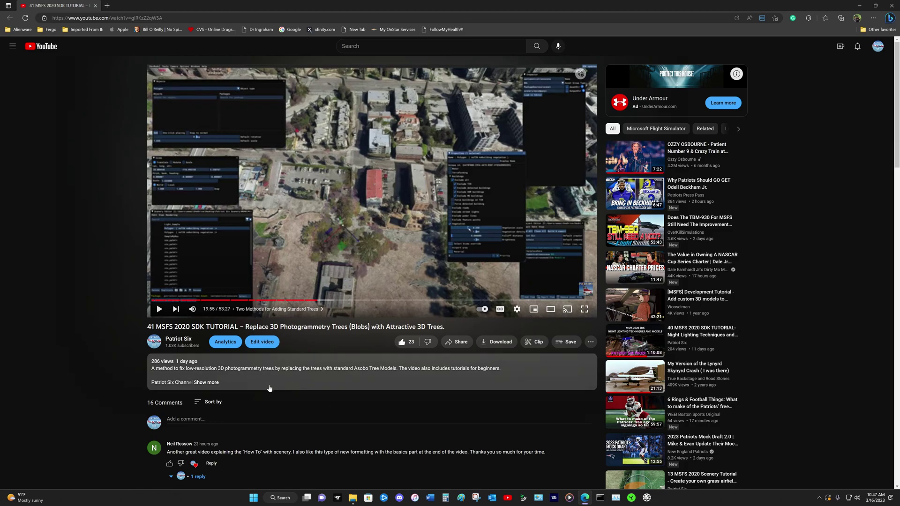
# Expand the tutorial video's description and look through its links, subject chapters and basic tutorial chapters.
pyautogui.click(210, 389)
pyautogui.scroll(-3, 488, 409)
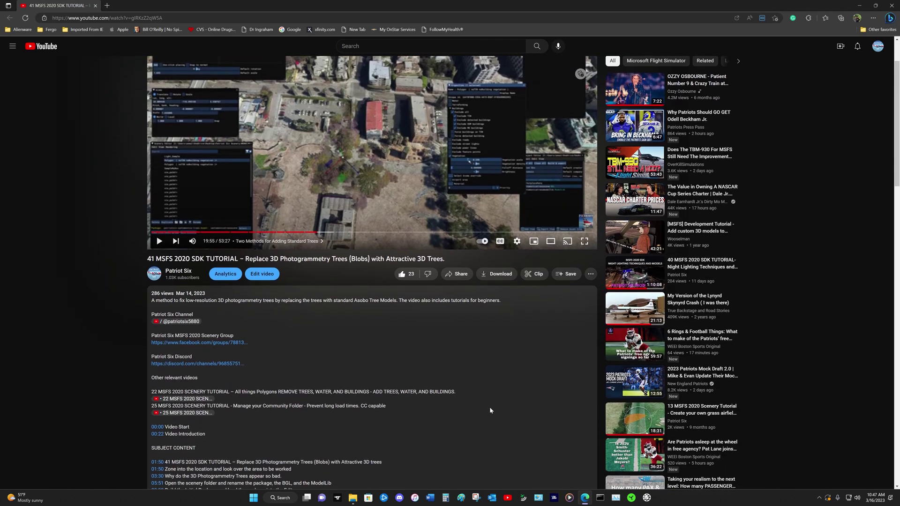
pyautogui.scroll(-2, 491, 404)
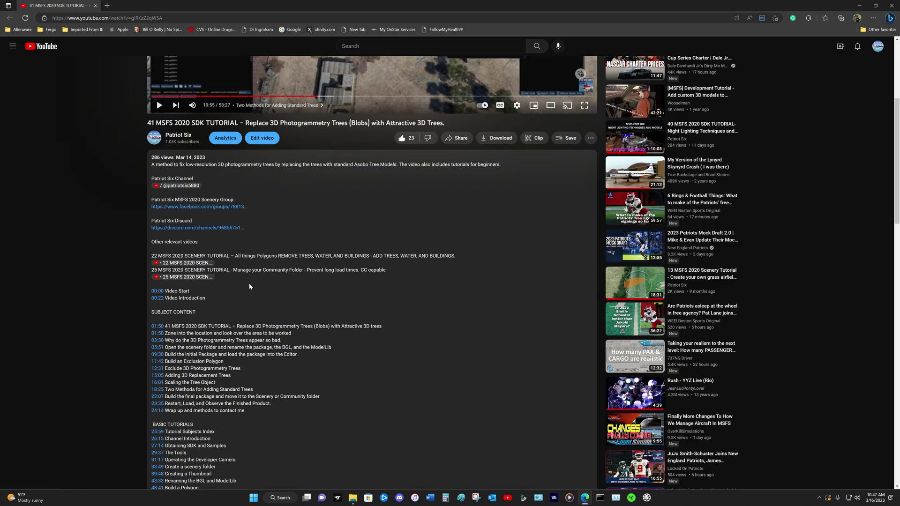
pyautogui.scroll(-2, 204, 227)
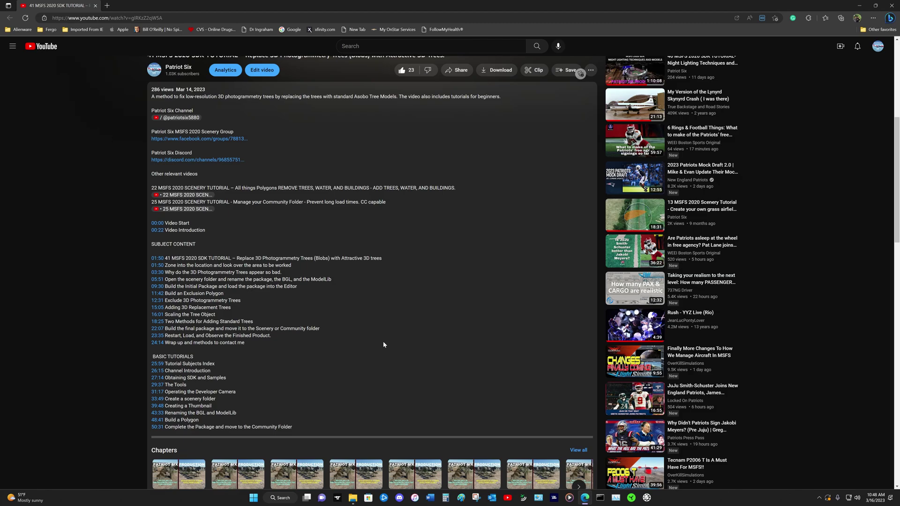
pyautogui.click(158, 300)
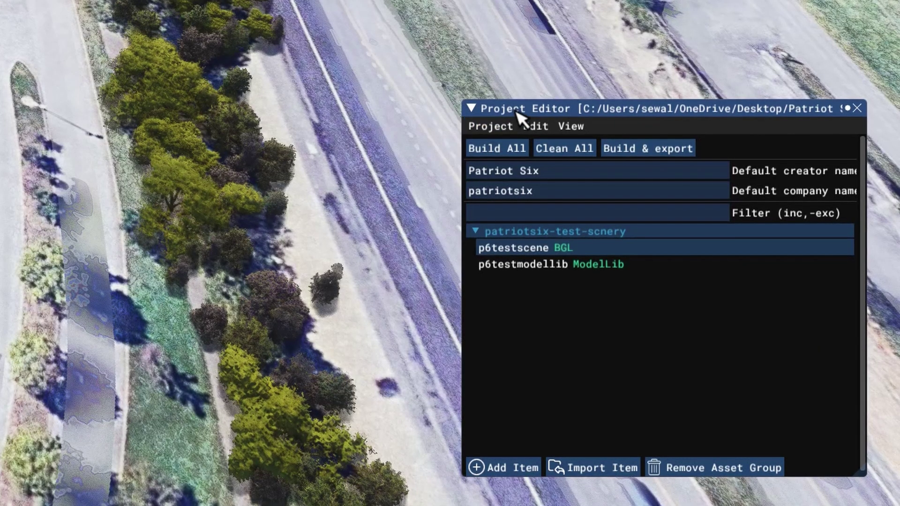
# In Microsoft Flight Simulator's developer mode, load the p6testscene BGL asset group into the editor and close the Material Editor window.
pyautogui.click(542, 248)
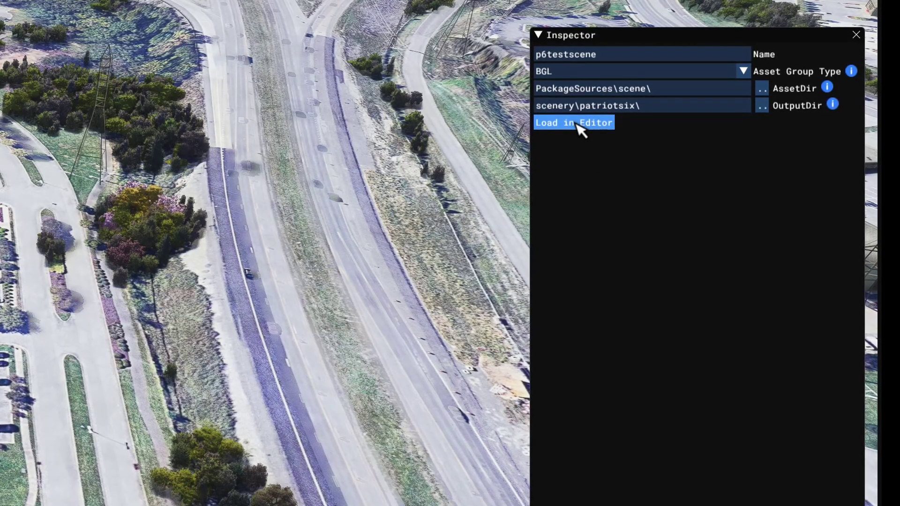
pyautogui.click(578, 125)
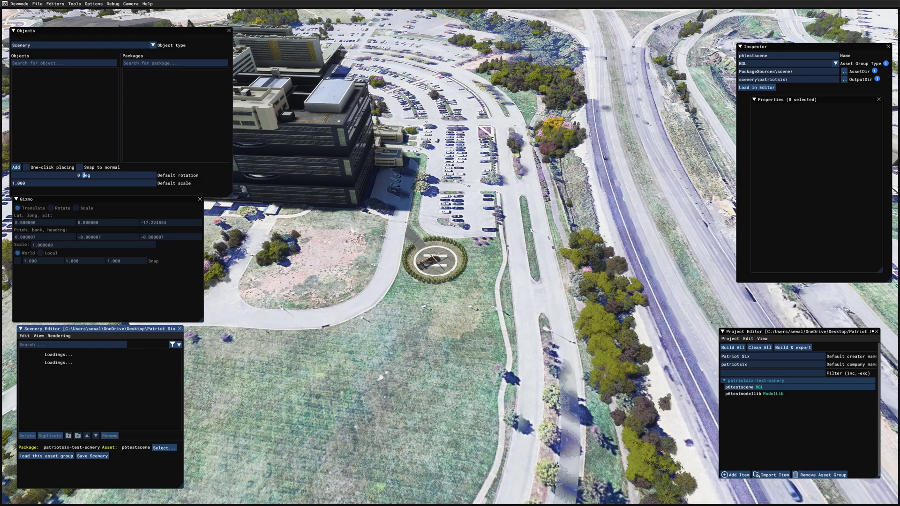
pyautogui.moveTo(682, 275); pyautogui.dragTo(549, 296)
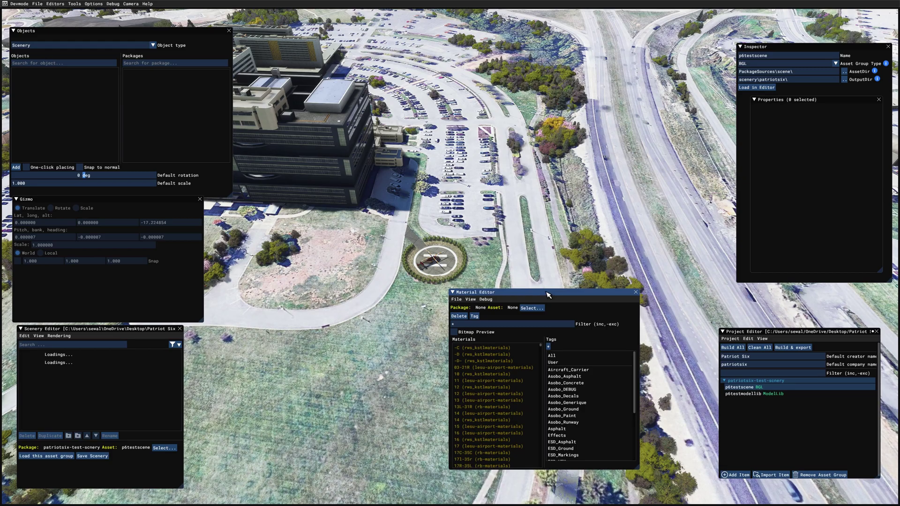
pyautogui.click(636, 292)
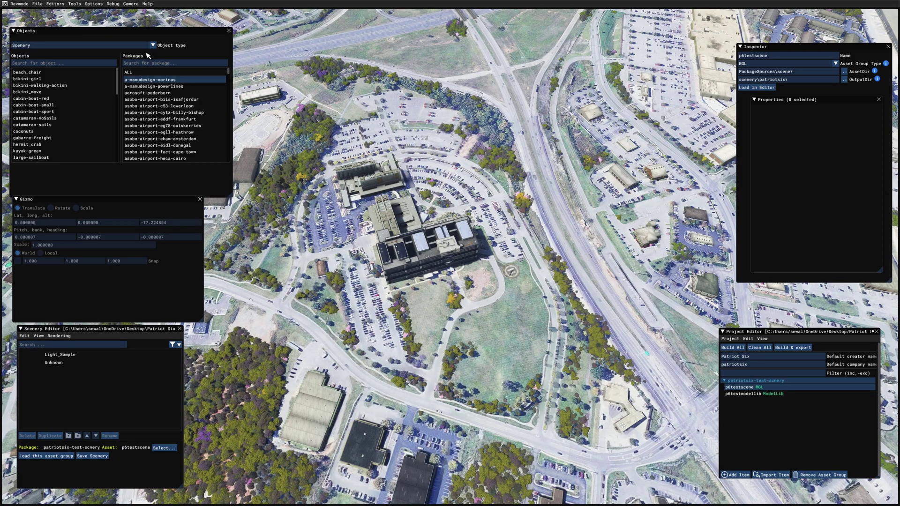
# Set the object type to Polygon and trace a closed polygon around the large lawn between the helipad and the road.
pyautogui.click(153, 46)
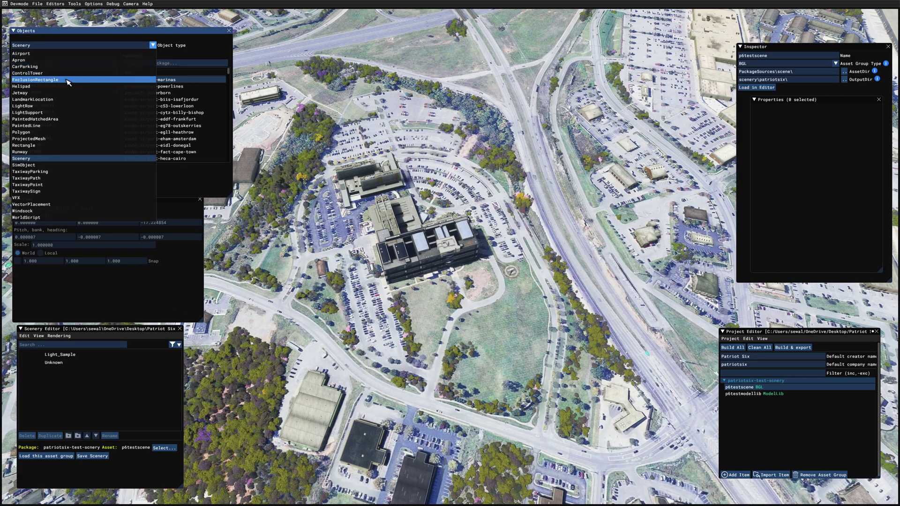
pyautogui.click(54, 134)
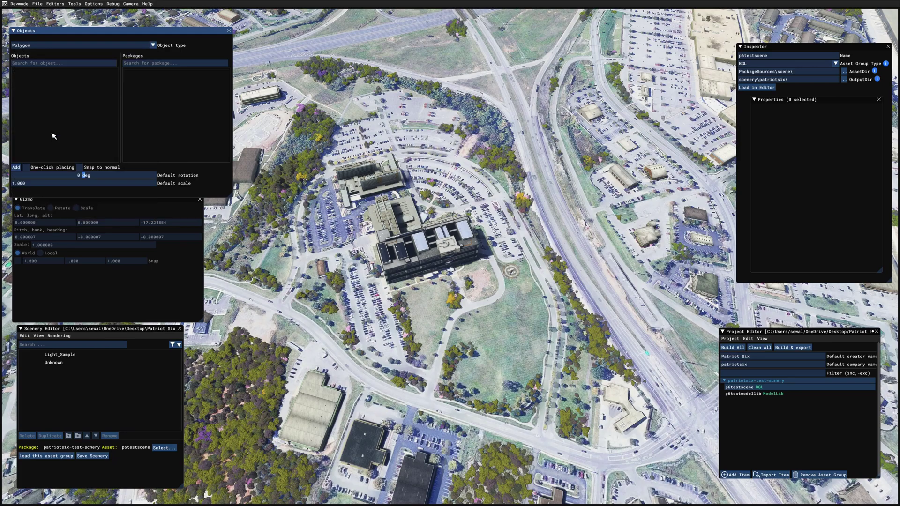
pyautogui.click(18, 169)
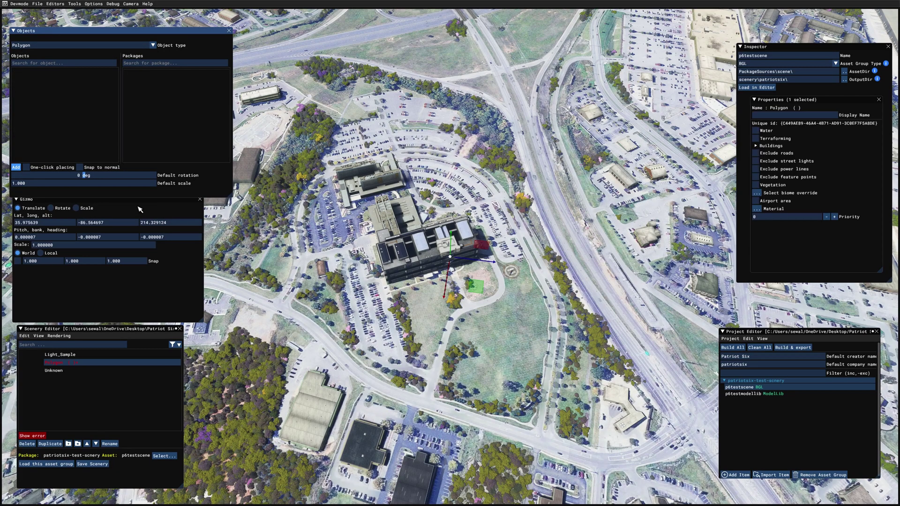
pyautogui.click(529, 430)
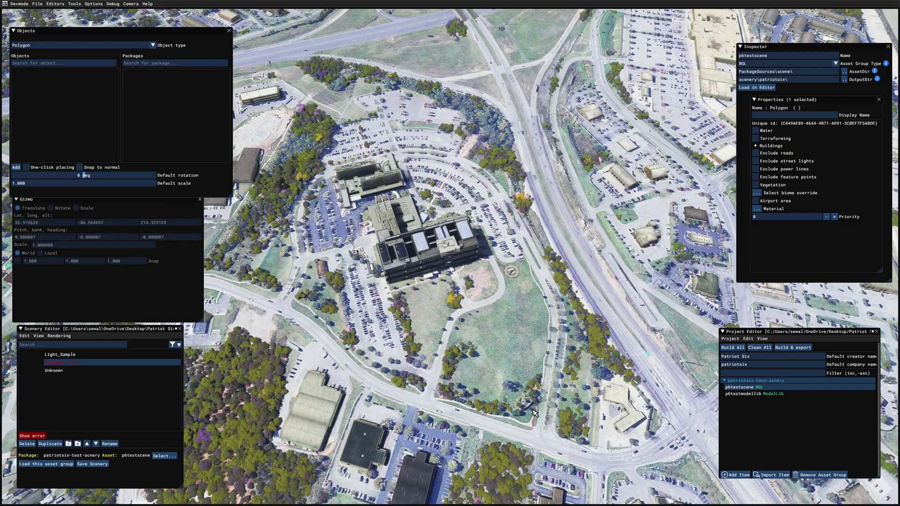
pyautogui.click(553, 324)
pyautogui.click(527, 263)
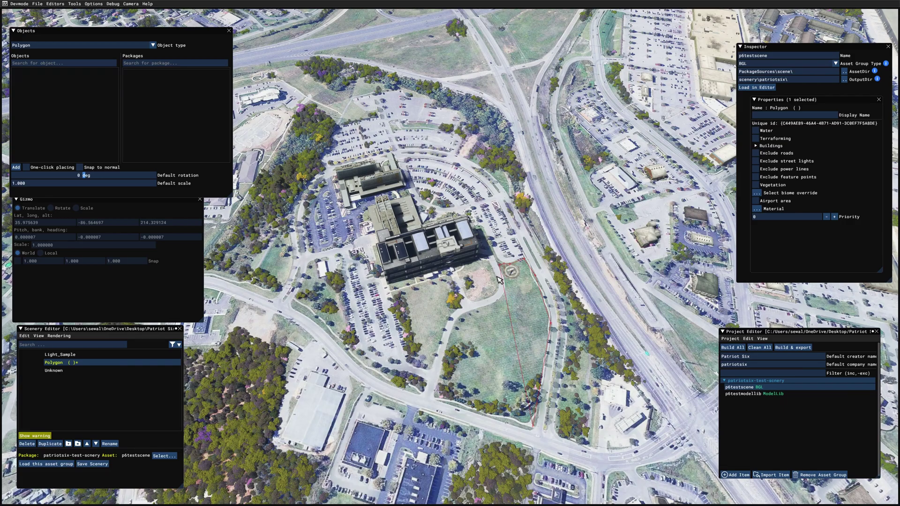
pyautogui.click(503, 298)
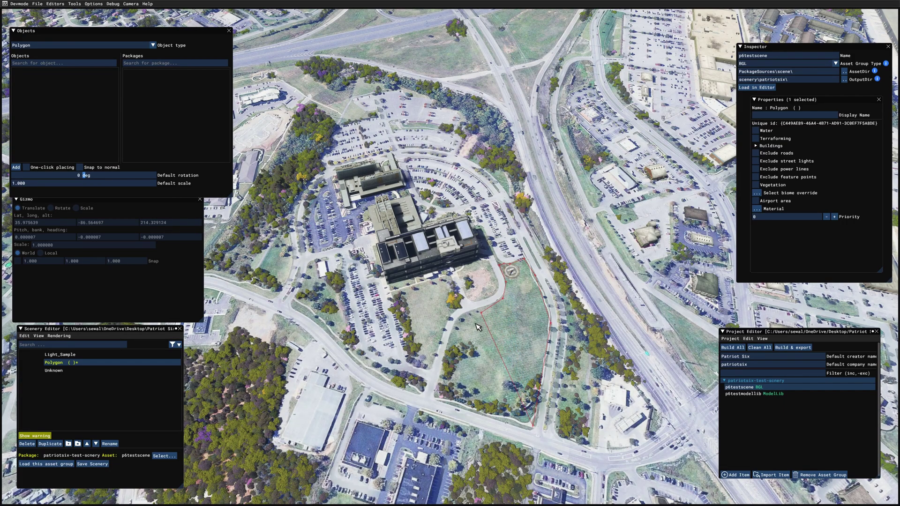
pyautogui.click(452, 336)
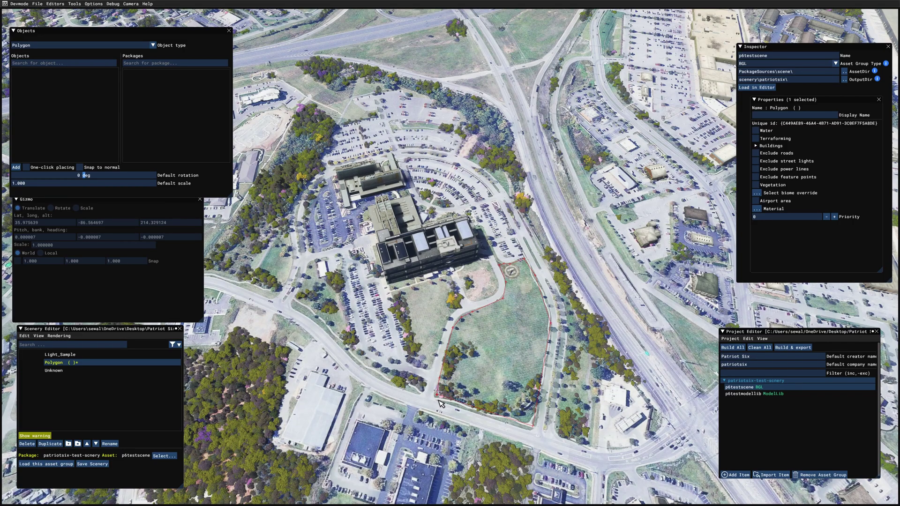
pyautogui.rightClick(440, 403)
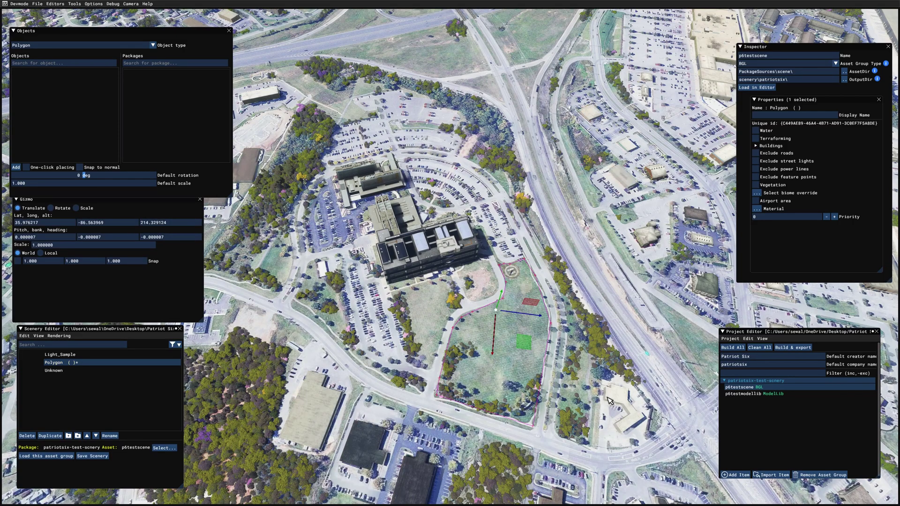
# Inspect the polygon's outline around the helipad and lawn up close and from above, and delete the polygon.
pyautogui.scroll(2, 581, 400)
pyautogui.scroll(2, 607, 395)
pyautogui.scroll(2, 607, 396)
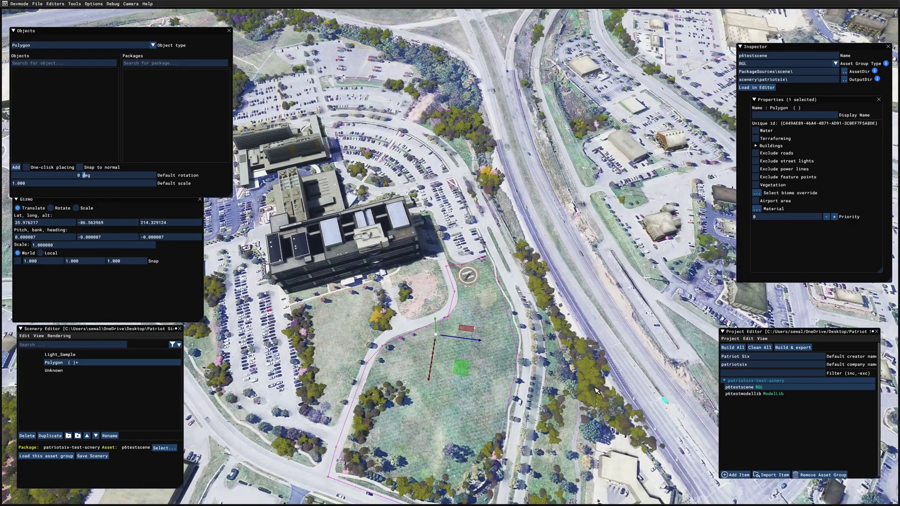
pyautogui.scroll(2, 601, 387)
pyautogui.scroll(1, 592, 376)
pyautogui.scroll(2, 592, 377)
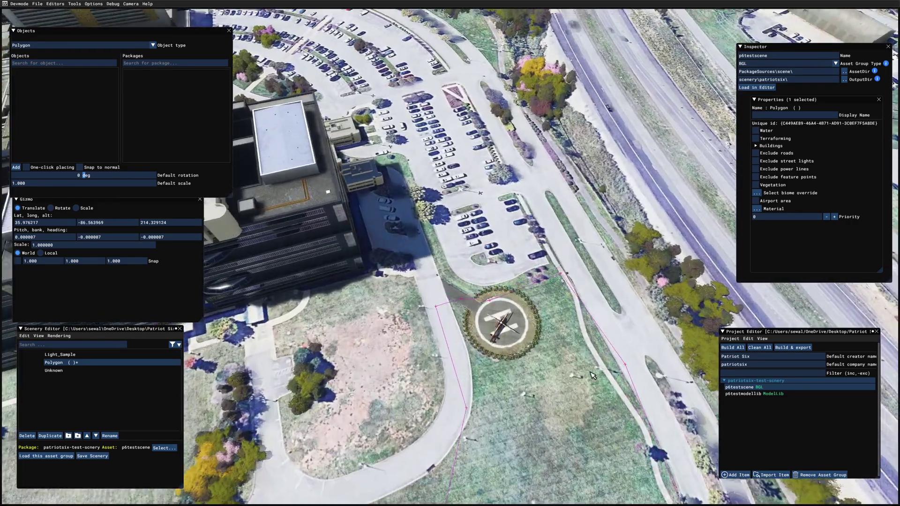
pyautogui.scroll(2, 562, 421)
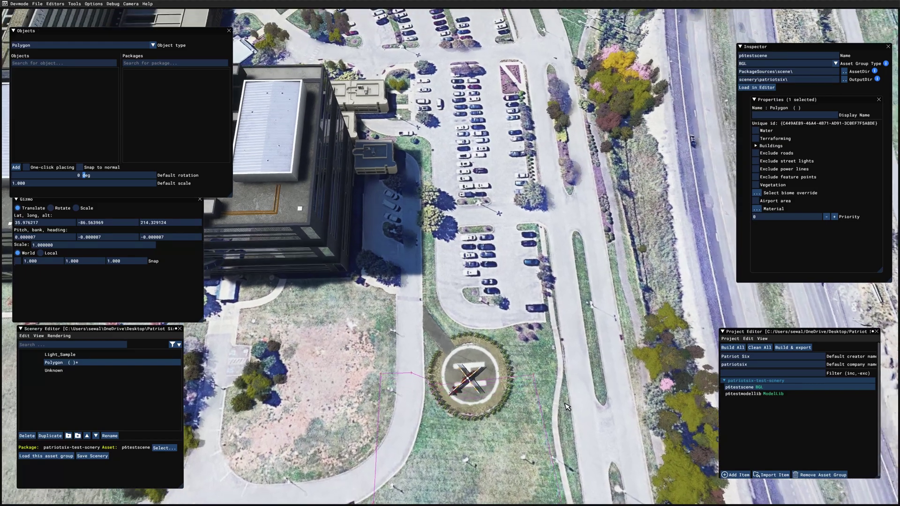
pyautogui.scroll(3, 541, 392)
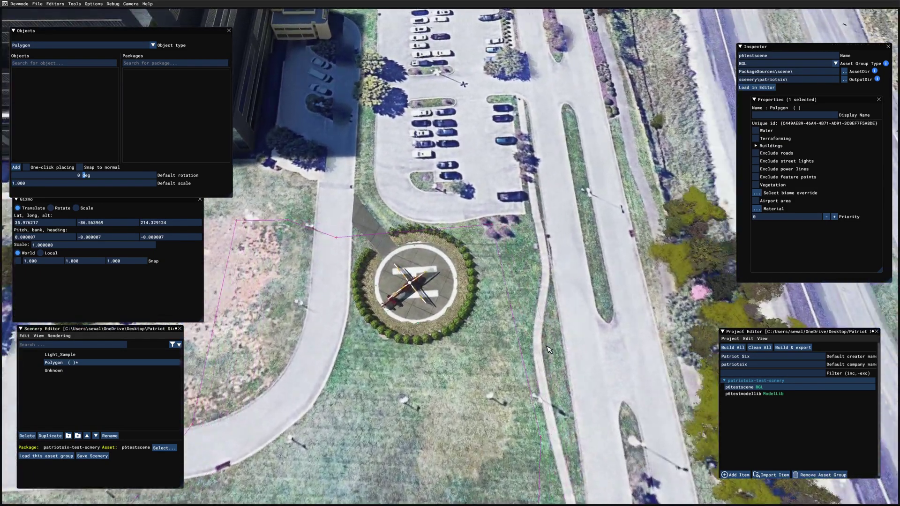
pyautogui.moveTo(550, 351); pyautogui.dragTo(524, 293, button='right')
pyautogui.moveTo(489, 351); pyautogui.dragTo(247, 364, button='right')
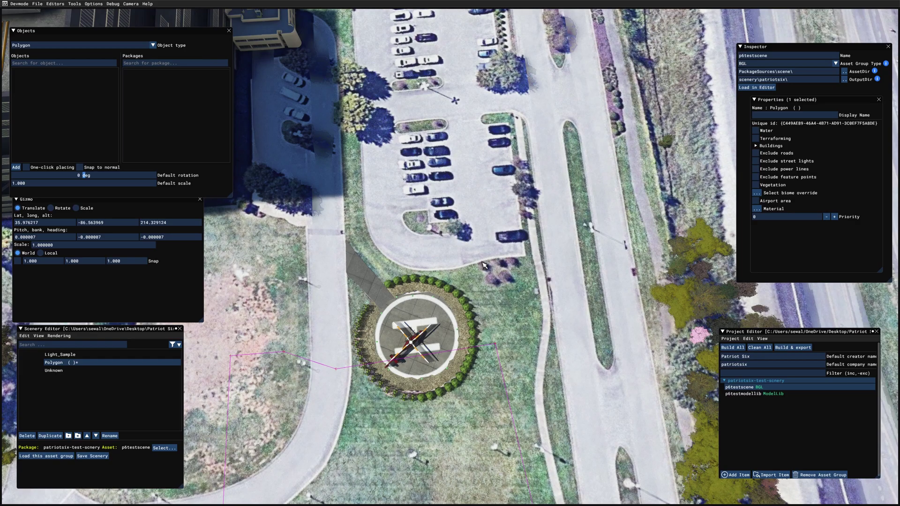
pyautogui.moveTo(501, 375); pyautogui.dragTo(518, 396, button='right')
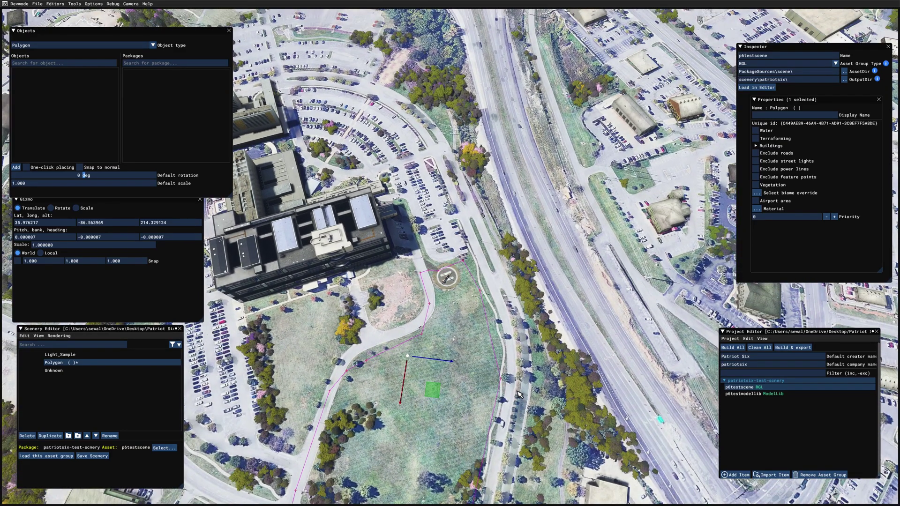
pyautogui.moveTo(518, 391); pyautogui.dragTo(462, 376, button='right')
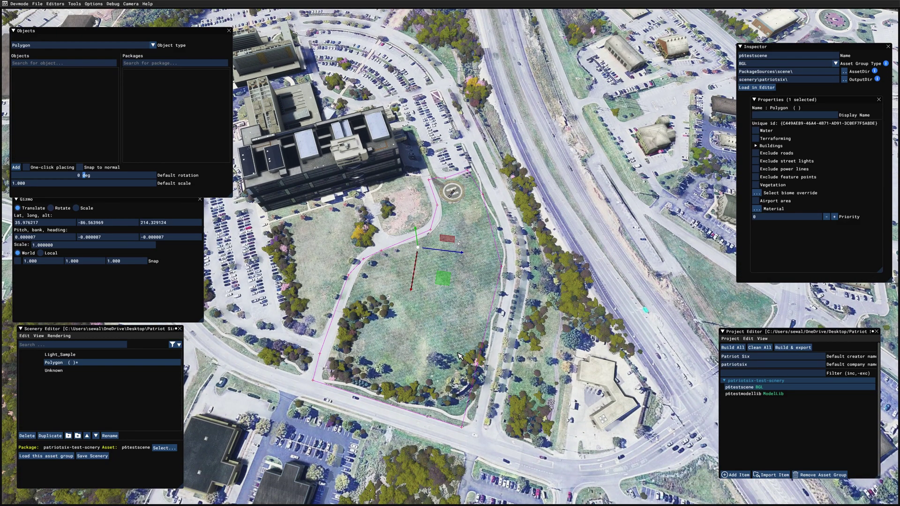
pyautogui.press('Delete')
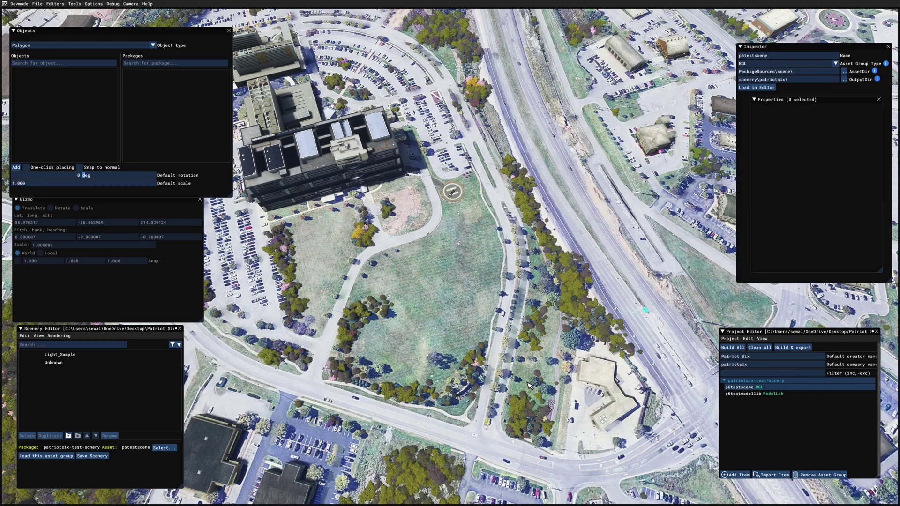
# Add another polygon, starting at the lawn's road corner and placing points along the street beside the lawn.
pyautogui.press('s')
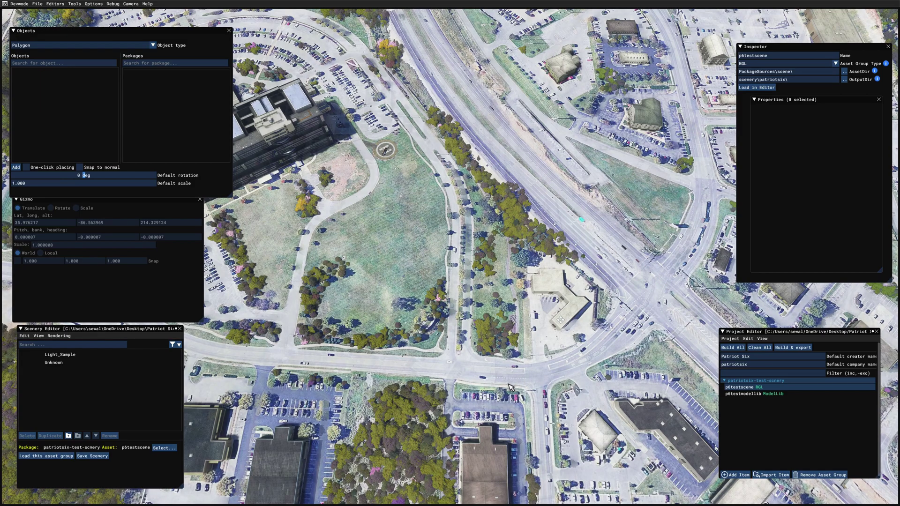
pyautogui.scroll(6, 568, 365)
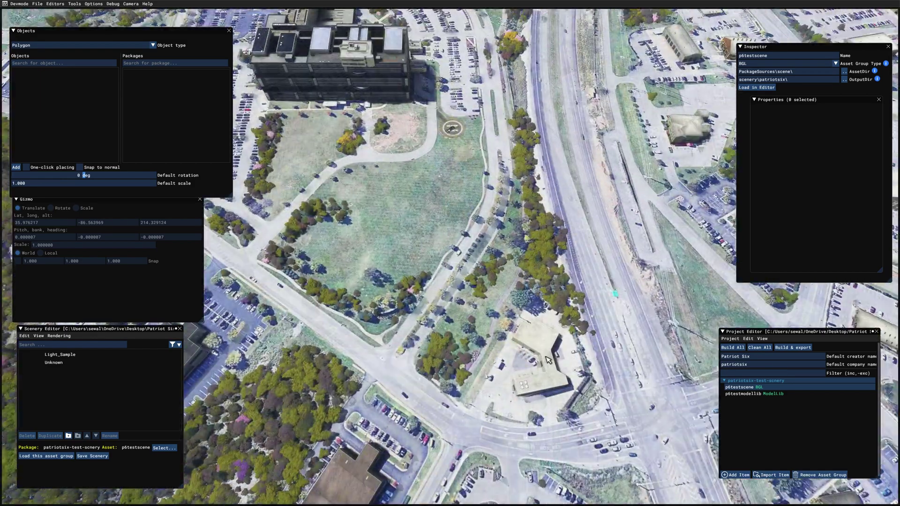
pyautogui.scroll(3, 583, 369)
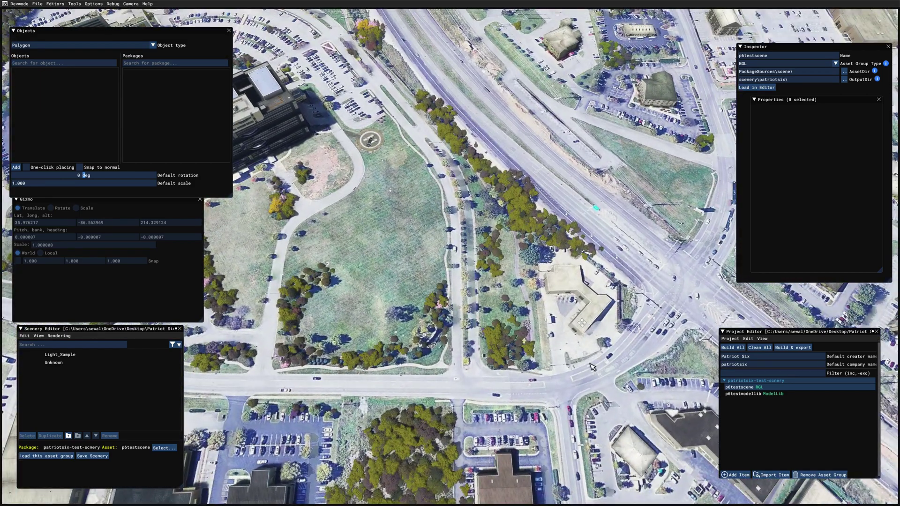
pyautogui.scroll(3, 559, 374)
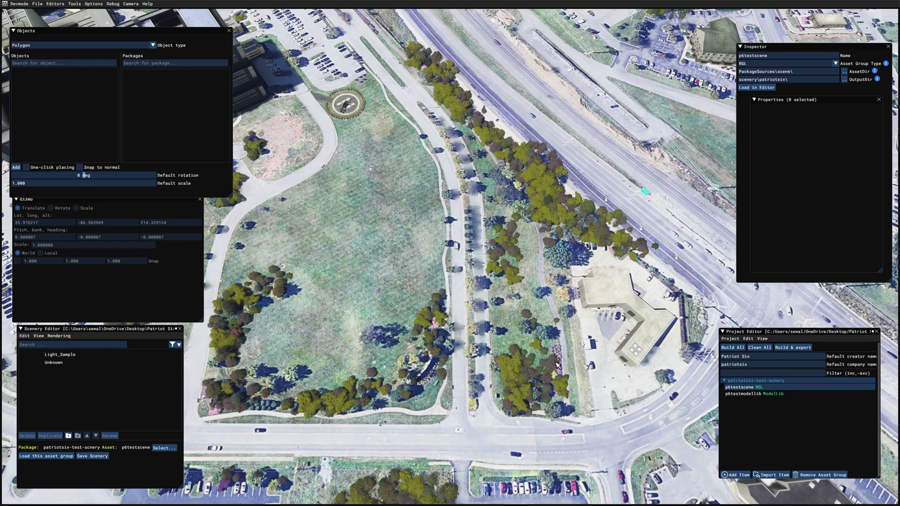
pyautogui.click(16, 168)
pyautogui.click(462, 428)
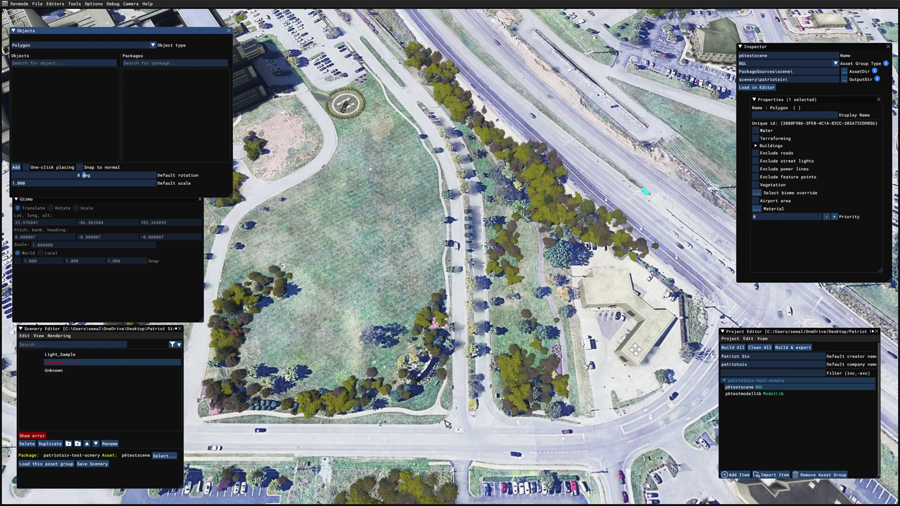
pyautogui.click(453, 403)
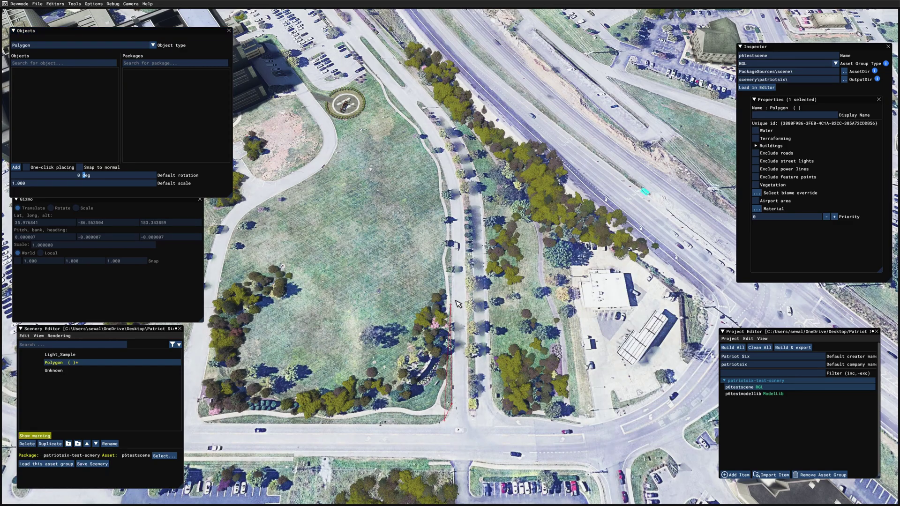
pyautogui.click(451, 258)
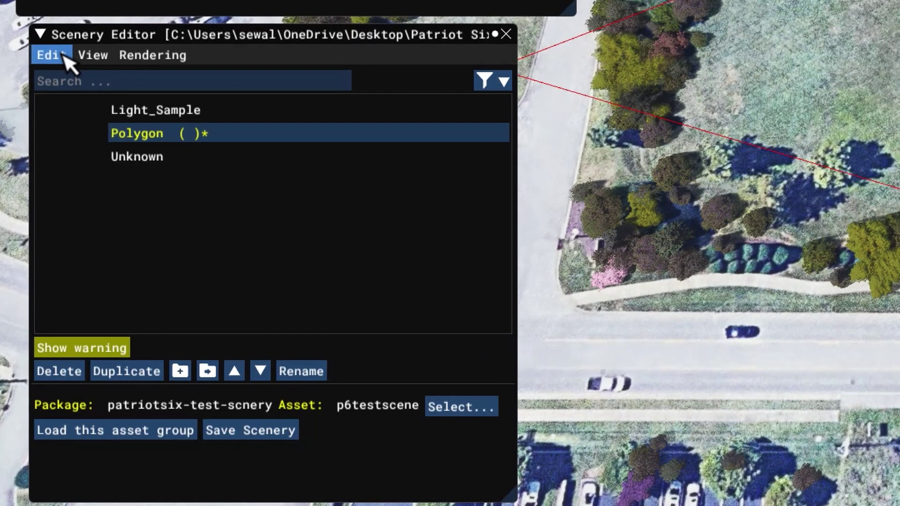
# Undo the last misplaced polygon point and delete the partial polygon from the scene.
pyautogui.click(67, 60)
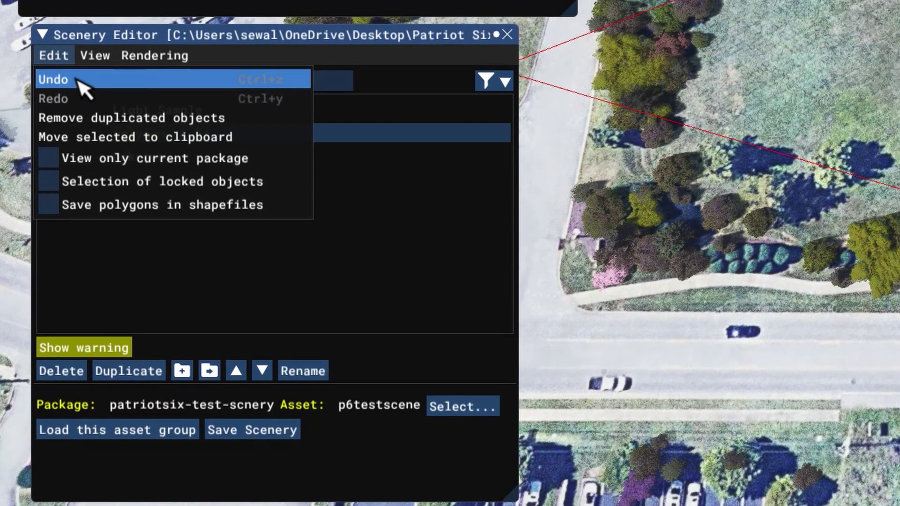
pyautogui.click(83, 80)
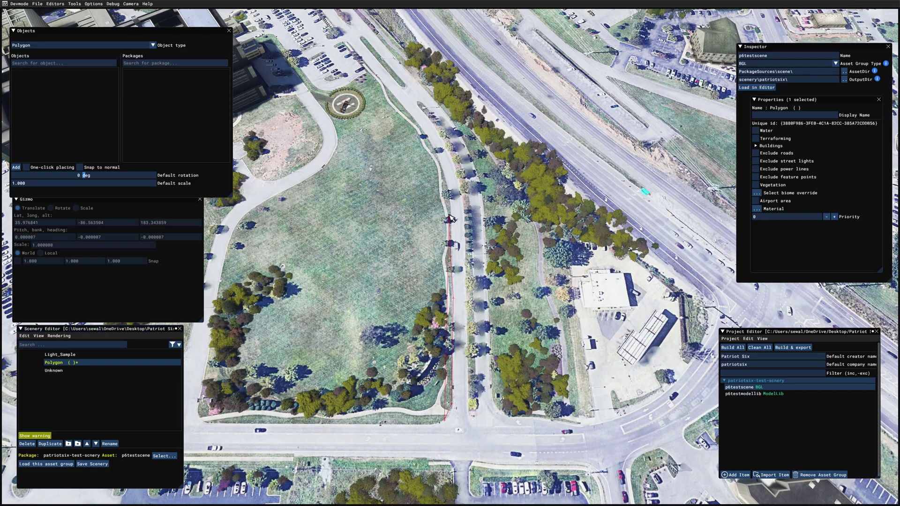
pyautogui.moveTo(451, 221); pyautogui.dragTo(426, 290, button='right')
pyautogui.moveTo(426, 291); pyautogui.dragTo(402, 296)
pyautogui.press('Delete')
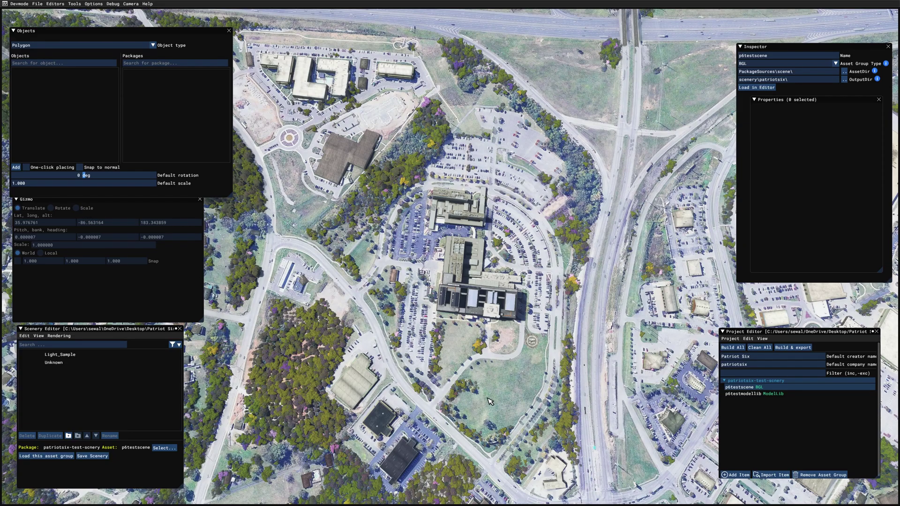
# Add a polygon and trace a closed outline around the whole building complex, its parking lots and the surrounding roads and fields.
pyautogui.click(16, 167)
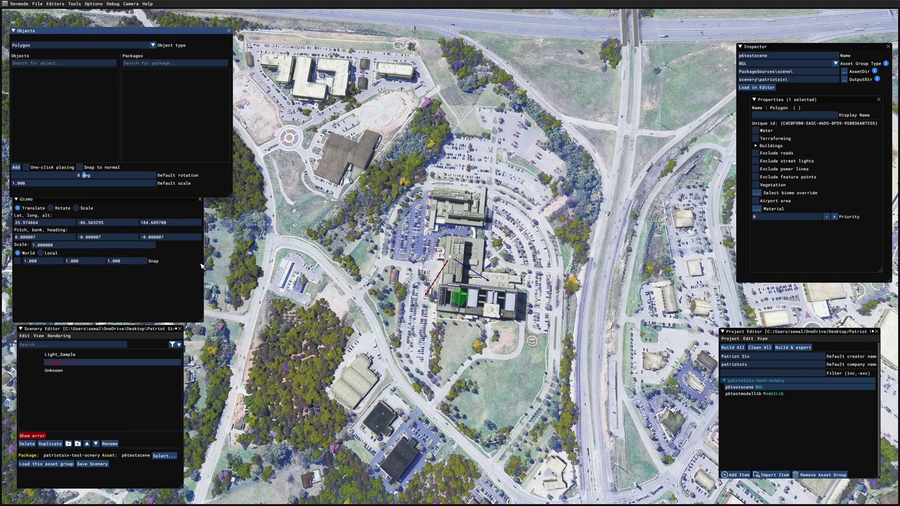
pyautogui.click(295, 249)
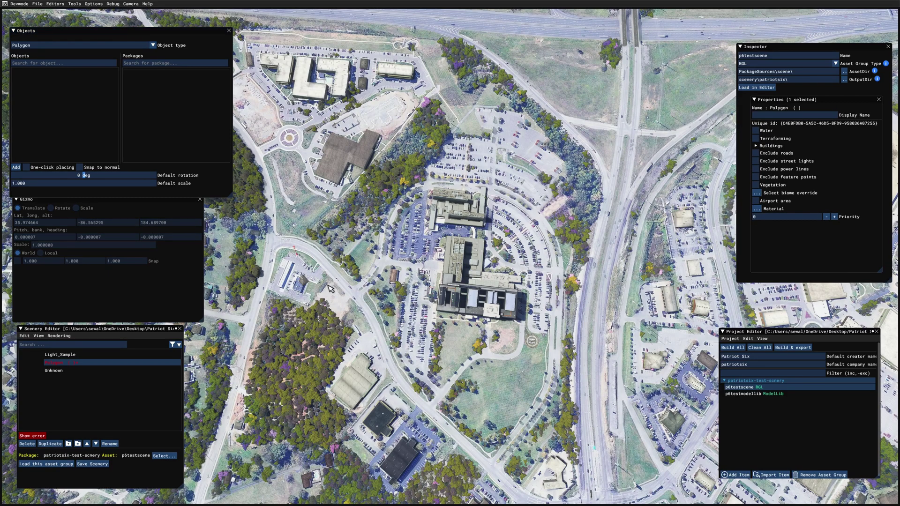
pyautogui.click(396, 401)
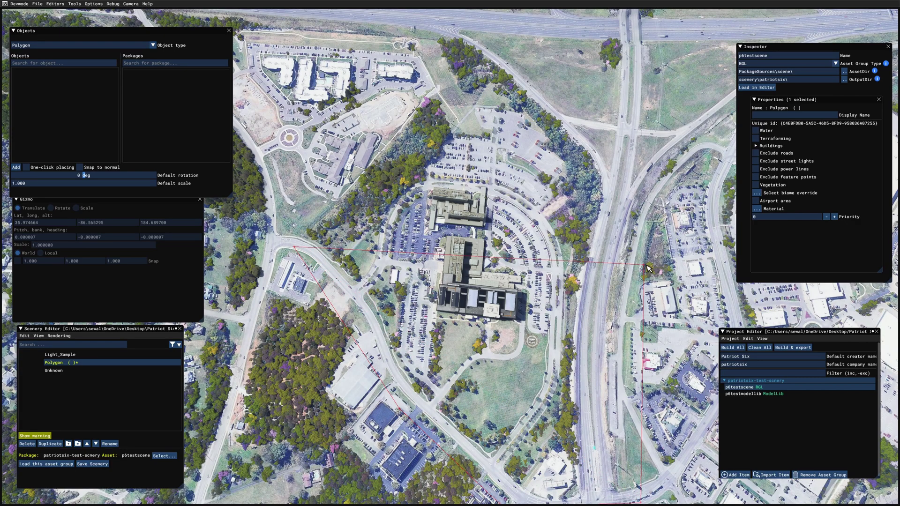
pyautogui.click(619, 79)
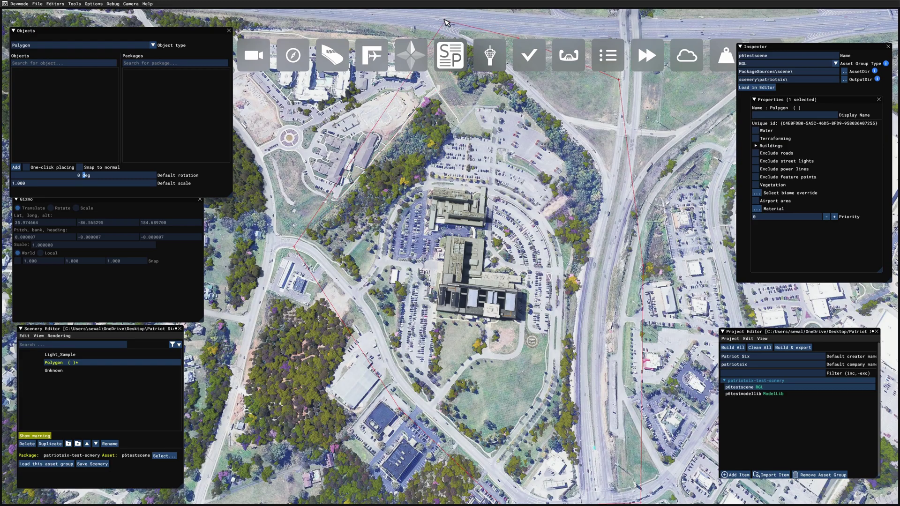
pyautogui.click(444, 20)
pyautogui.click(320, 140)
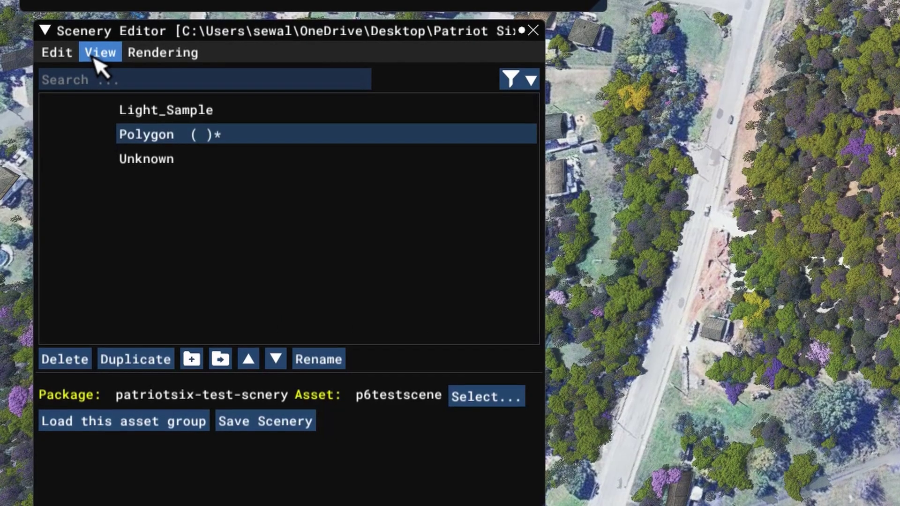
# Enable vegetation on the large polygon and set its vegetation scale to 0.
pyautogui.click(38, 337)
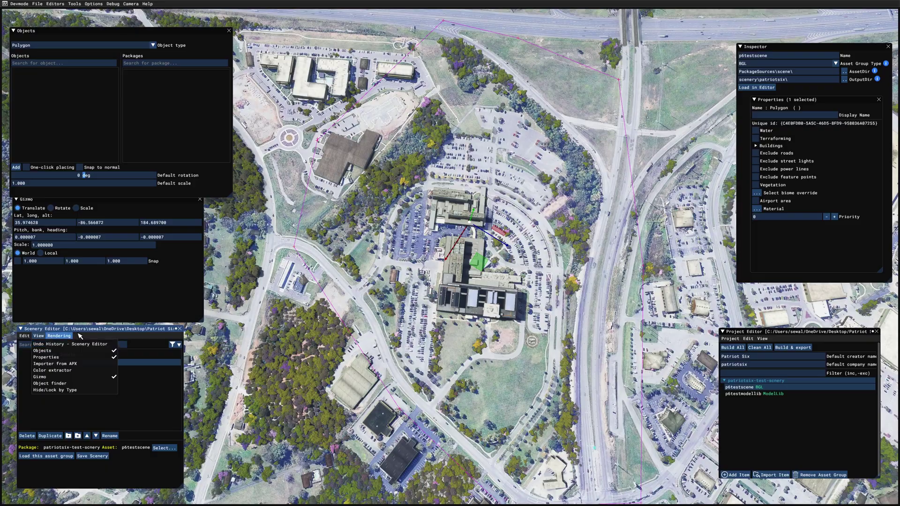
pyautogui.moveTo(70, 336)
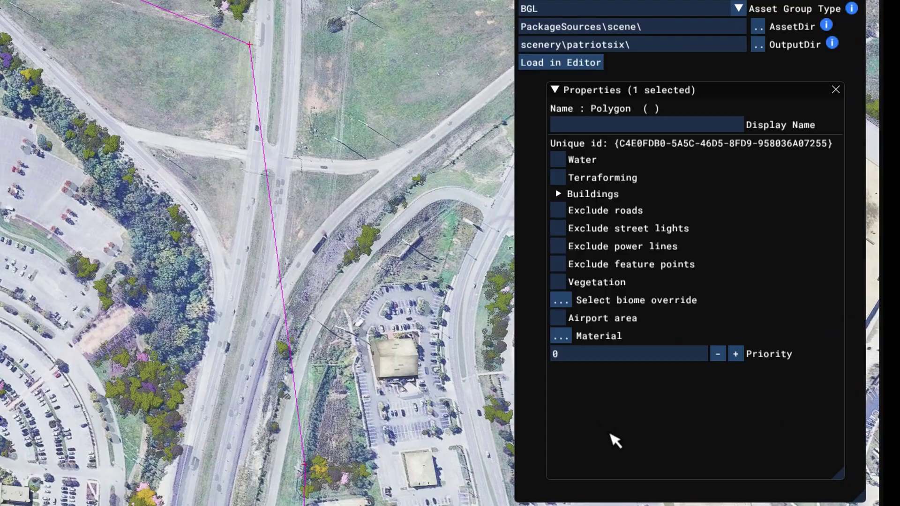
pyautogui.click(782, 253)
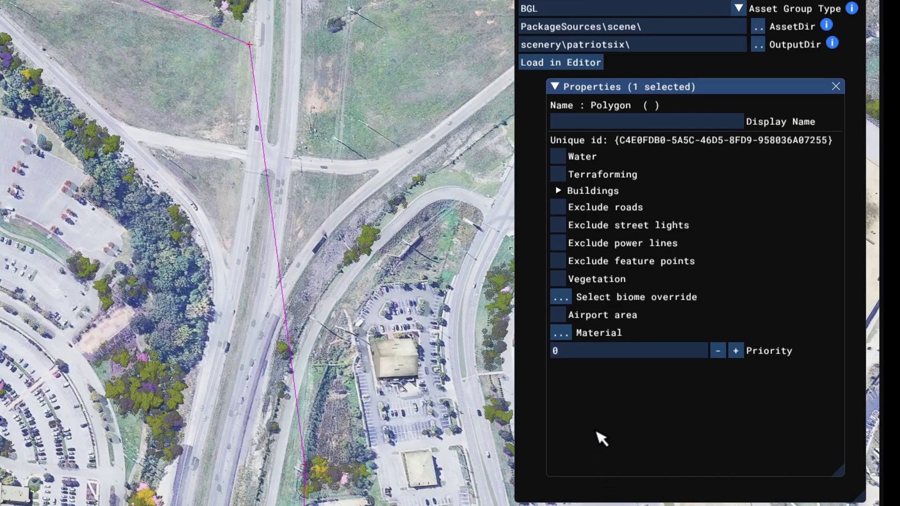
pyautogui.click(559, 280)
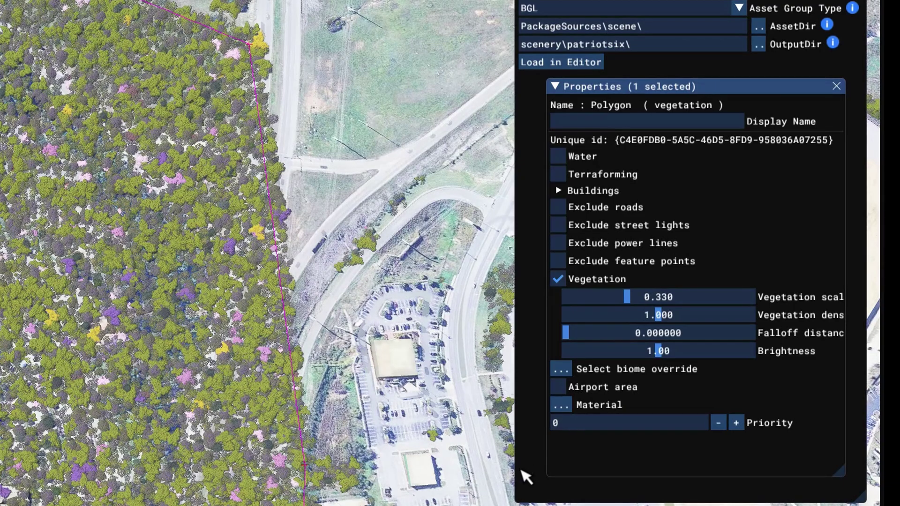
pyautogui.moveTo(656, 297); pyautogui.dragTo(549, 320)
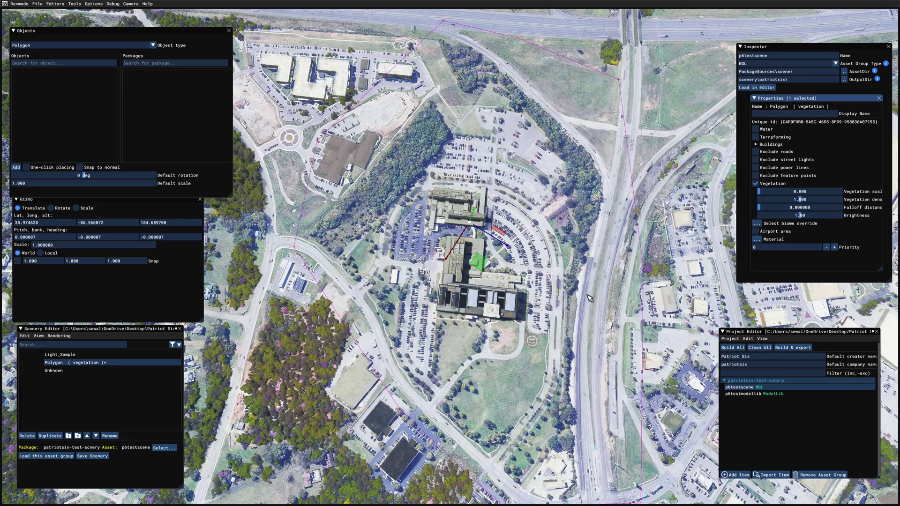
# Inspect the trees inside and outside the vegetation polygon, and save the scenery.
pyautogui.click(587, 366)
pyautogui.press('s')
pyautogui.press('f')
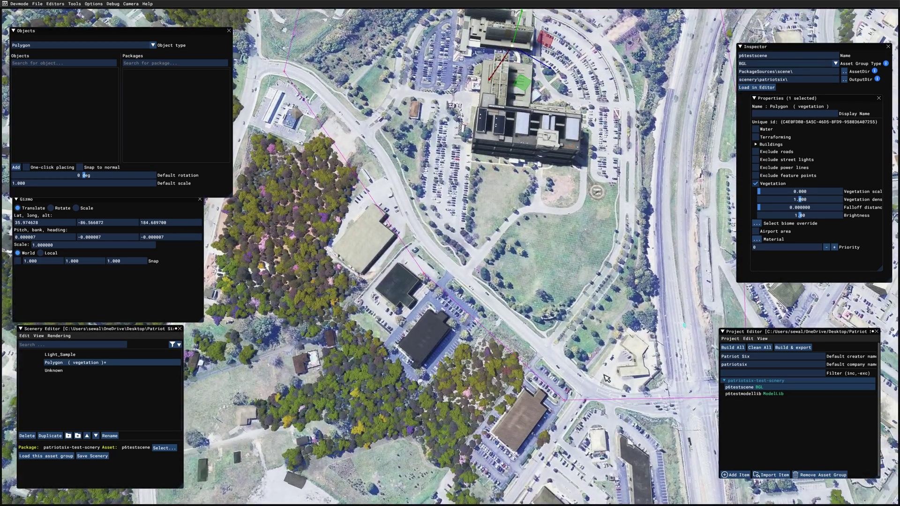
pyautogui.moveTo(605, 379); pyautogui.dragTo(582, 413, button='right')
pyautogui.scroll(-10, 582, 414)
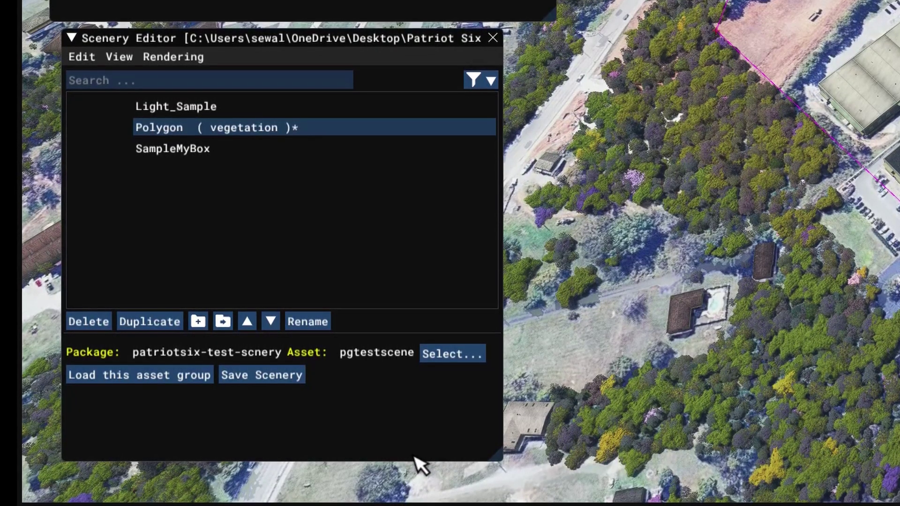
pyautogui.click(271, 378)
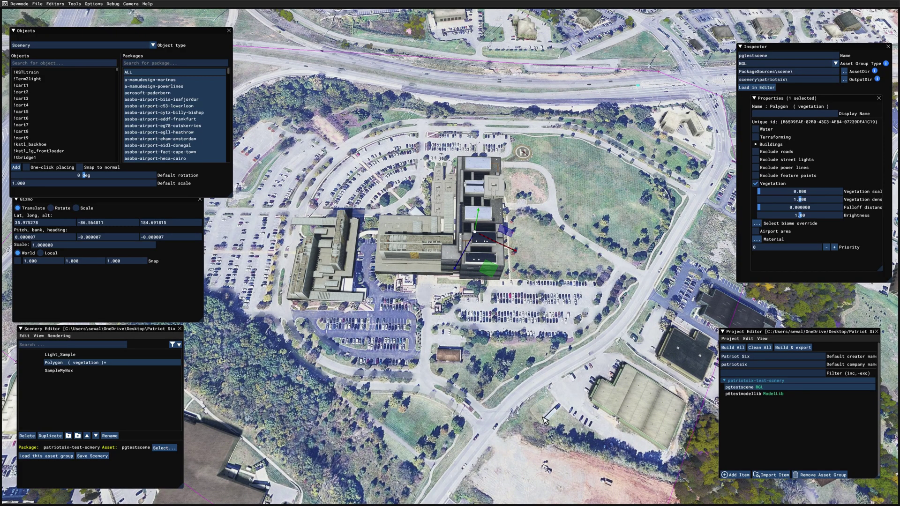
# Add a new polygon starting at the lawn corner near the road, and trace it along the parking lot edge and main building.
pyautogui.scroll(2, 538, 413)
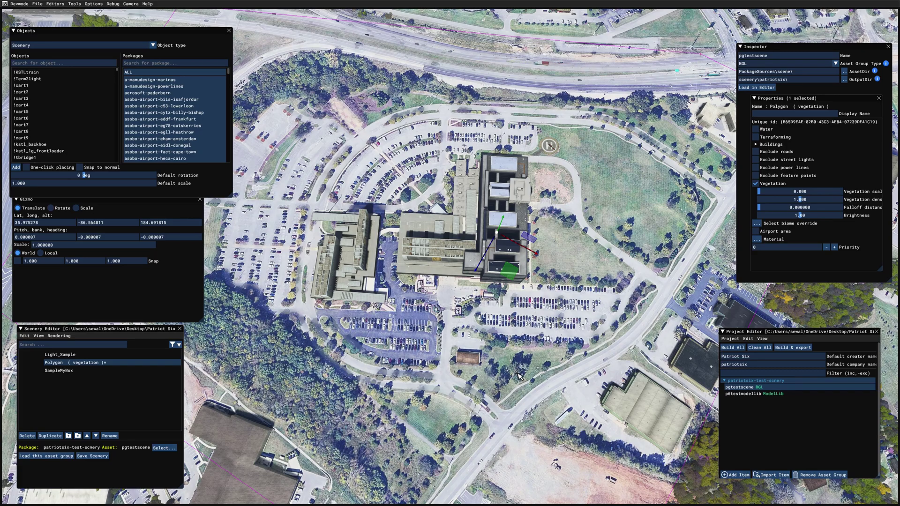
pyautogui.scroll(1, 648, 282)
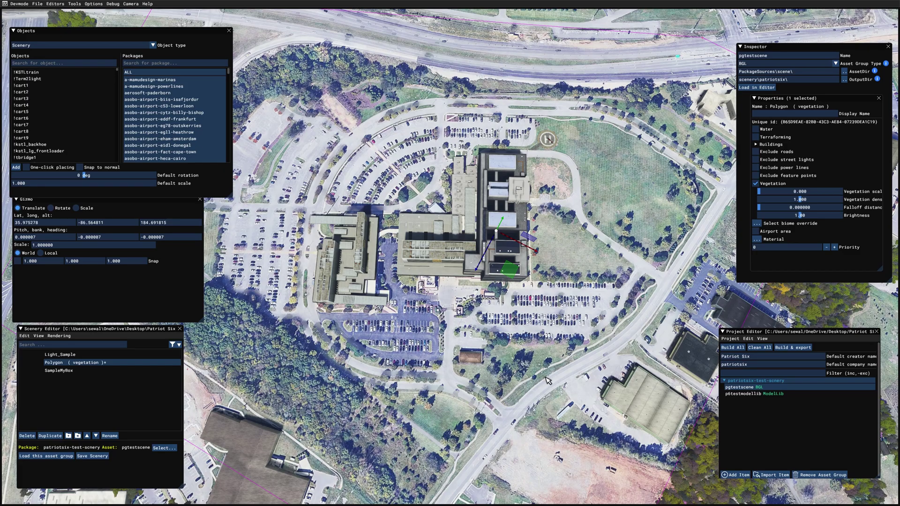
pyautogui.scroll(5, 548, 381)
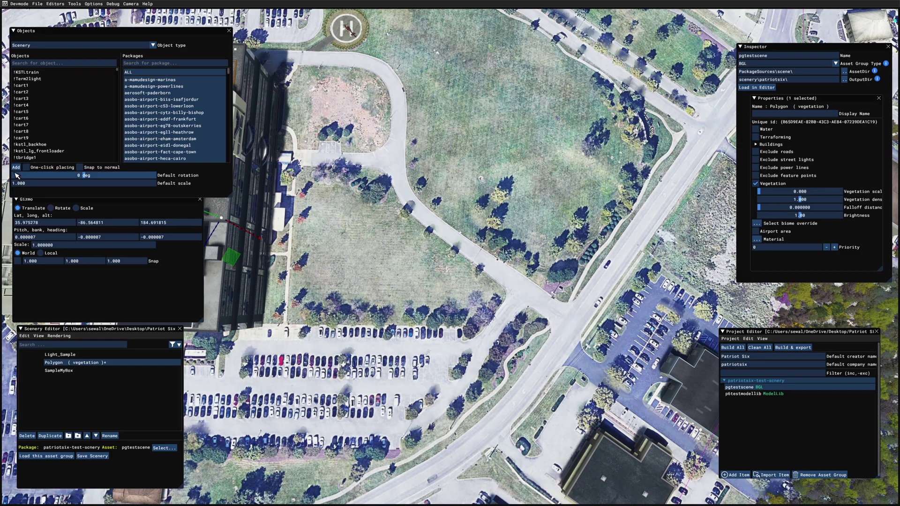
pyautogui.click(140, 46)
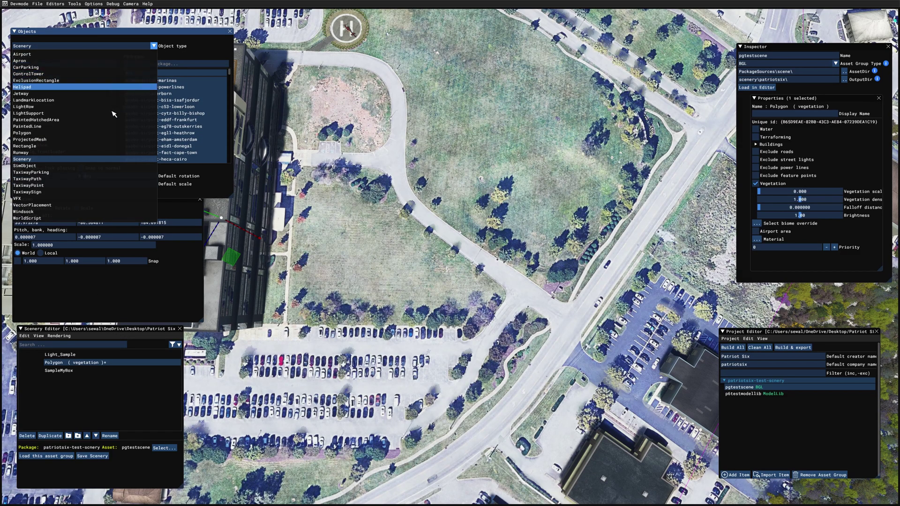
pyautogui.click(66, 133)
pyautogui.click(17, 168)
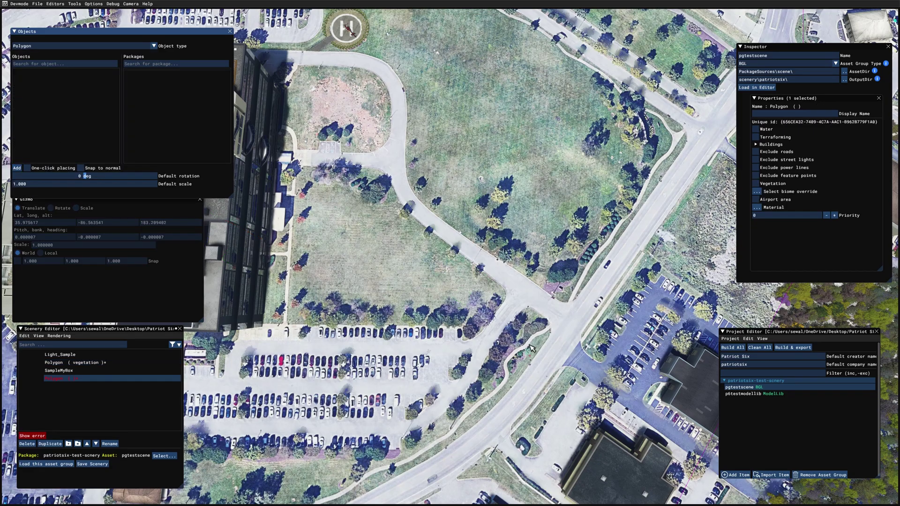
pyautogui.click(507, 296)
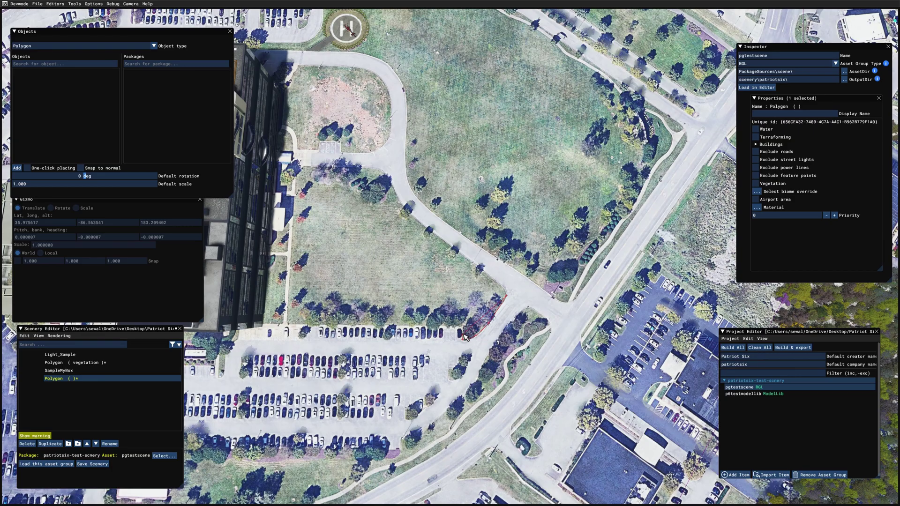
pyautogui.press('a')
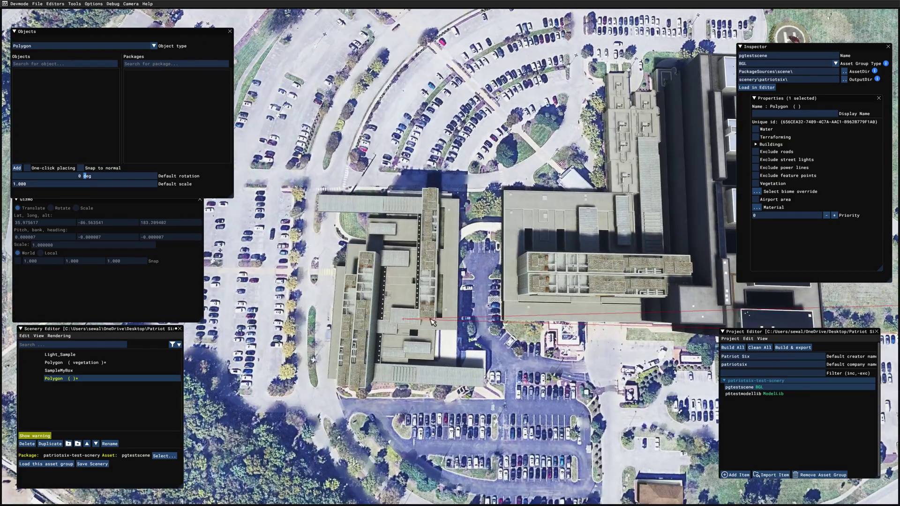
pyautogui.click(505, 321)
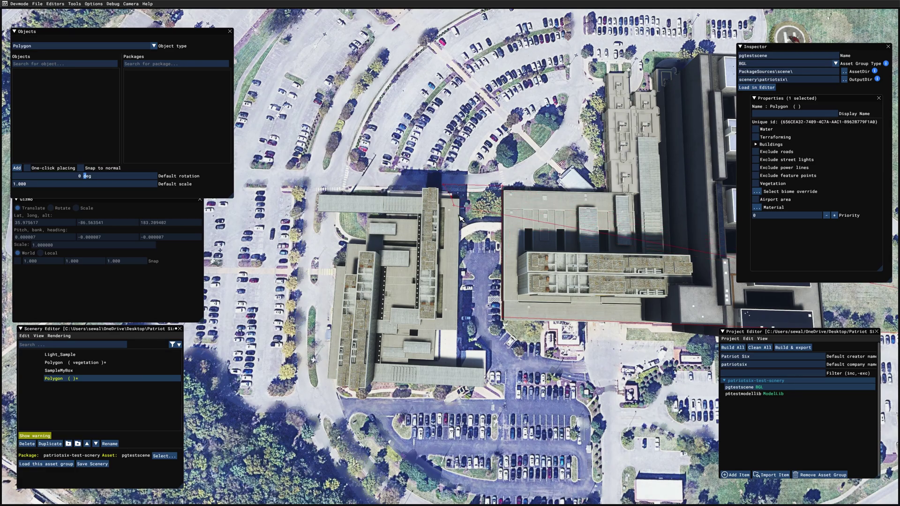
# Continue the polygon past the smaller building, around the far parking lot's outer corner and along the edge of the woods.
pyautogui.press('s')
pyautogui.press('a')
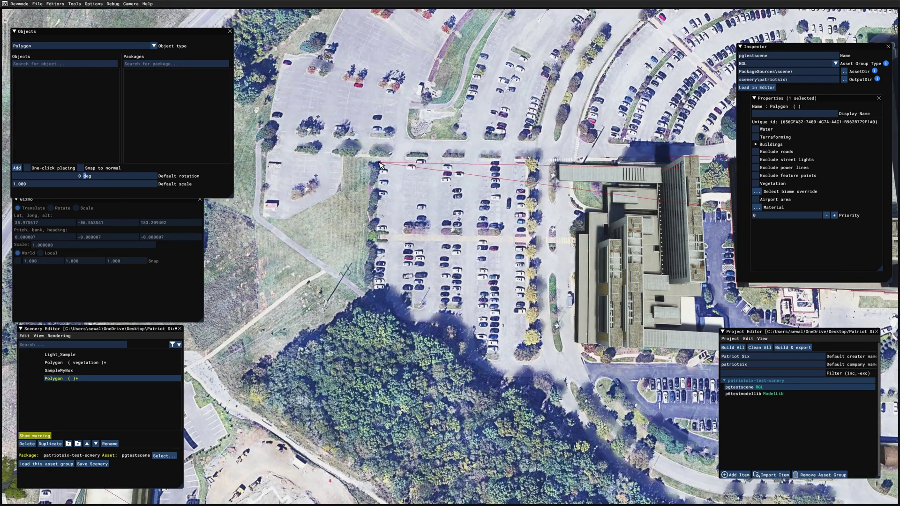
pyautogui.click(368, 159)
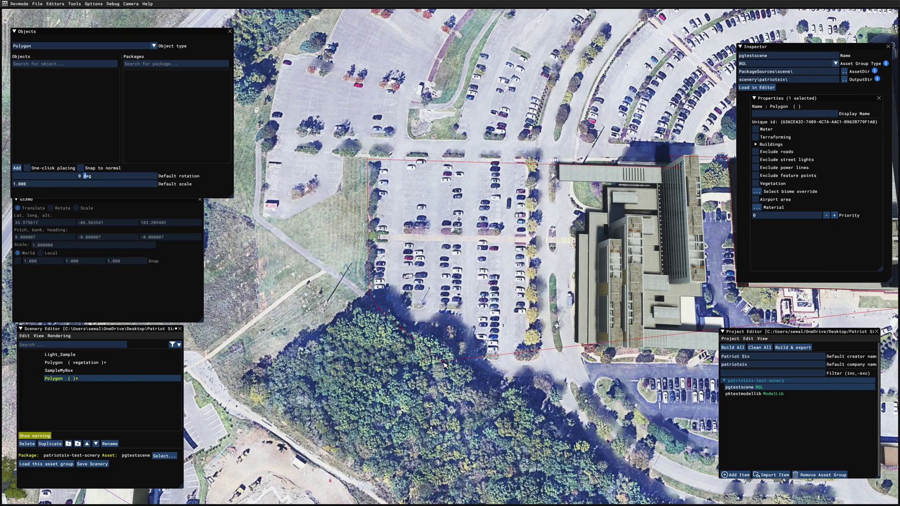
pyautogui.press('d')
pyautogui.press('s')
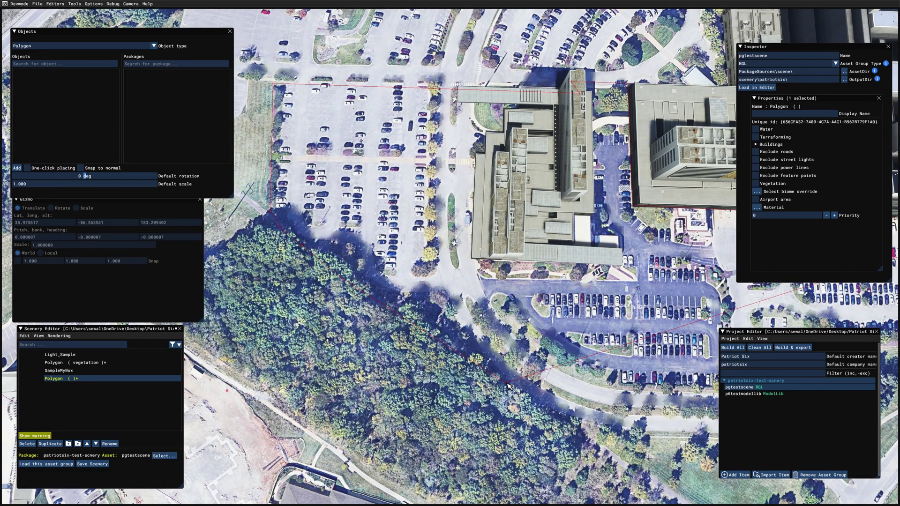
pyautogui.press('d')
pyautogui.click(446, 402)
pyautogui.click(534, 407)
# Extend the polygon along the access road and around its junction with the main street.
pyautogui.press('d')
pyautogui.press('s')
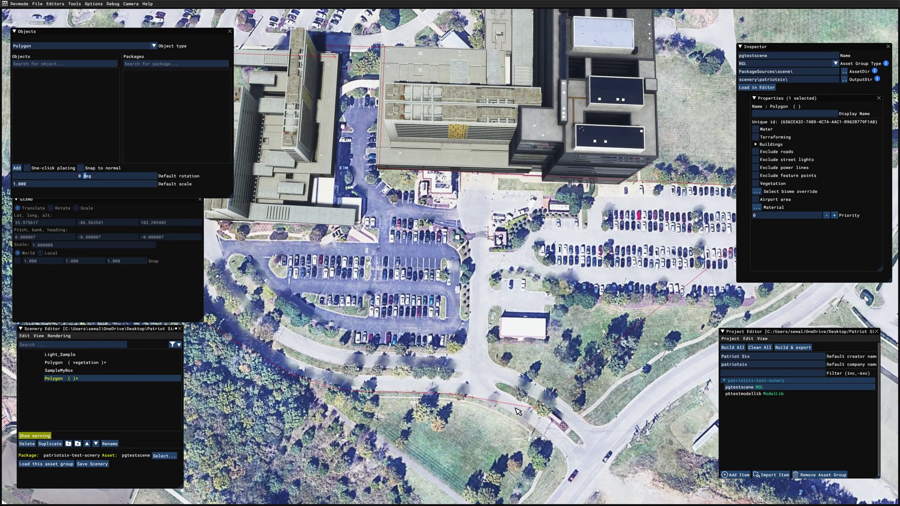
pyautogui.click(496, 378)
pyautogui.click(498, 393)
pyautogui.click(526, 347)
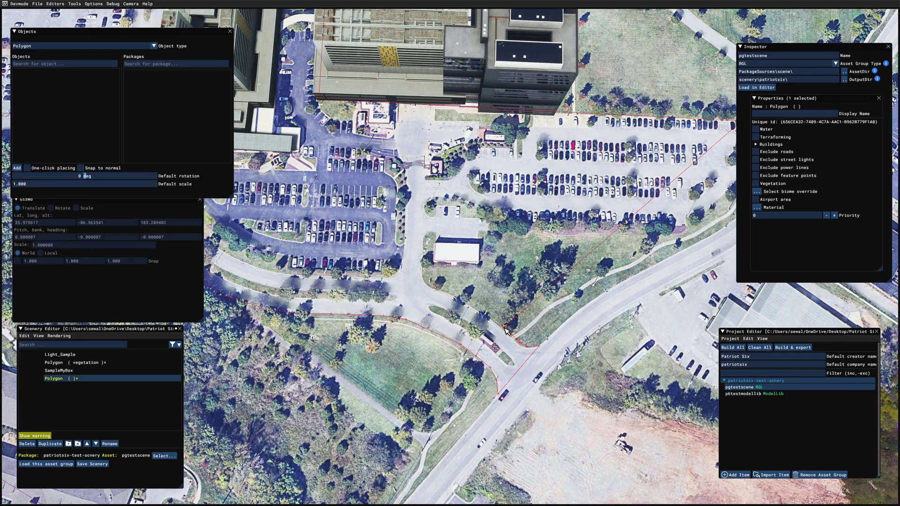
# Trace the polygon back up the driveway and around the small outbuilding and its little parking area.
pyautogui.press('a')
pyautogui.press('w')
pyautogui.press('w')
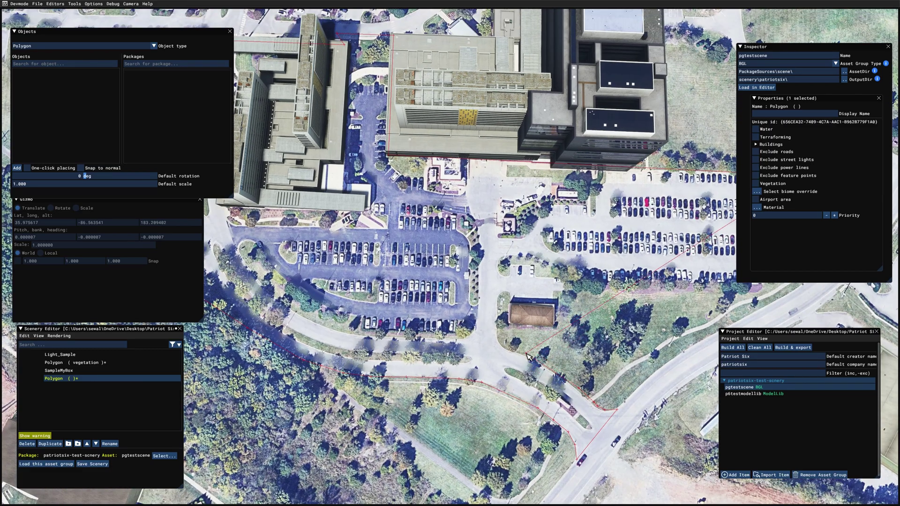
pyautogui.click(499, 341)
pyautogui.click(499, 294)
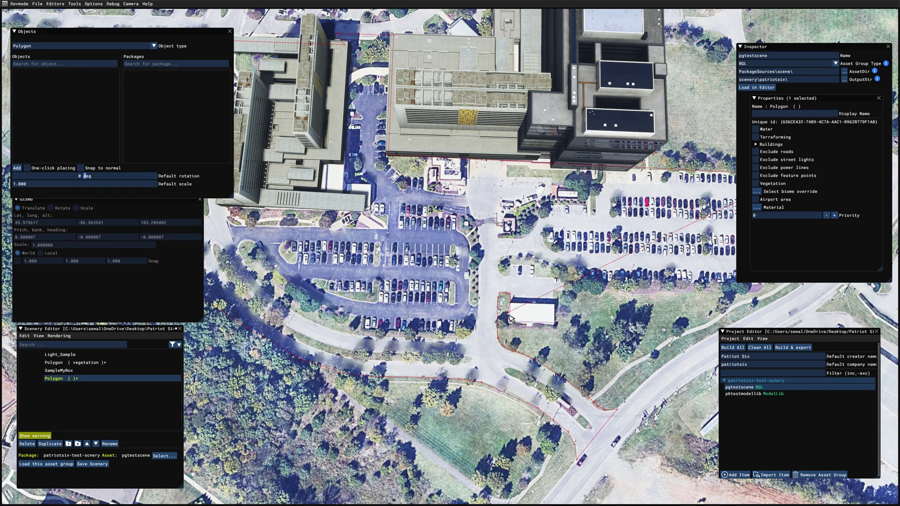
pyautogui.press('w')
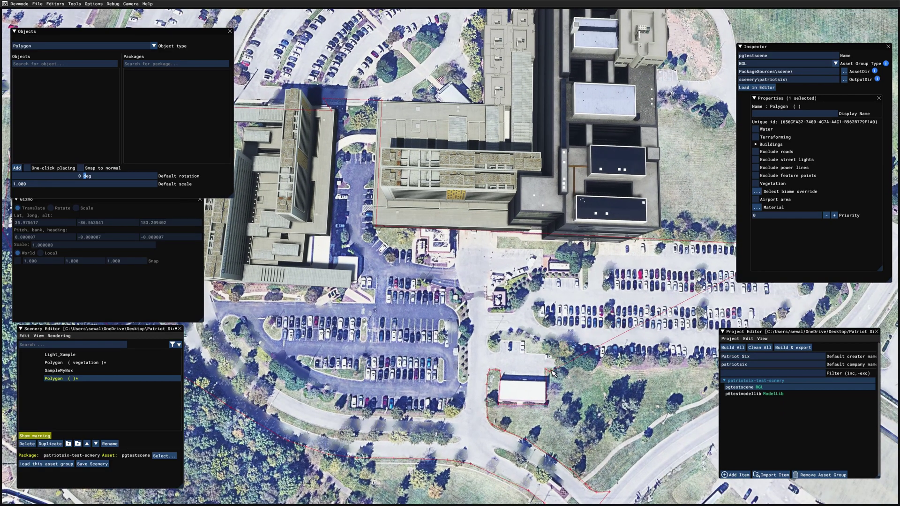
pyautogui.click(555, 356)
pyautogui.click(526, 352)
pyautogui.click(523, 342)
pyautogui.click(493, 350)
pyautogui.click(491, 335)
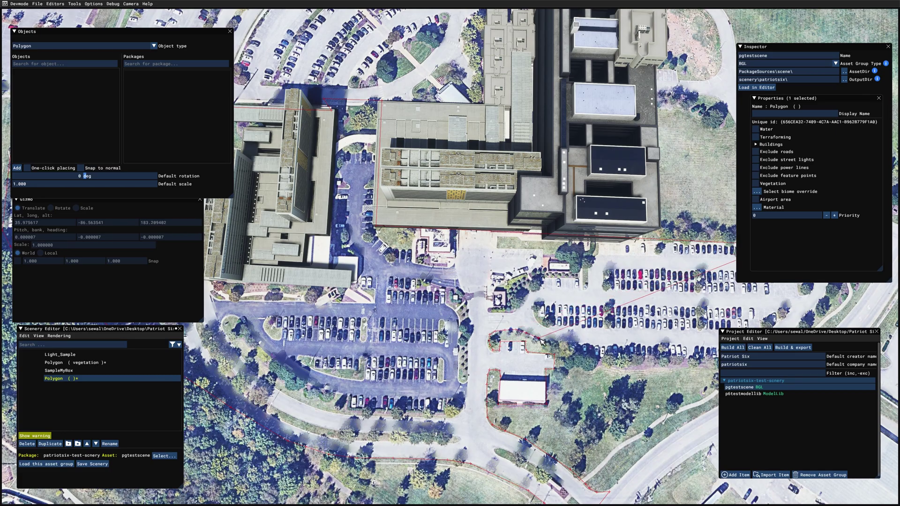
# Run the polygon along the tree line beside the parking rows back to the lawn corner and close it.
pyautogui.press('d')
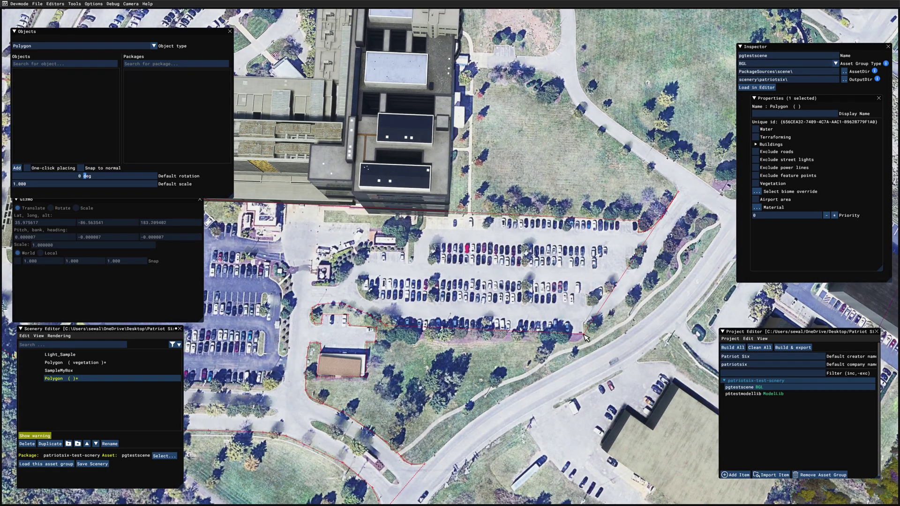
pyautogui.press('d')
pyautogui.press('w')
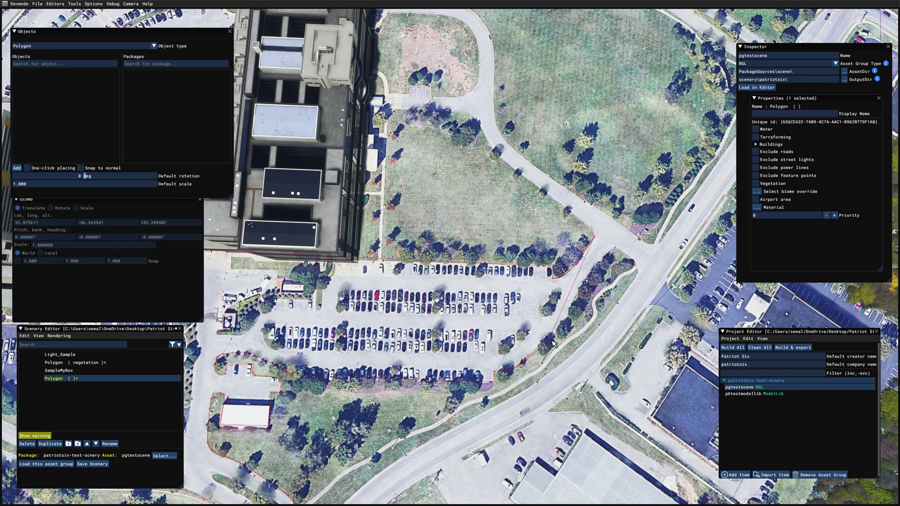
pyautogui.press('w')
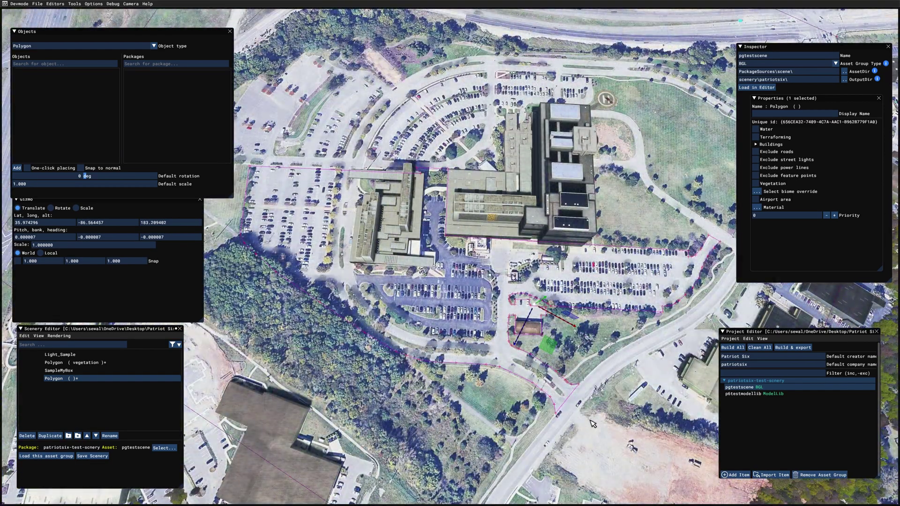
# Open the Material Editor for choosing a ground material.
pyautogui.click(57, 3)
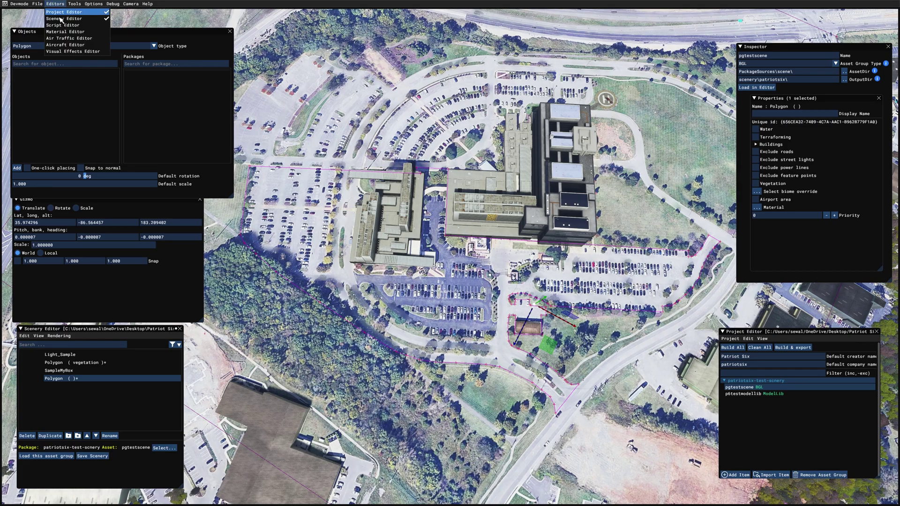
pyautogui.click(79, 32)
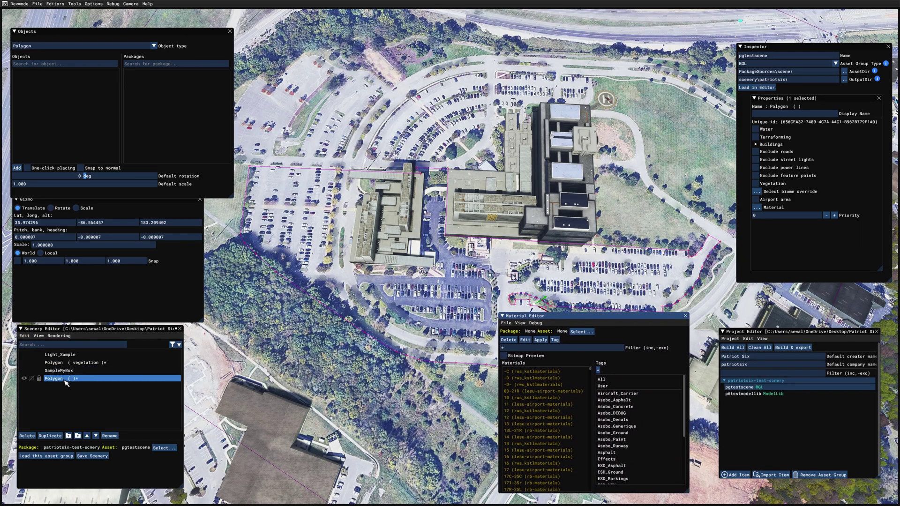
# Assign the Square_01_White material from the Asobo_Concrete group to the large parking-area polygon.
pyautogui.click(616, 407)
pyautogui.scroll(-2, 540, 450)
pyautogui.click(525, 468)
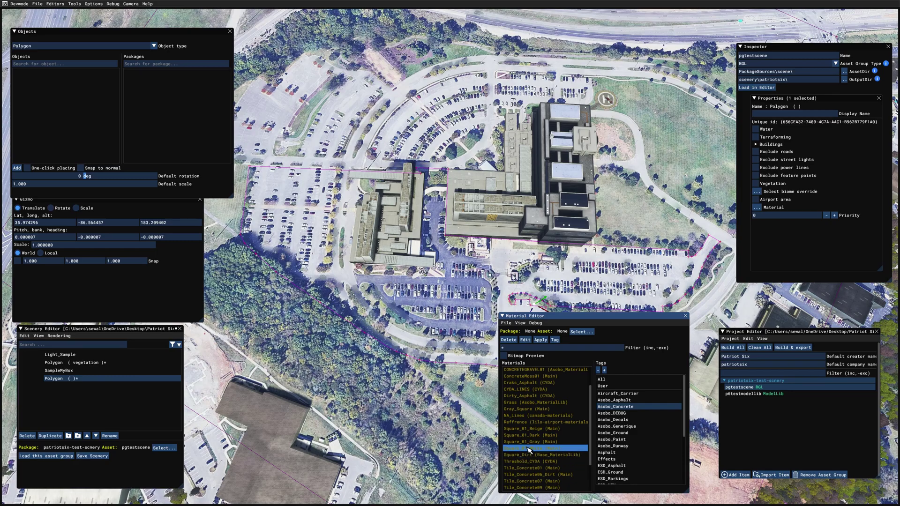
pyautogui.moveTo(599, 431); pyautogui.dragTo(759, 211)
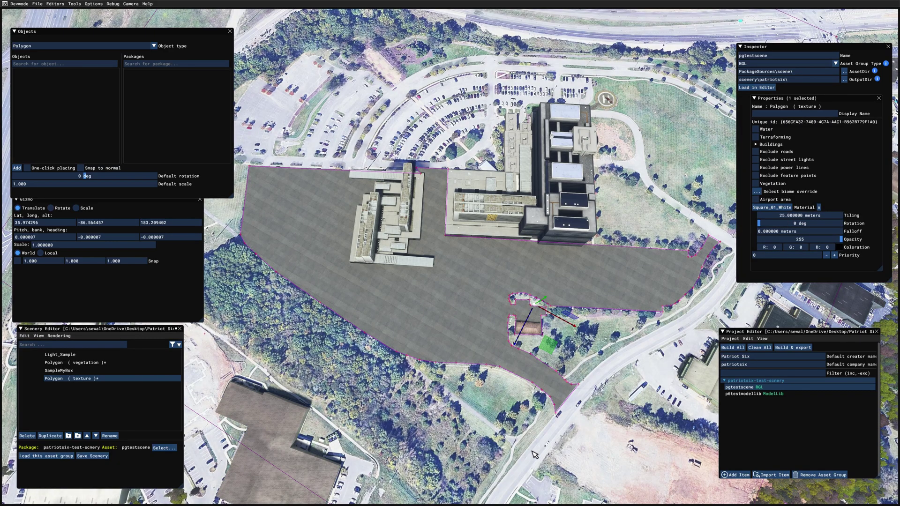
# Remove the Square_01_White material from the parking-area polygon.
pyautogui.scroll(-1, 533, 455)
pyautogui.press('w')
pyautogui.press('d')
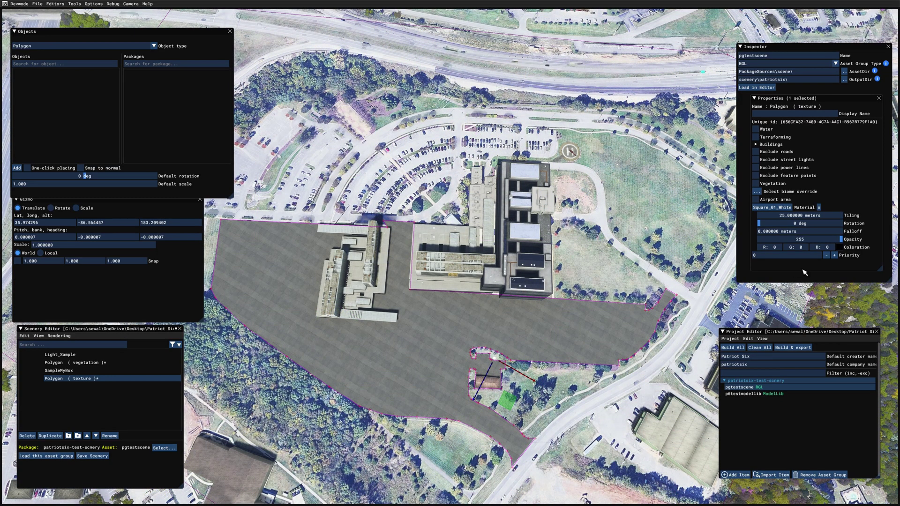
pyautogui.click(823, 207)
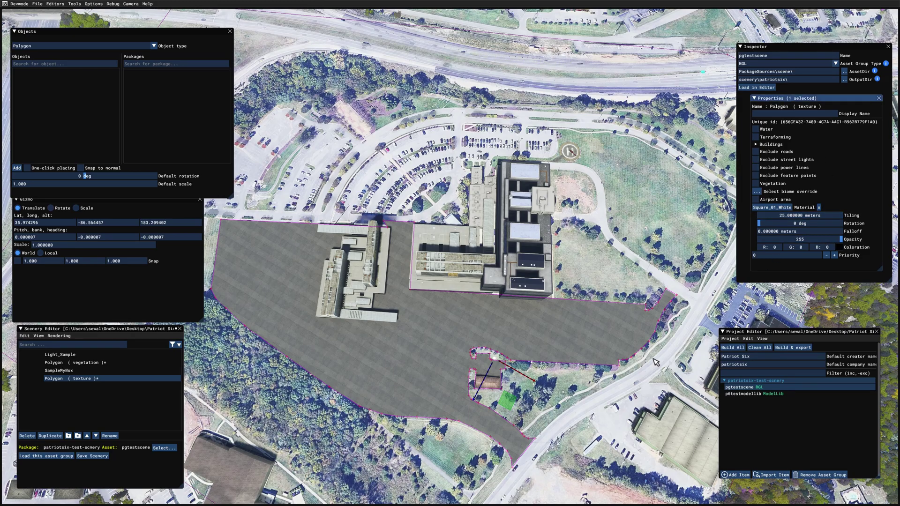
pyautogui.click(822, 208)
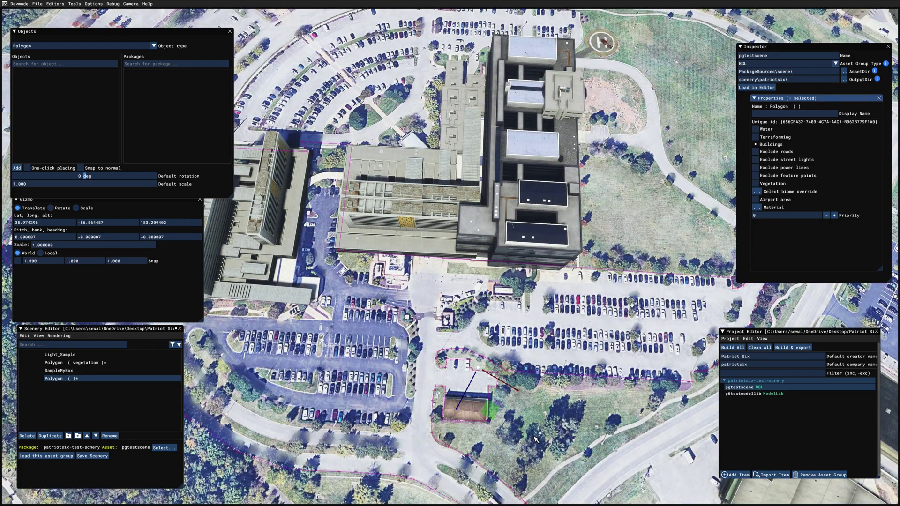
# Add a polygon outlining the grass strip and planted island in front of the large building.
pyautogui.scroll(2, 536, 439)
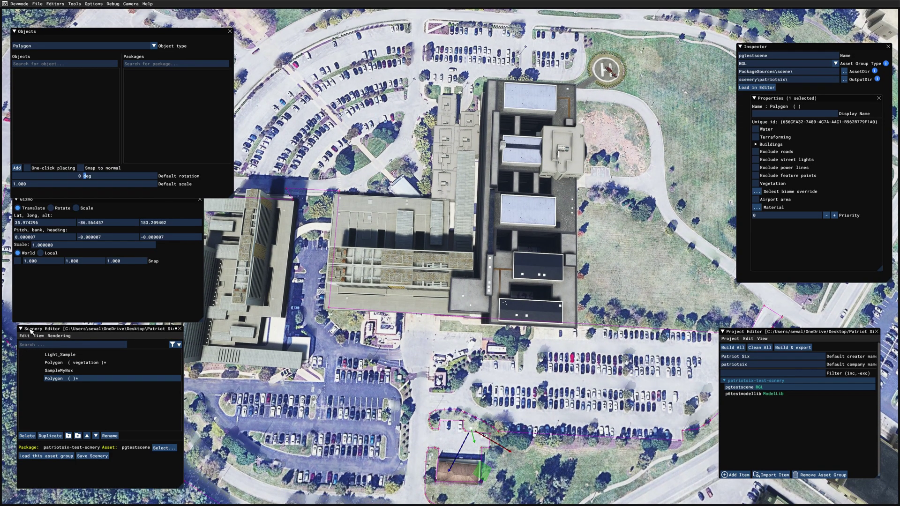
pyautogui.click(17, 168)
pyautogui.click(443, 324)
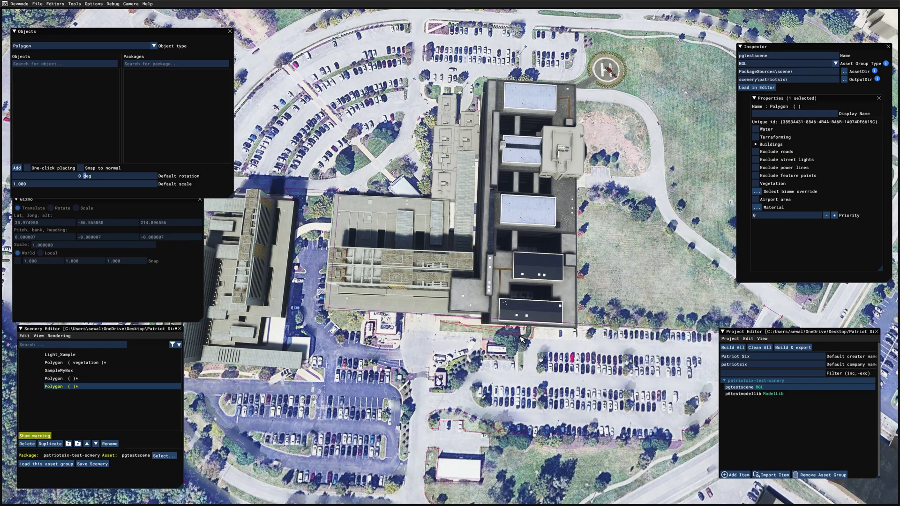
pyautogui.scroll(2, 518, 371)
pyautogui.scroll(2, 518, 372)
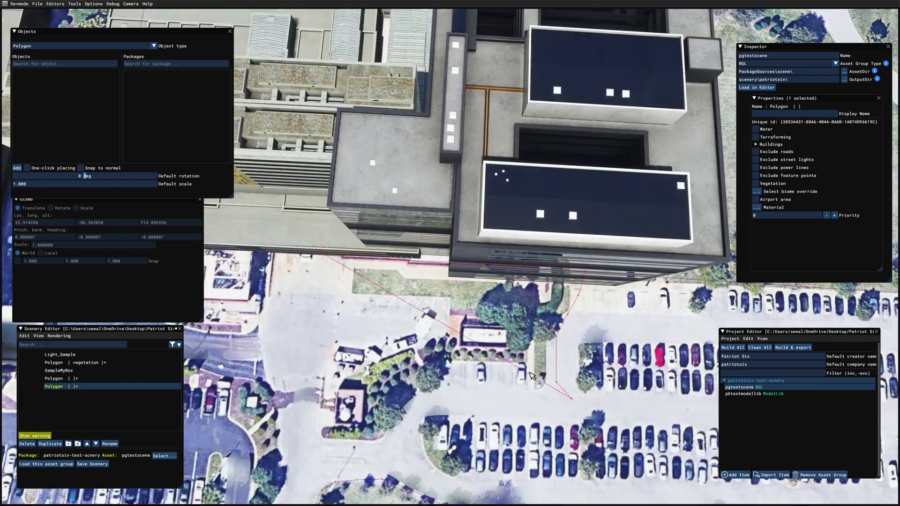
pyautogui.scroll(3, 488, 379)
pyautogui.moveTo(487, 379); pyautogui.dragTo(380, 305)
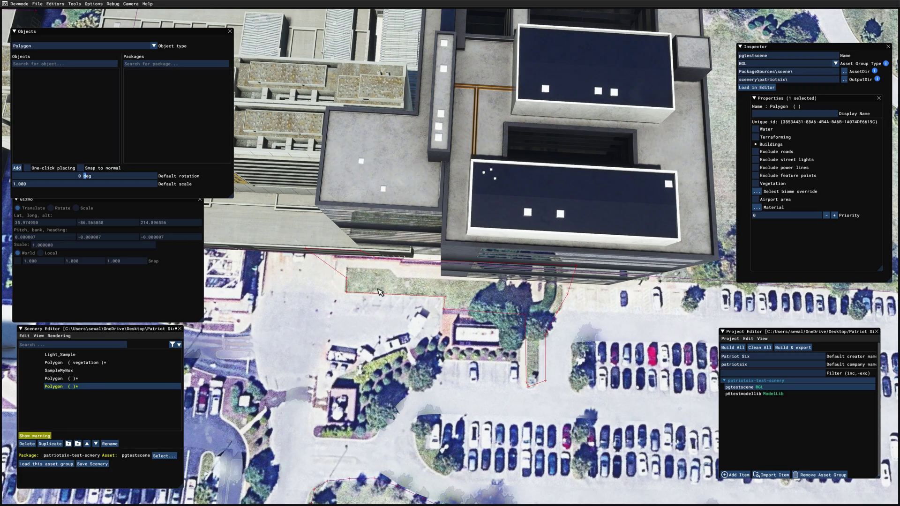
pyautogui.moveTo(323, 291); pyautogui.dragTo(387, 309)
# Select the new grass-strip polygon and shift it a short distance along the building's front.
pyautogui.click(492, 266)
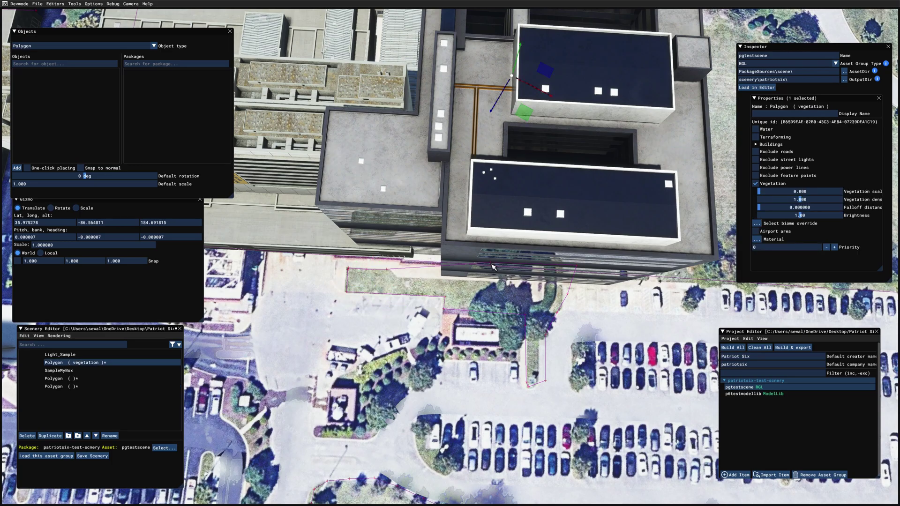
pyautogui.click(491, 267)
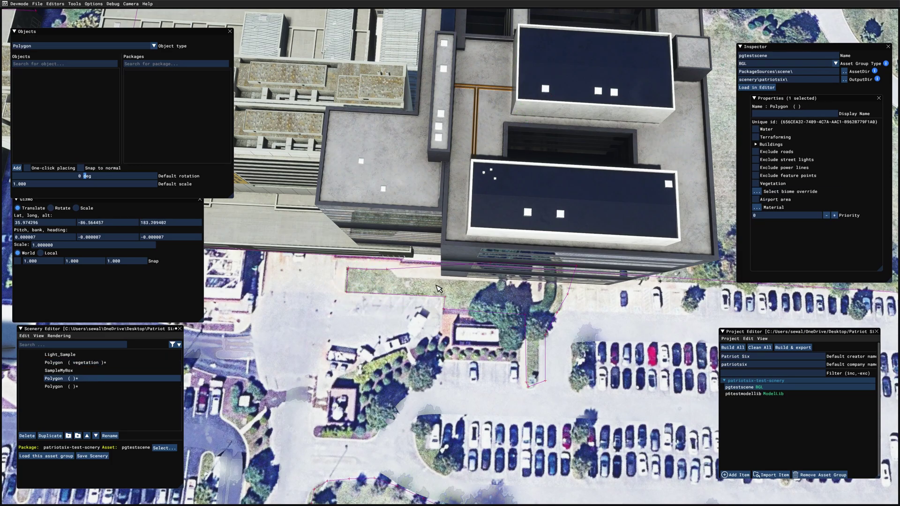
pyautogui.click(492, 267)
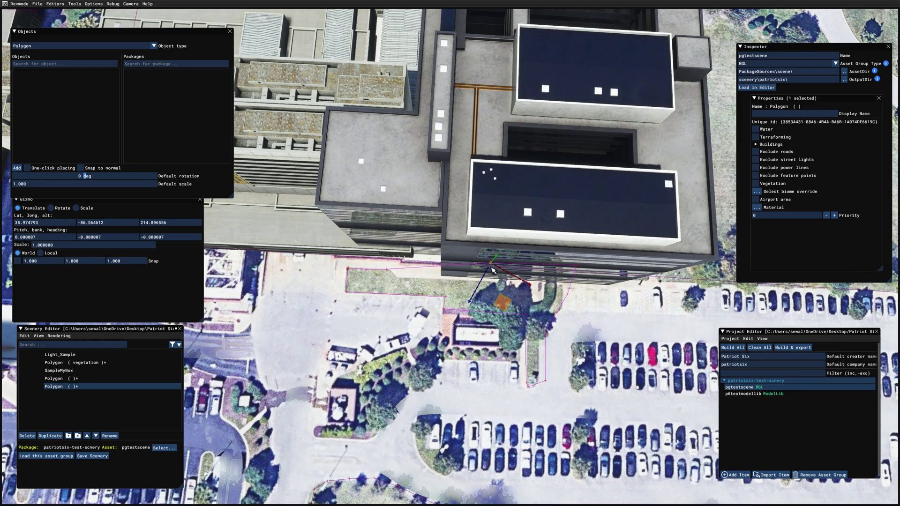
pyautogui.moveTo(501, 304); pyautogui.dragTo(404, 322)
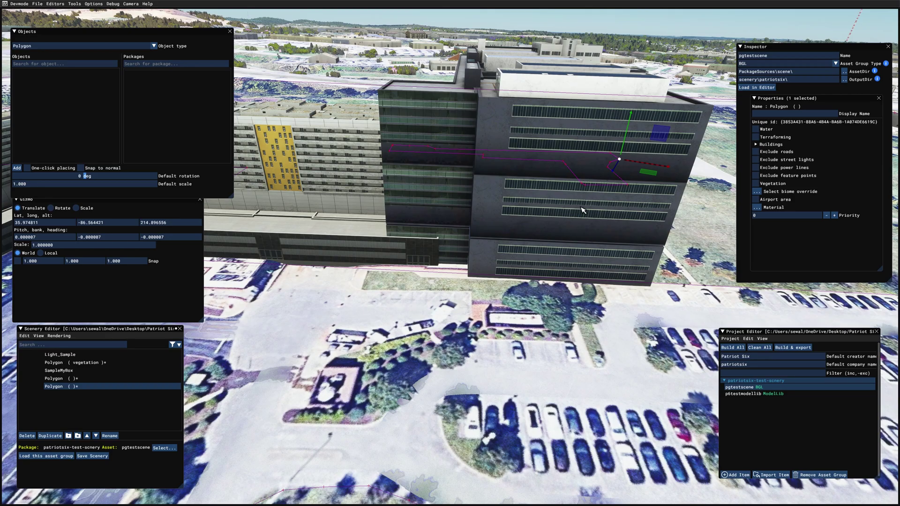
pyautogui.moveTo(557, 334); pyautogui.dragTo(554, 402, button='right')
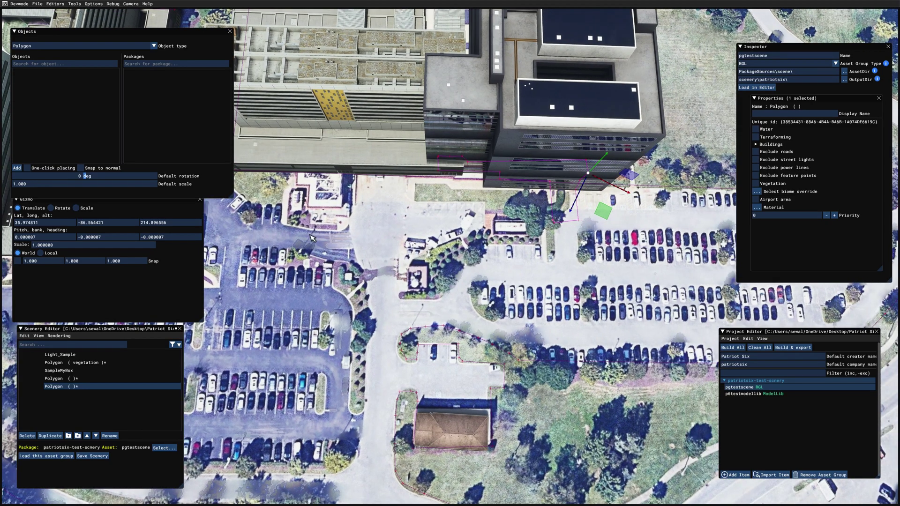
# Add a closed polygon around the small hut and its planted island beside the driveway.
pyautogui.click(17, 168)
pyautogui.click(406, 294)
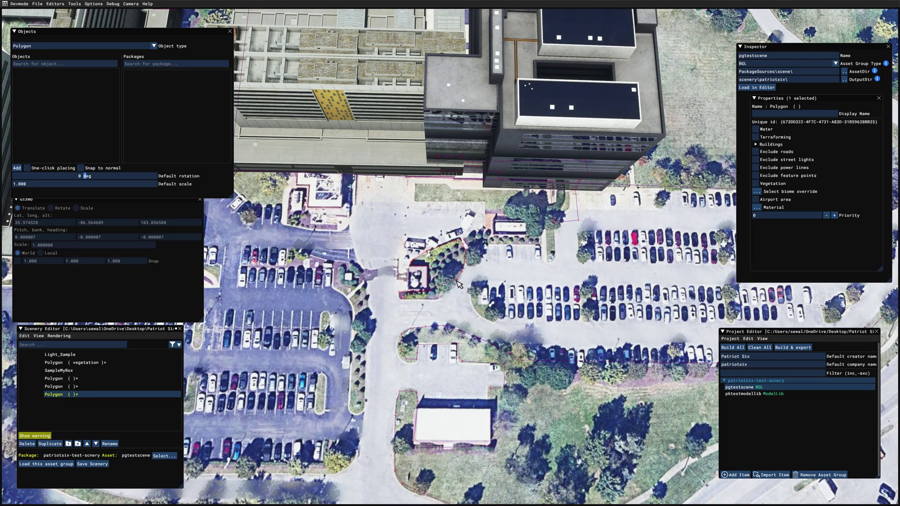
pyautogui.click(417, 304)
pyautogui.scroll(-5, 469, 328)
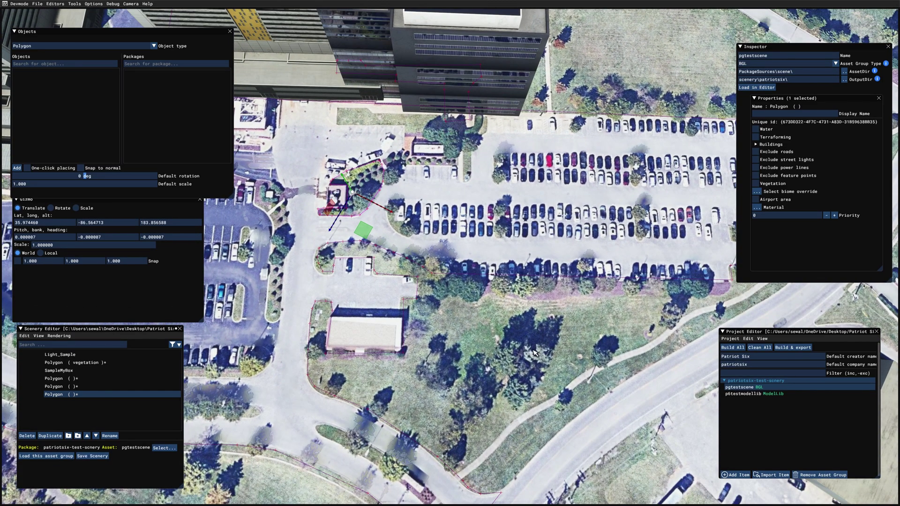
# Start a lawn polygon beside the outbuilding and trace it down the driveway to the main street junction.
pyautogui.click(17, 168)
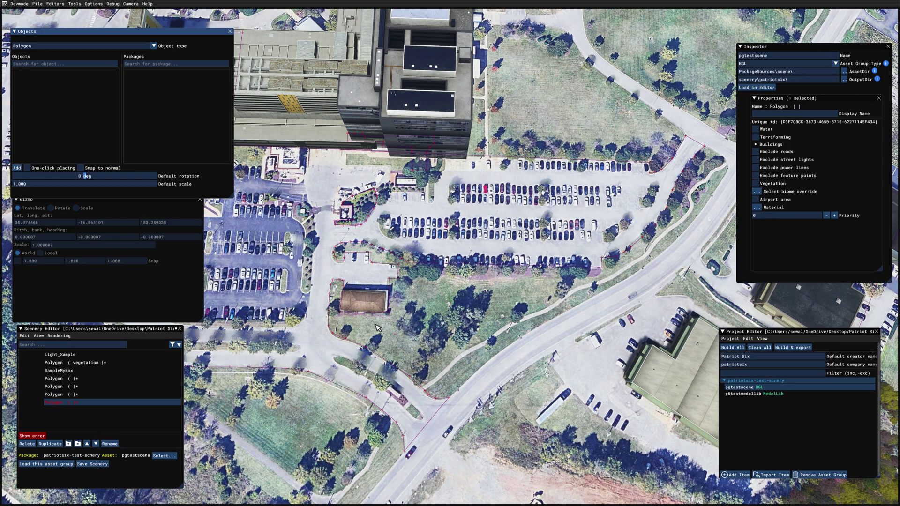
pyautogui.click(332, 289)
pyautogui.click(332, 321)
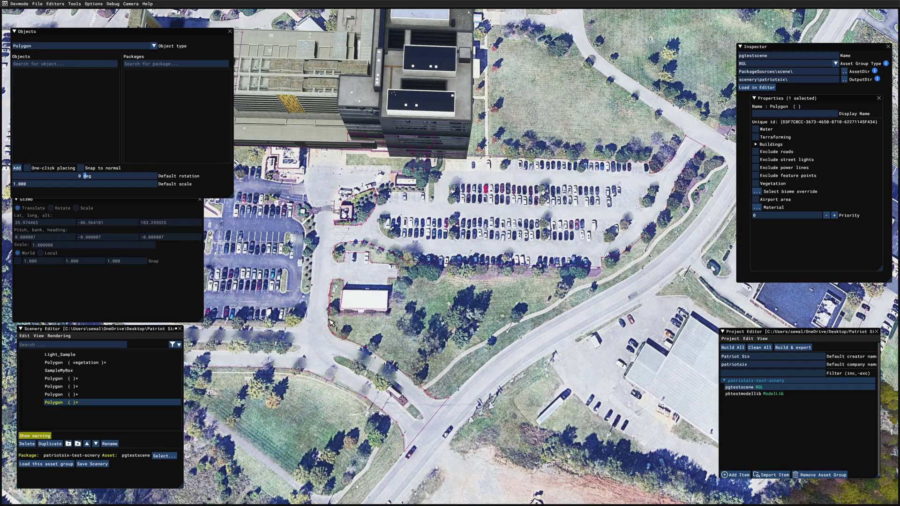
pyautogui.click(419, 387)
pyautogui.click(430, 383)
pyautogui.click(441, 372)
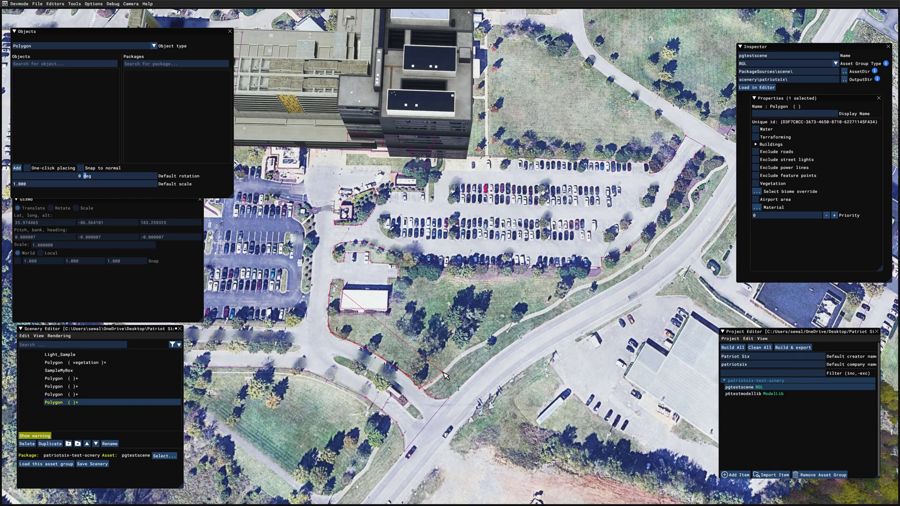
# Extend the lawn polygon along the footpath that runs beside the main street.
pyautogui.press('w')
pyautogui.click(445, 444)
pyautogui.click(459, 436)
pyautogui.click(479, 423)
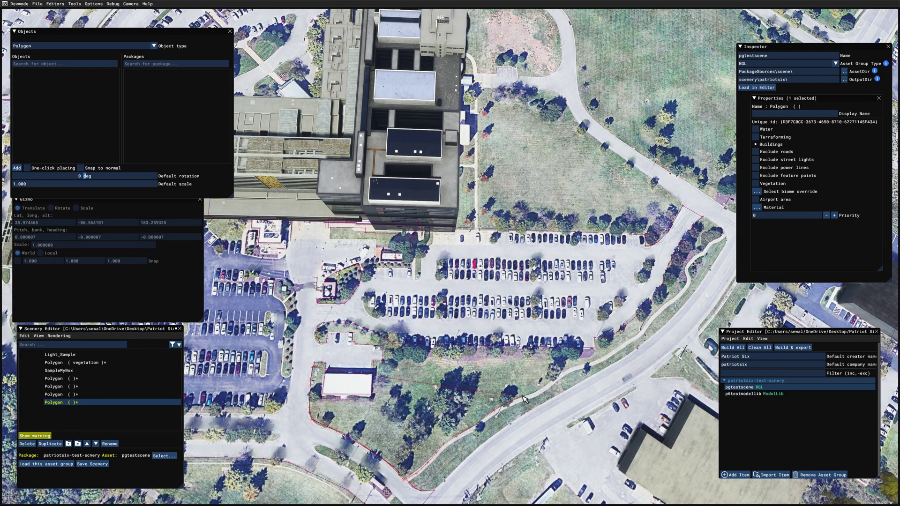
pyautogui.press('d')
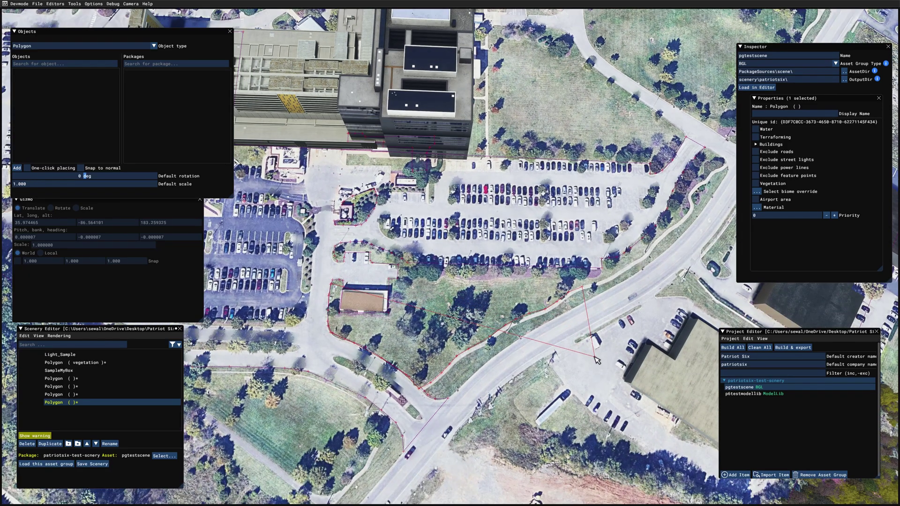
pyautogui.press('w')
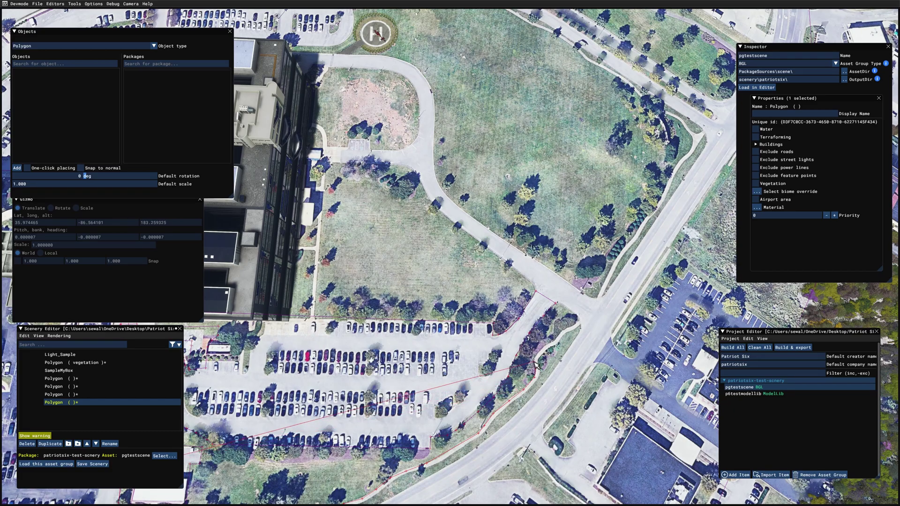
# Curve the lawn polygon around the end of the footpath at the far parking entrance.
pyautogui.click(556, 340)
pyautogui.click(572, 326)
pyautogui.click(579, 320)
pyautogui.click(570, 309)
pyautogui.click(557, 304)
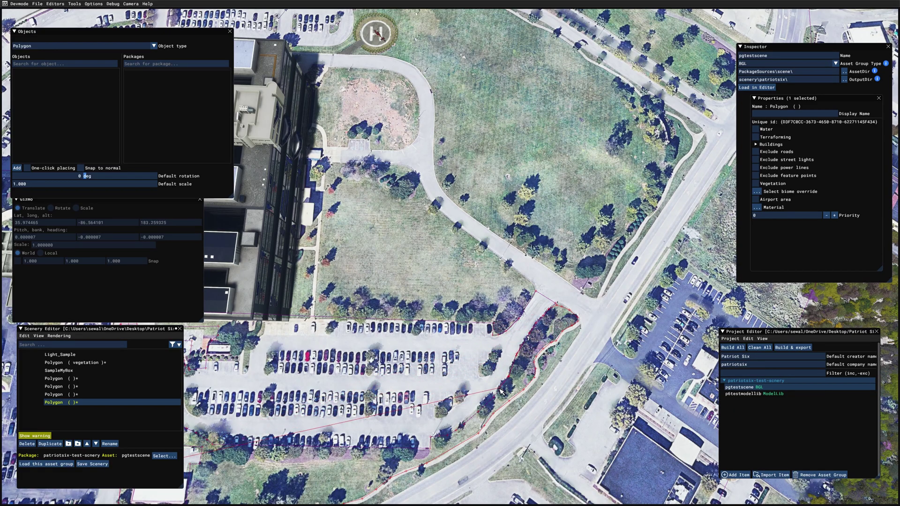
# Trace the lawn polygon back along the tree line below the parking rows and around the planted loop.
pyautogui.click(430, 437)
pyautogui.press('s')
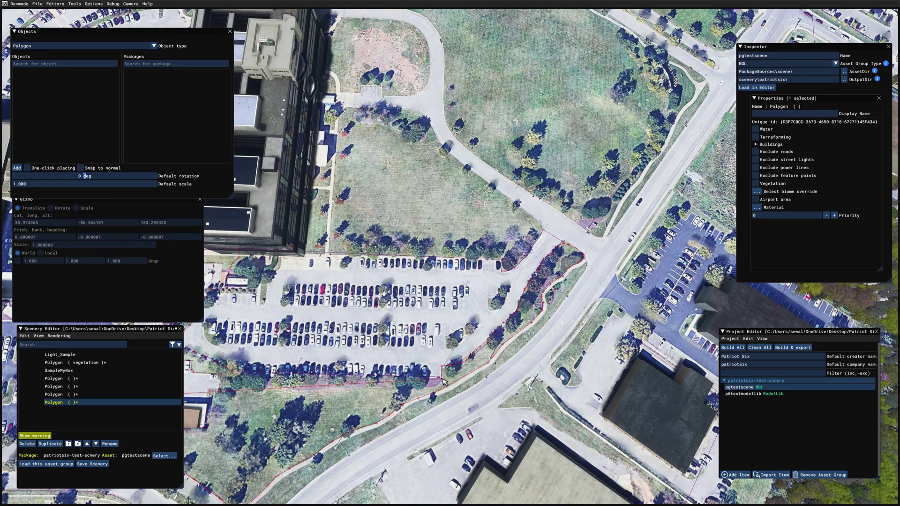
pyautogui.click(429, 390)
pyautogui.press('a')
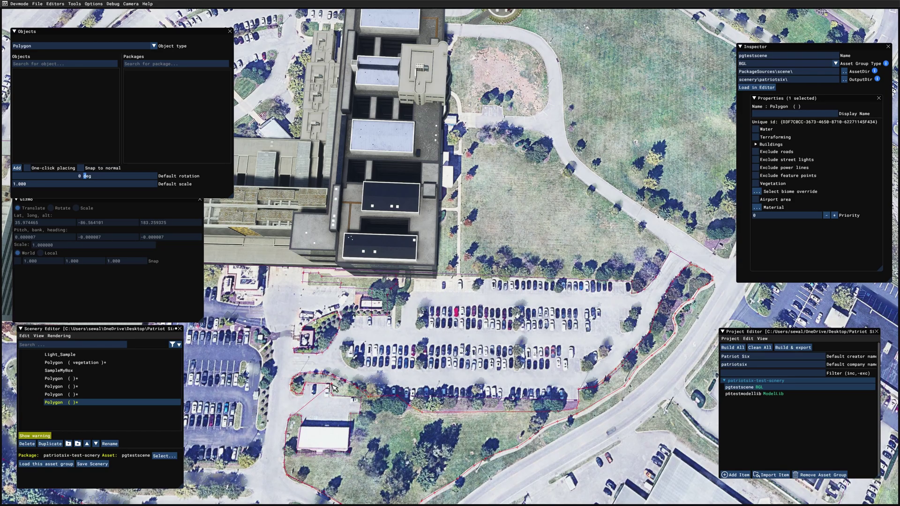
# Run the lawn polygon around the outbuilding's parking area and the outbuilding, closing it at the start.
pyautogui.click(361, 399)
pyautogui.click(361, 413)
pyautogui.click(351, 413)
pyautogui.click(352, 455)
pyautogui.click(299, 454)
pyautogui.click(292, 416)
pyautogui.press('s')
pyautogui.press('a')
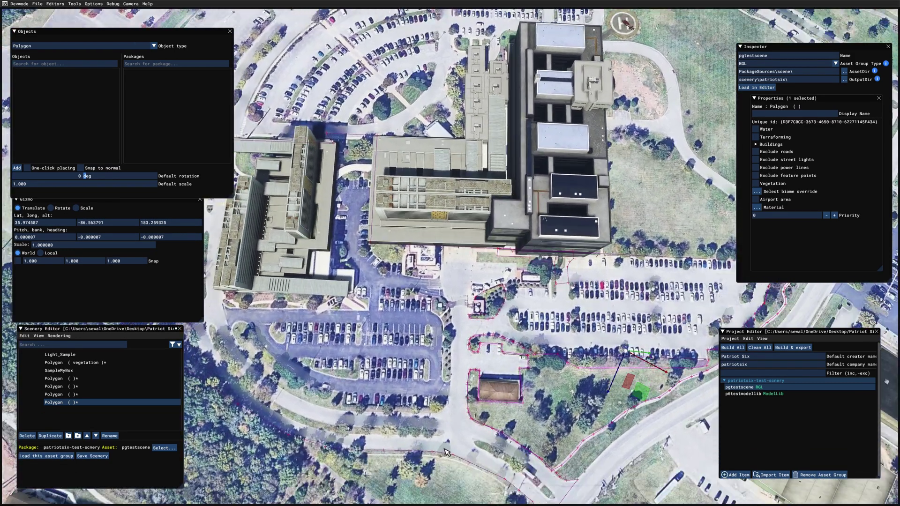
# Add a polygon for the dark asphalt lot, tracing its curved outer edge and the side beside the driveway.
pyautogui.keyDown('ctrl'); pyautogui.click(453, 458); pyautogui.keyUp('ctrl')
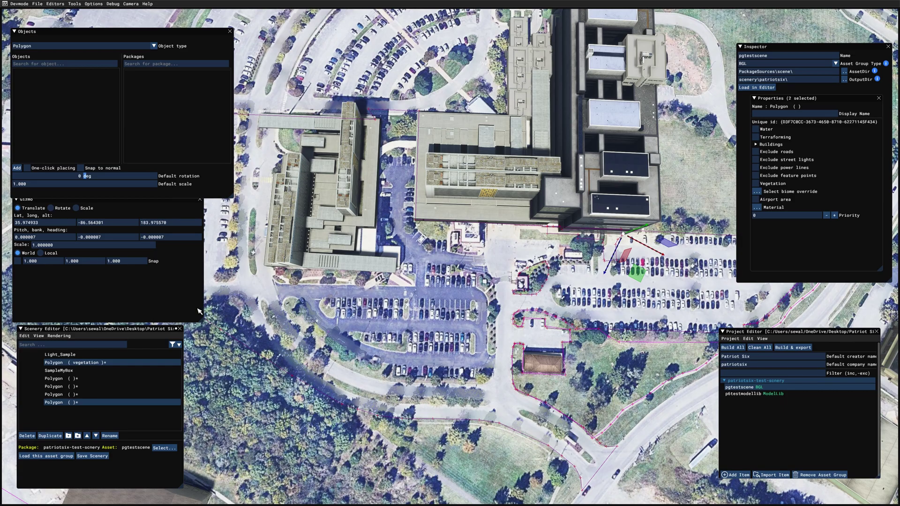
pyautogui.click(16, 168)
pyautogui.click(286, 302)
pyautogui.click(338, 346)
pyautogui.click(398, 372)
pyautogui.click(478, 377)
pyautogui.click(495, 370)
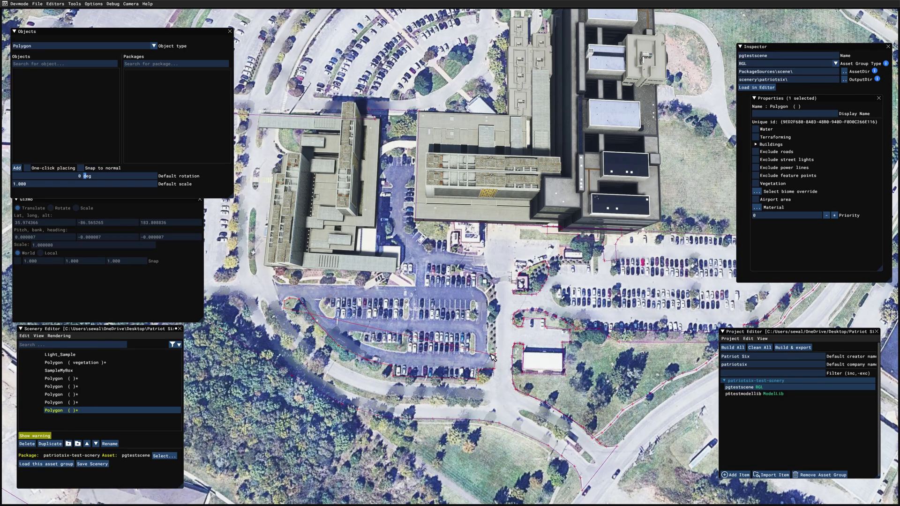
pyautogui.click(491, 312)
# Trace the asphalt polygon through the strip between the two buildings and back along the smaller building, then close it.
pyautogui.scroll(2, 536, 331)
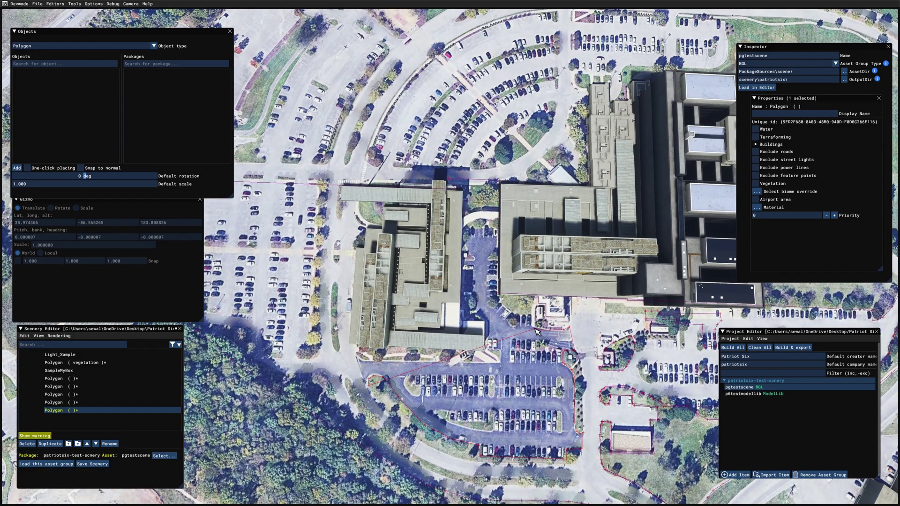
pyautogui.click(462, 229)
pyautogui.click(465, 319)
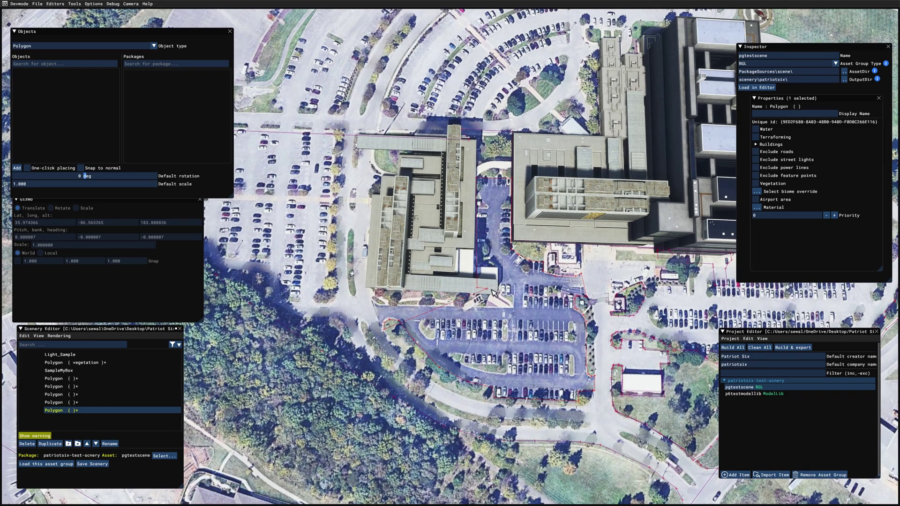
pyautogui.click(515, 308)
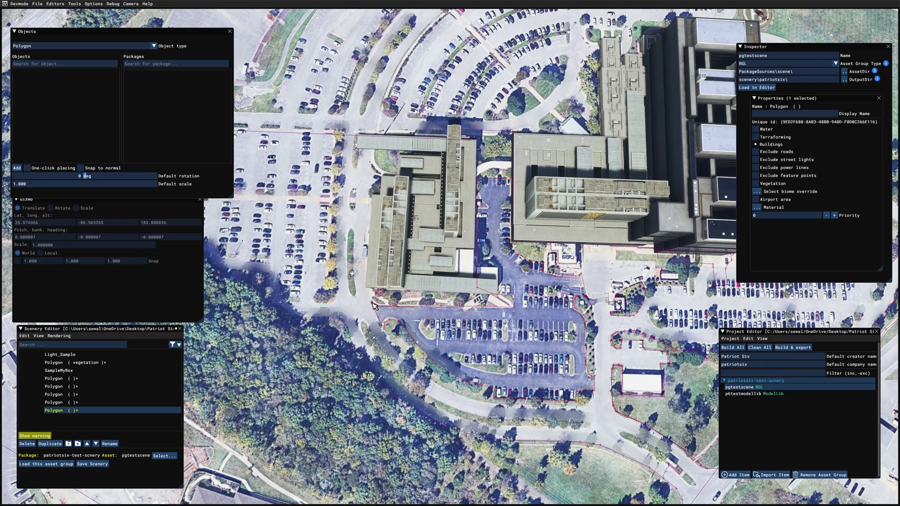
pyautogui.click(386, 324)
pyautogui.scroll(3, 442, 436)
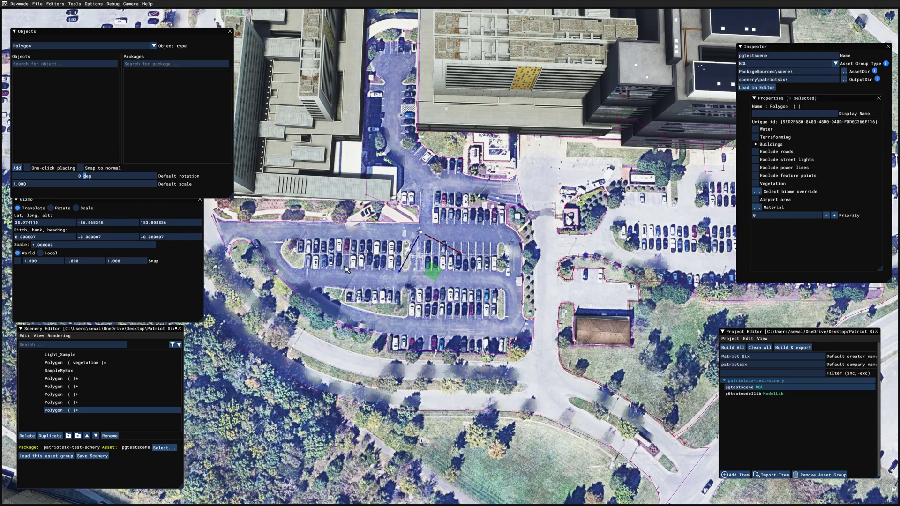
# Add a closed polygon around the narrow planted island at the driveway end of the lower double parking row.
pyautogui.click(17, 168)
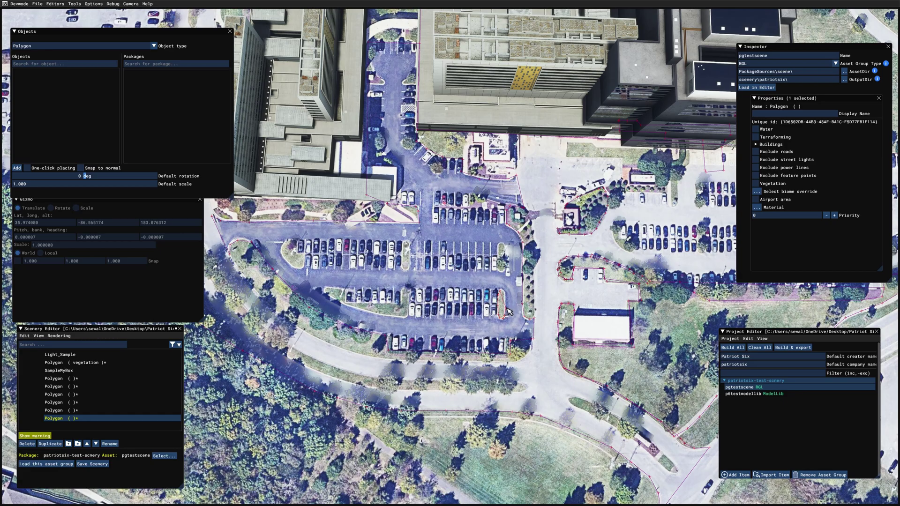
pyautogui.click(503, 290)
pyautogui.scroll(5, 477, 359)
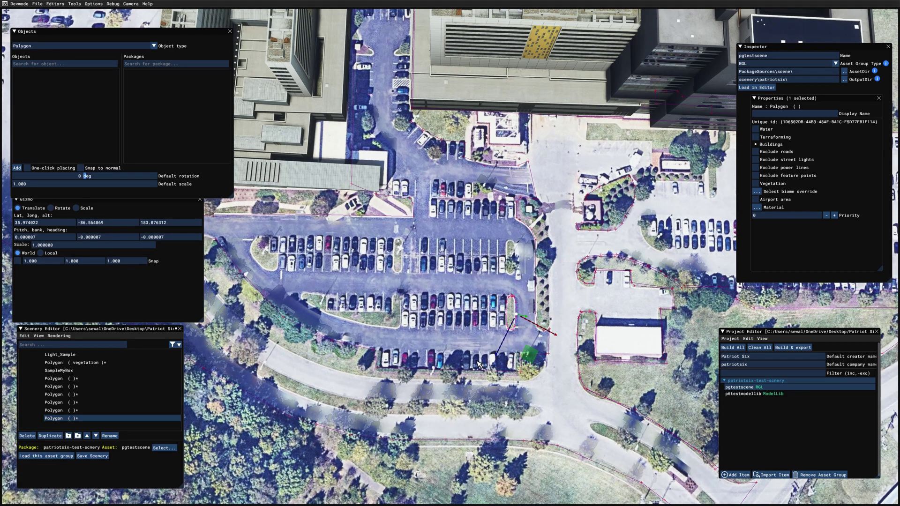
pyautogui.scroll(4, 478, 360)
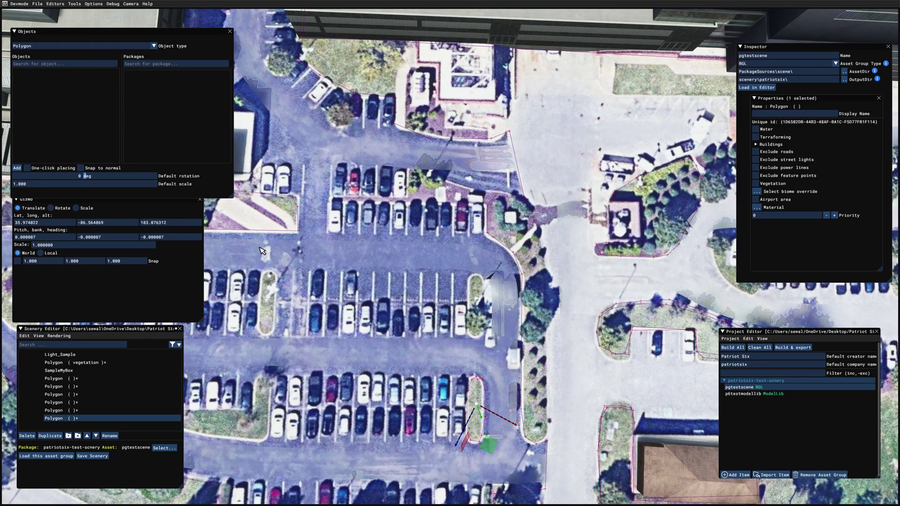
# Add a closed polygon around the planted island at the driveway end of the upper double parking row in the dark asphalt lot.
pyautogui.click(411, 171)
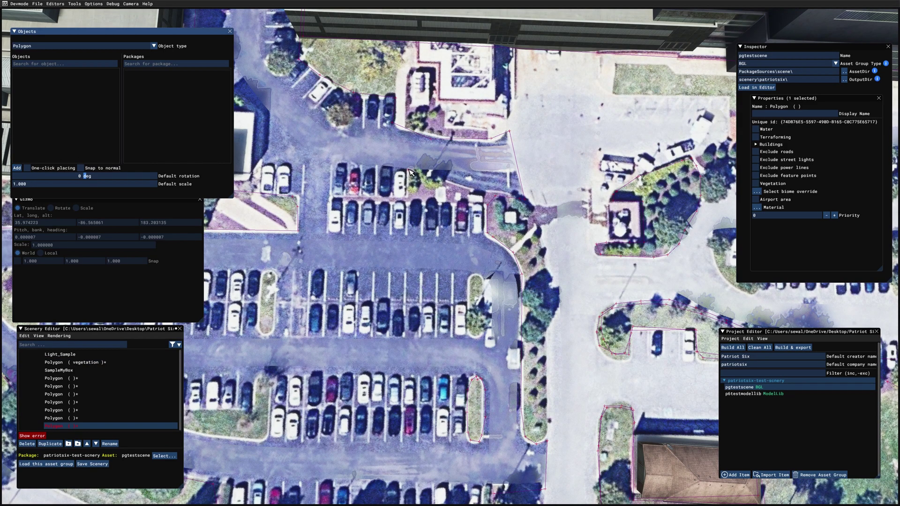
pyautogui.click(411, 201)
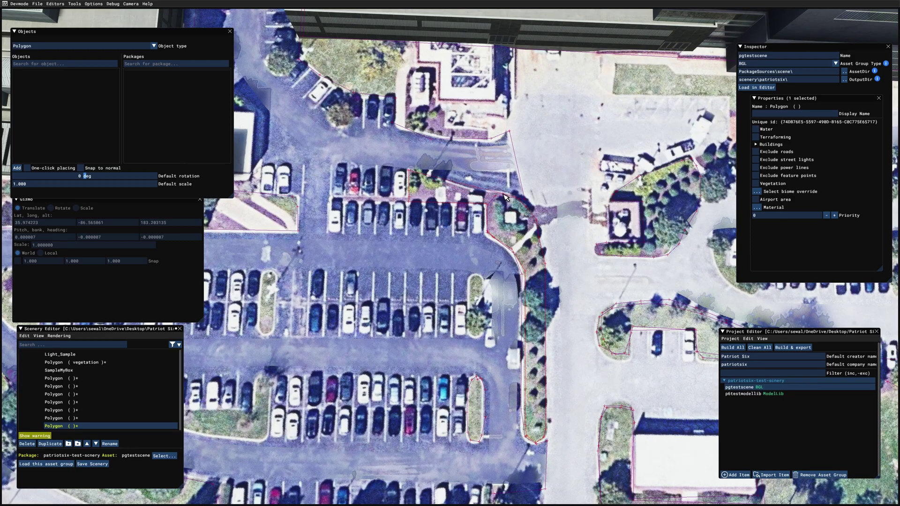
pyautogui.moveTo(505, 197); pyautogui.dragTo(472, 278, button='right')
pyautogui.click(408, 256)
# Add a closed polygon around the narrow planted island at the driveway end of the middle double parking row.
pyautogui.moveTo(409, 256); pyautogui.dragTo(400, 148, button='right')
pyautogui.click(18, 168)
pyautogui.click(432, 313)
pyautogui.click(431, 304)
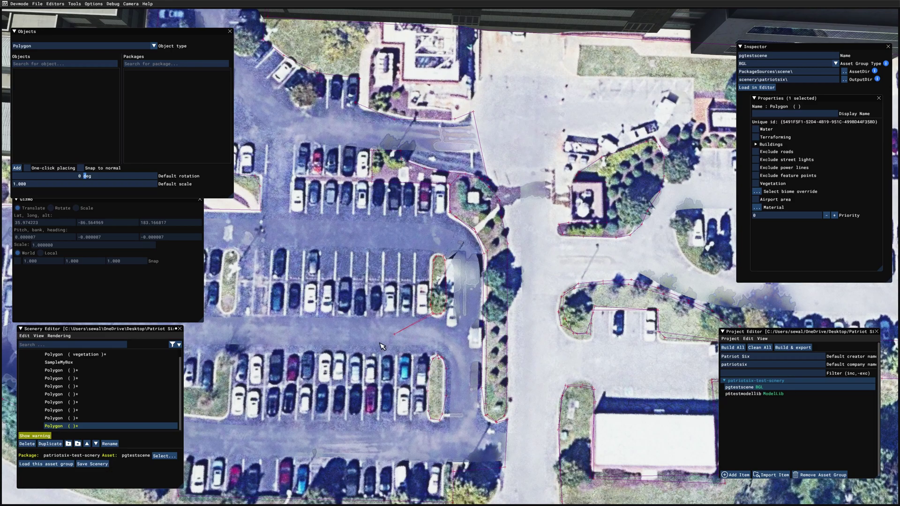
pyautogui.press('Escape')
# Add a closed polygon around the tapered lawn island at the far end of the lower double parking row.
pyautogui.press('s')
pyautogui.press('a')
pyautogui.click(420, 219)
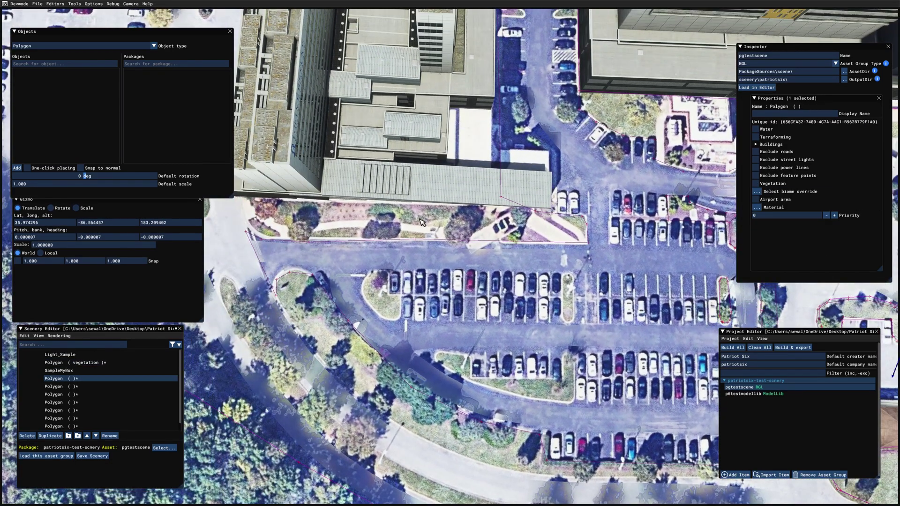
pyautogui.click(420, 223)
pyautogui.press('d')
pyautogui.click(17, 167)
pyautogui.click(464, 320)
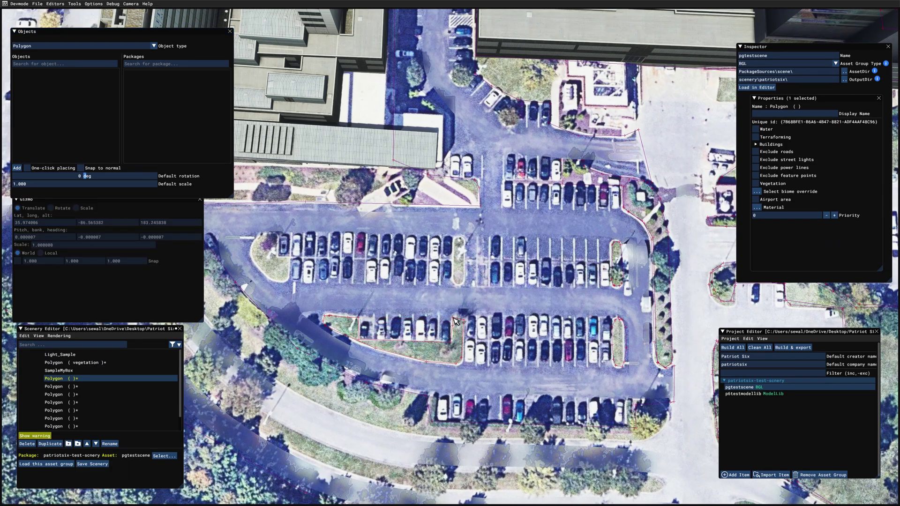
pyautogui.press('Escape')
# Add closed polygons around the narrow island midway along the middle double parking row and the rounded island at its far end.
pyautogui.click(17, 168)
pyautogui.click(455, 282)
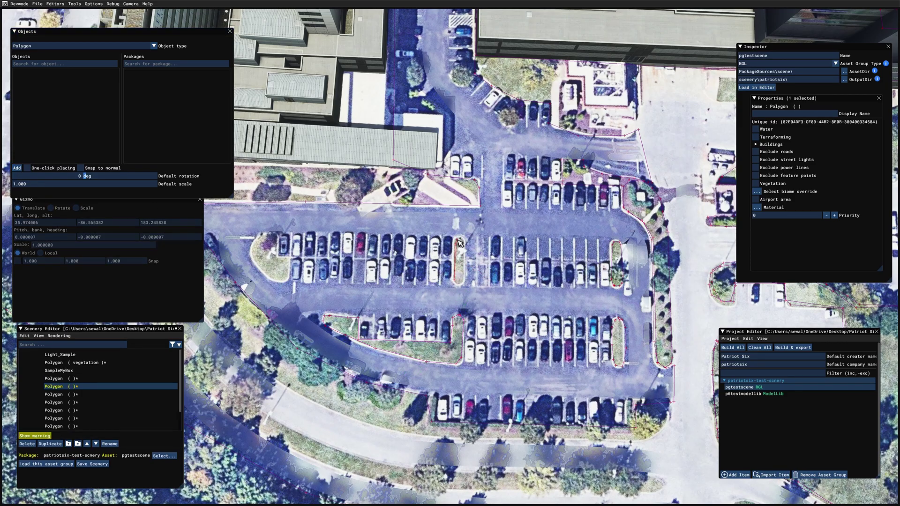
pyautogui.click(462, 286)
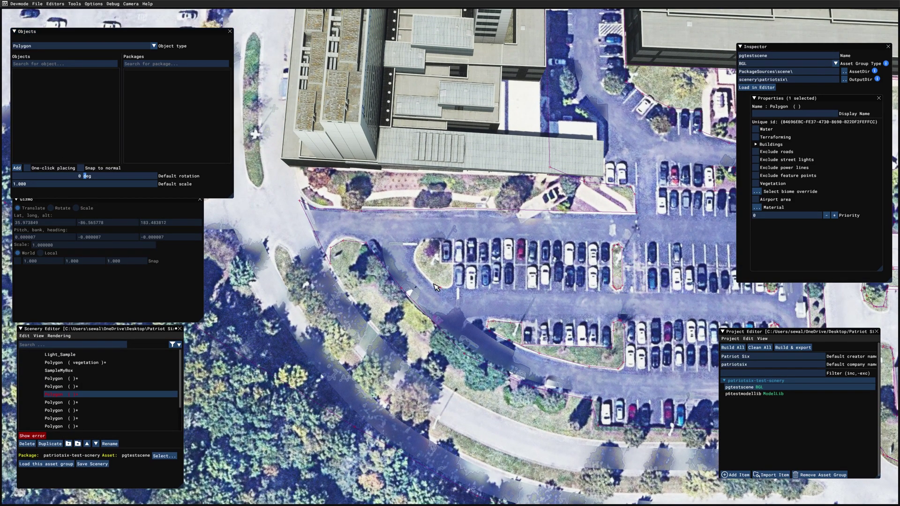
pyautogui.click(423, 271)
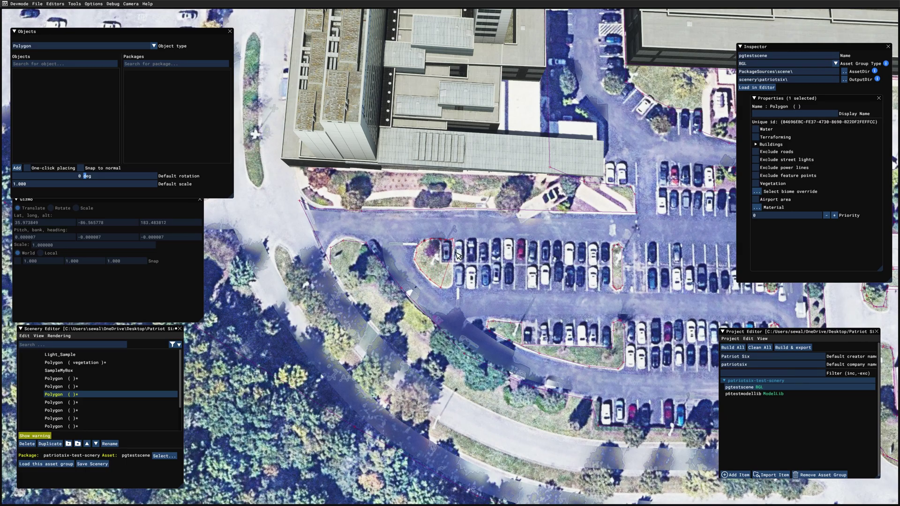
pyautogui.press('Escape')
# Add a polygon around the planted bed between the smaller building's wall and its walkway.
pyautogui.click(17, 168)
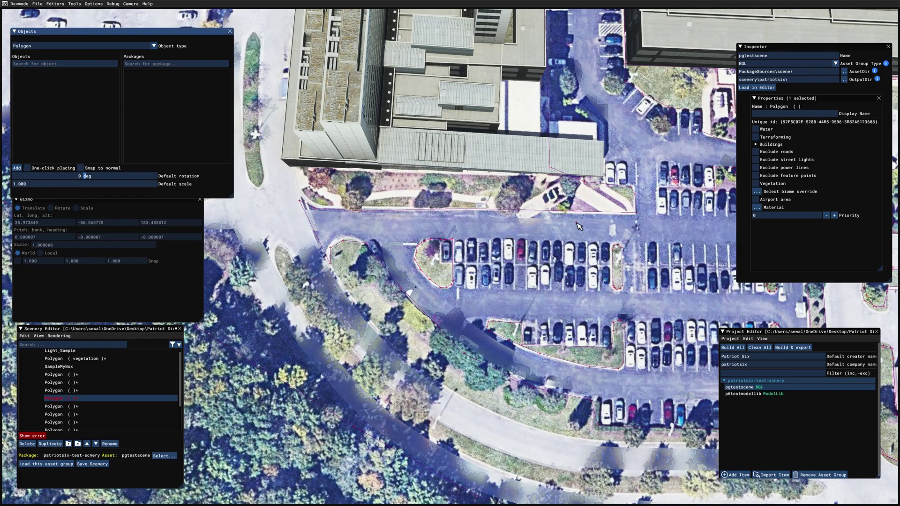
pyautogui.click(318, 174)
pyautogui.click(436, 174)
pyautogui.click(535, 177)
pyautogui.click(525, 207)
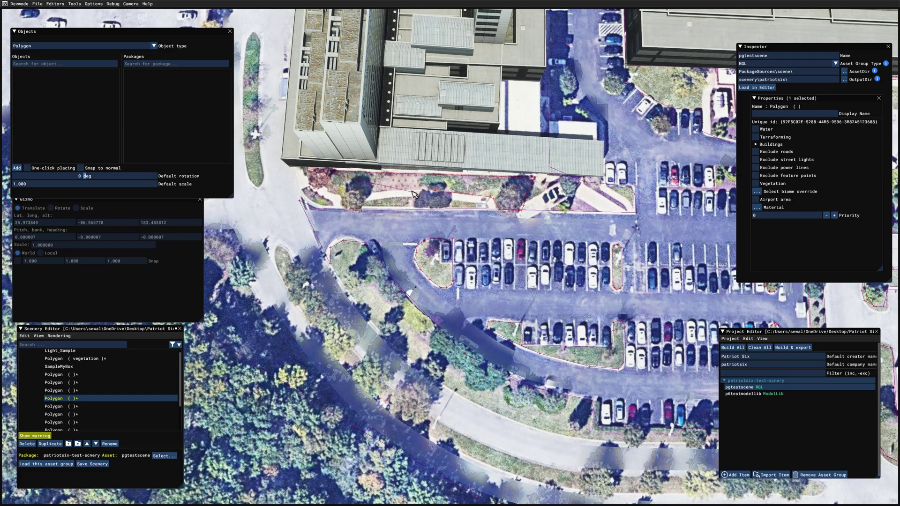
# Outline the small bed at the smaller building's outer corner and the bed between the walkway and the lot with polygons.
pyautogui.click(316, 178)
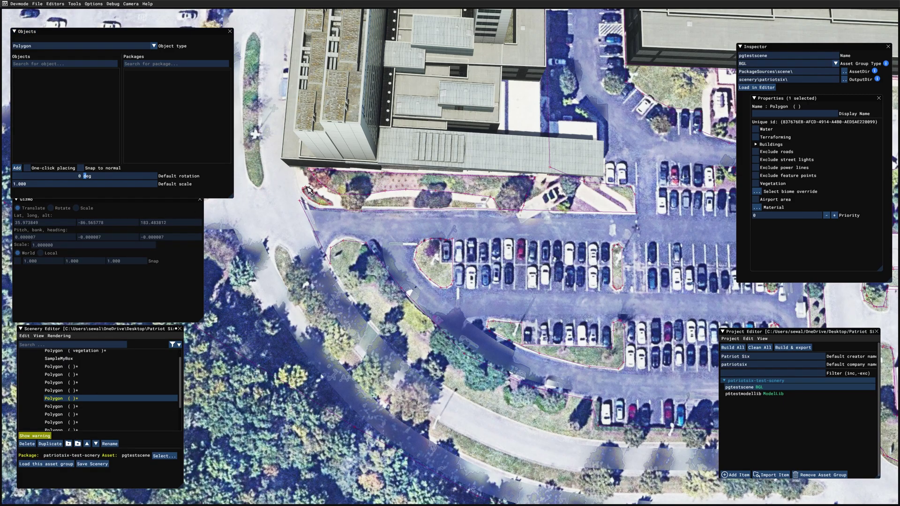
pyautogui.click(327, 201)
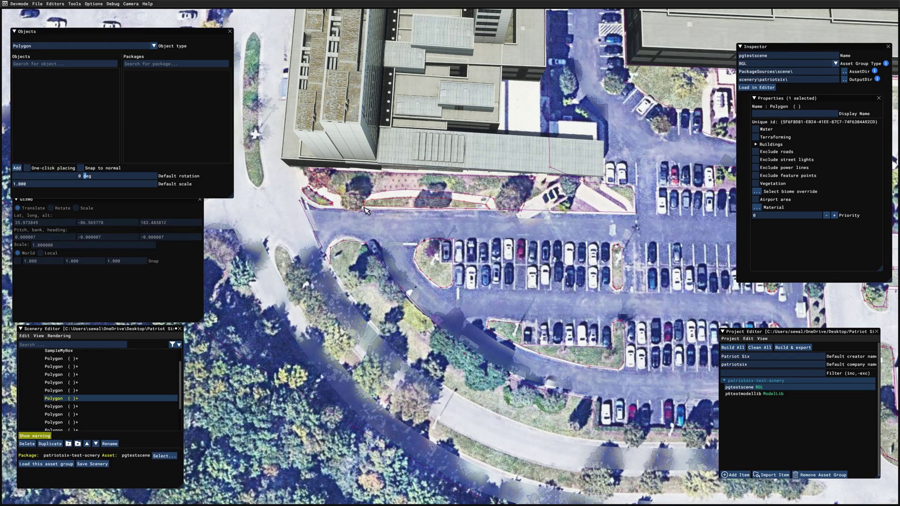
pyautogui.click(364, 209)
# Add polygons around the remaining planted beds at the driveway end of the smaller building, including the triangular corner lawn.
pyautogui.press('w')
pyautogui.press('d')
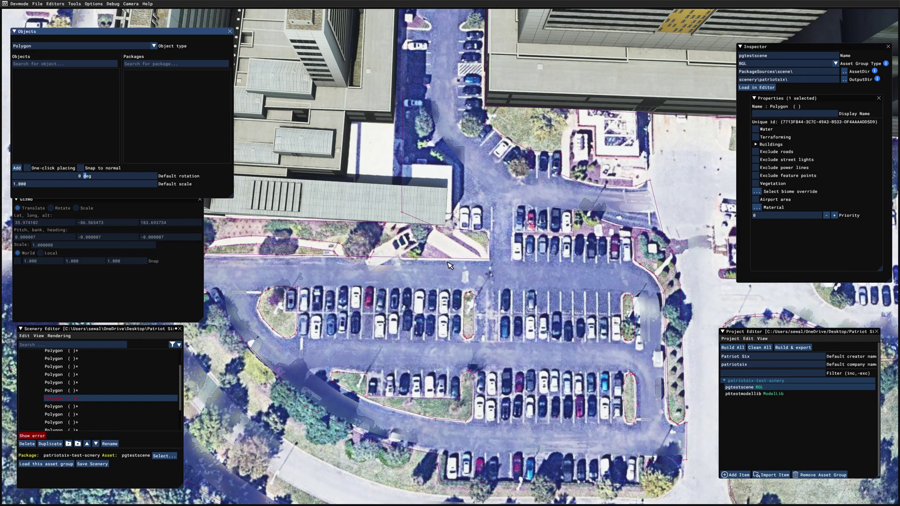
pyautogui.click(422, 241)
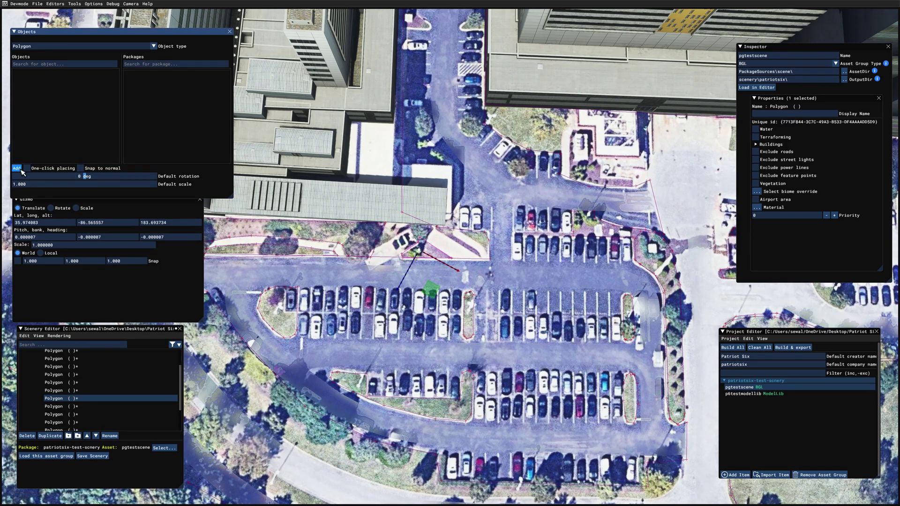
pyautogui.click(490, 258)
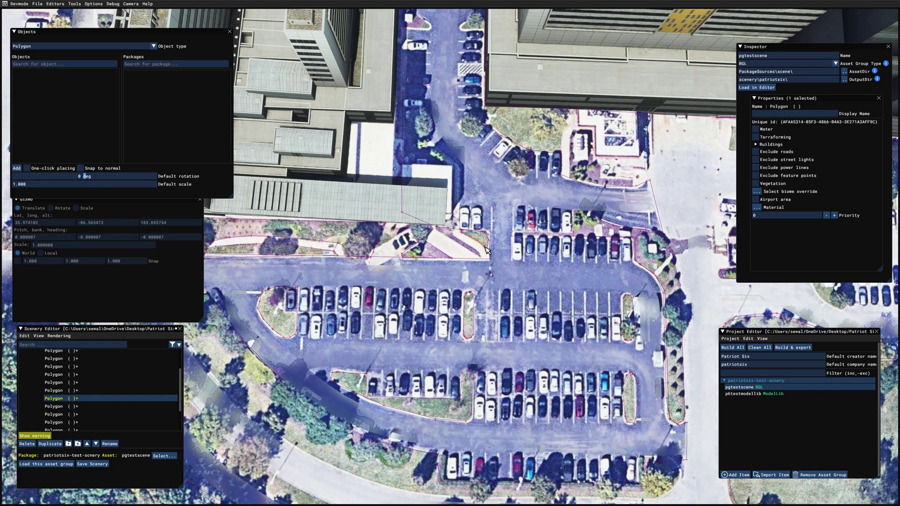
pyautogui.click(454, 229)
# Add a closed polygon around the curved lawn strip between the asphalt lot and the access road.
pyautogui.press('s')
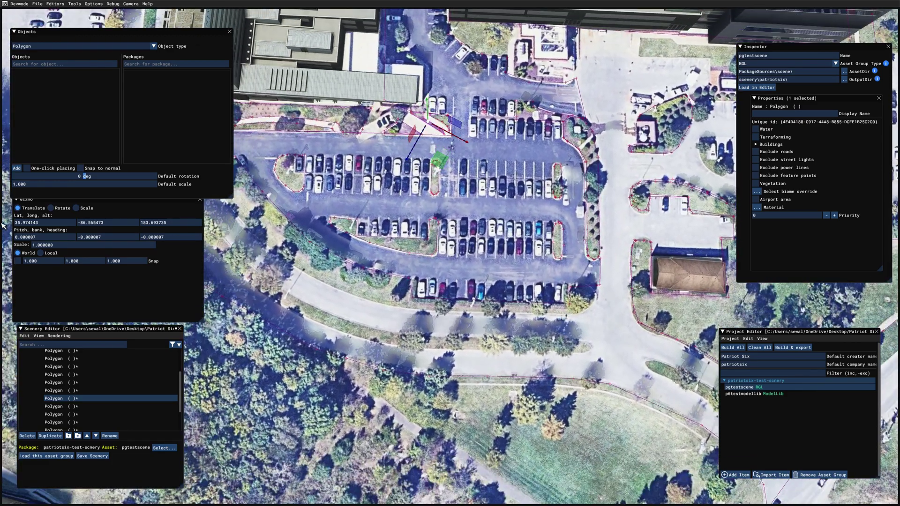
pyautogui.click(587, 311)
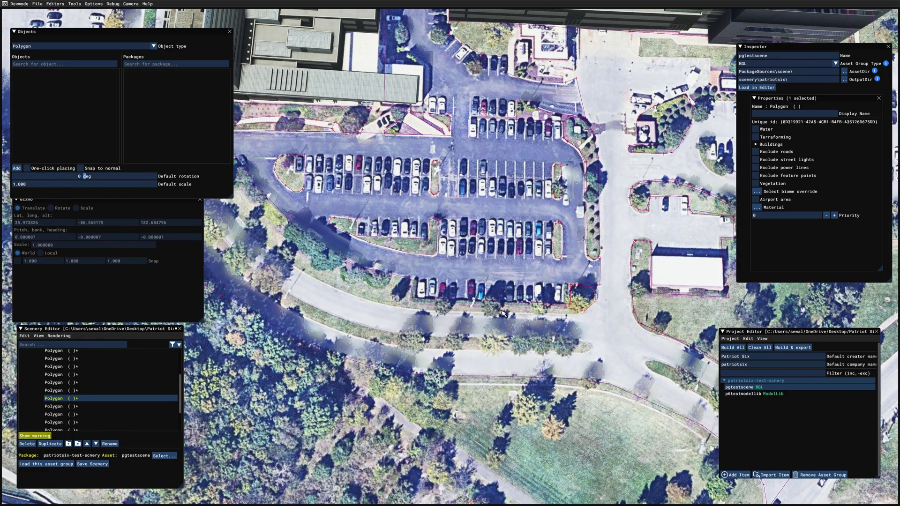
pyautogui.press('w')
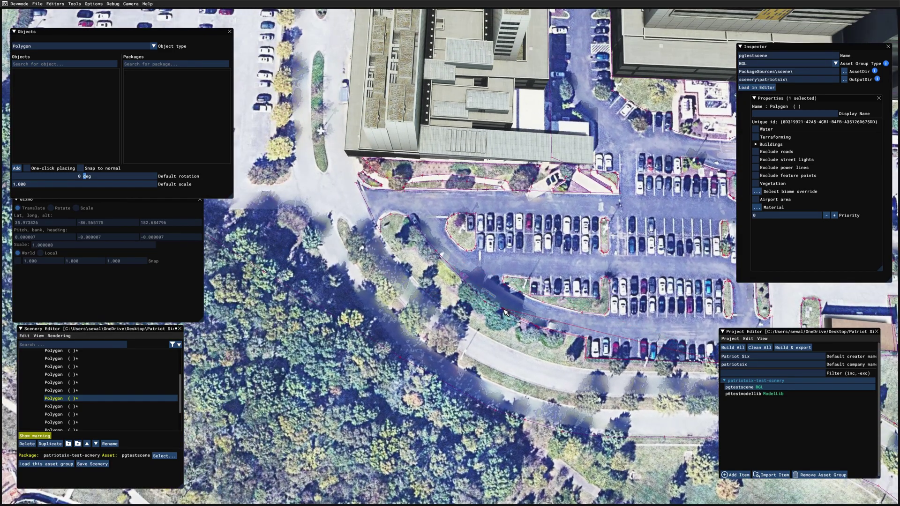
pyautogui.click(409, 260)
pyautogui.click(428, 290)
pyautogui.click(444, 309)
pyautogui.click(477, 329)
pyautogui.click(498, 342)
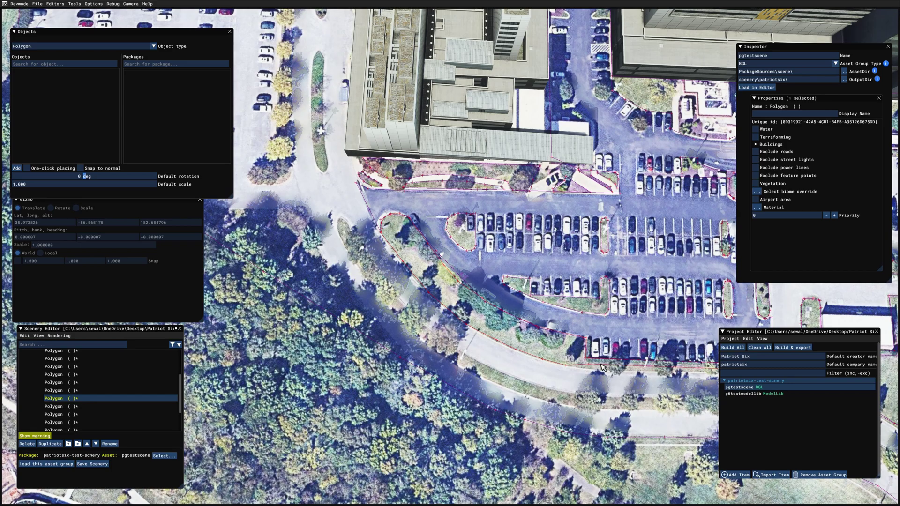
pyautogui.press('d')
pyautogui.press('Return')
# Add a polygon around the planted median in the entrance driveway near the main road.
pyautogui.press('s')
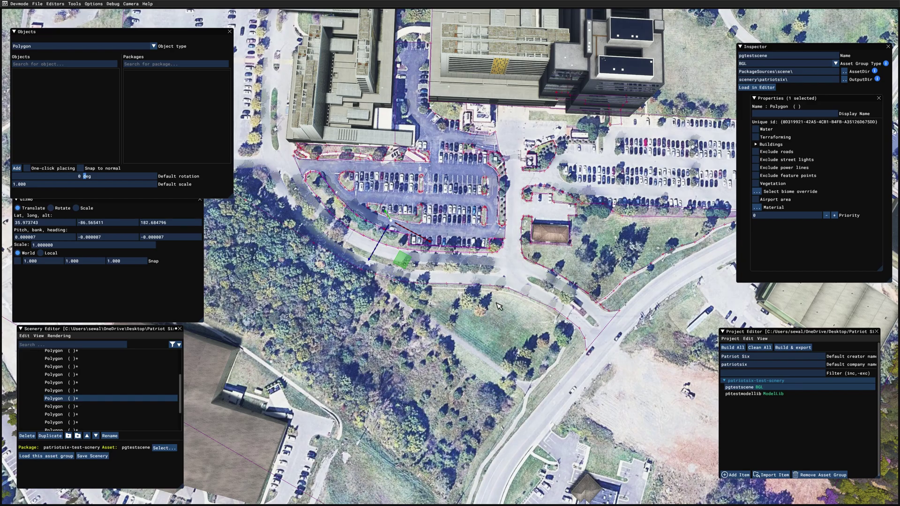
pyautogui.press('d')
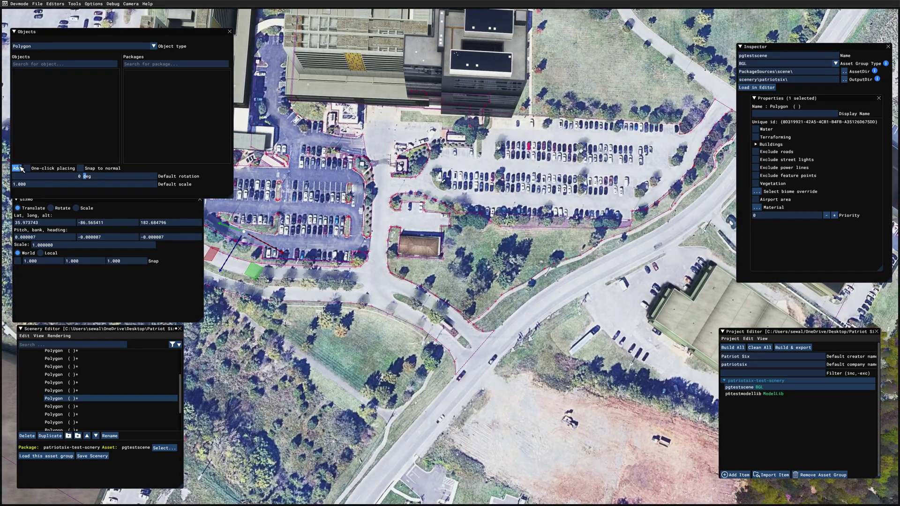
pyautogui.click(21, 169)
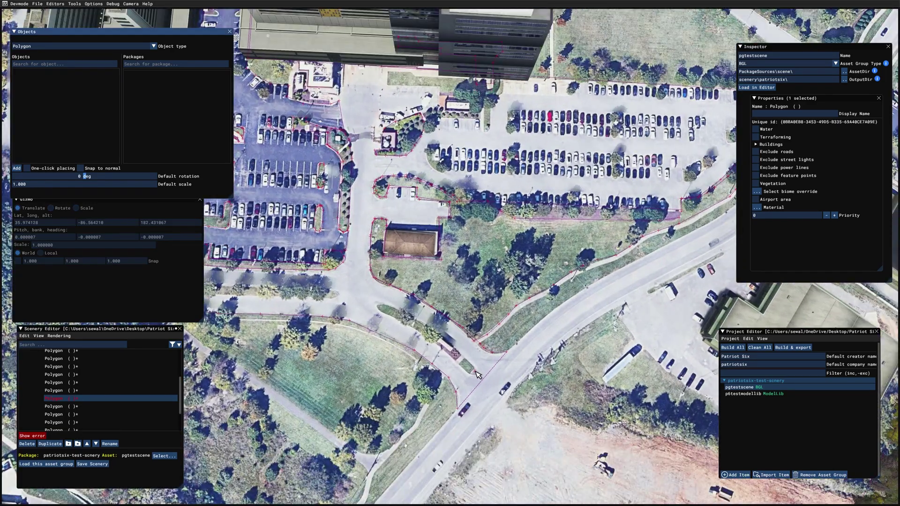
pyautogui.moveTo(388, 309); pyautogui.dragTo(478, 375)
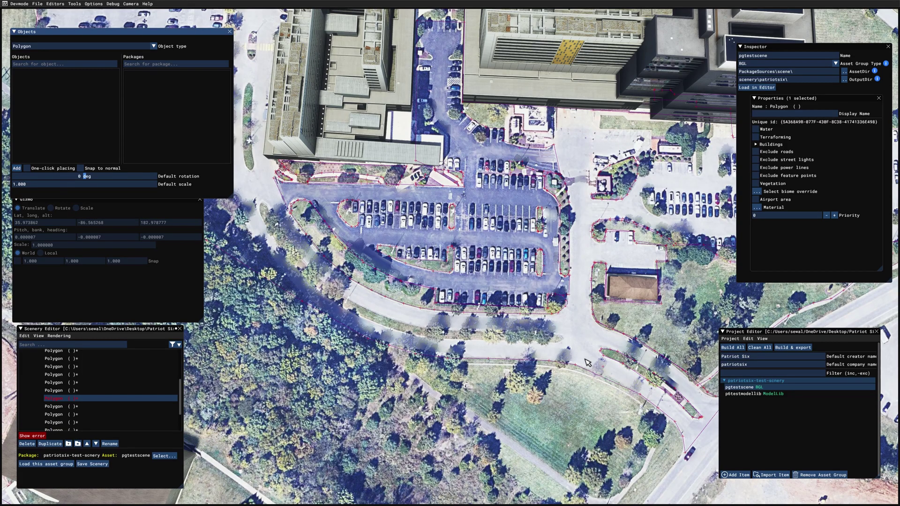
# Add a polygon for the long planted median of the curved access road, tracing from the driveway around its far end.
pyautogui.click(563, 335)
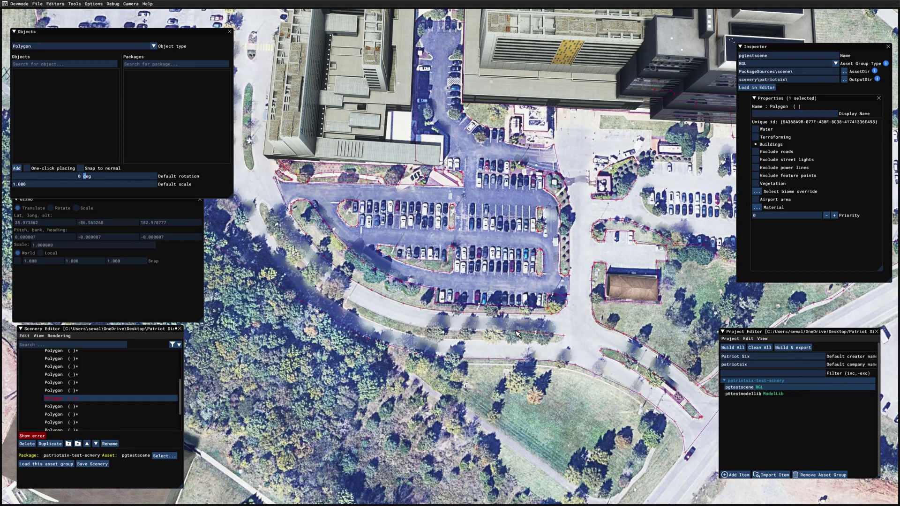
pyautogui.press('a')
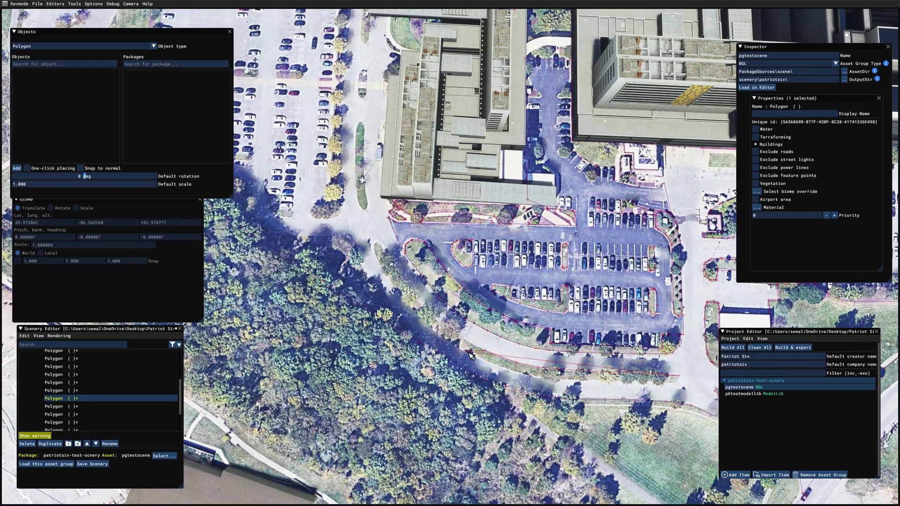
pyautogui.press('w')
pyautogui.press('w')
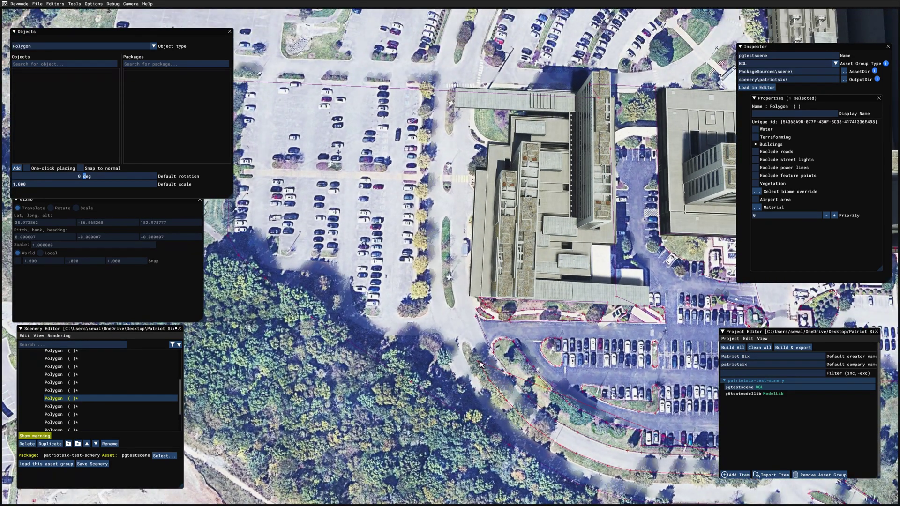
pyautogui.press('s')
pyautogui.press('d')
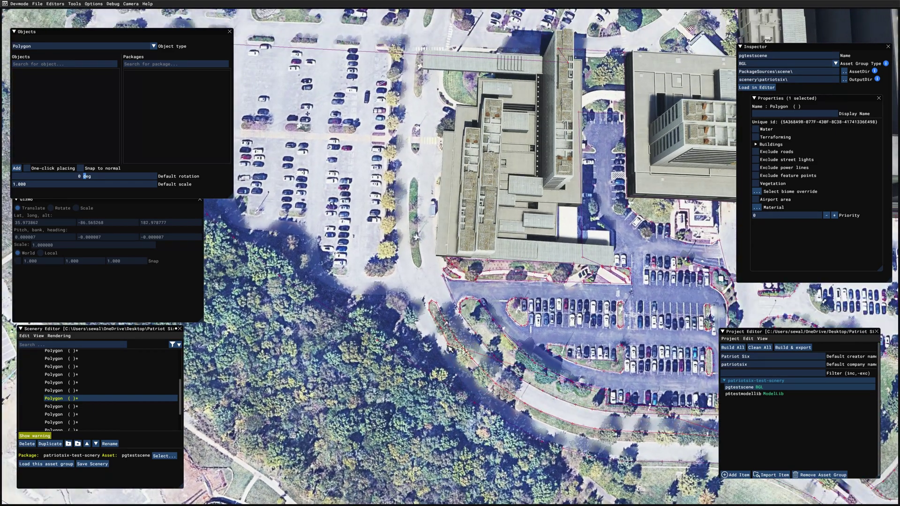
# Trace the median polygon back to its driveway end, close it, and save the scenery.
pyautogui.press('s')
pyautogui.press('d')
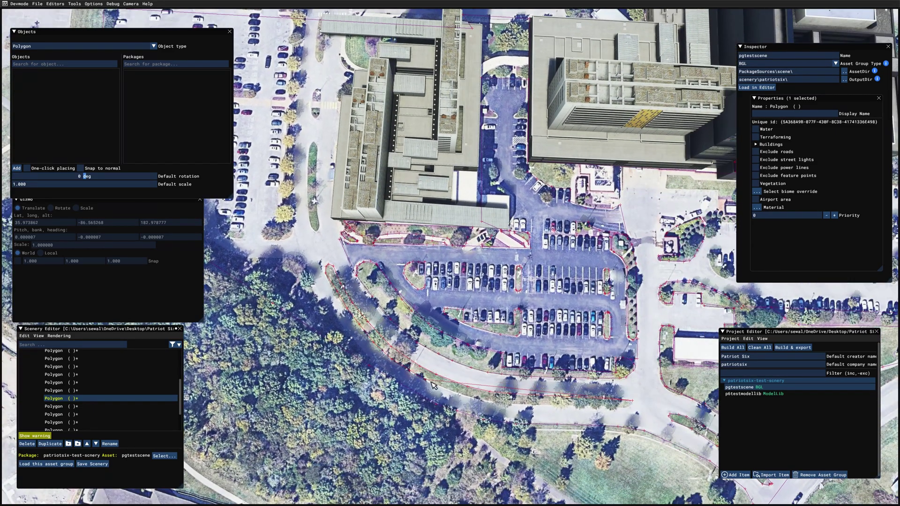
pyautogui.press('s')
pyautogui.press('d')
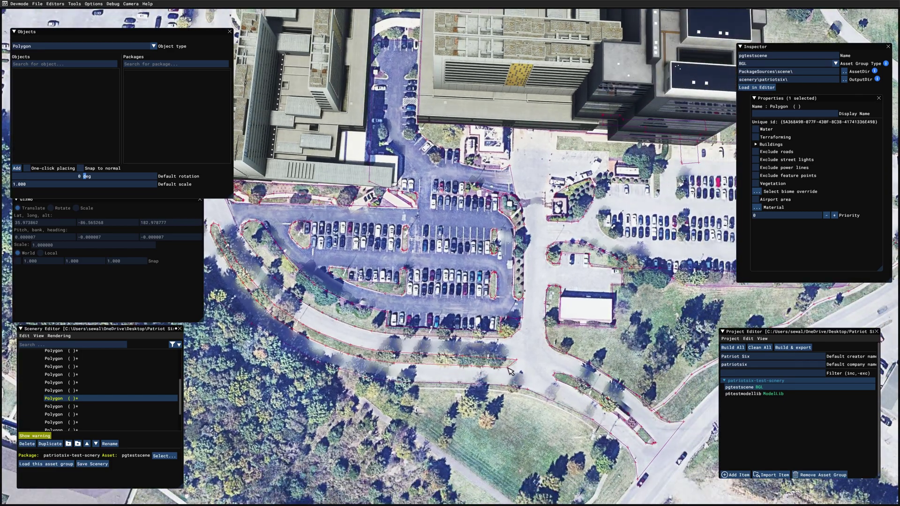
pyautogui.scroll(-5, 556, 430)
pyautogui.moveTo(556, 430); pyautogui.dragTo(478, 460, button='right')
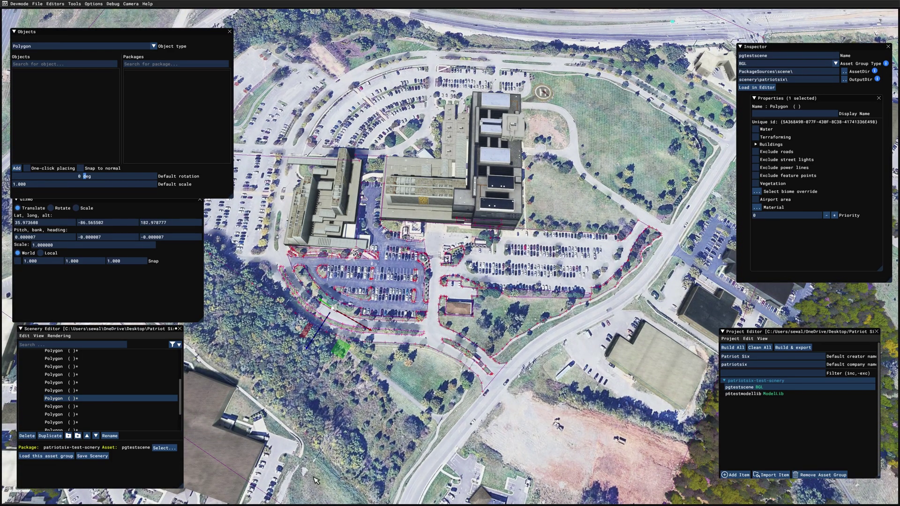
pyautogui.click(90, 457)
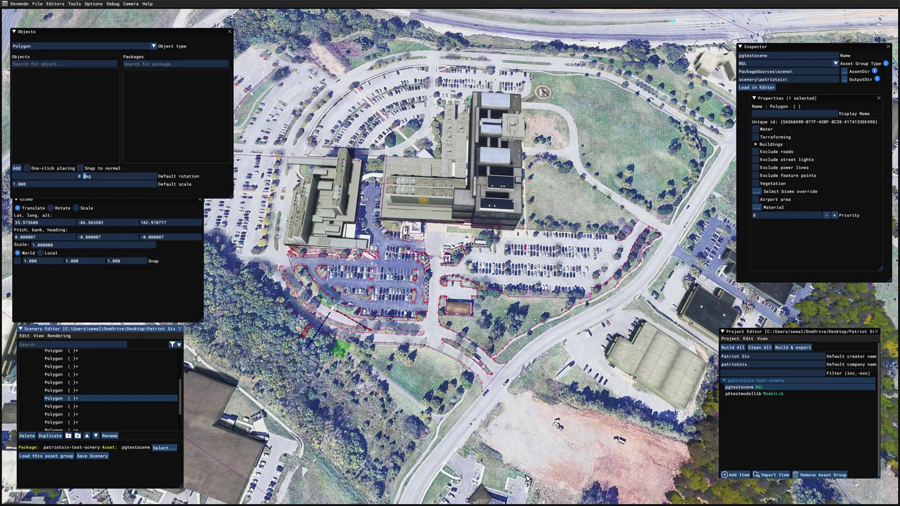
# Assign the Square_01_White material from the Asobo_Concrete tag to the large pavement polygon covering the driveway and lots.
pyautogui.click(490, 382)
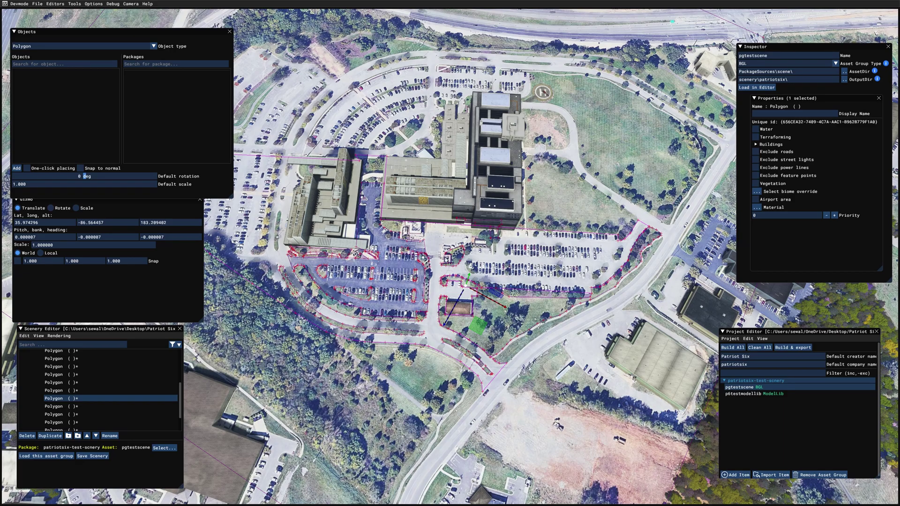
pyautogui.click(756, 207)
pyautogui.moveTo(747, 329); pyautogui.dragTo(515, 319)
pyautogui.click(558, 411)
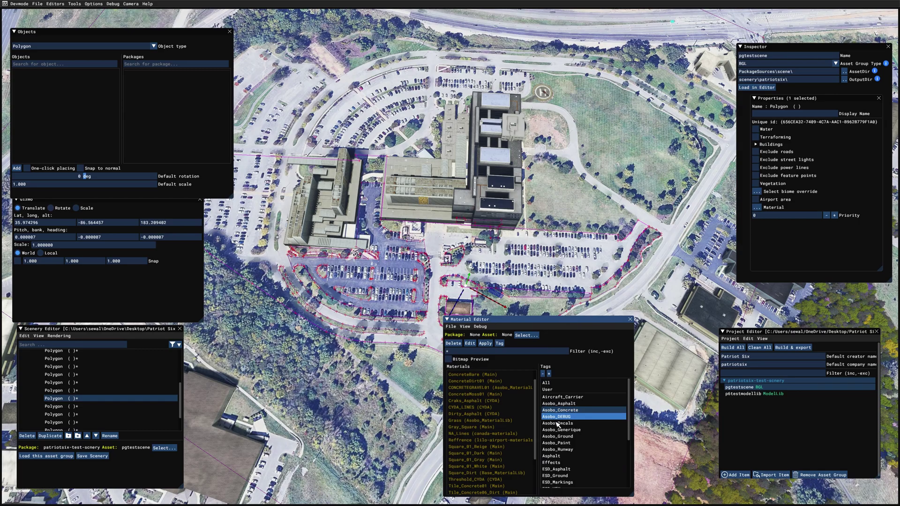
pyautogui.click(475, 468)
pyautogui.moveTo(475, 469); pyautogui.dragTo(761, 212)
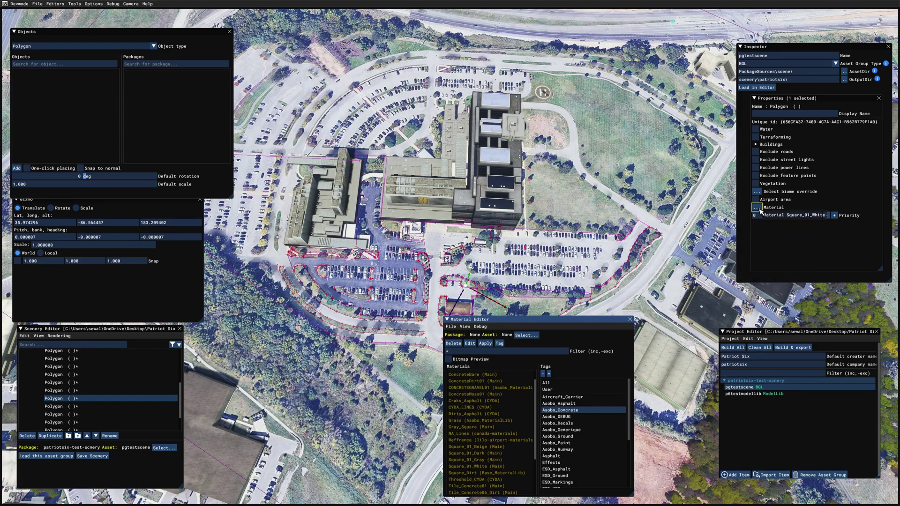
pyautogui.moveTo(761, 211); pyautogui.dragTo(761, 212)
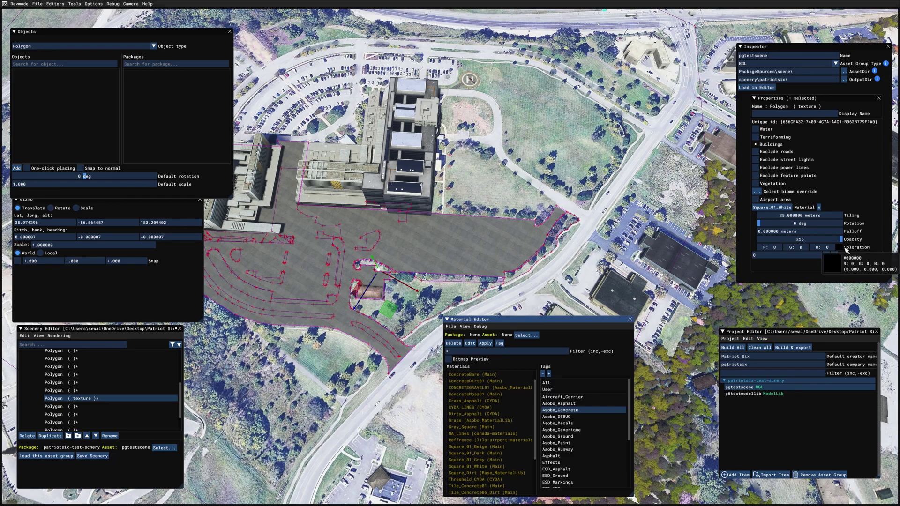
# Set the large pavement polygon's coloration to a near-white lavender of R 234, G 232, B 244.
pyautogui.click(844, 249)
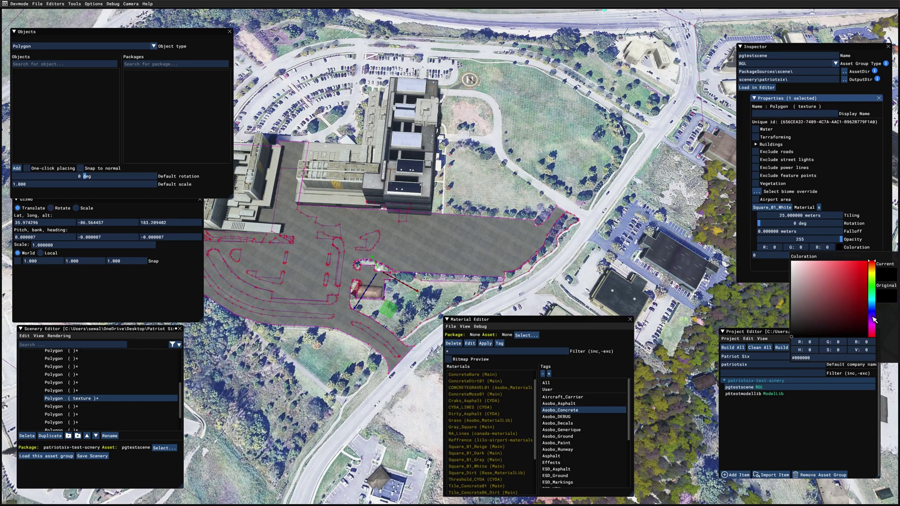
pyautogui.moveTo(873, 318); pyautogui.dragTo(873, 314)
pyautogui.click(810, 281)
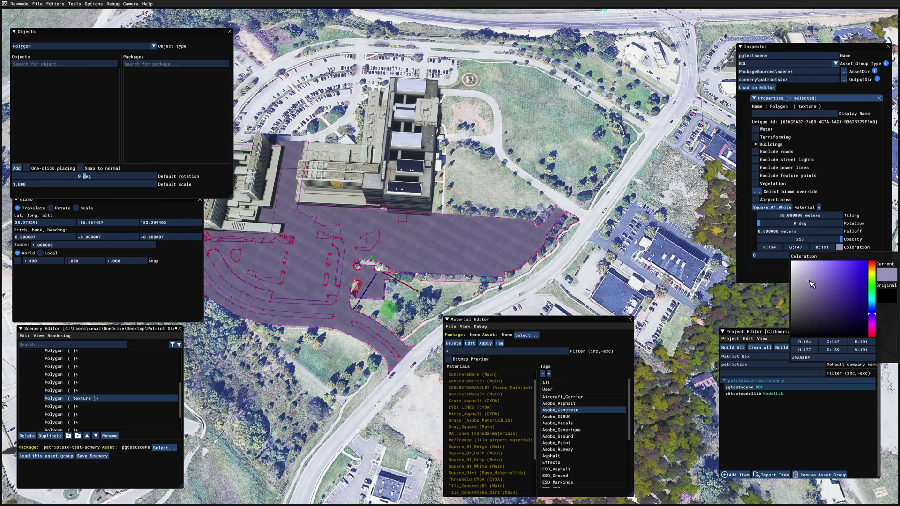
pyautogui.moveTo(808, 281); pyautogui.dragTo(800, 272)
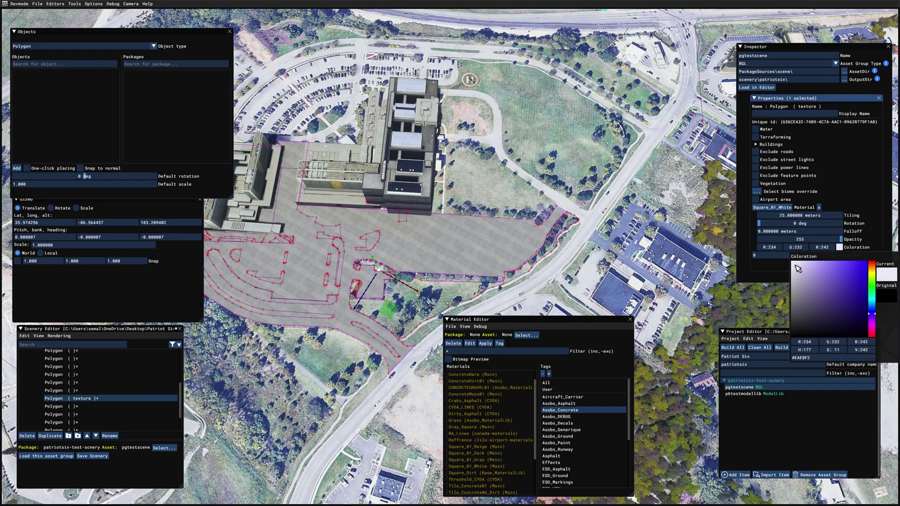
pyautogui.moveTo(396, 429); pyautogui.dragTo(599, 325, button='right')
pyautogui.moveTo(600, 324); pyautogui.dragTo(604, 395)
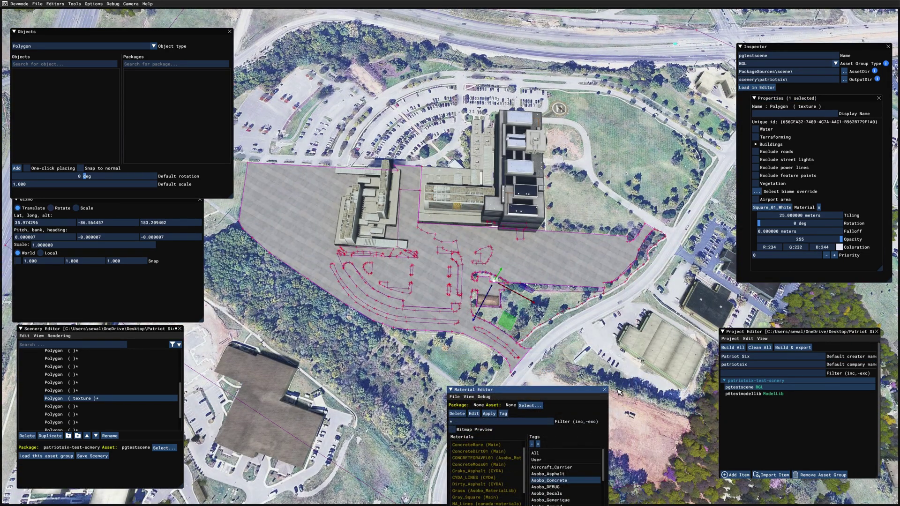
pyautogui.press('d')
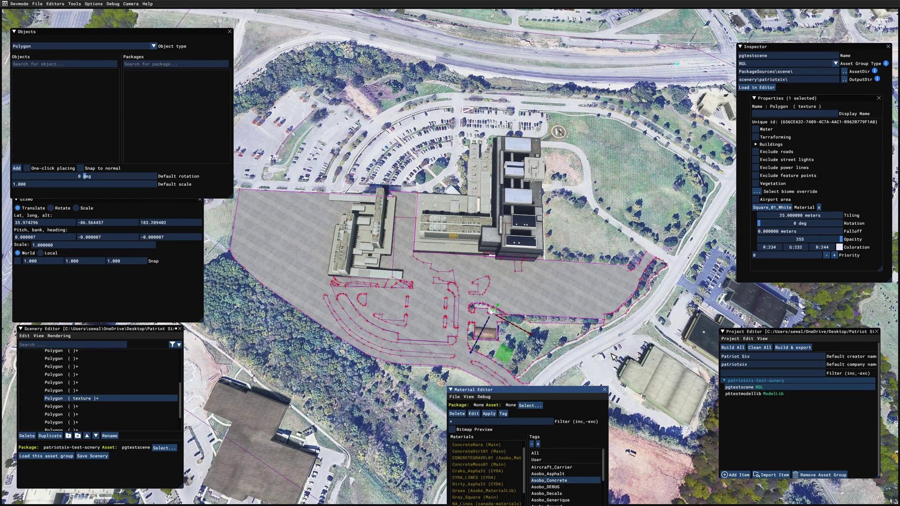
pyautogui.press('a')
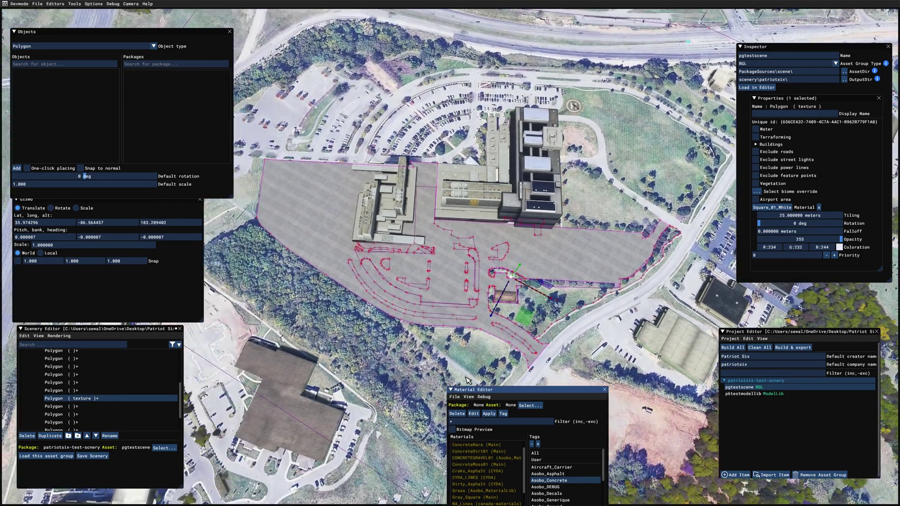
# Assign the Asphalt05_Black material from the Asobo_Asphalt tag to the inner parking lot polygon.
pyautogui.click(454, 290)
pyautogui.click(450, 285)
pyautogui.click(450, 285)
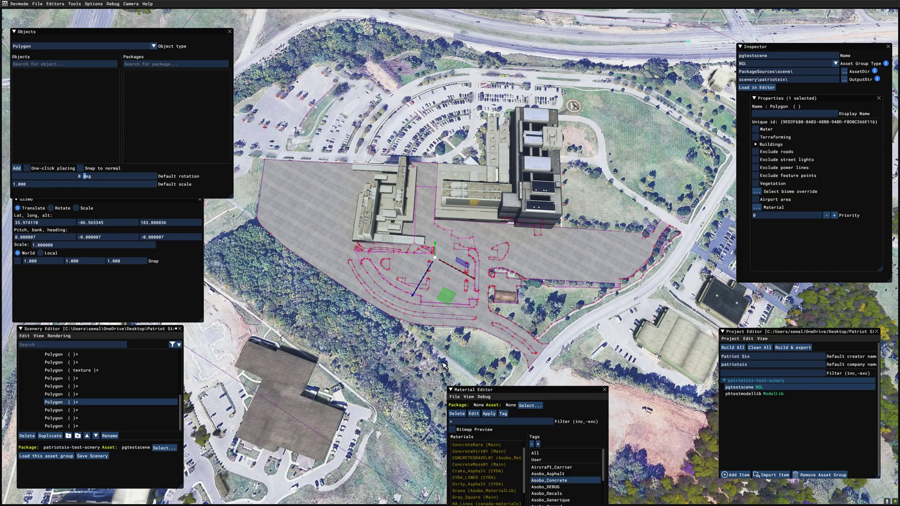
pyautogui.moveTo(555, 392); pyautogui.dragTo(577, 312)
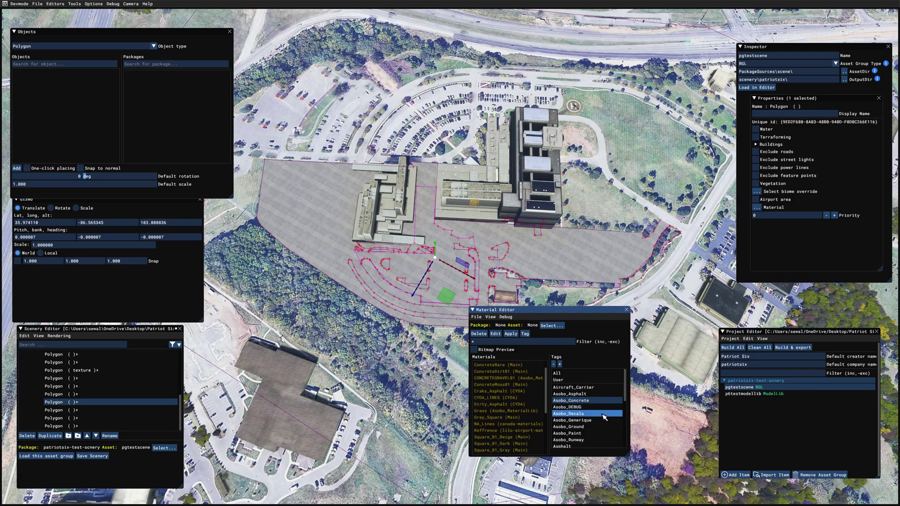
pyautogui.click(567, 401)
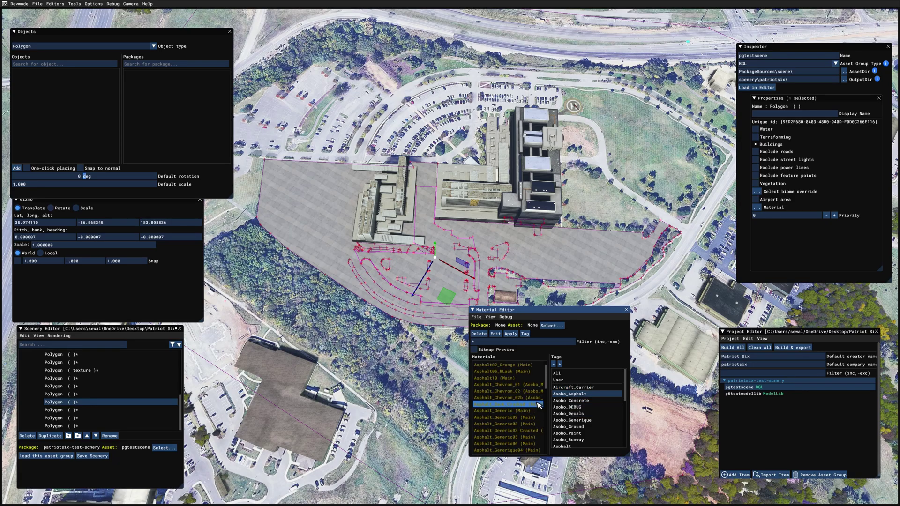
pyautogui.scroll(-2, 533, 409)
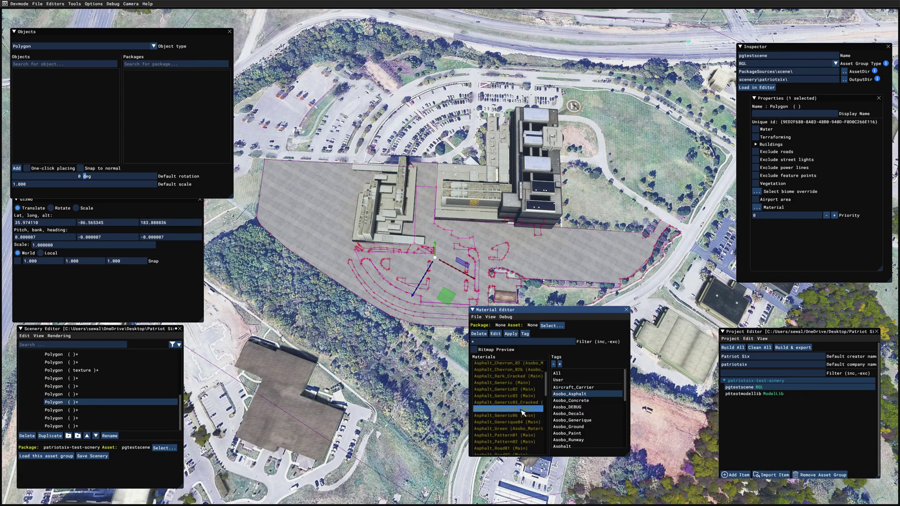
pyautogui.scroll(2, 522, 413)
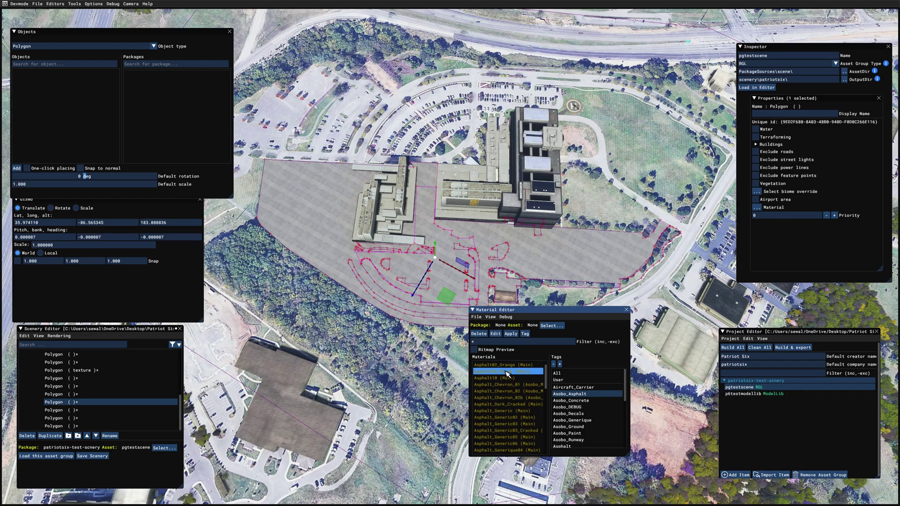
pyautogui.moveTo(507, 375); pyautogui.dragTo(757, 197)
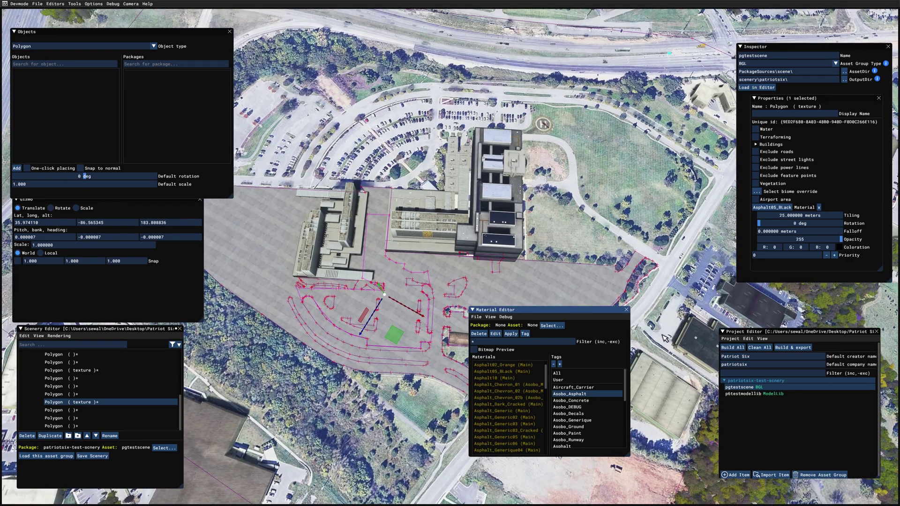
# Set the inner parking lot polygon's priority to 1 and replace its material with Runway_Asphalt01 from the Asobo_Runway tag.
pyautogui.click(90, 370)
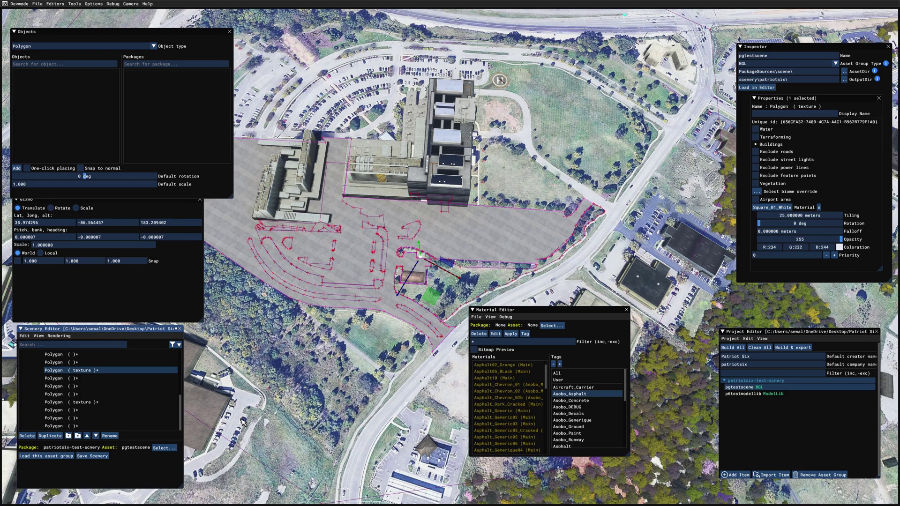
pyautogui.click(90, 405)
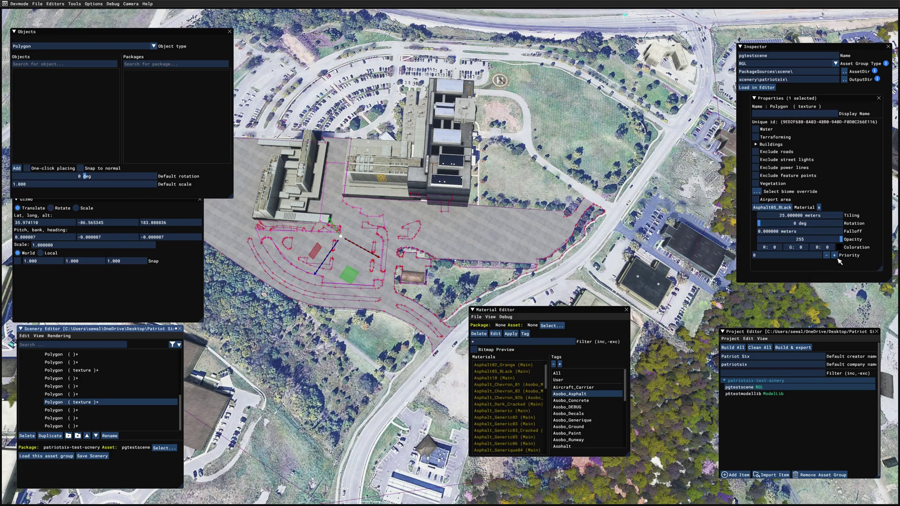
pyautogui.click(328, 234)
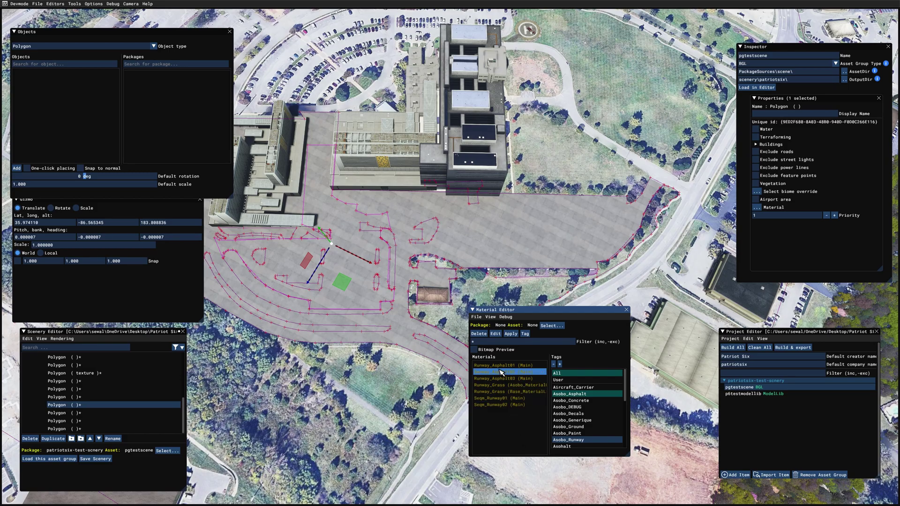
pyautogui.moveTo(502, 366); pyautogui.dragTo(756, 208)
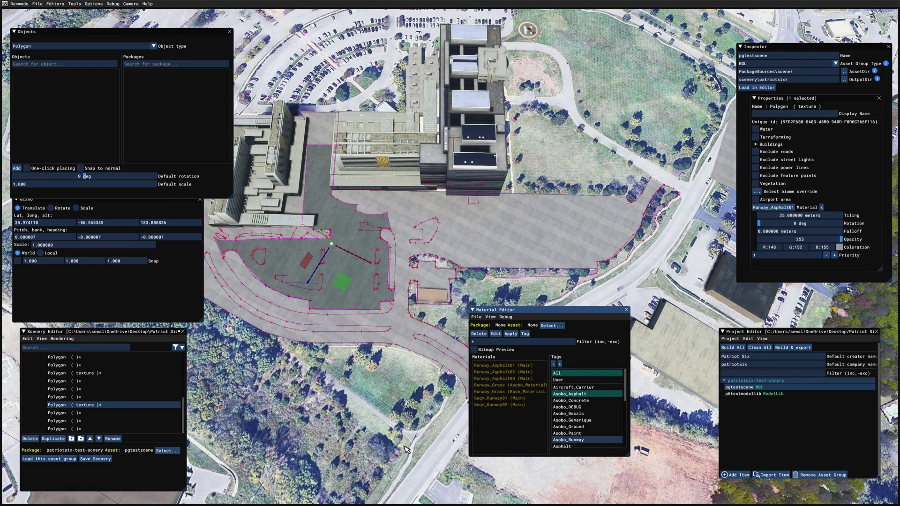
# Darken the inner parking lot polygon's coloration to a grey of R 117, G 120, B 122.
pyautogui.click(840, 248)
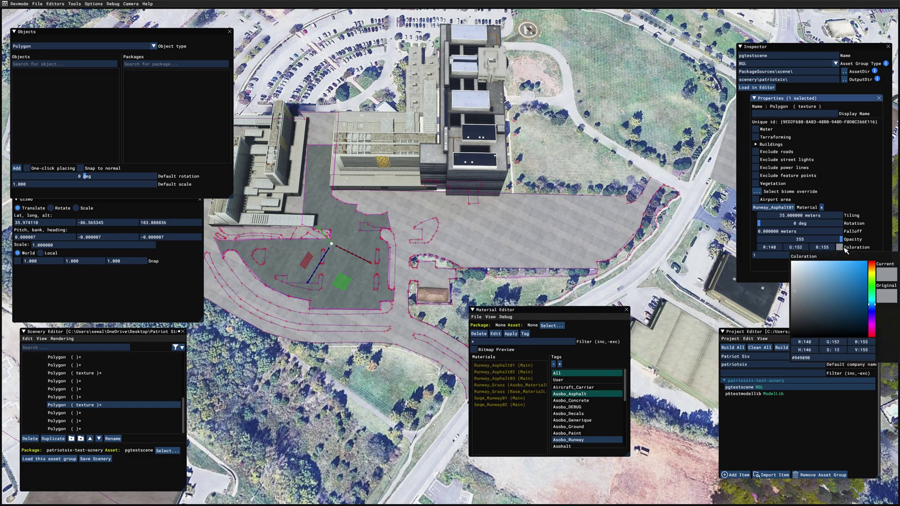
pyautogui.click(799, 291)
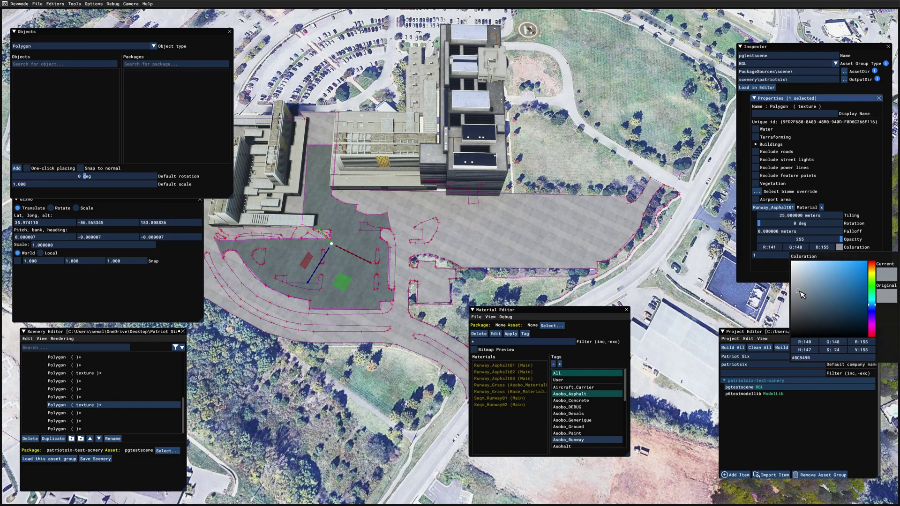
pyautogui.click(797, 299)
pyautogui.moveTo(797, 301); pyautogui.dragTo(797, 305)
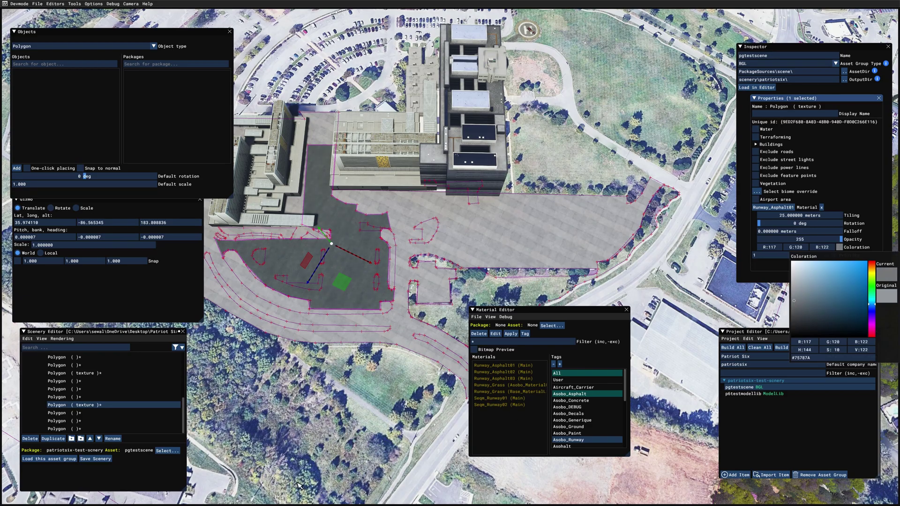
pyautogui.click(315, 480)
pyautogui.click(369, 467)
pyautogui.press('d')
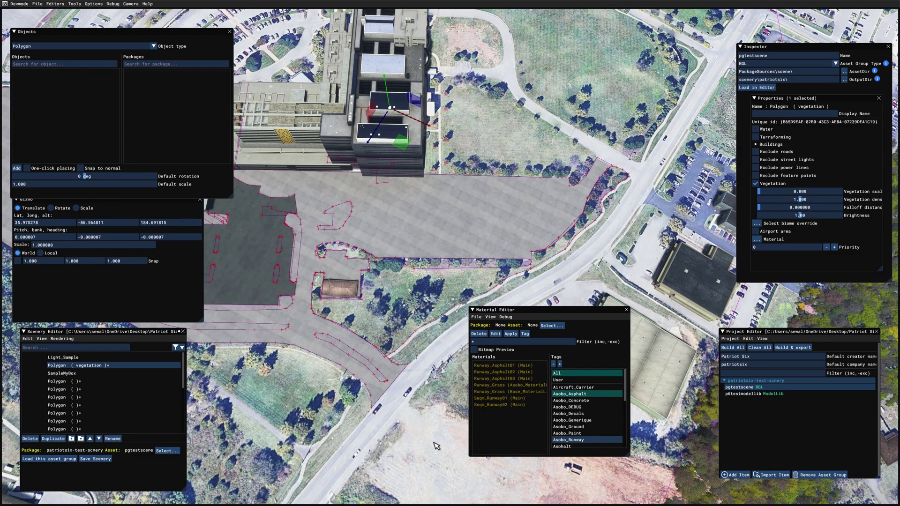
pyautogui.press('a')
pyautogui.press('a')
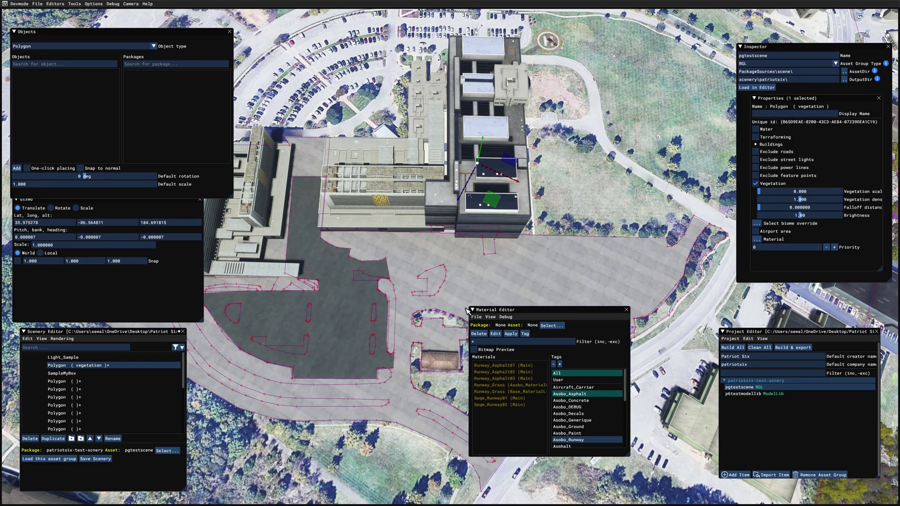
pyautogui.press('s')
pyautogui.press('d')
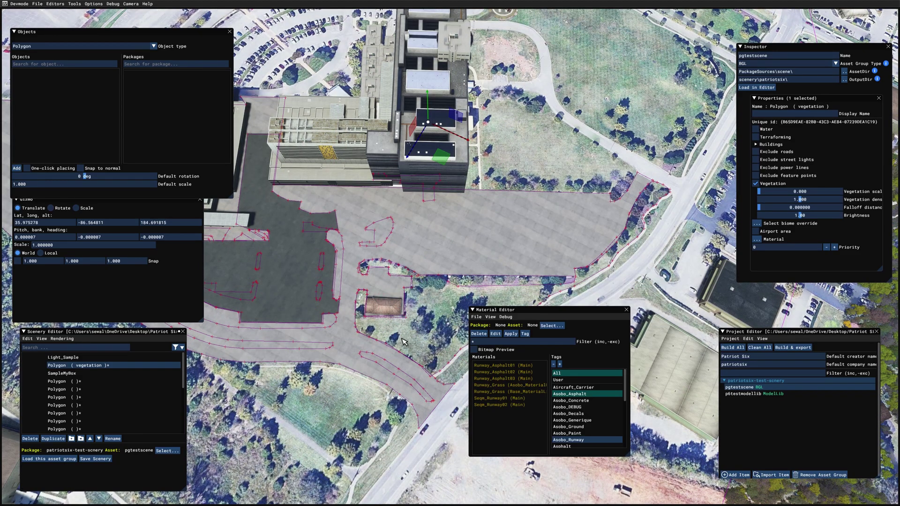
pyautogui.press('a')
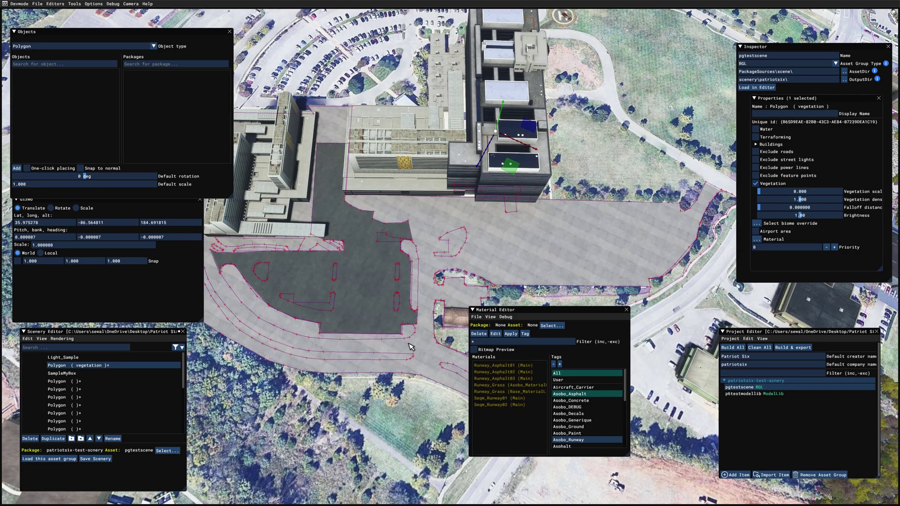
pyautogui.press('a')
# Assign the Grass02 material from the Asobo_Ground tag to the entrance driveway's median polygon and set its priority to 1.
pyautogui.moveTo(413, 347); pyautogui.dragTo(595, 415, button='right')
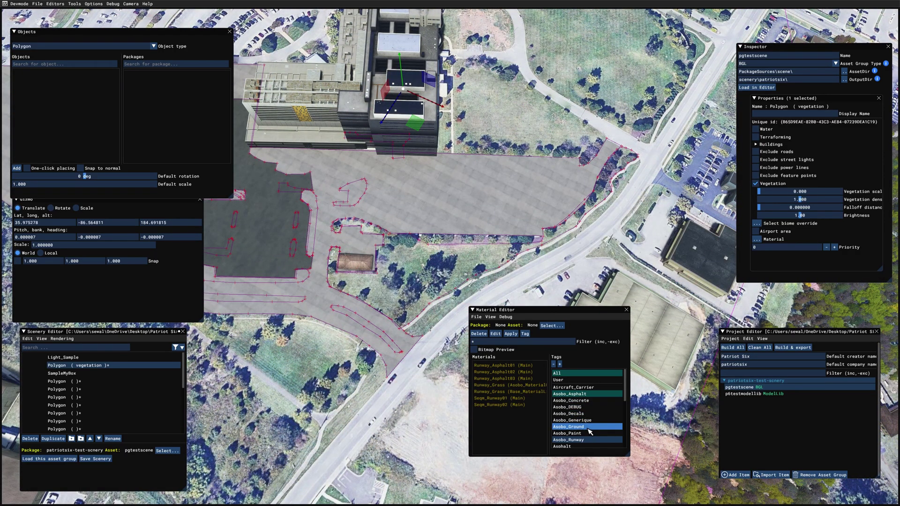
pyautogui.click(590, 428)
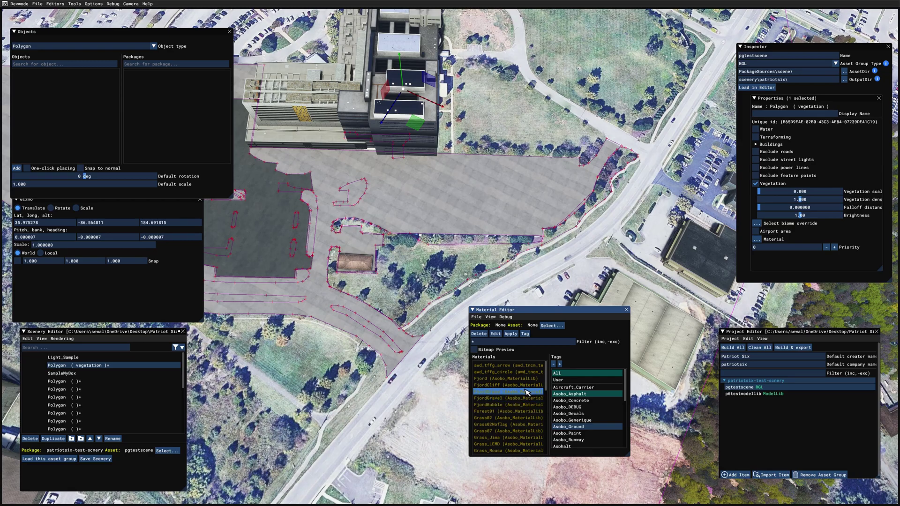
pyautogui.click(368, 329)
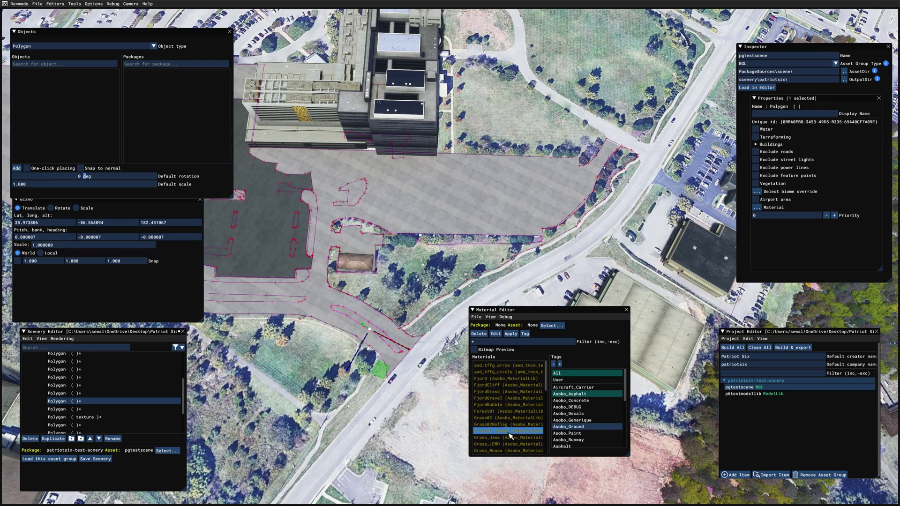
pyautogui.click(505, 419)
pyautogui.moveTo(505, 420); pyautogui.dragTo(756, 211)
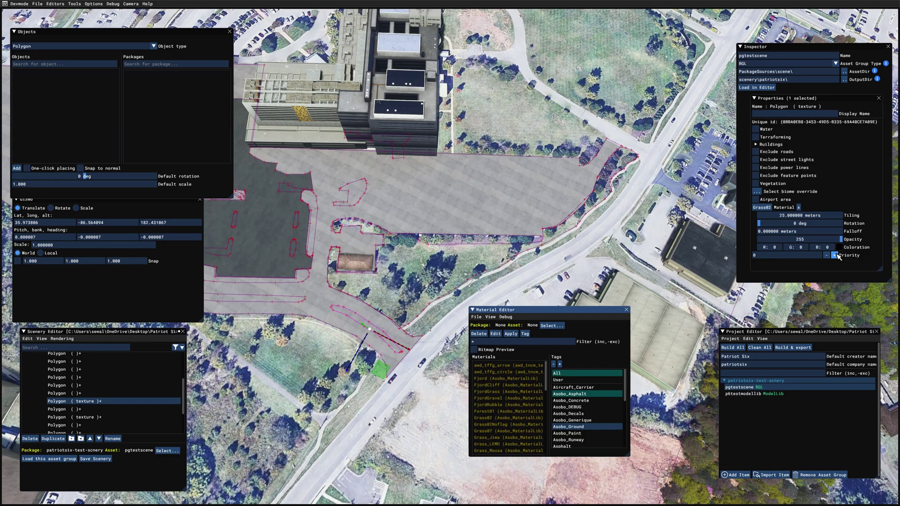
pyautogui.click(835, 255)
# Set the driveway median polygon's coloration to a light green of R 178, G 200, B 152.
pyautogui.click(840, 247)
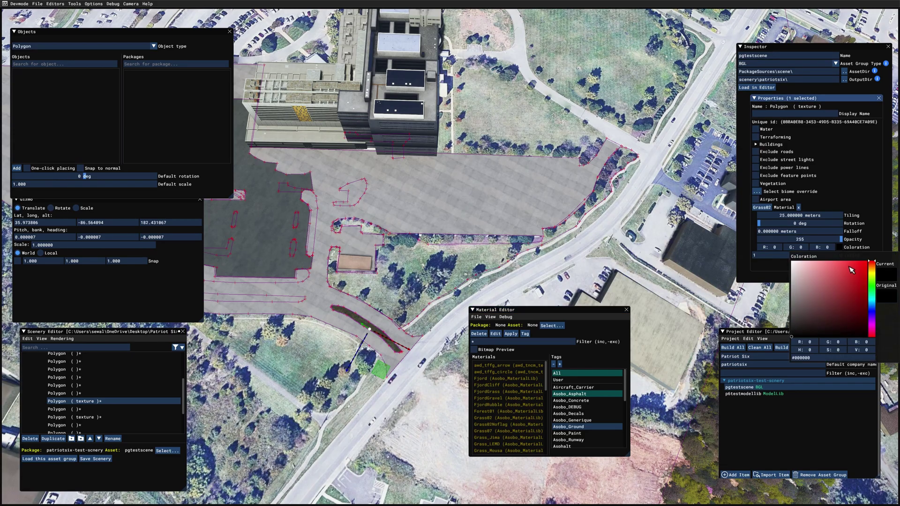
pyautogui.click(873, 283)
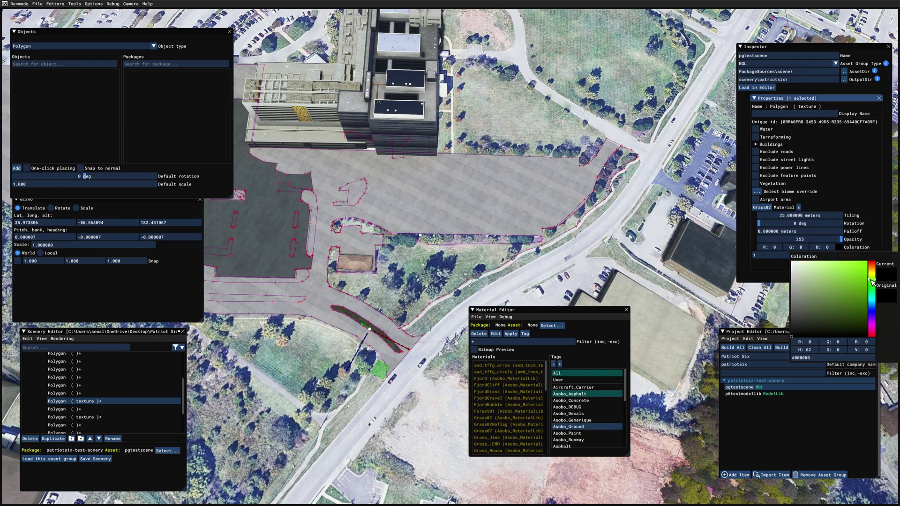
pyautogui.click(812, 278)
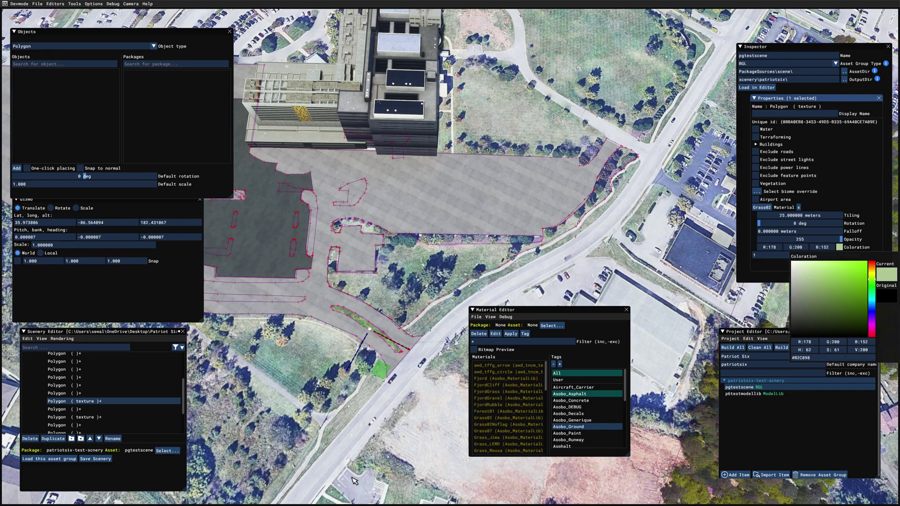
# Assign Grass02 to the large lawn polygon between the pavement and main road, with a light green coloration of R 184, G 203, B 168.
pyautogui.click(410, 311)
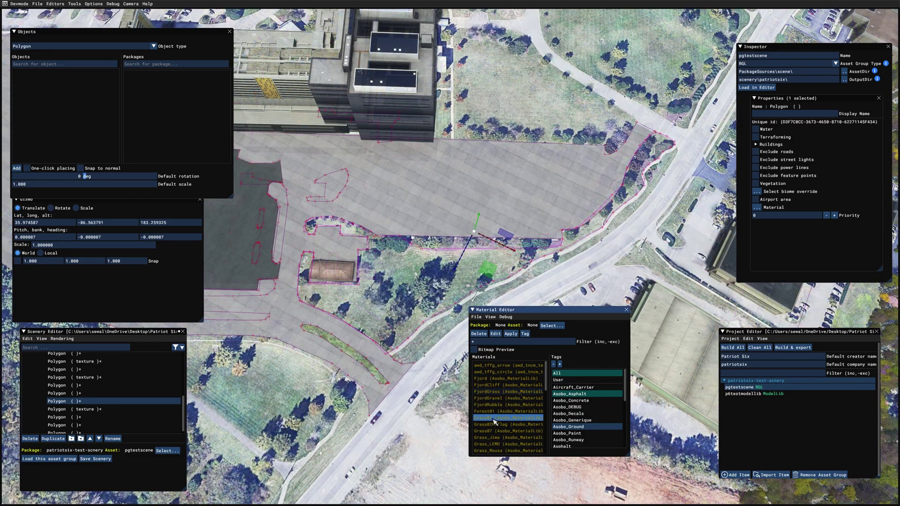
pyautogui.moveTo(596, 395); pyautogui.dragTo(760, 212)
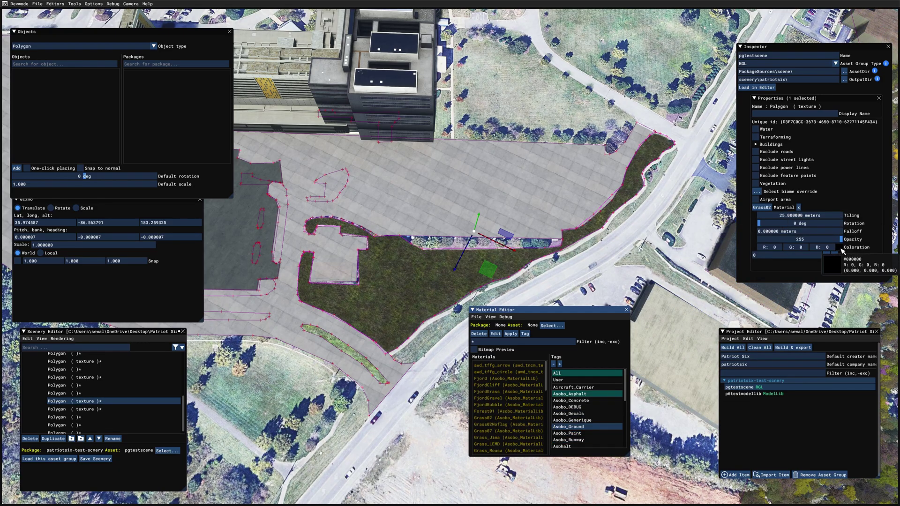
pyautogui.click(839, 247)
pyautogui.moveTo(872, 288); pyautogui.dragTo(871, 280)
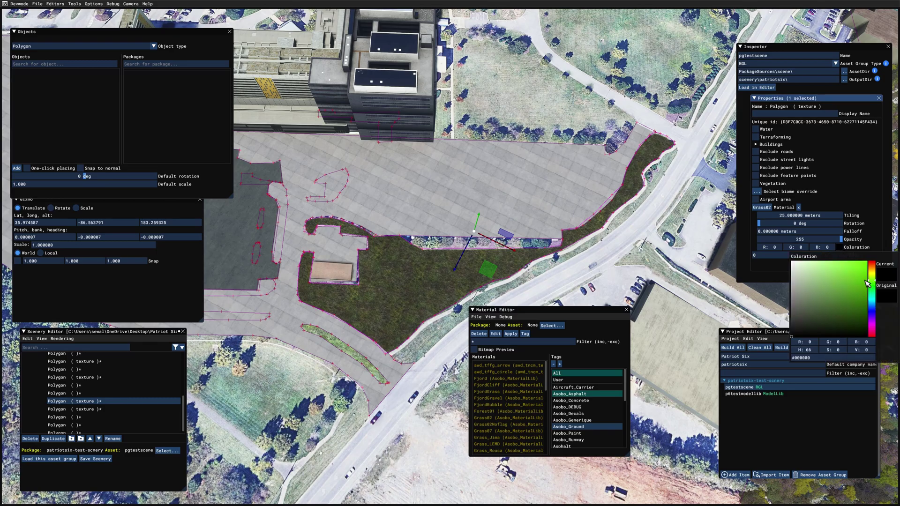
pyautogui.click(812, 282)
pyautogui.click(804, 277)
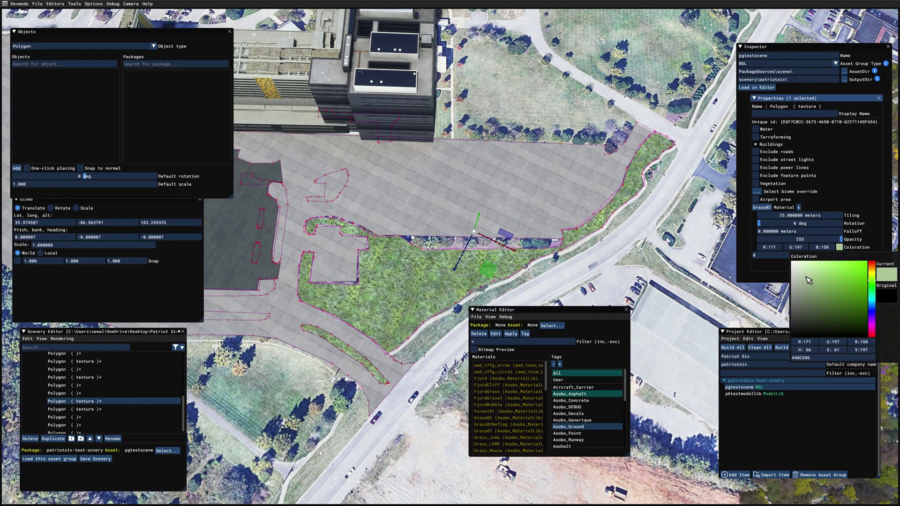
pyautogui.click(425, 469)
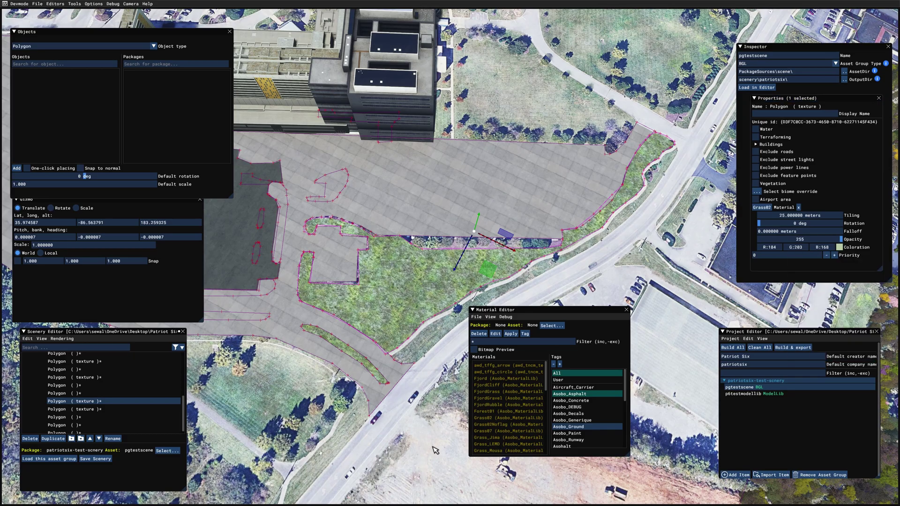
# Assign Grass02 to the small island polygon in the pavement above the small shed building and set its priority to 1.
pyautogui.scroll(-5, 431, 460)
pyautogui.scroll(-3, 438, 451)
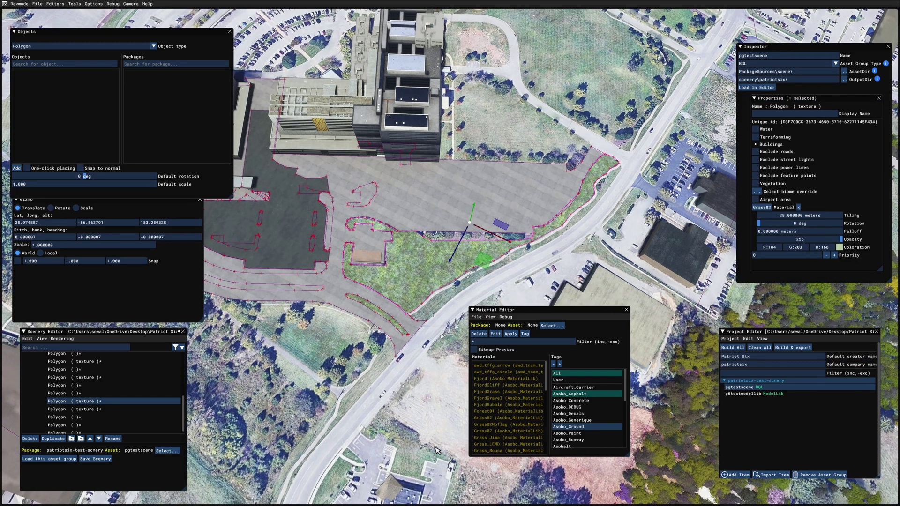
pyautogui.scroll(5, 434, 455)
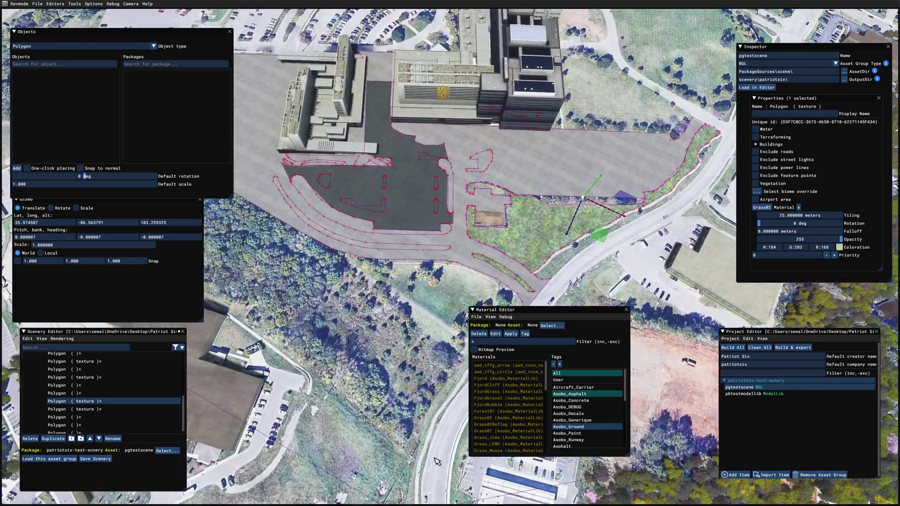
pyautogui.scroll(3, 435, 463)
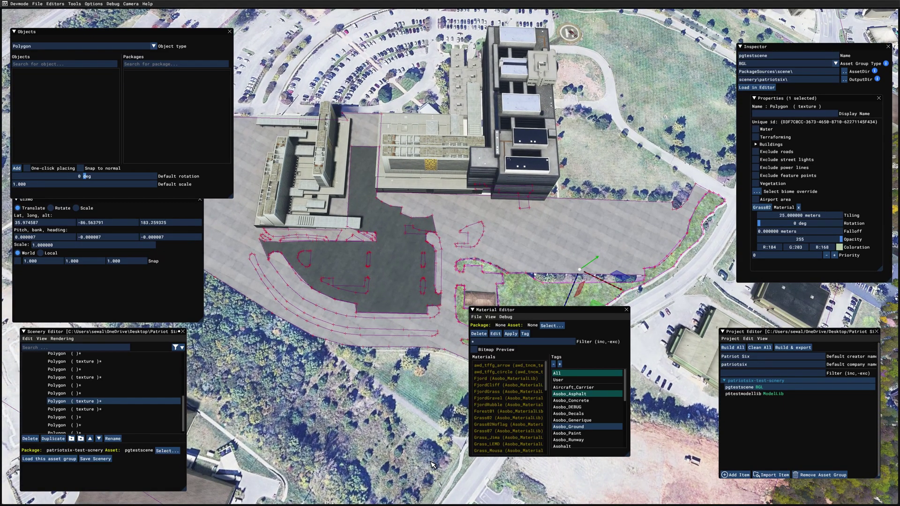
pyautogui.press('d')
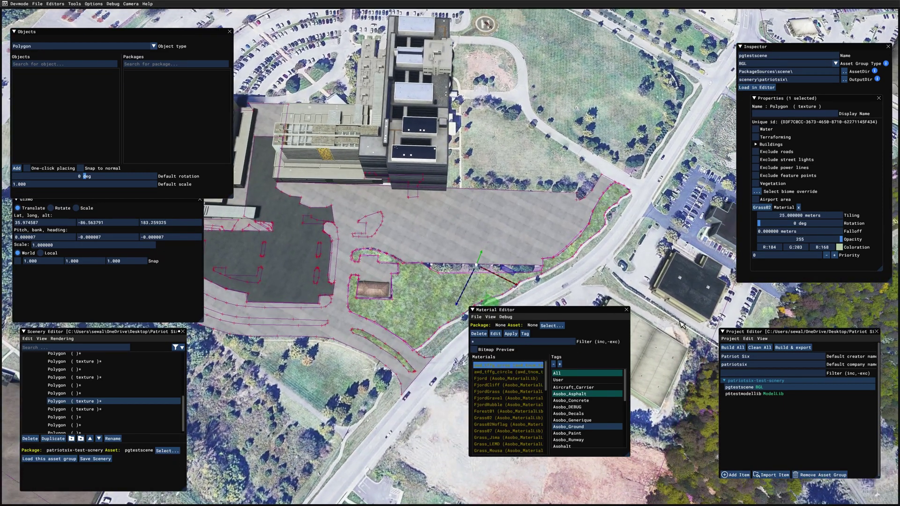
pyautogui.press('w')
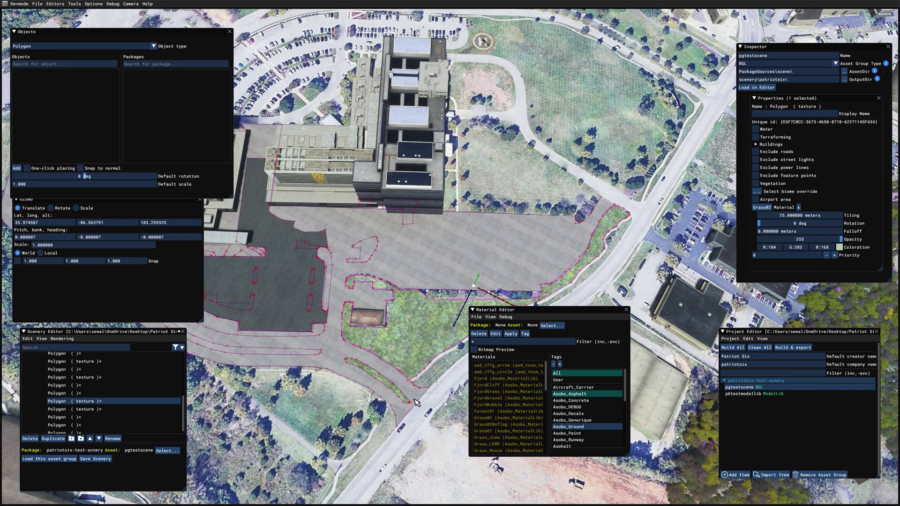
pyautogui.press('a')
pyautogui.press('w')
pyautogui.click(420, 317)
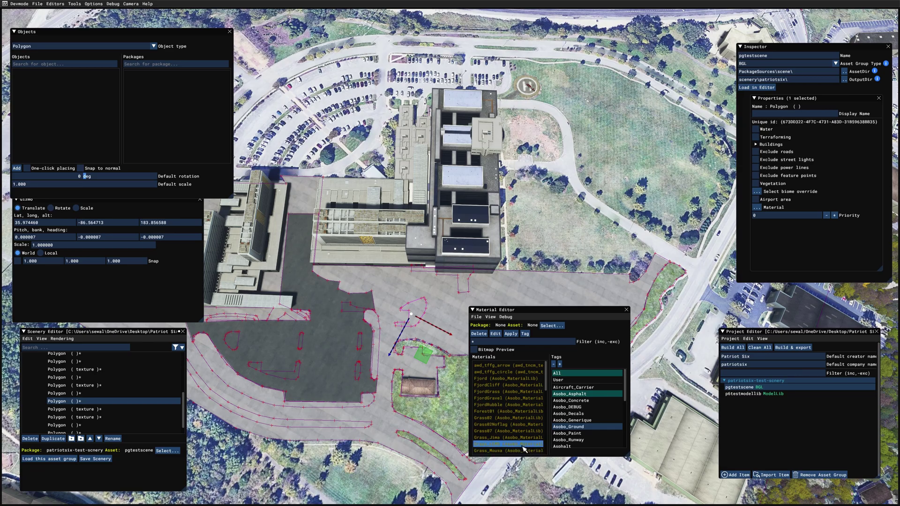
pyautogui.moveTo(493, 419); pyautogui.dragTo(761, 212)
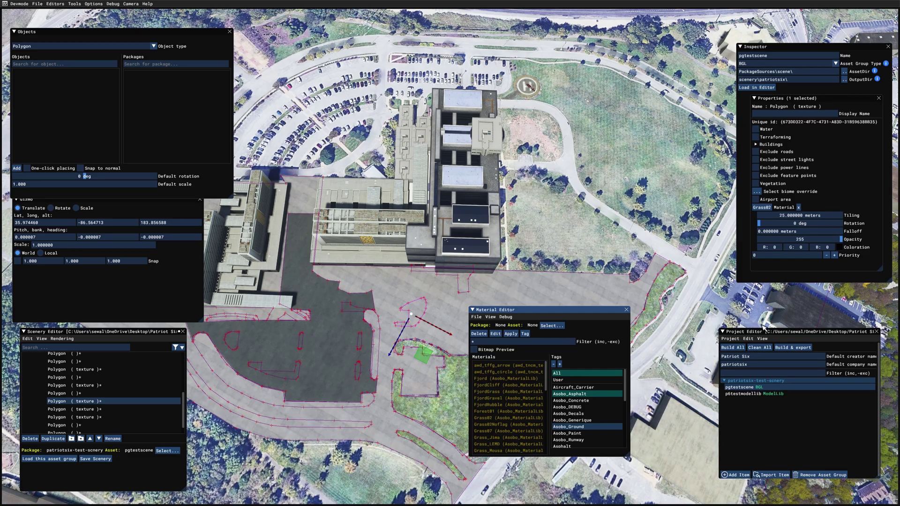
pyautogui.click(835, 256)
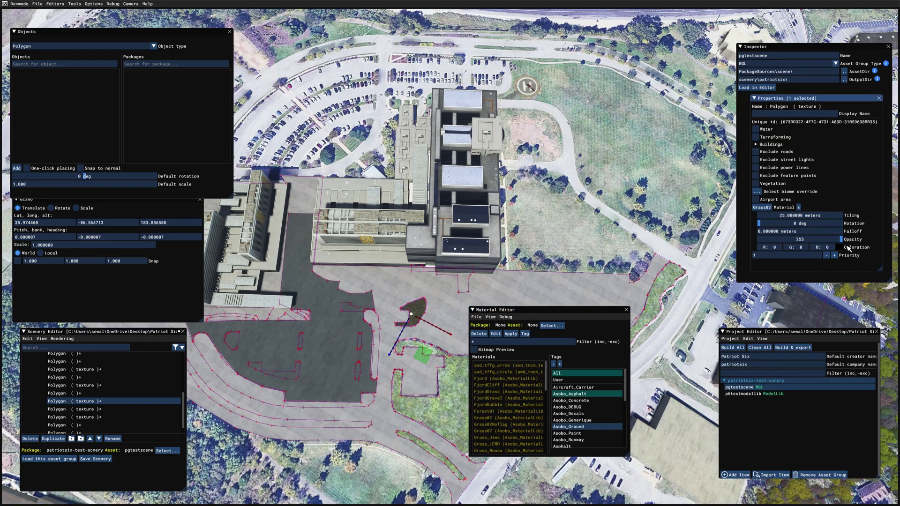
# Set the coloration of the small pavement island polygon to a light green of R 168, G 189, B 150.
pyautogui.click(840, 247)
pyautogui.moveTo(870, 288); pyautogui.dragTo(872, 281)
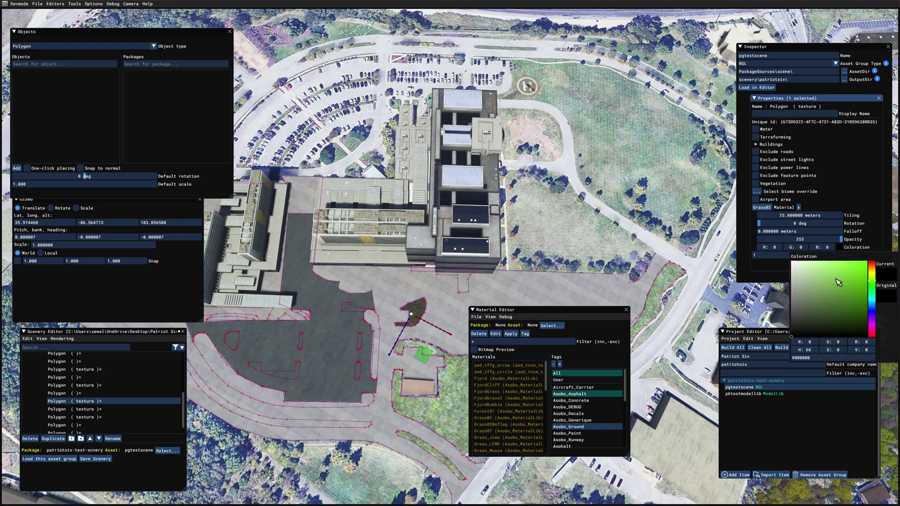
pyautogui.click(808, 283)
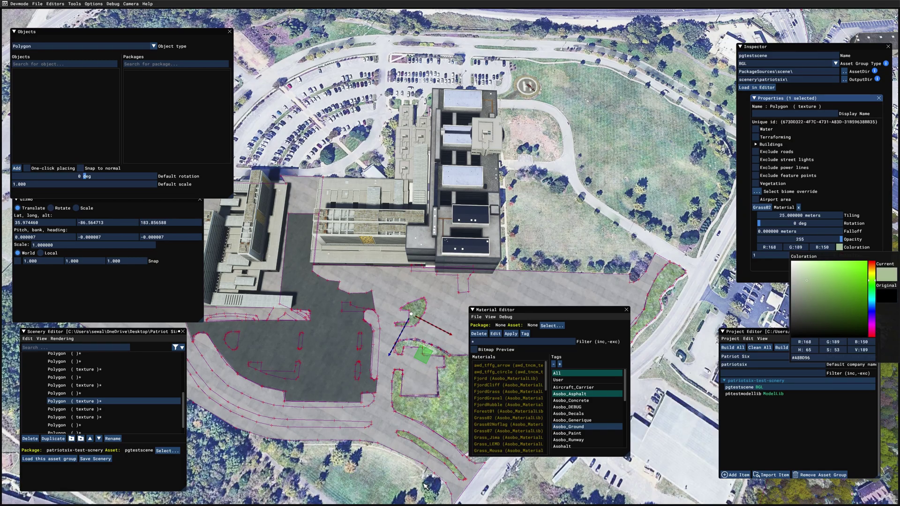
# Assign Grass02 to the small polygon in front of the tall building, with coloration R 165, G 184, B 151 and priority 1.
pyautogui.click(468, 290)
pyautogui.click(468, 291)
pyautogui.click(468, 291)
pyautogui.click(468, 291)
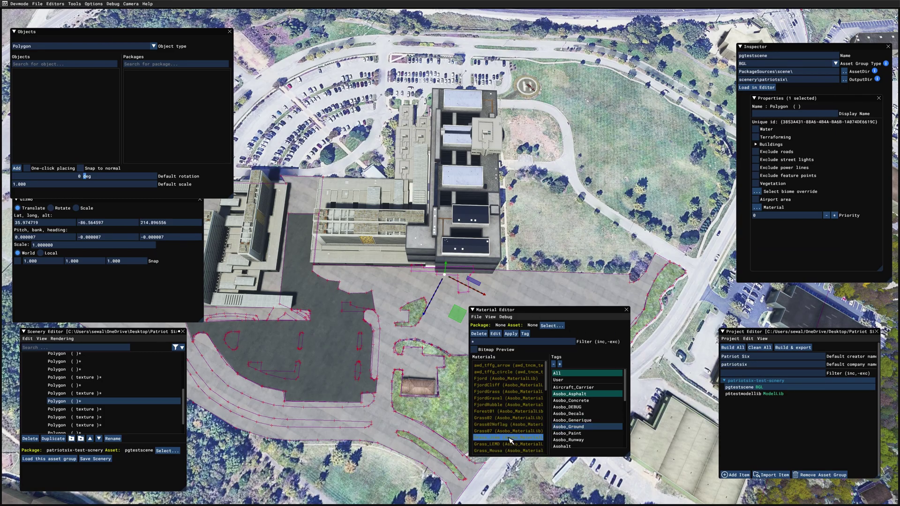
pyautogui.moveTo(494, 420); pyautogui.dragTo(750, 220)
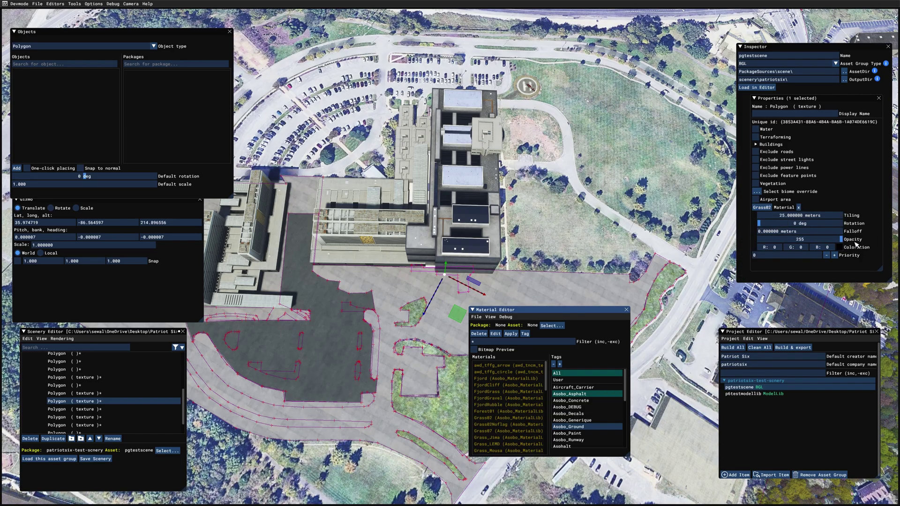
pyautogui.click(837, 247)
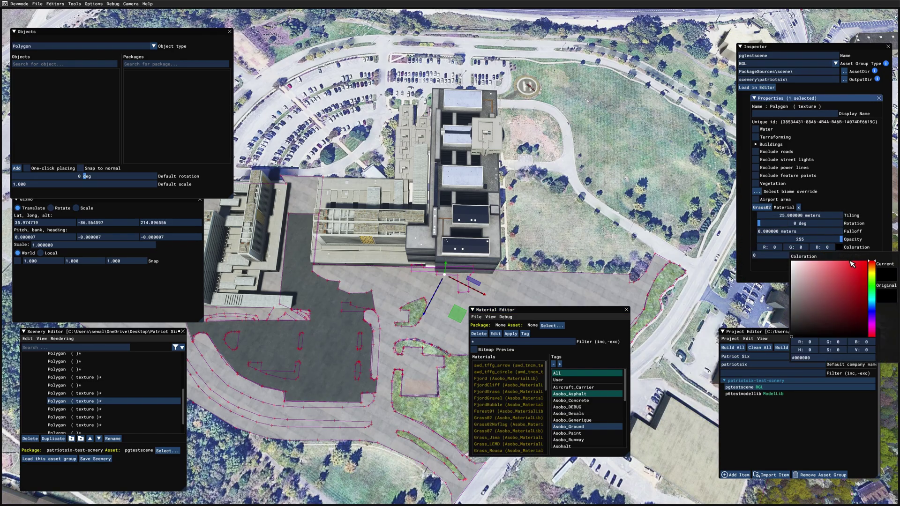
pyautogui.click(872, 285)
pyautogui.click(805, 283)
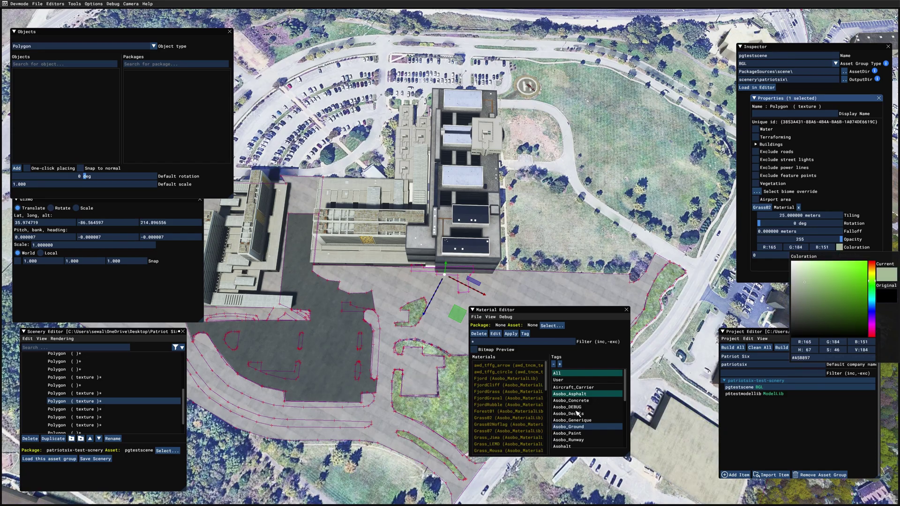
pyautogui.click(759, 273)
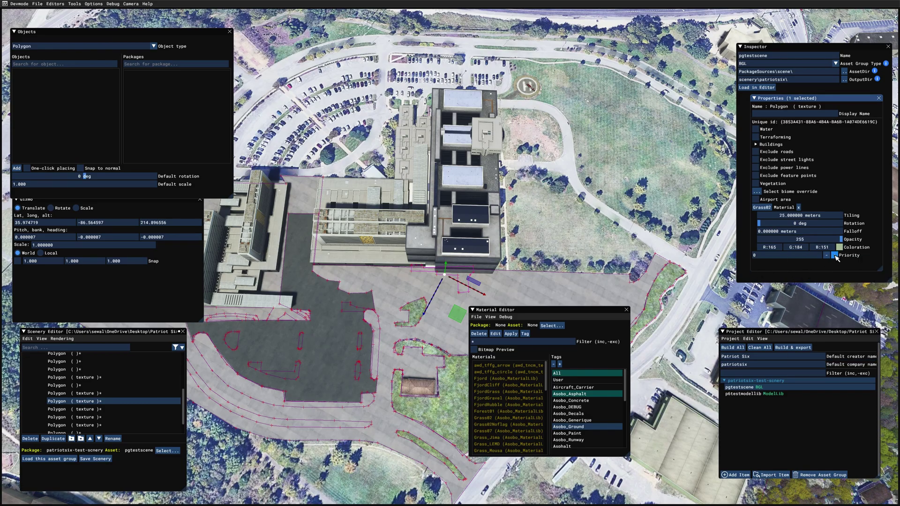
pyautogui.click(835, 256)
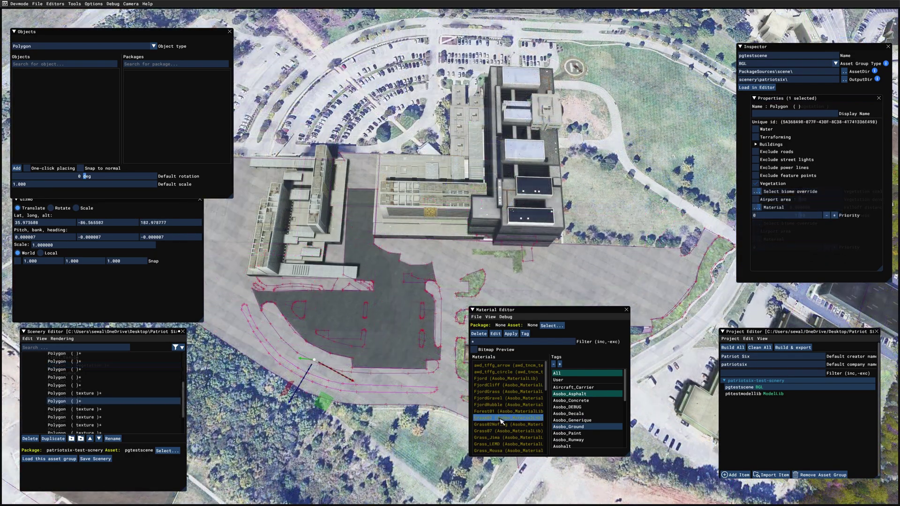
# Assign Grass02 to the long curved strip along the outer driveway, with priority 1 and coloration R 153, G 179, B 144.
pyautogui.moveTo(502, 421); pyautogui.dragTo(760, 210)
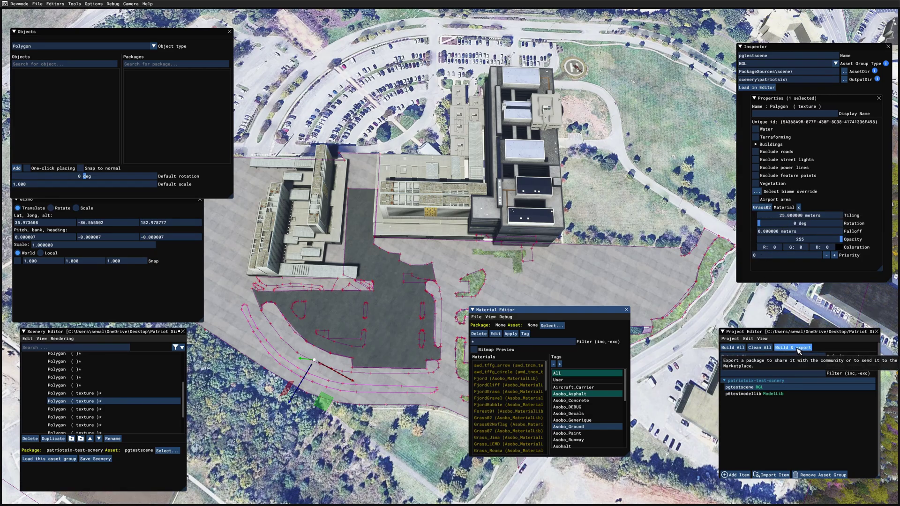
pyautogui.click(834, 256)
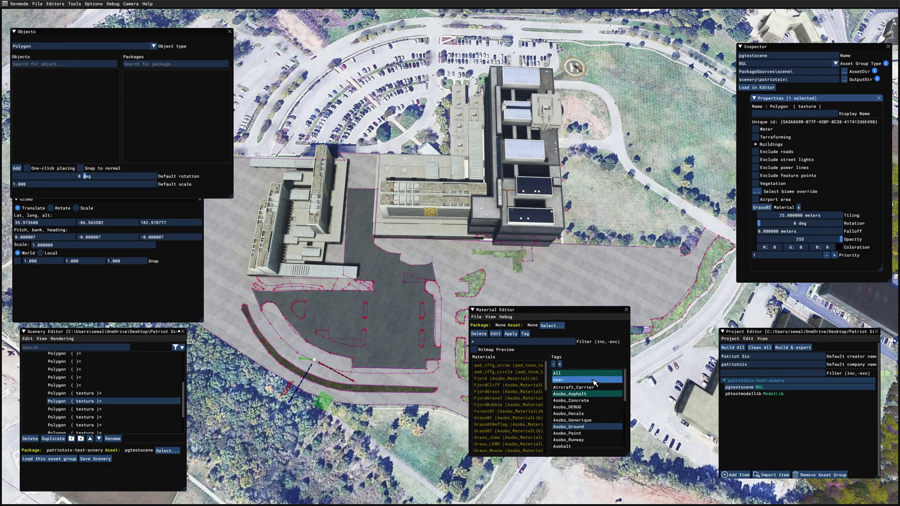
pyautogui.click(840, 248)
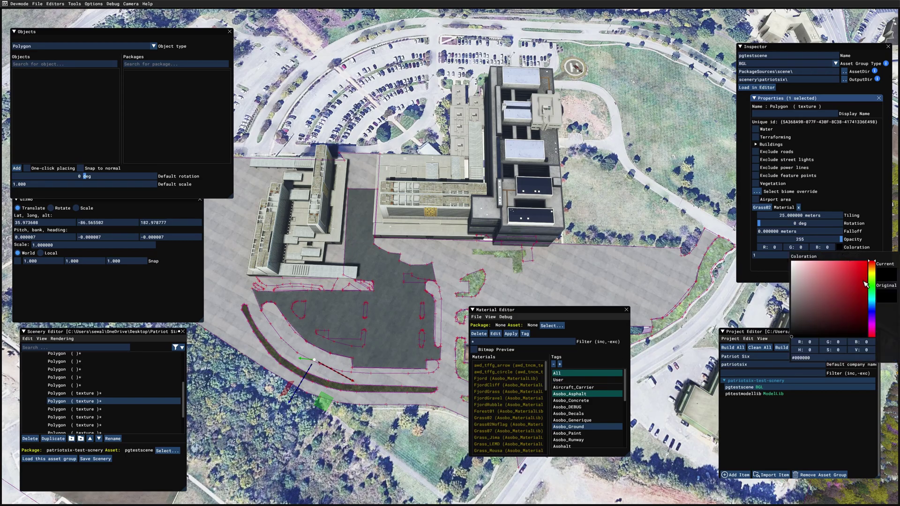
pyautogui.moveTo(873, 291); pyautogui.dragTo(871, 287)
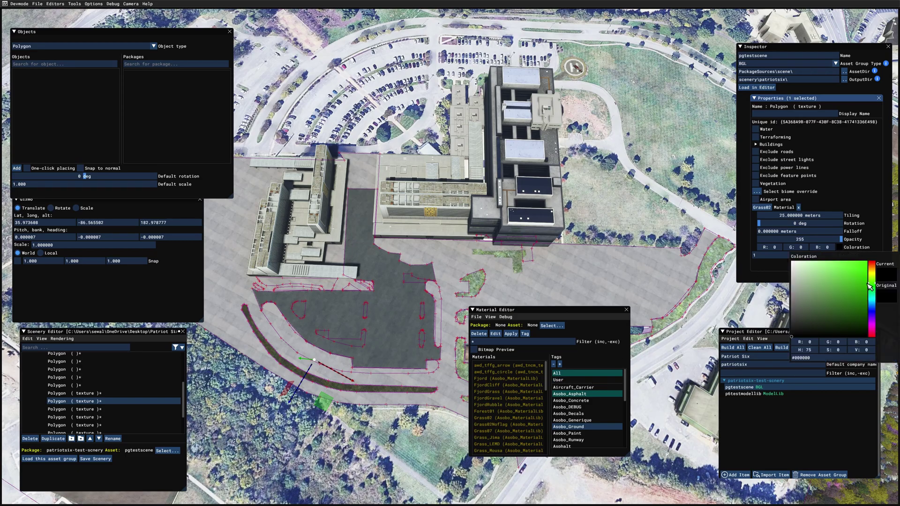
pyautogui.click(806, 284)
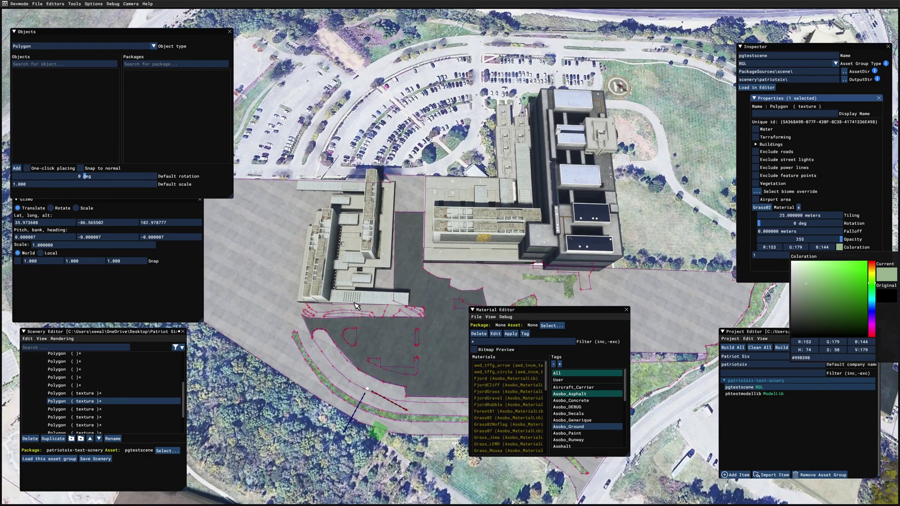
# Assign Grass02 to the strip polygon along the smaller building's front, with priority 1 and coloration R 142, G 177, B 142.
pyautogui.click(355, 311)
pyautogui.click(355, 311)
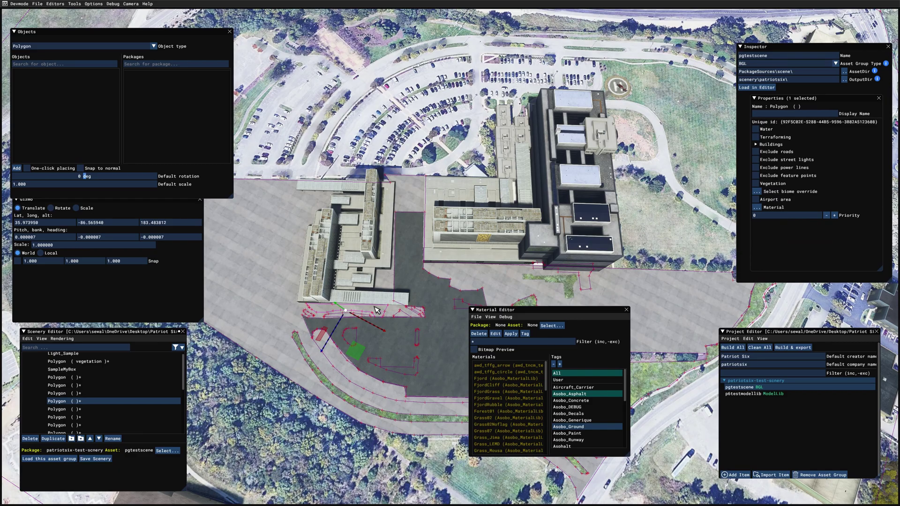
pyautogui.moveTo(493, 417); pyautogui.dragTo(763, 216)
pyautogui.click(835, 255)
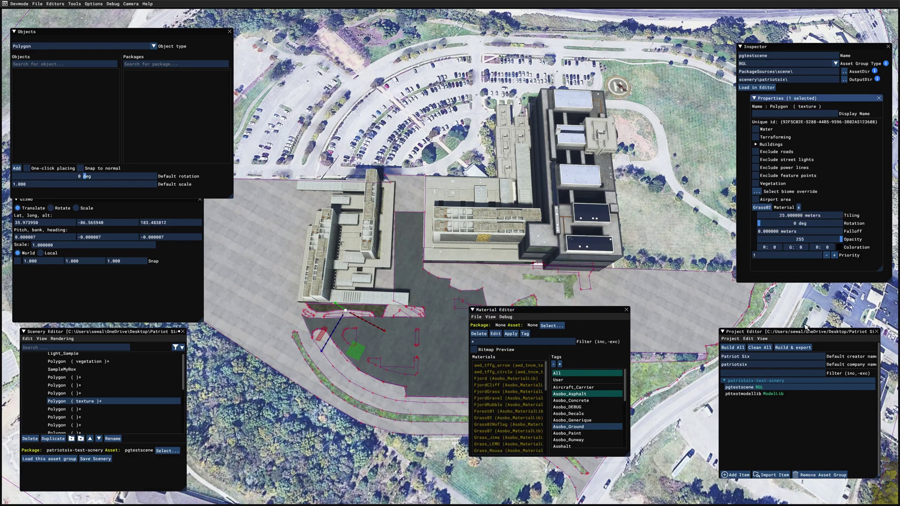
pyautogui.click(839, 247)
pyautogui.click(874, 287)
pyautogui.click(810, 287)
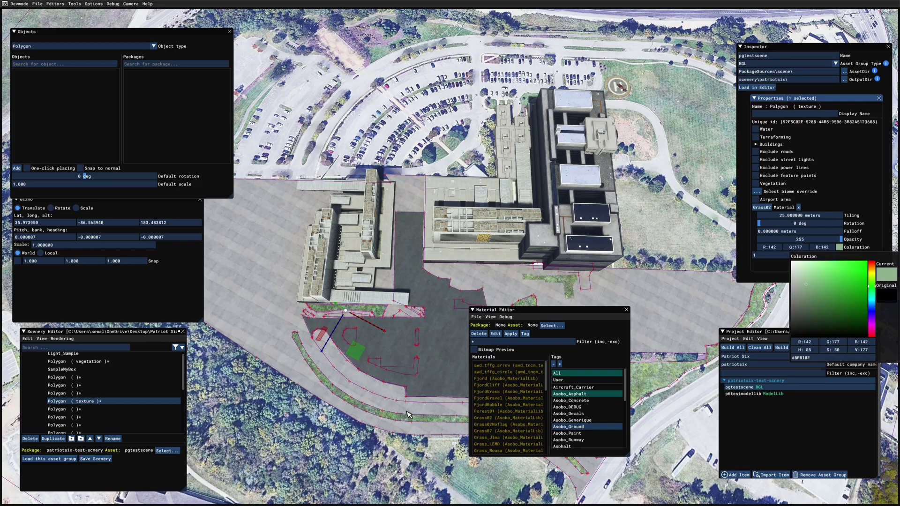
pyautogui.click(396, 454)
# Assign Grass02 to the triangular polygon beside the smaller building's front strip, with priority 1 and a light green coloration.
pyautogui.scroll(8, 398, 451)
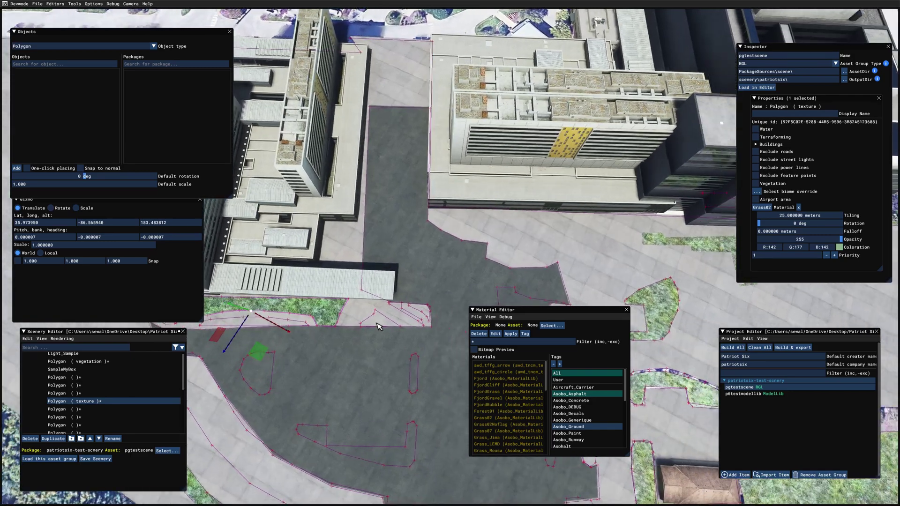
pyautogui.click(378, 326)
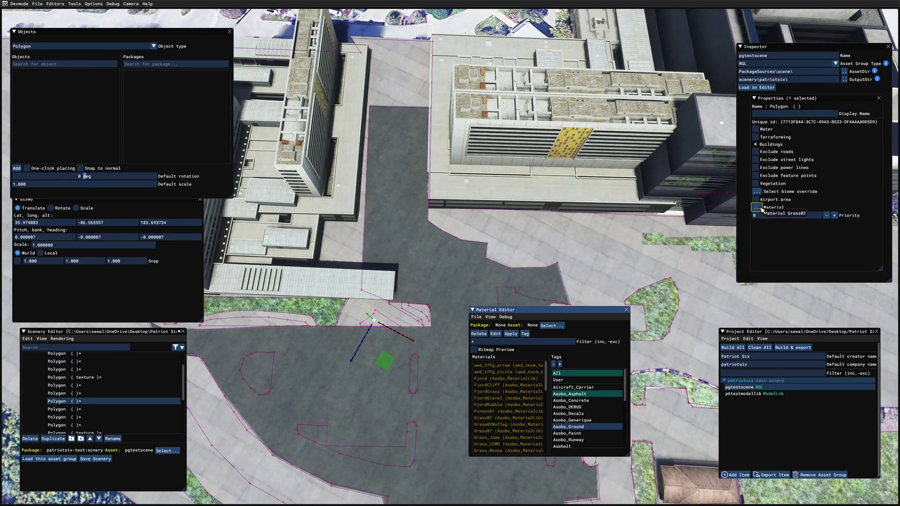
pyautogui.click(835, 255)
pyautogui.click(826, 247)
pyautogui.click(806, 286)
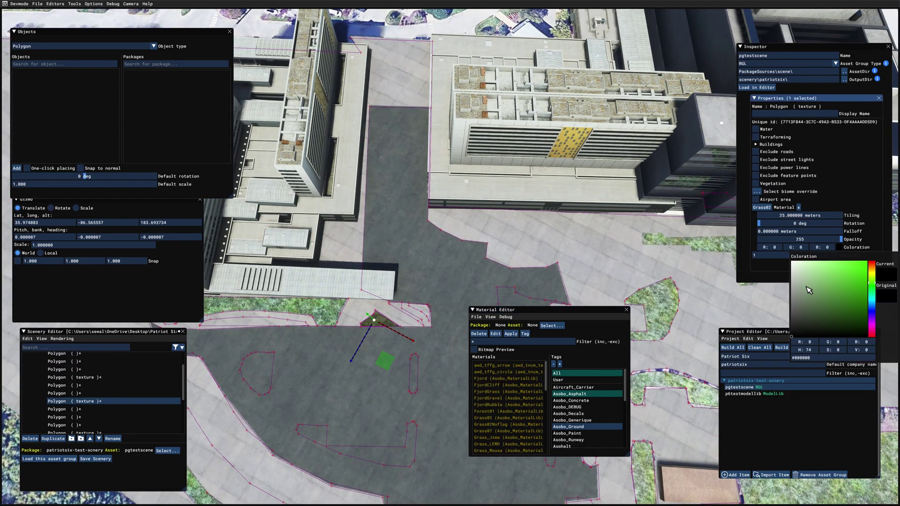
# Assign Grass02 to the rounded corner polygon at the end of the smaller building's front pavement, with priority 1 and a light green coloration.
pyautogui.click(419, 317)
pyautogui.click(419, 317)
pyautogui.scroll(3, 415, 324)
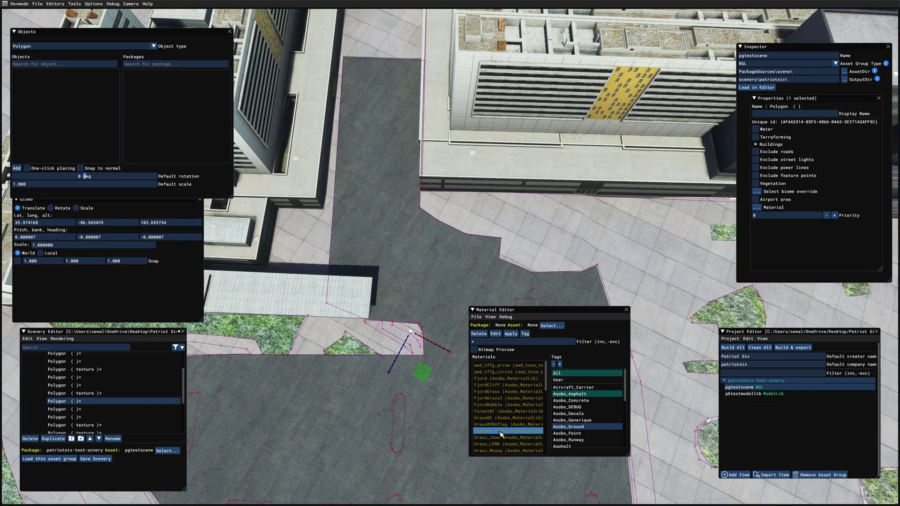
pyautogui.moveTo(488, 417); pyautogui.dragTo(757, 207)
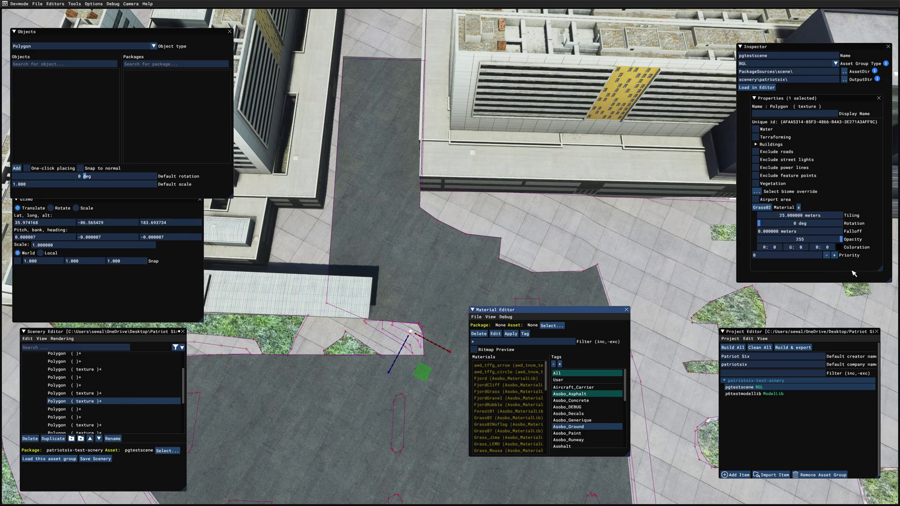
pyautogui.click(835, 256)
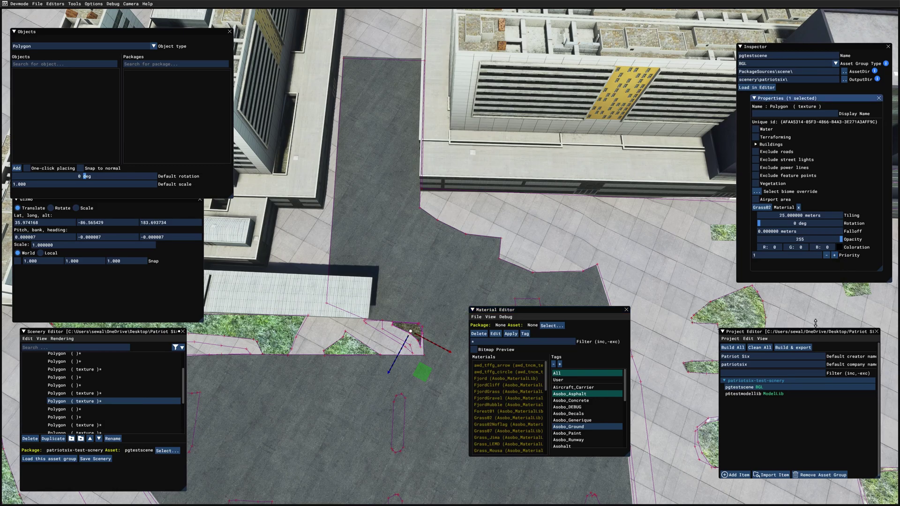
pyautogui.click(840, 247)
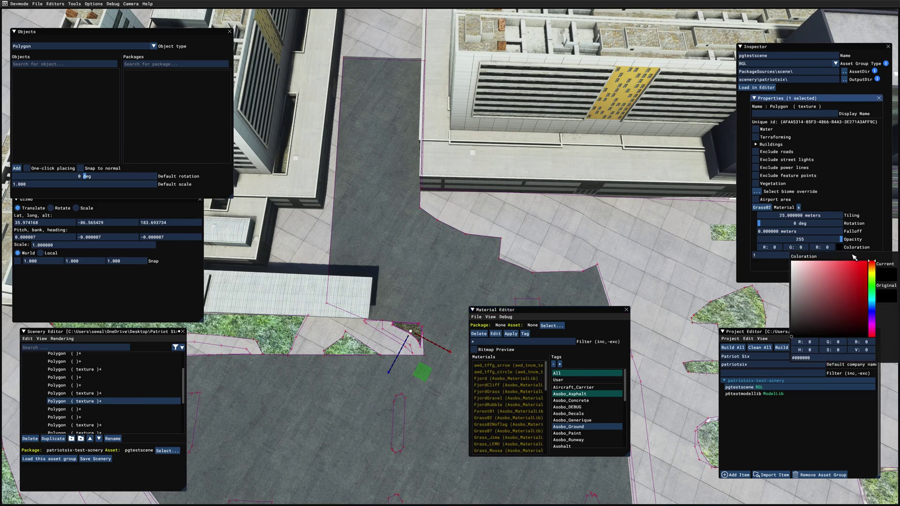
pyautogui.click(871, 286)
pyautogui.click(806, 287)
# Assign Grass02 to the thin sliver polygon between the triangular and corner grass patches, with priority 1 and coloration R 136, G 166, B 135.
pyautogui.click(380, 329)
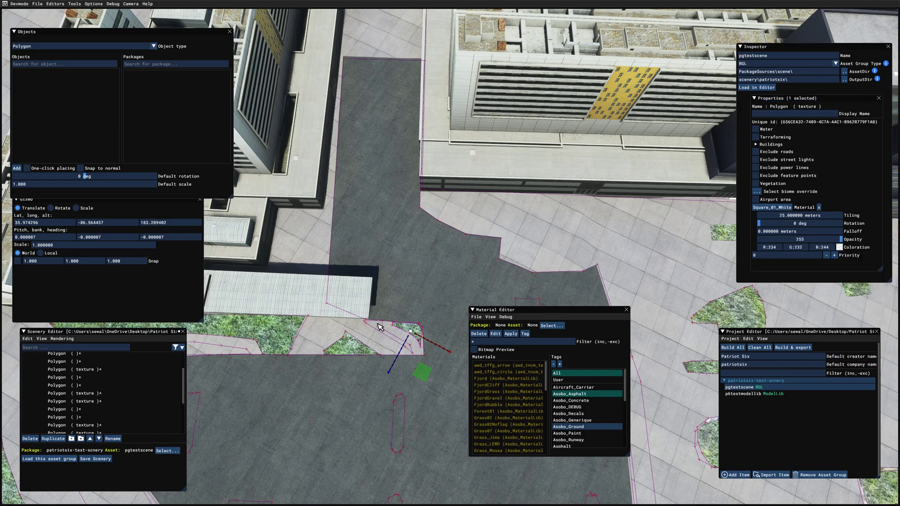
pyautogui.moveTo(505, 431); pyautogui.dragTo(757, 207)
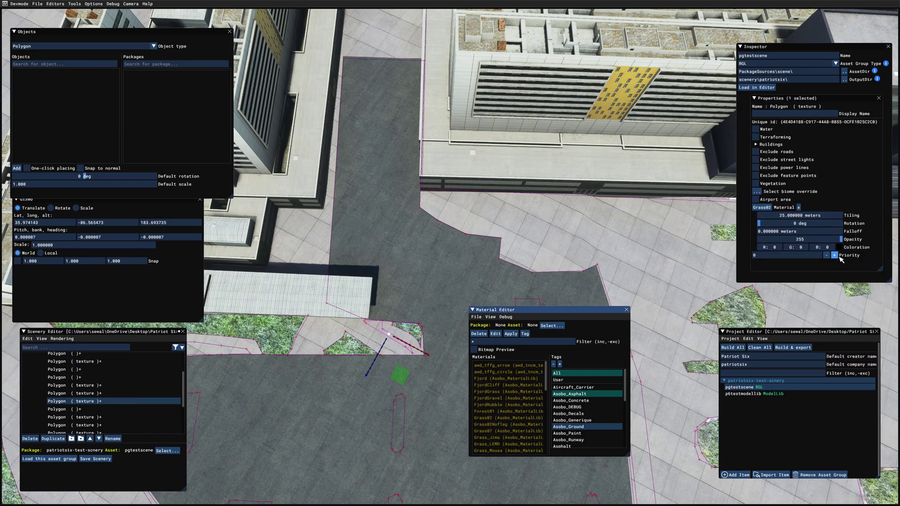
pyautogui.click(836, 255)
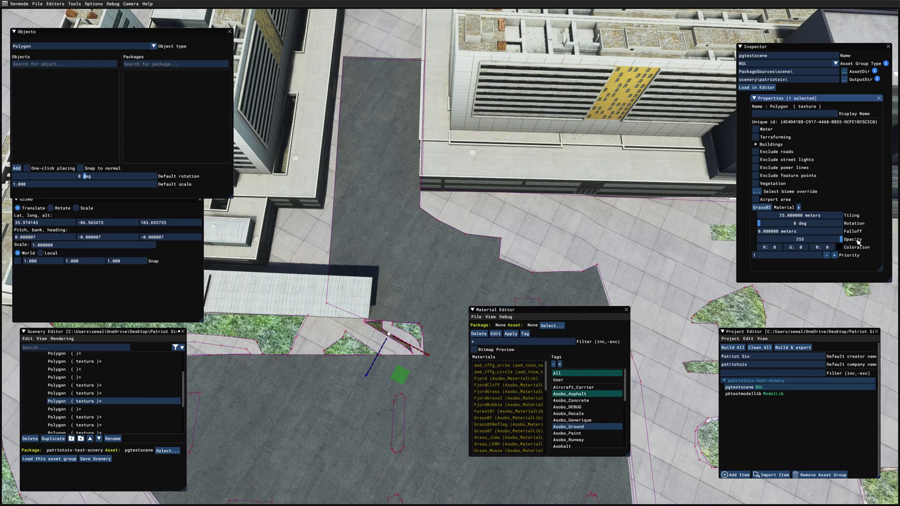
pyautogui.click(839, 248)
pyautogui.click(874, 287)
pyautogui.click(812, 297)
pyautogui.click(390, 388)
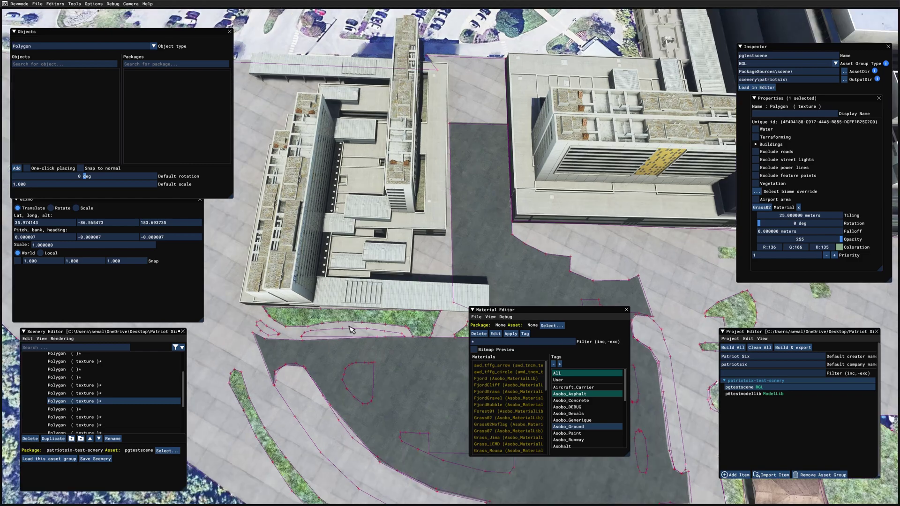
# Assign Grass02 with priority 1 and a light green coloration to the thin curved strip and its small end polygon before the smaller building.
pyautogui.click(352, 325)
pyautogui.click(839, 248)
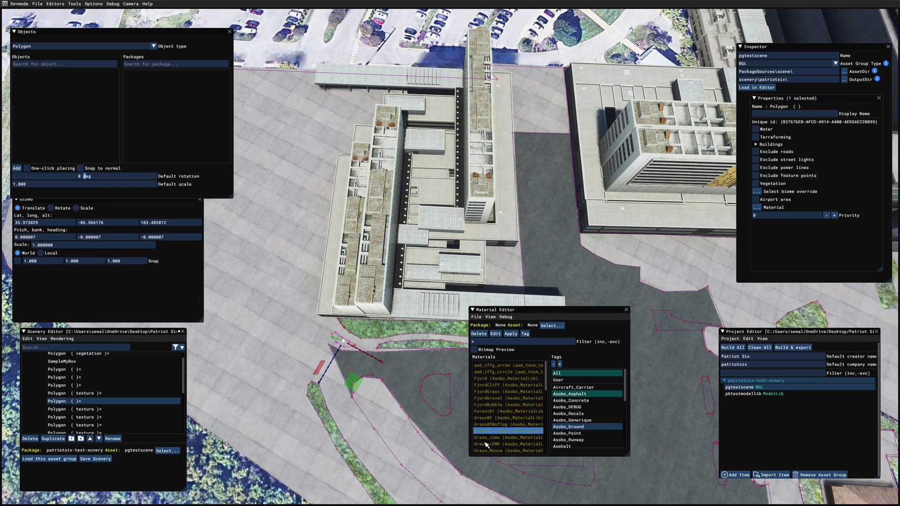
pyautogui.click(493, 419)
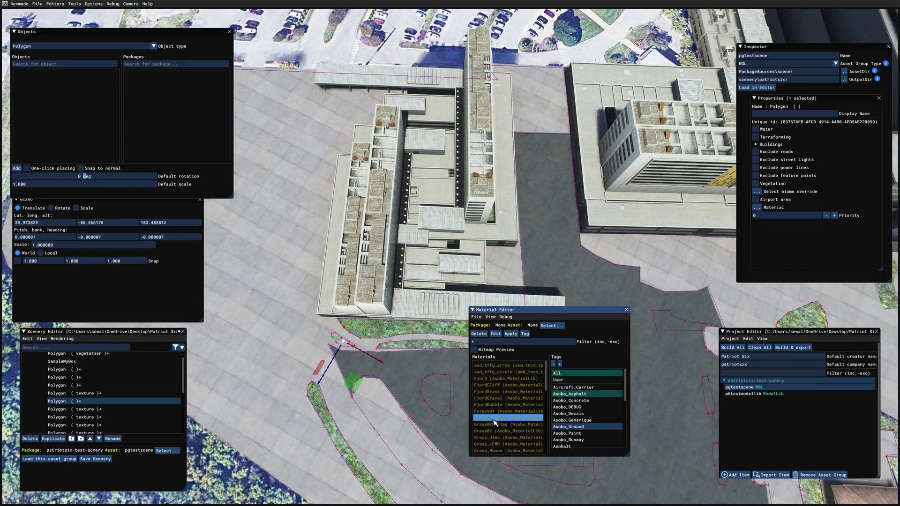
pyautogui.moveTo(493, 420); pyautogui.dragTo(757, 207)
pyautogui.click(840, 247)
pyautogui.scroll(2, 348, 404)
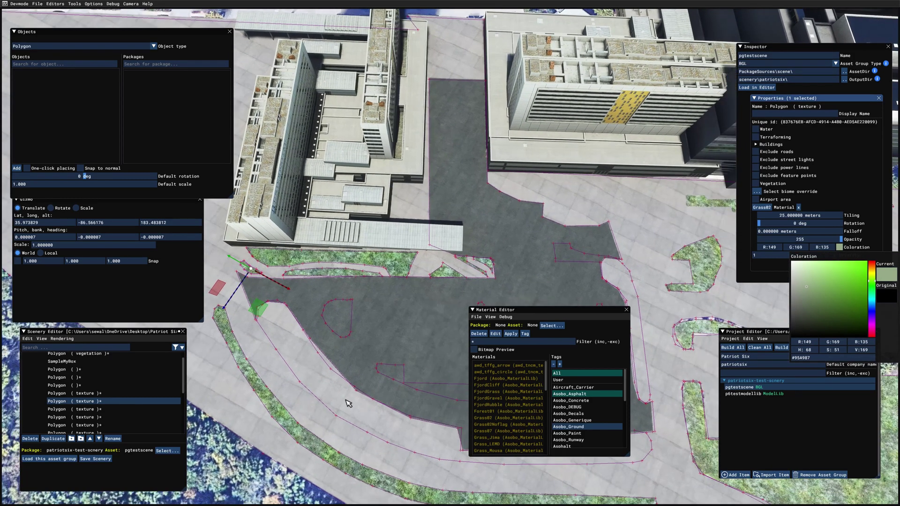
# Assign Grass02 to the long curved polygon bordering the asphalt lot, with priority 1 and coloration R 154, G 165, B 143.
pyautogui.click(348, 403)
pyautogui.click(835, 256)
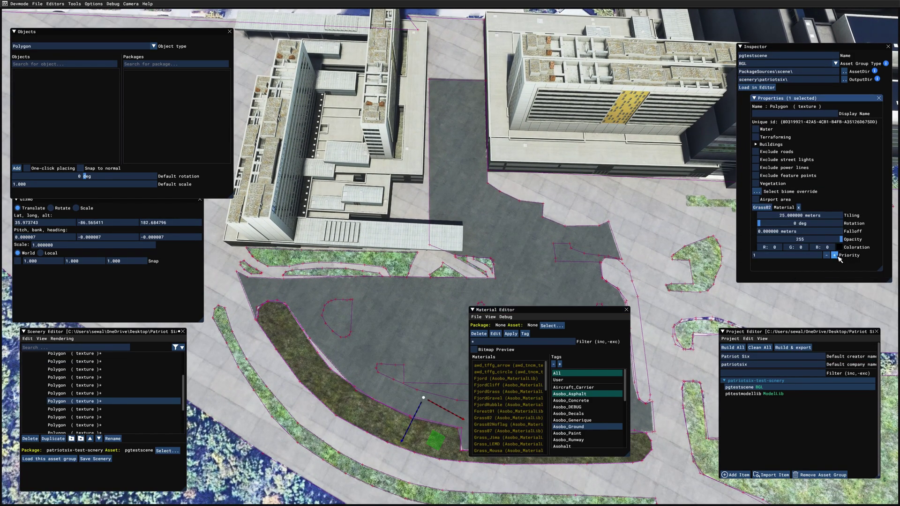
pyautogui.click(840, 247)
pyautogui.click(800, 286)
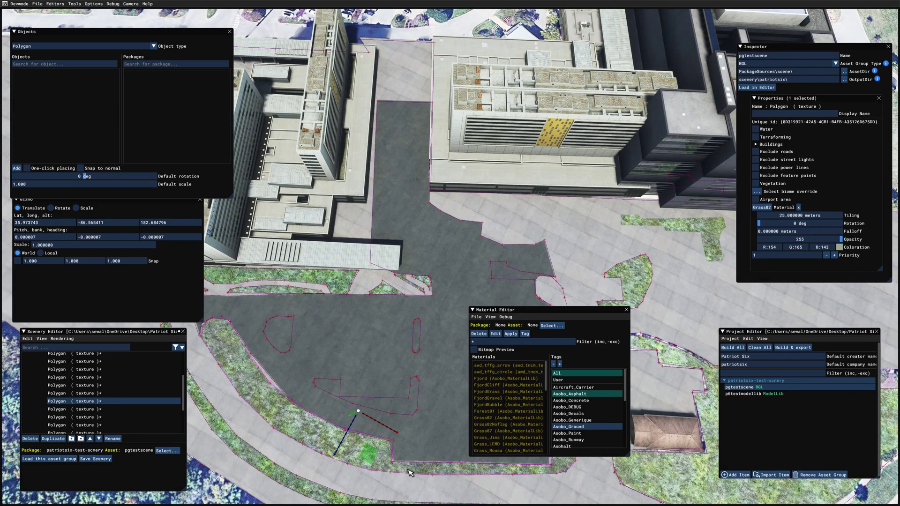
# Assign Grass02 to the rounded island polygon in the asphalt lot, with priority 2 and coloration R 151, G 177, B 141.
pyautogui.moveTo(409, 473); pyautogui.dragTo(366, 437, button='right')
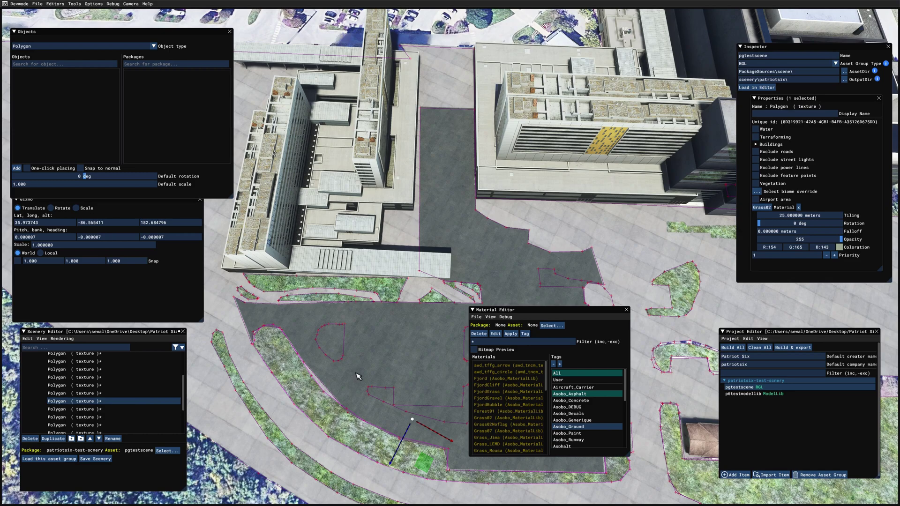
pyautogui.click(337, 352)
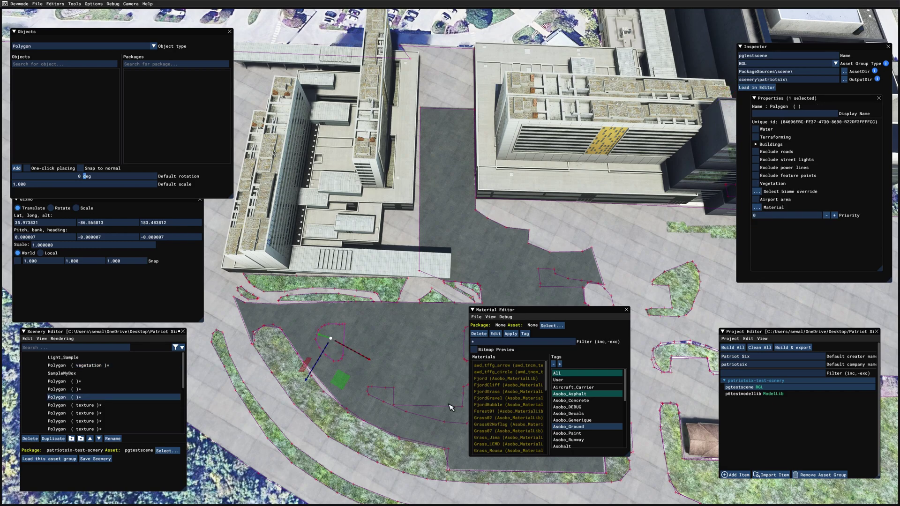
pyautogui.moveTo(492, 418); pyautogui.dragTo(756, 215)
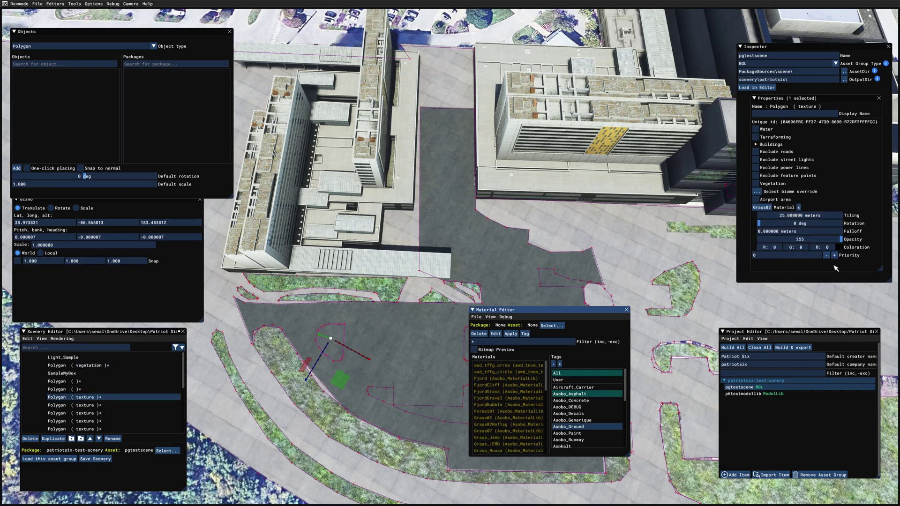
pyautogui.click(835, 259)
pyautogui.click(836, 258)
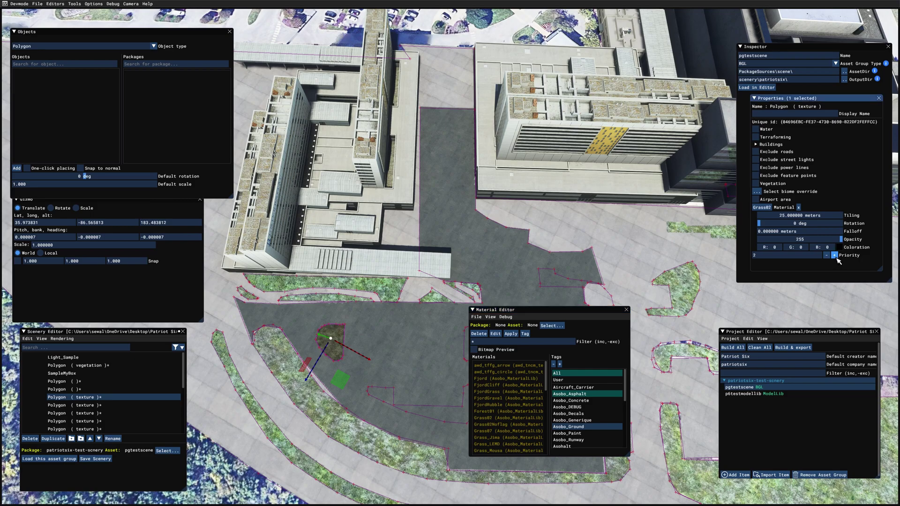
pyautogui.click(839, 248)
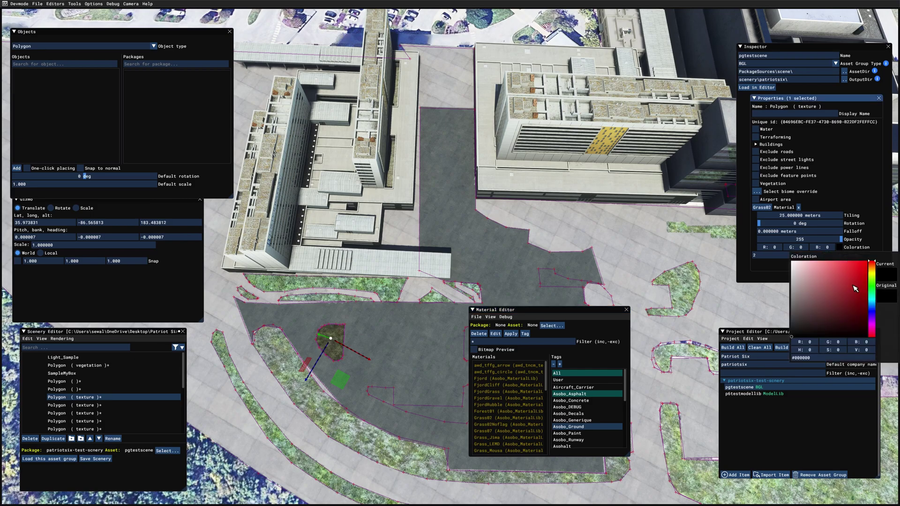
pyautogui.click(871, 285)
pyautogui.click(806, 284)
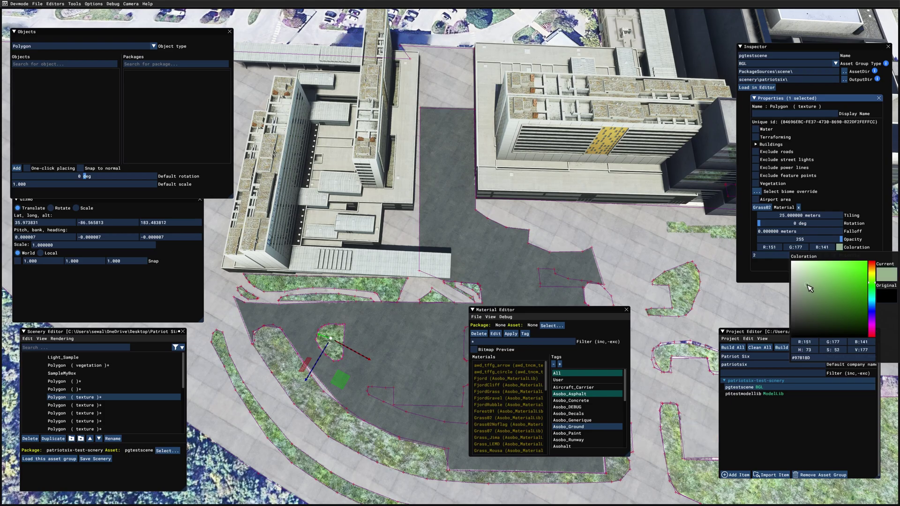
# Assign Grass02 with a light green coloration to the L-shaped island polygon inside the asphalt lot.
pyautogui.moveTo(372, 447); pyautogui.dragTo(342, 408, button='right')
pyautogui.click(342, 403)
pyautogui.click(341, 400)
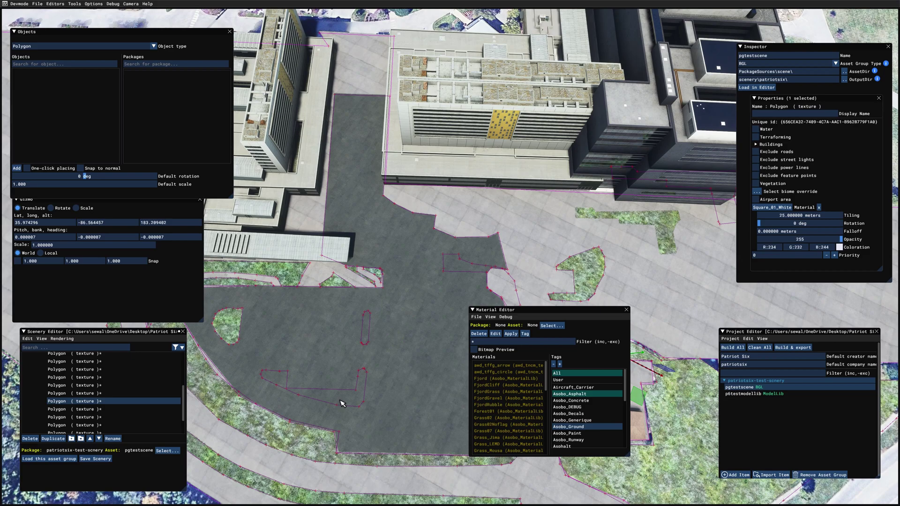
pyautogui.click(839, 247)
pyautogui.click(389, 307)
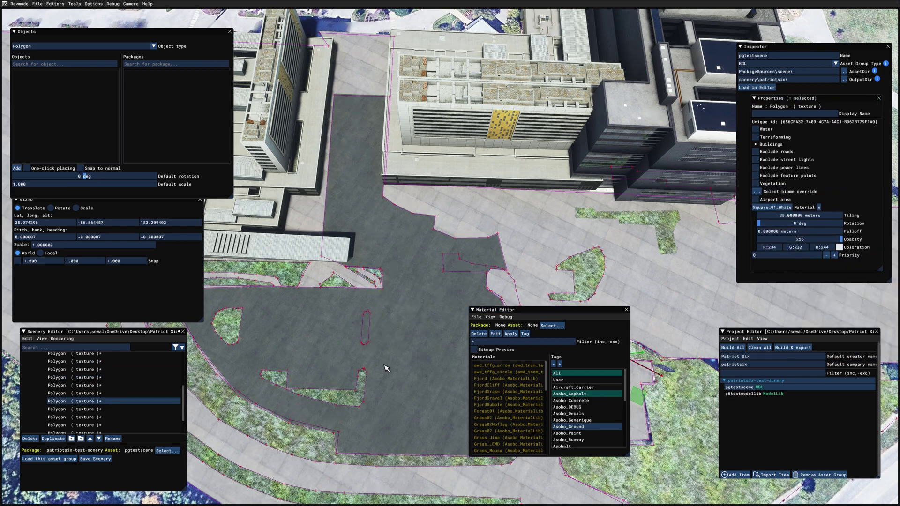
# Assign Grass02 to the narrow elongated island polygon in the asphalt lot, with priority 2 and coloration R 131, G 152, B 121.
pyautogui.click(367, 340)
pyautogui.click(839, 247)
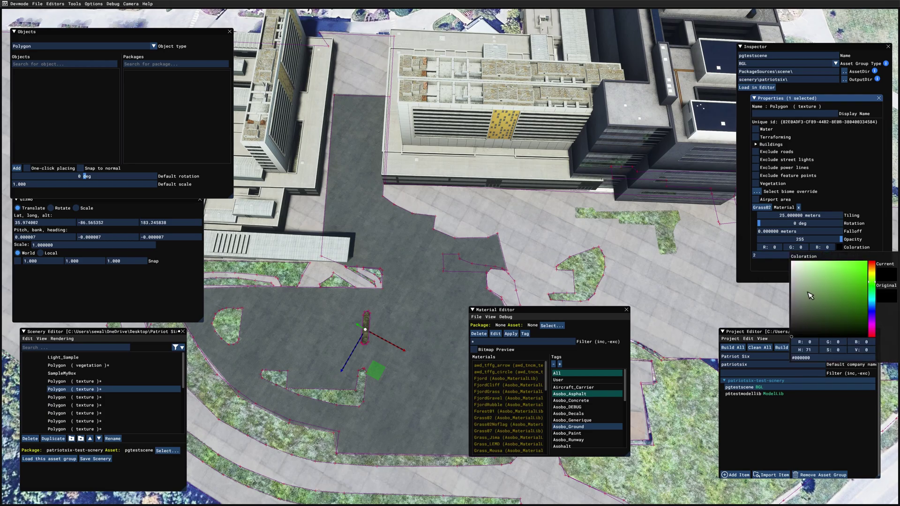
pyautogui.click(813, 295)
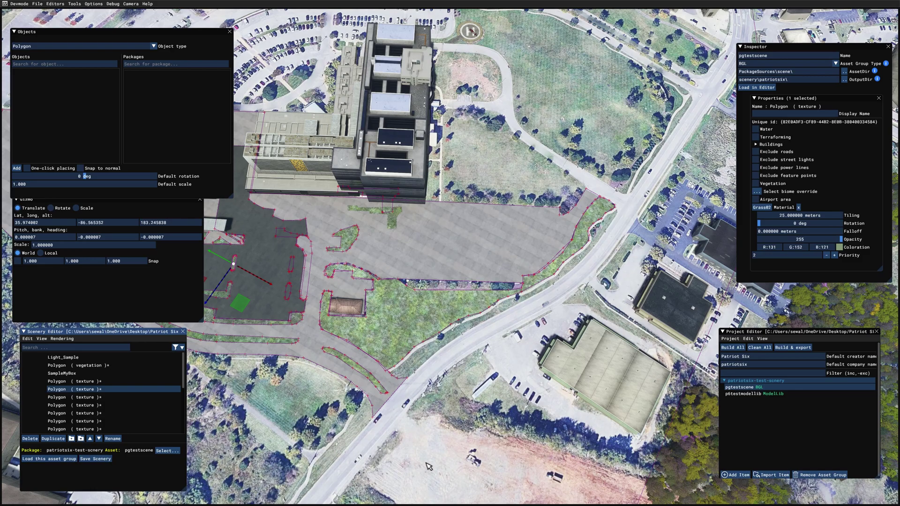
# Move points on the upper edge of the hook-shaped Grass02 area beside the large lawn out to the pavement edge.
pyautogui.scroll(4, 428, 466)
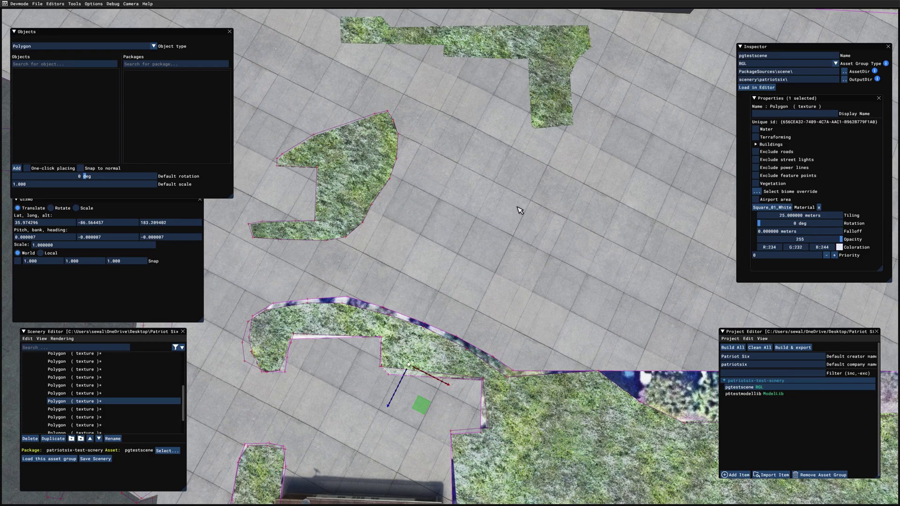
pyautogui.click(351, 302)
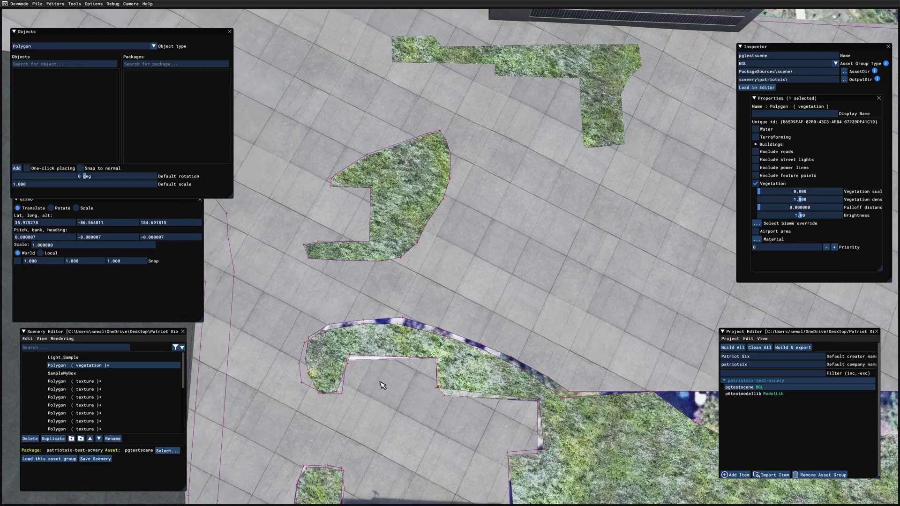
pyautogui.click(425, 356)
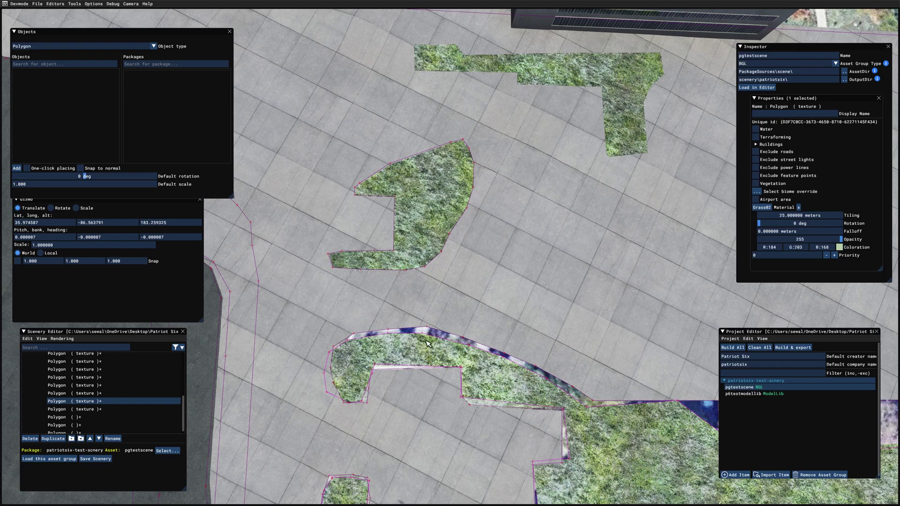
pyautogui.click(435, 368)
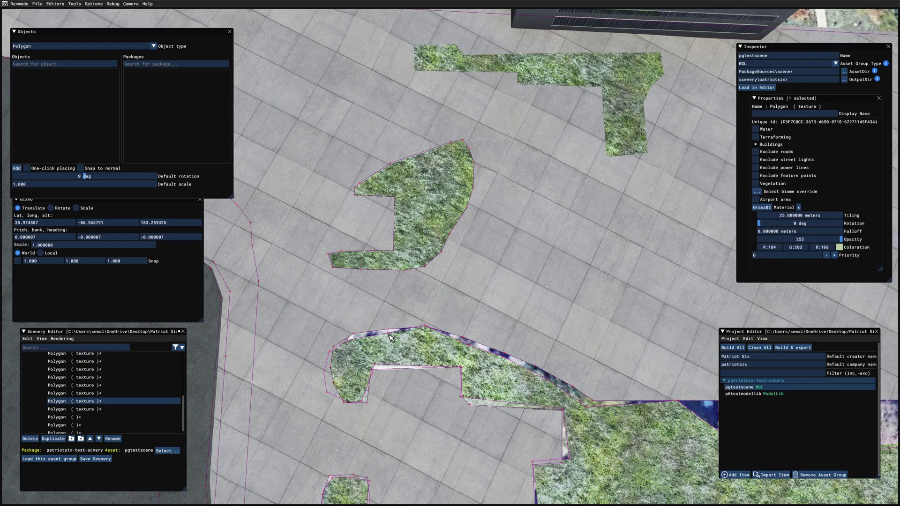
pyautogui.click(396, 372)
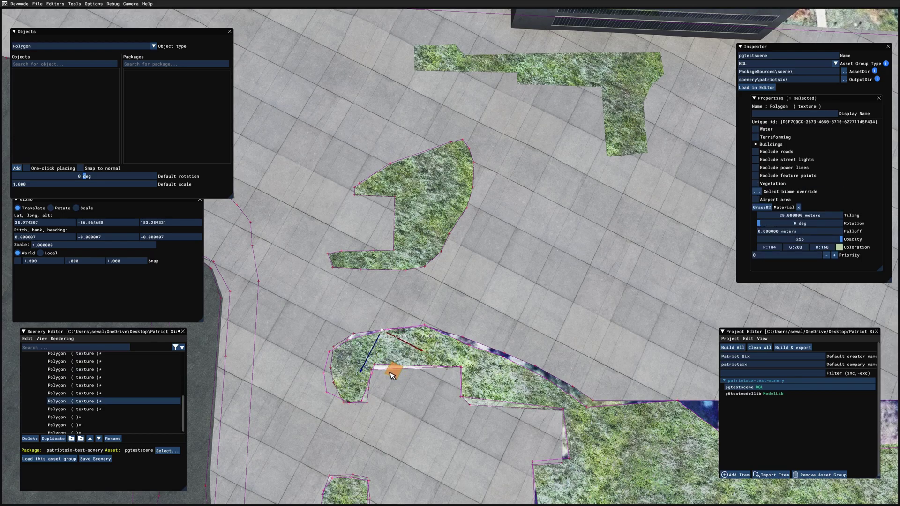
# Add a point on the upper outer edge of the hook-shaped grass area, near its rounded end.
pyautogui.click(360, 342)
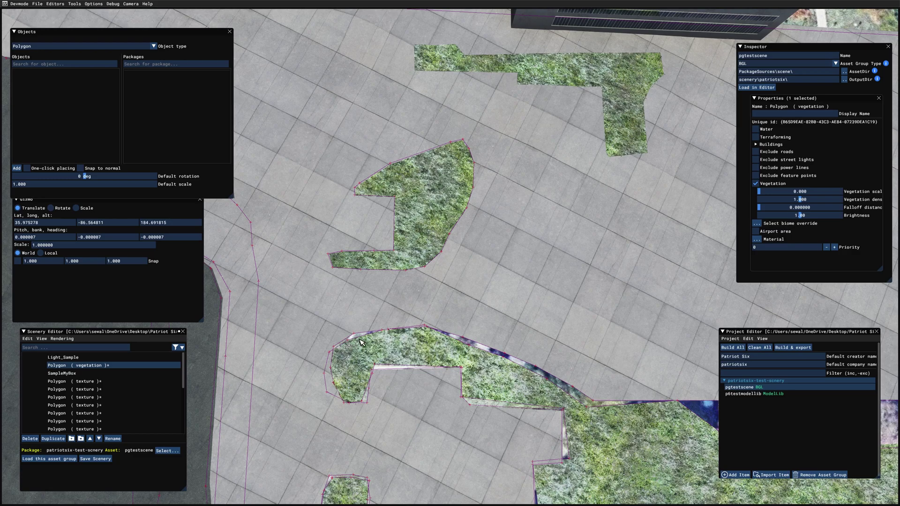
pyautogui.click(360, 343)
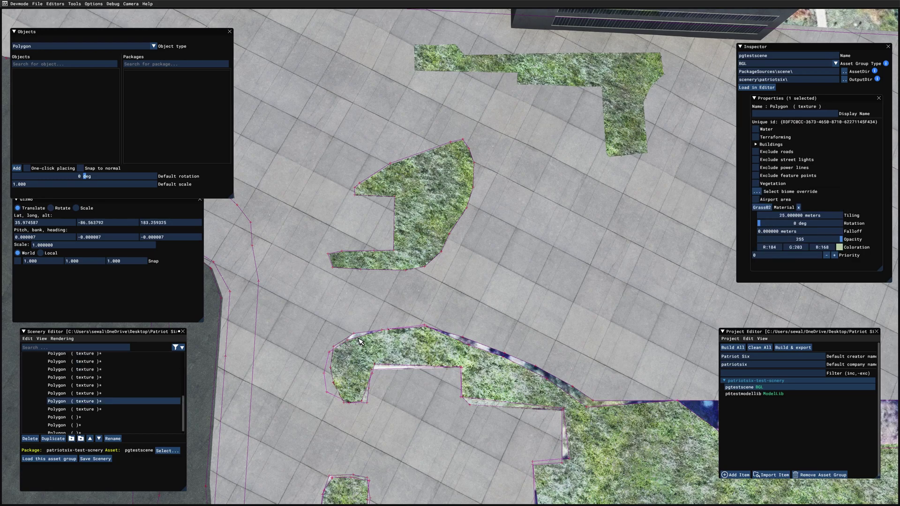
pyautogui.rightClick(360, 342)
pyautogui.click(350, 360)
pyautogui.click(361, 343)
pyautogui.click(361, 342)
pyautogui.rightClick(360, 342)
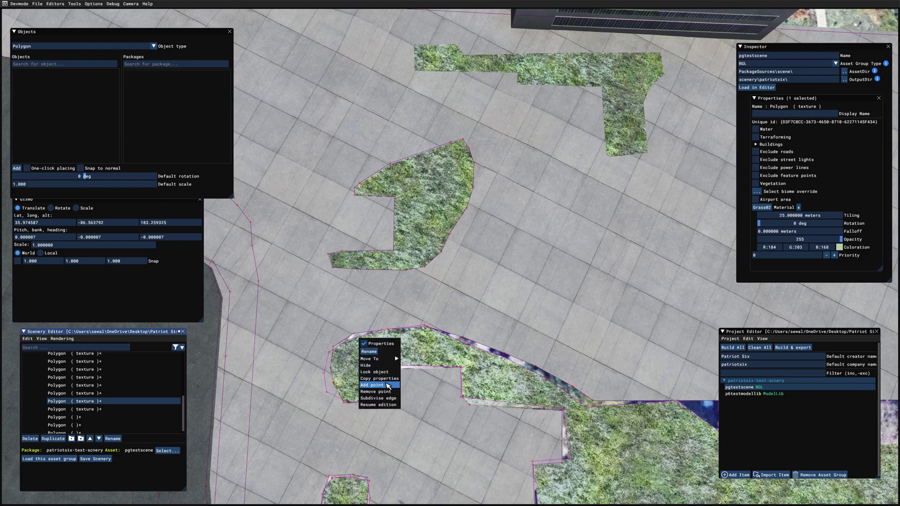
pyautogui.click(386, 383)
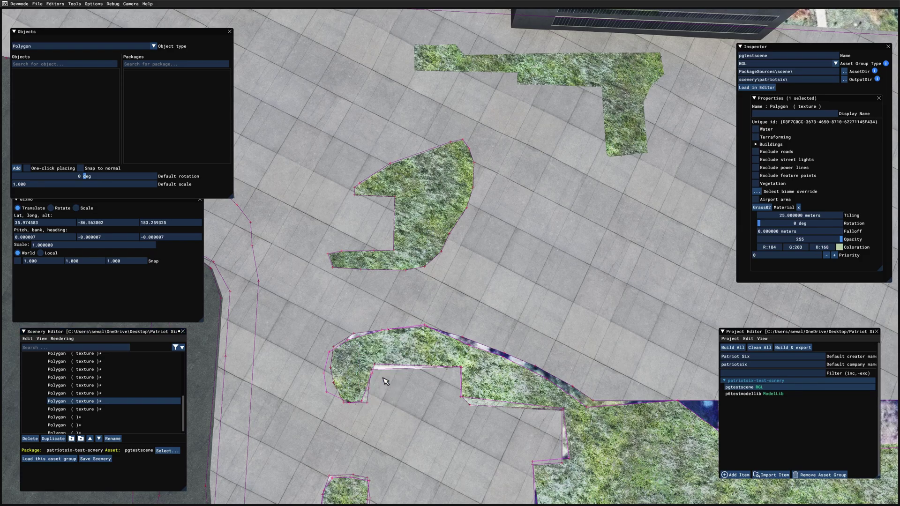
# Move the added edge point and the inner corner point of the hook-shaped grass area to close the gaps against the pavement.
pyautogui.click(367, 373)
pyautogui.click(376, 367)
pyautogui.moveTo(376, 367); pyautogui.dragTo(385, 412)
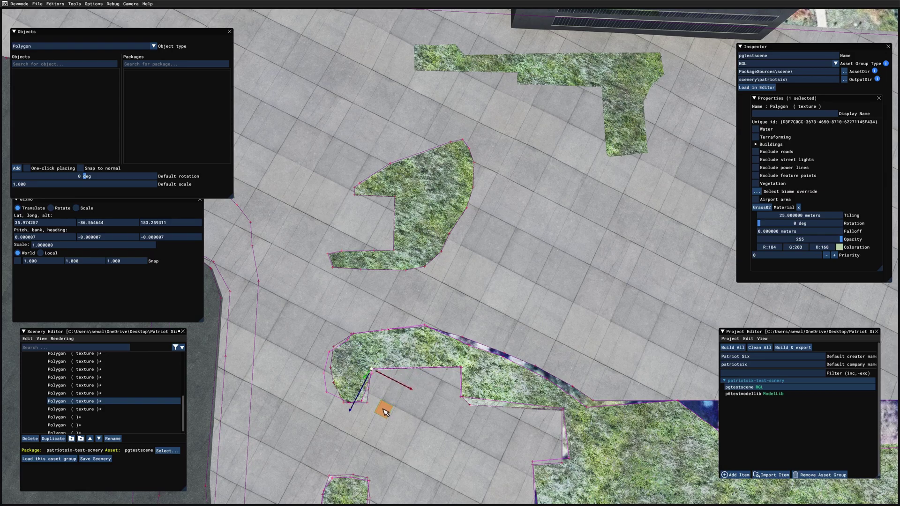
# Adjust the grass outline just past the hook's peak to cover the first part of the gap along the sloping pavement edge.
pyautogui.click(476, 370)
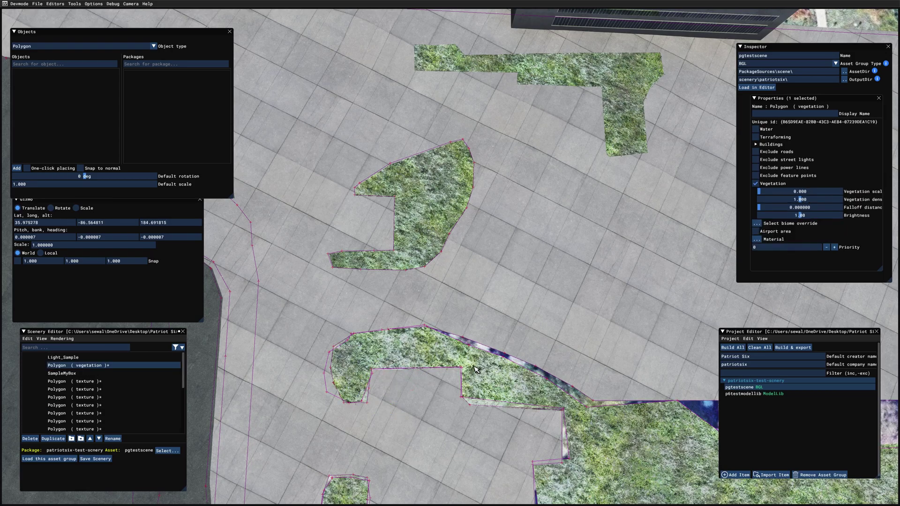
pyautogui.click(426, 338)
pyautogui.click(421, 331)
pyautogui.moveTo(428, 368); pyautogui.dragTo(437, 366)
pyautogui.click(483, 358)
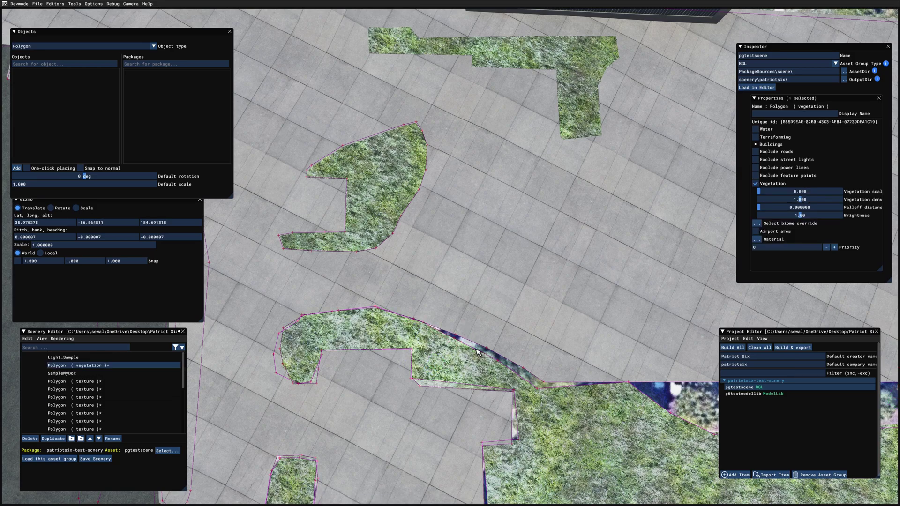
# Pull the remaining grass points along the sloping edge out to the pavement, down to the junction with the large lawn.
pyautogui.click(453, 342)
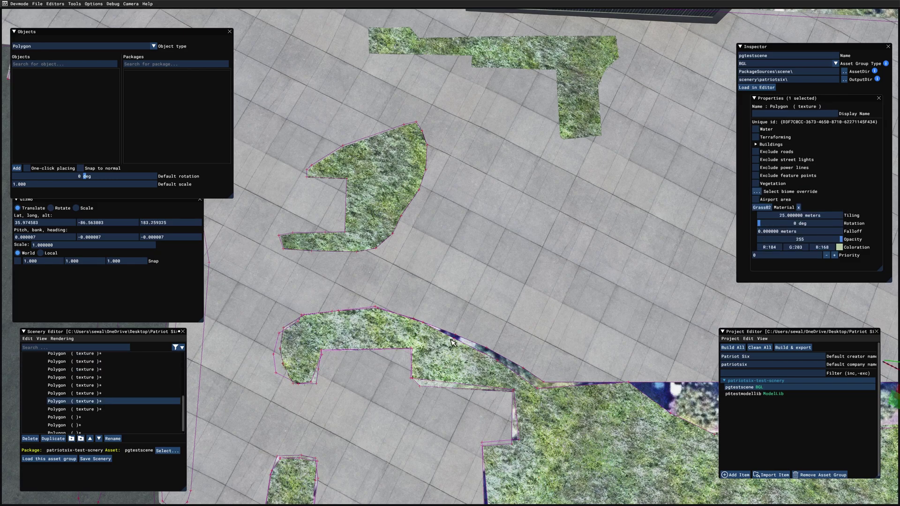
pyautogui.click(461, 368)
pyautogui.click(454, 345)
pyautogui.click(454, 345)
pyautogui.moveTo(469, 377); pyautogui.dragTo(471, 373)
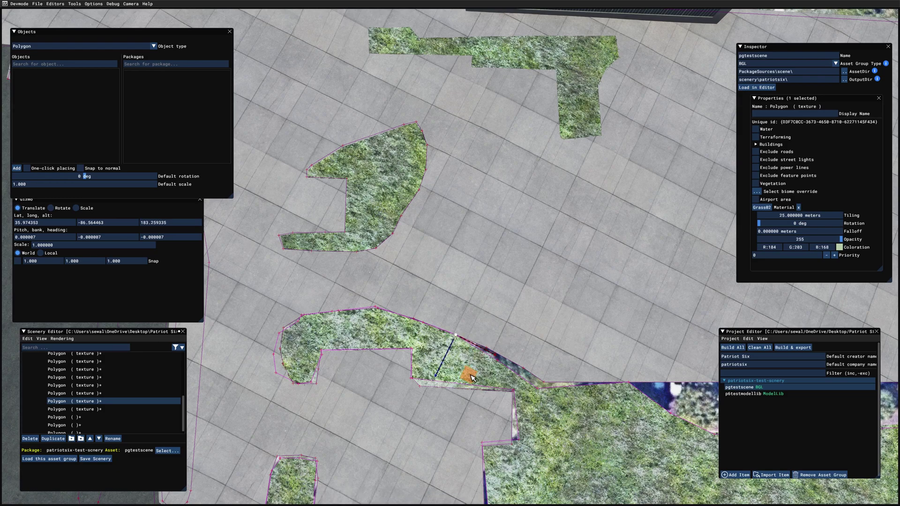
pyautogui.click(498, 361)
pyautogui.moveTo(513, 399); pyautogui.dragTo(557, 437)
# Move the T-shaped grass polygon in front of the dark tower closer to the building.
pyautogui.press('r')
pyautogui.press('w')
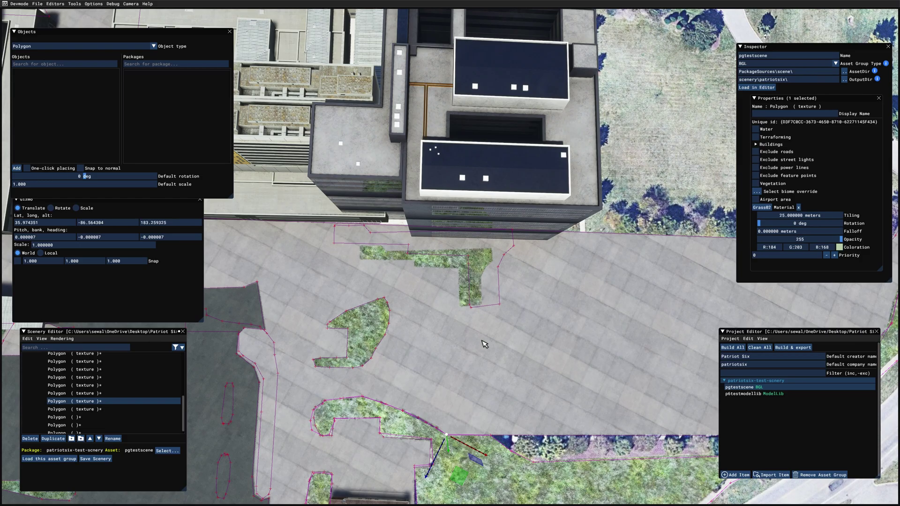
pyautogui.press('f')
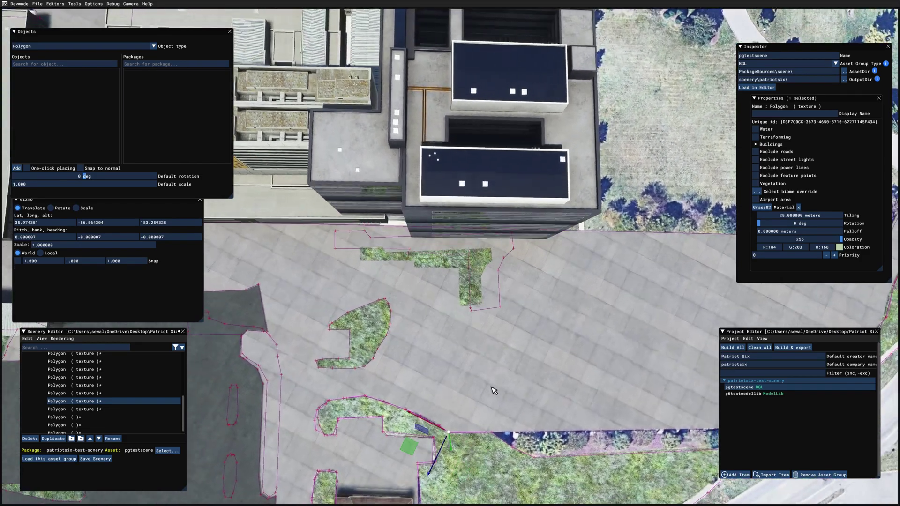
pyautogui.click(489, 285)
pyautogui.click(489, 285)
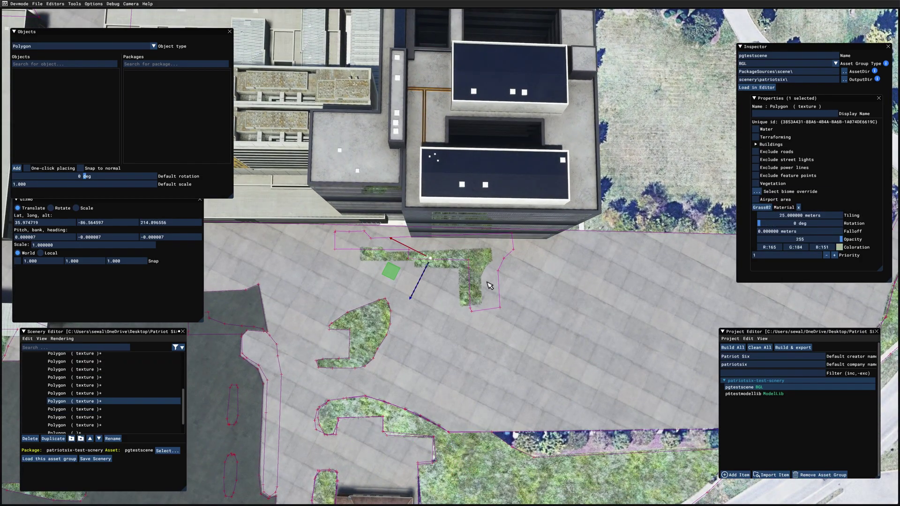
pyautogui.moveTo(394, 280); pyautogui.dragTo(427, 262)
pyautogui.click(467, 339)
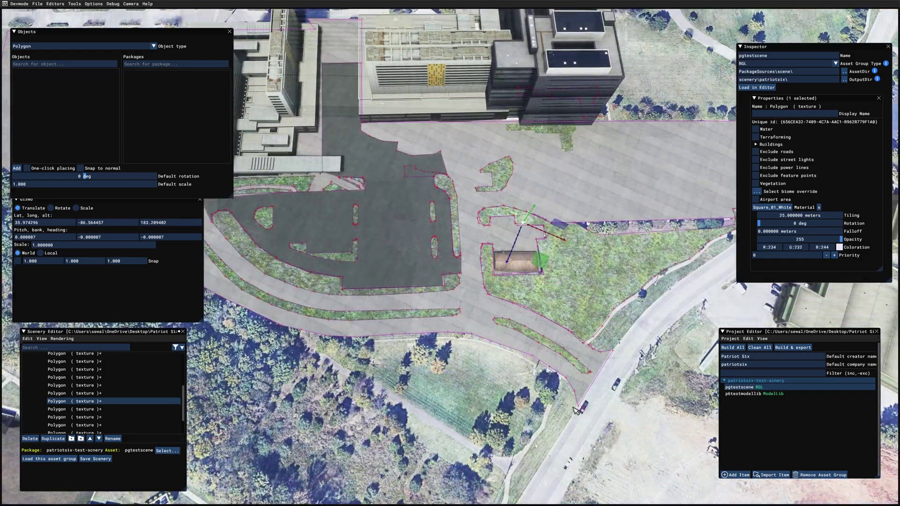
# Save the scenery and build the patriotsix-test-scnery package.
pyautogui.scroll(-5, 577, 413)
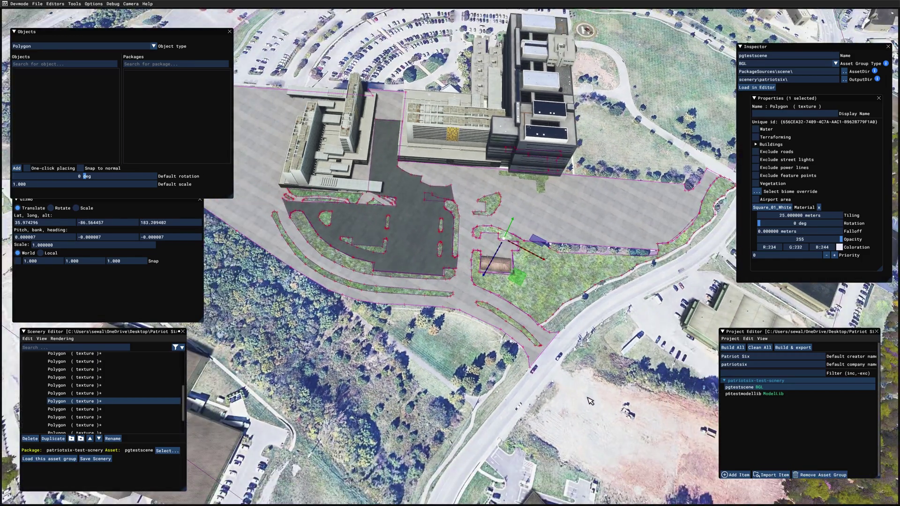
pyautogui.scroll(-1, 590, 401)
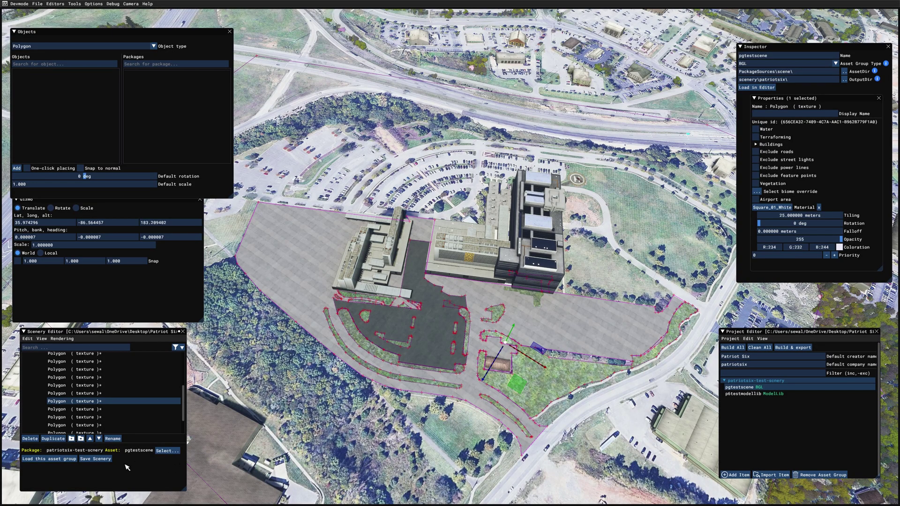
pyautogui.click(96, 459)
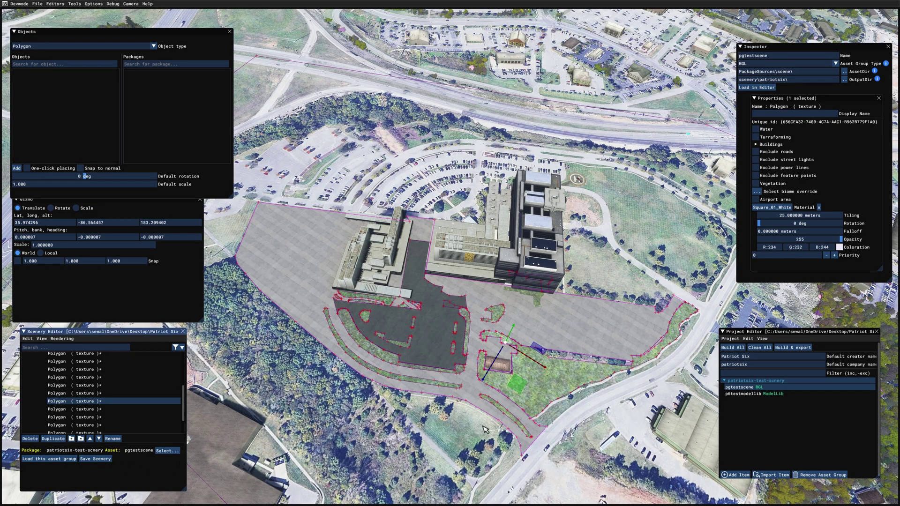
pyautogui.click(750, 380)
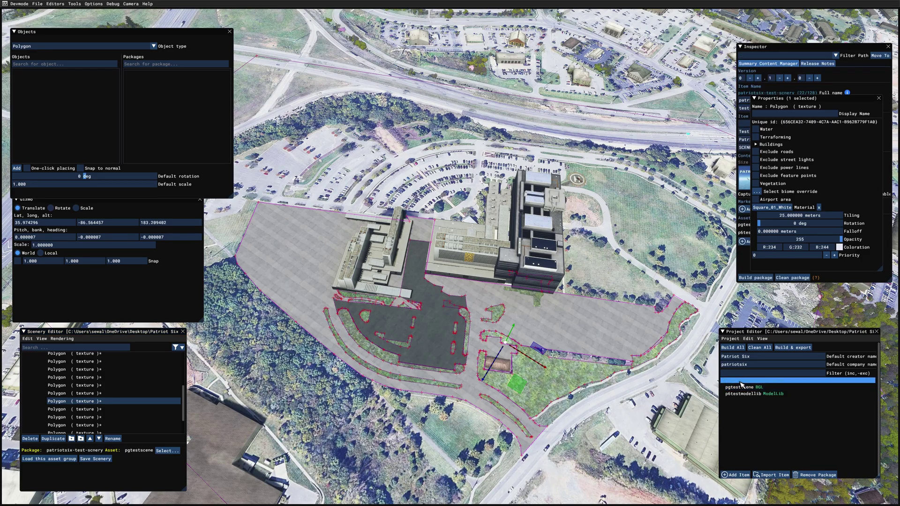
pyautogui.click(762, 278)
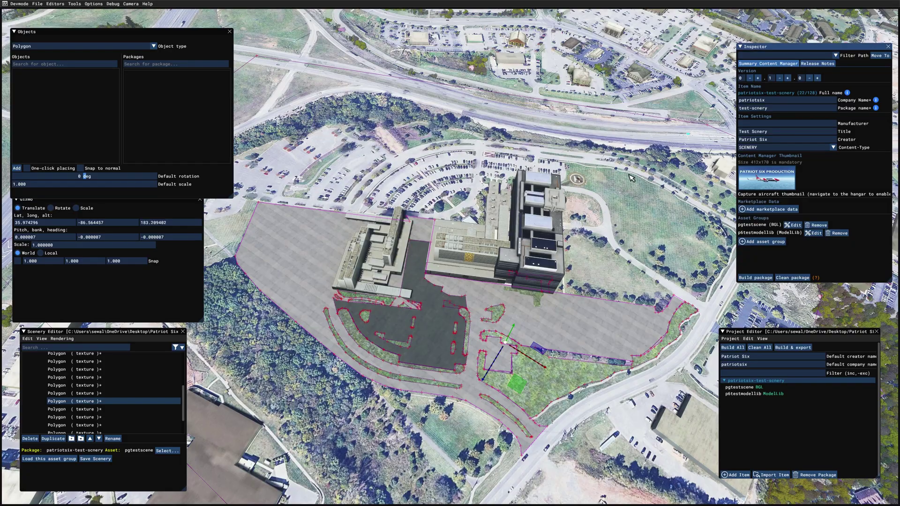
# Close the Scenery Editor and the Project Editor.
pyautogui.click(55, 4)
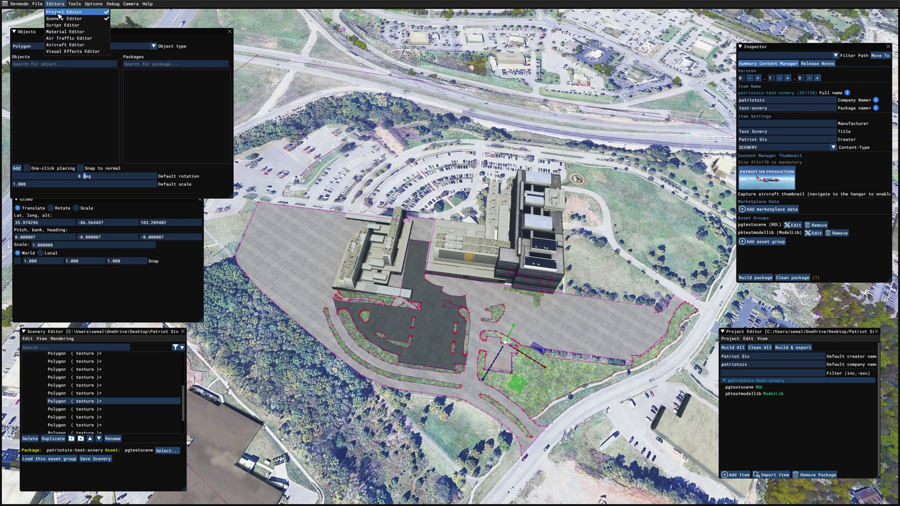
pyautogui.click(63, 18)
pyautogui.click(55, 4)
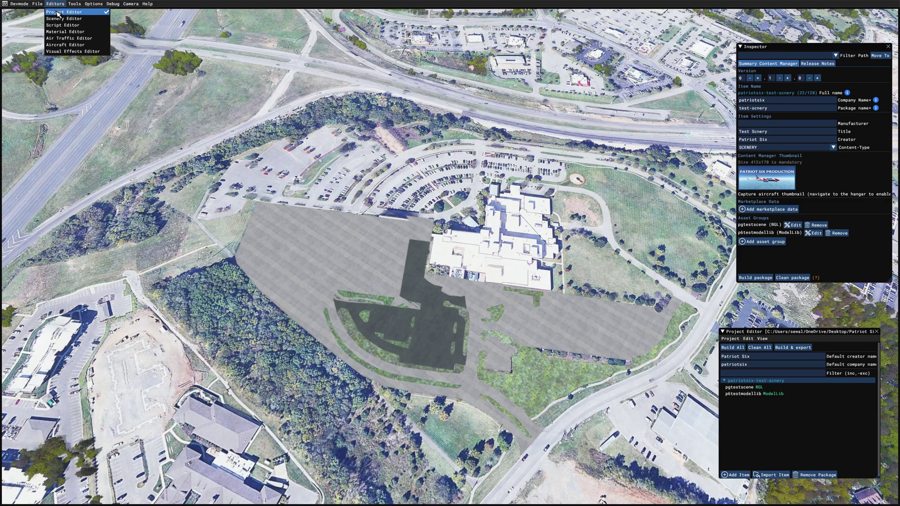
pyautogui.click(63, 13)
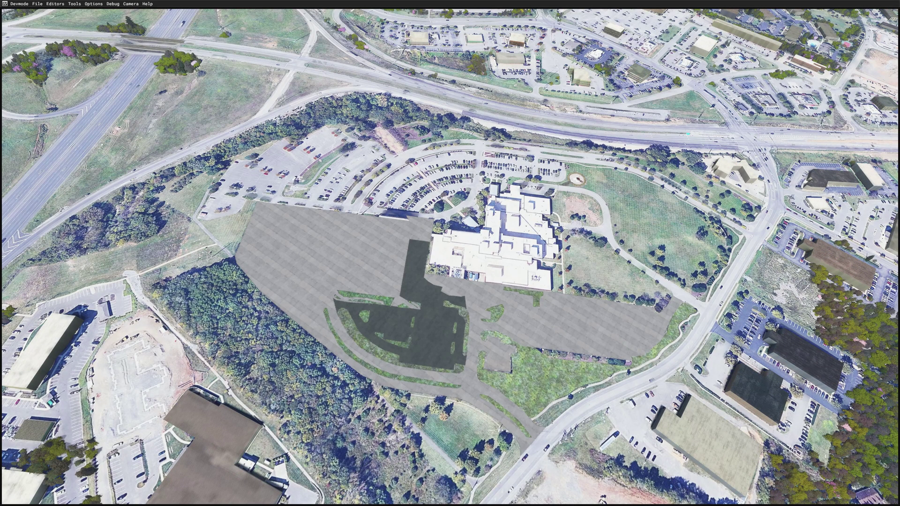
# Switch to File Explorer and move the built patriotsix-test-scnery folder from the patriotsix-test-scenery project's Packages folder into the Community folder.
pyautogui.hotkey('alt', 'Tab')
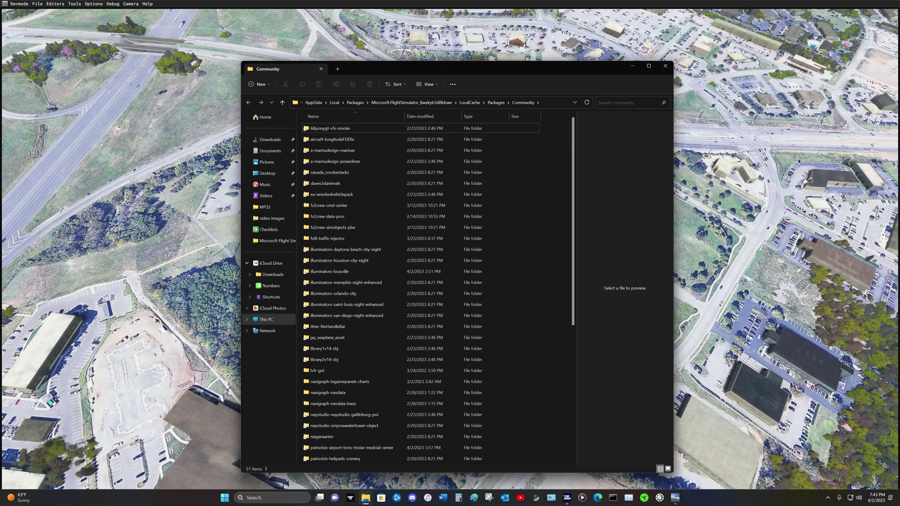
pyautogui.hotkey('alt', 'Tab')
pyautogui.moveTo(510, 72); pyautogui.dragTo(533, 99)
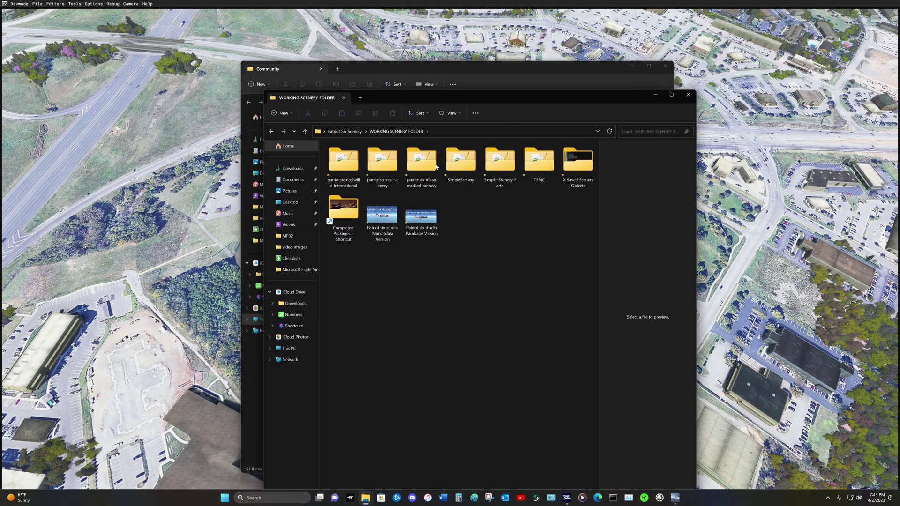
pyautogui.doubleClick(383, 162)
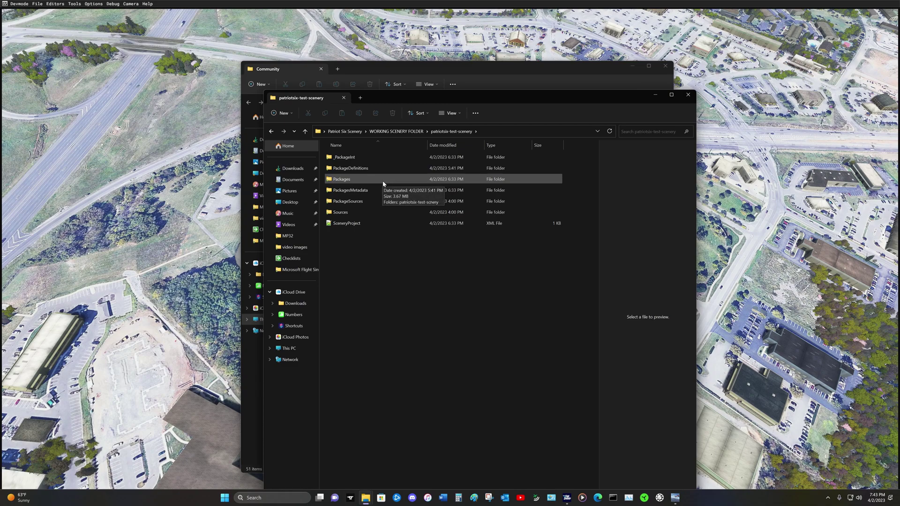
pyautogui.doubleClick(383, 182)
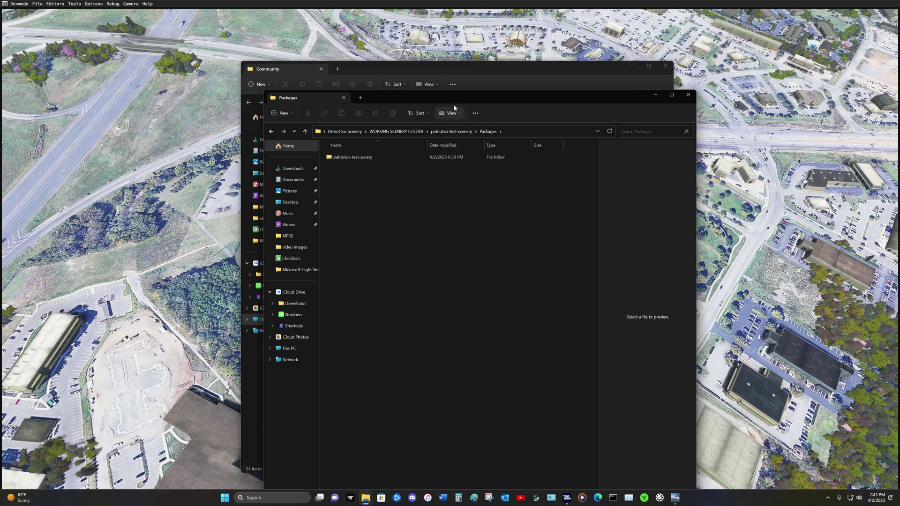
pyautogui.moveTo(468, 101); pyautogui.dragTo(684, 115)
pyautogui.moveTo(578, 171); pyautogui.dragTo(393, 125)
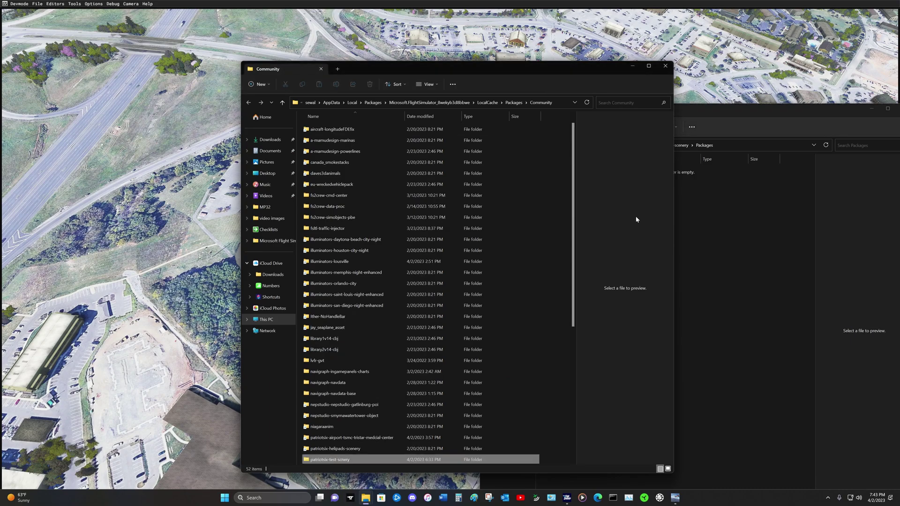
pyautogui.scroll(-1, 412, 325)
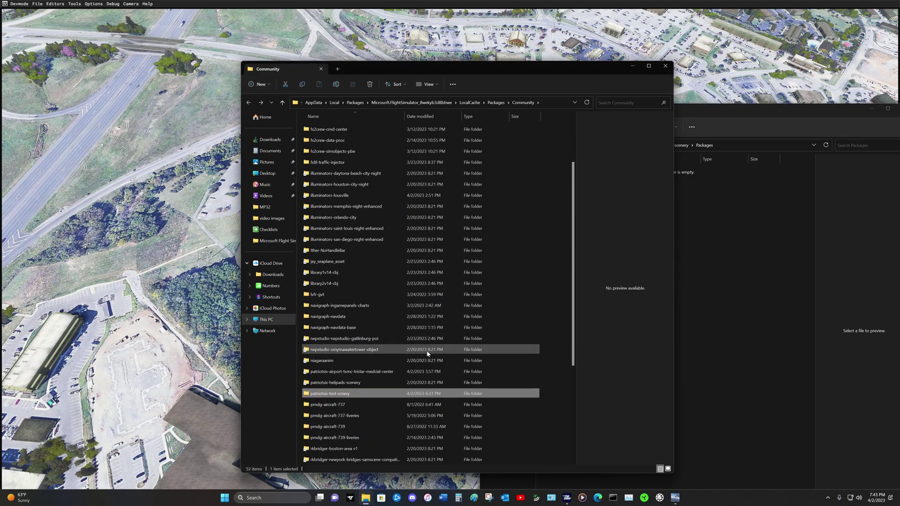
# Close the Community and Packages folder windows.
pyautogui.click(665, 65)
pyautogui.moveTo(526, 112); pyautogui.dragTo(398, 110)
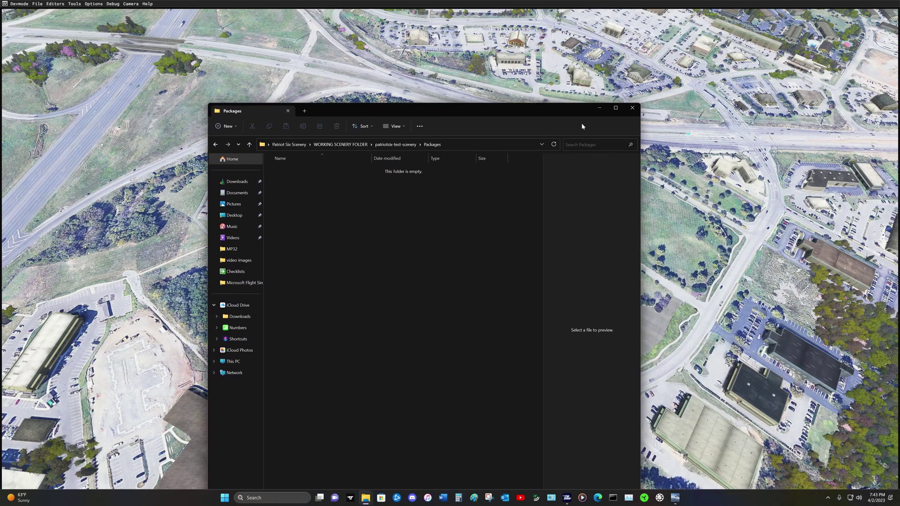
pyautogui.click(632, 108)
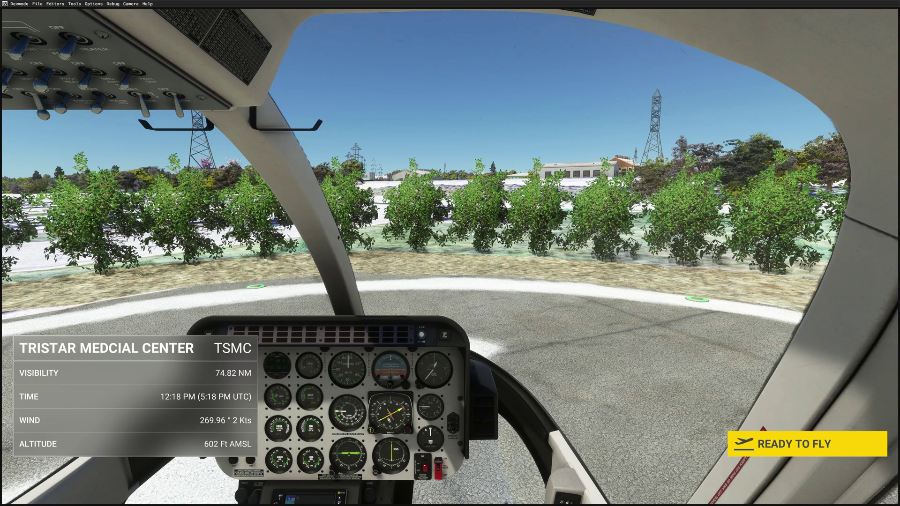
# Start the flight at the TSMC helipad and view the helicopter and its surroundings from the external camera.
pyautogui.click(93, 3)
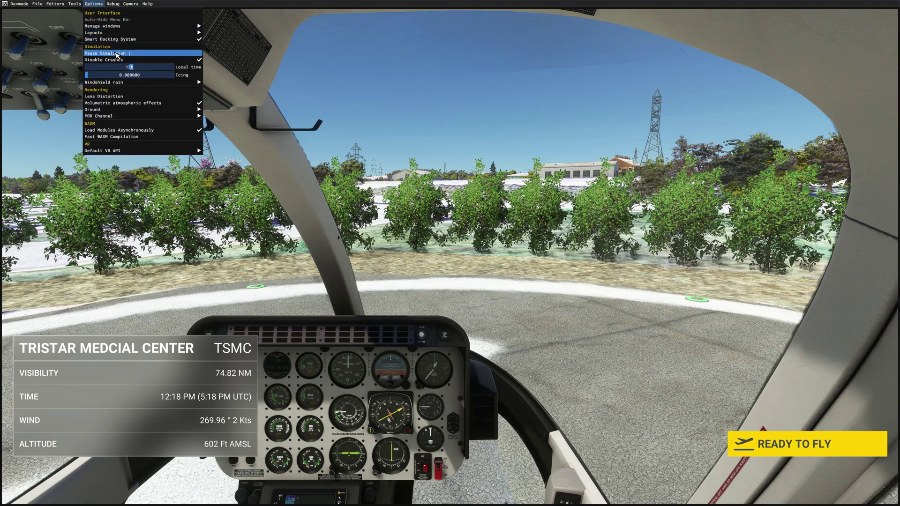
pyautogui.click(805, 353)
pyautogui.click(786, 446)
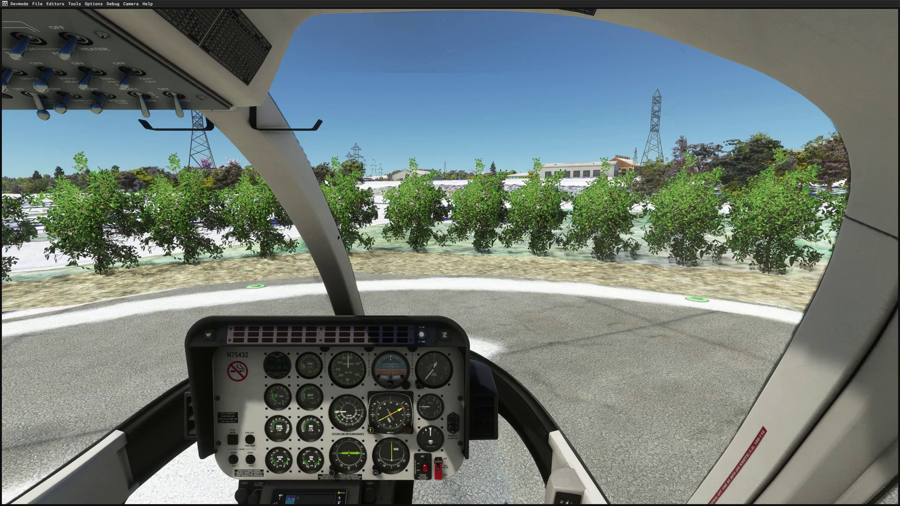
pyautogui.press('End')
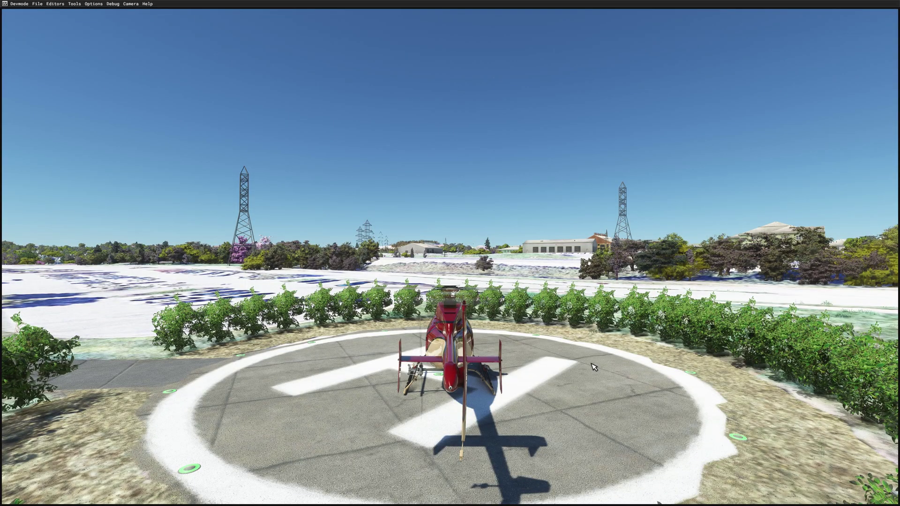
pyautogui.press('pageup')
pyautogui.press('pageup')
pyautogui.press('pageup')
pyautogui.press('pageup')
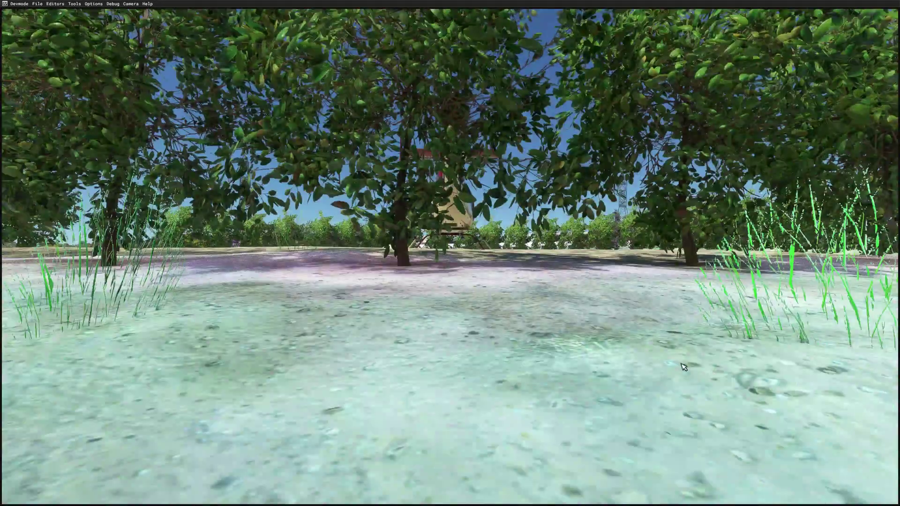
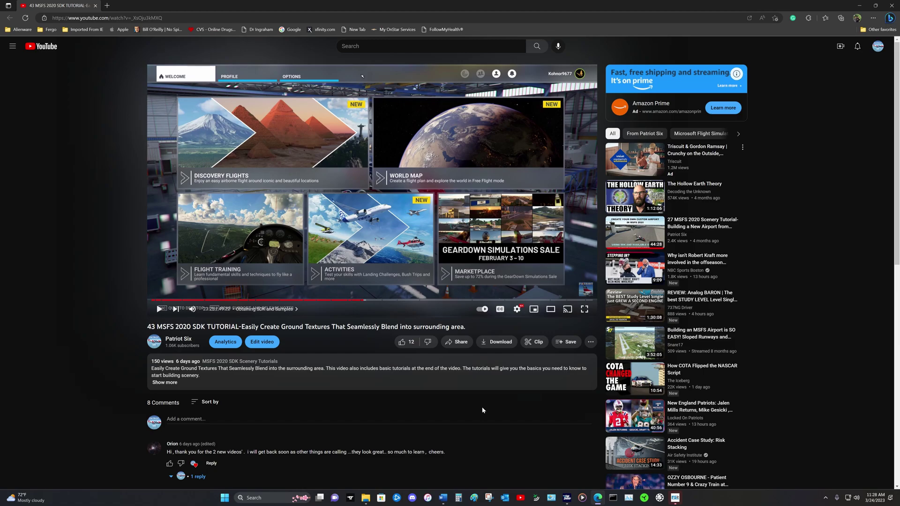
# Expand the tutorial video's description on YouTube and examine its related links and chapter list.
pyautogui.click(170, 384)
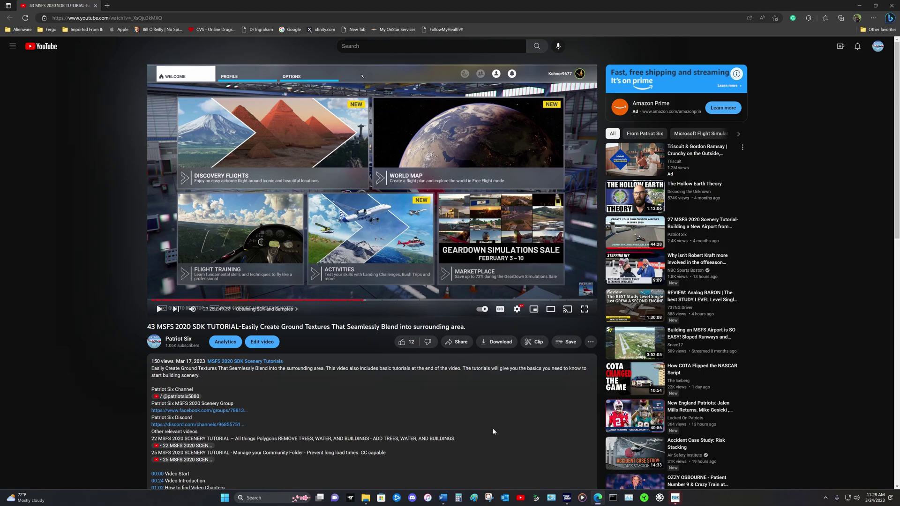
pyautogui.scroll(-3, 488, 431)
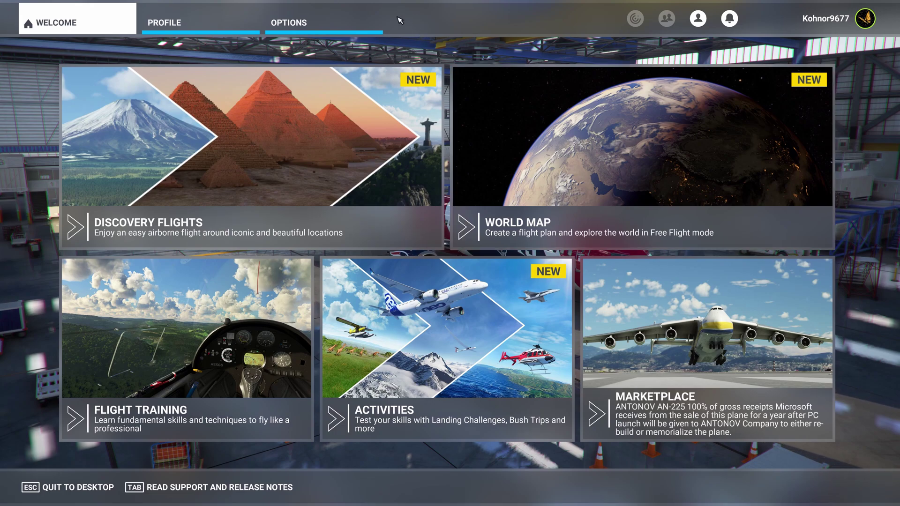
# Turn on Developer Mode in the simulator's general options and save the change.
pyautogui.click(329, 23)
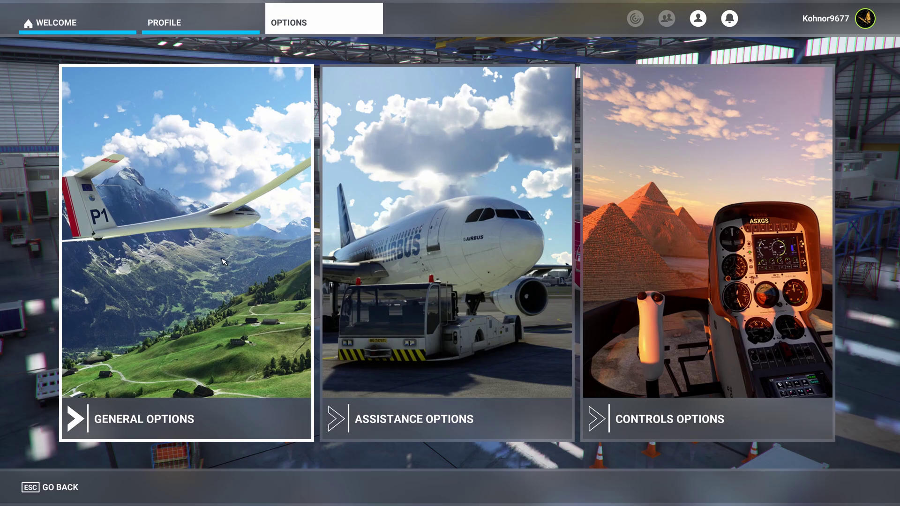
pyautogui.click(200, 269)
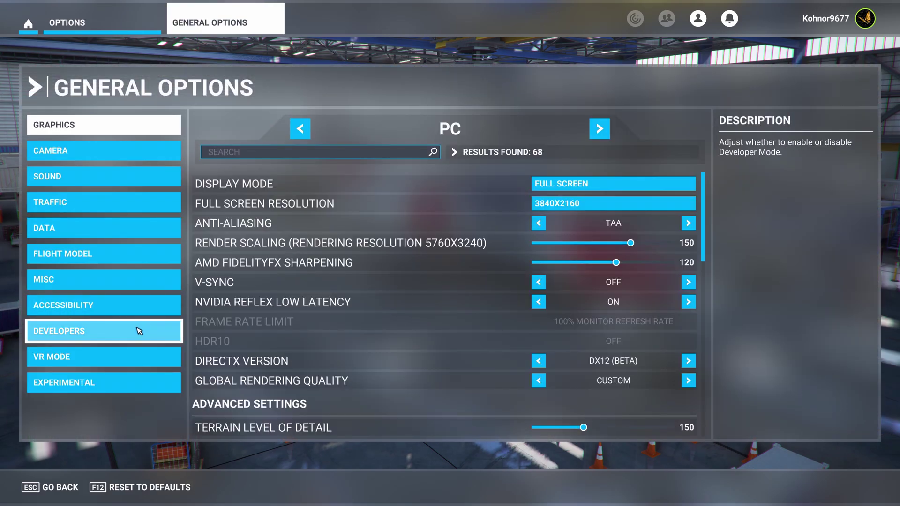
pyautogui.click(139, 331)
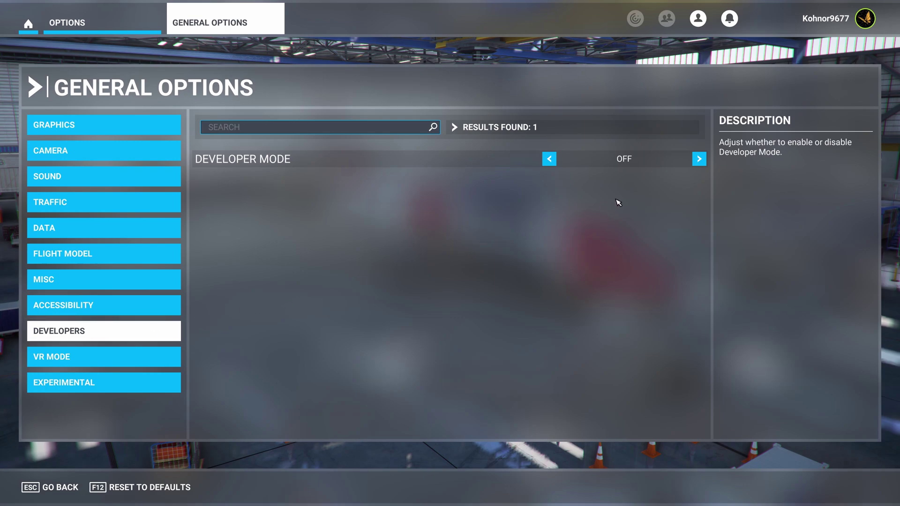
pyautogui.click(699, 159)
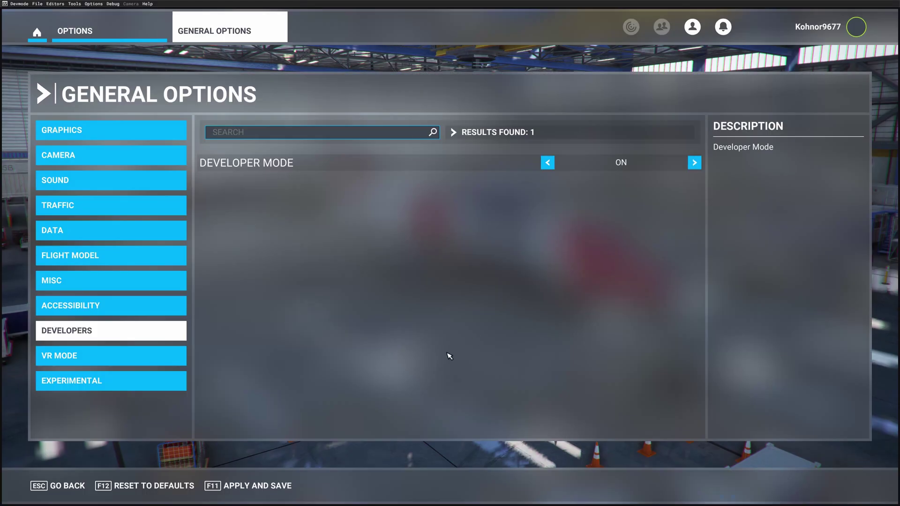
pyautogui.click(271, 486)
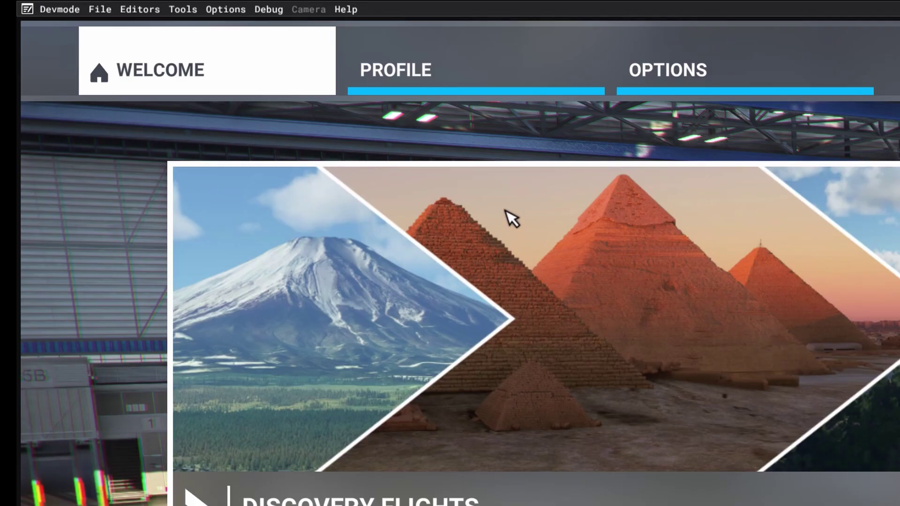
# Download the core SDK installer, launch it, and locate the MSFS SDK folder on the C: drive.
pyautogui.click(353, 9)
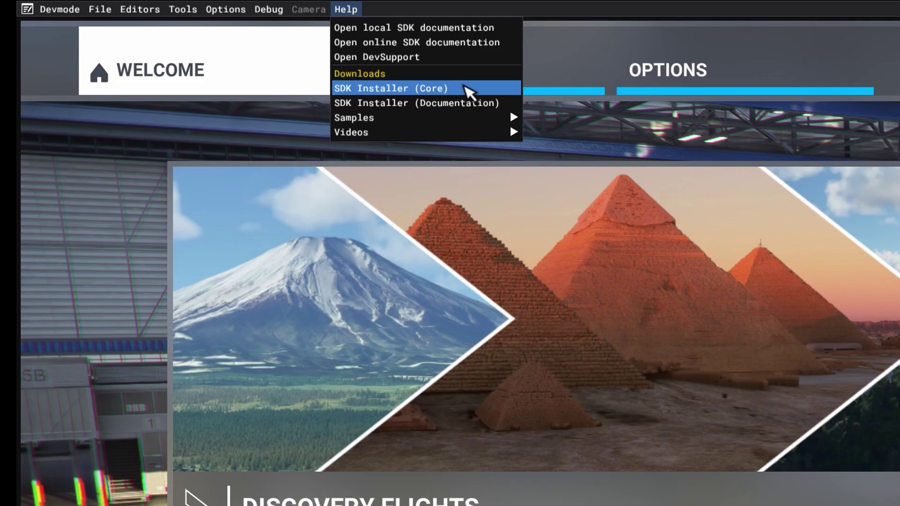
pyautogui.click(464, 87)
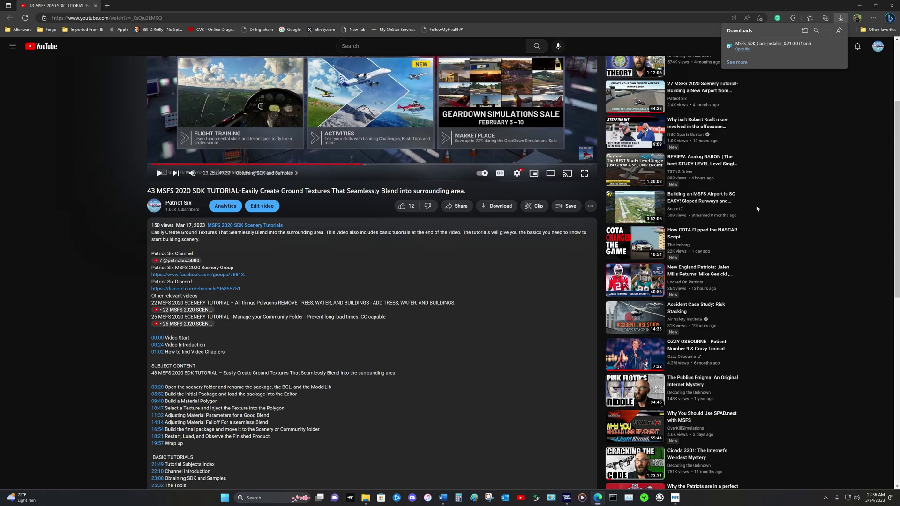
pyautogui.click(742, 49)
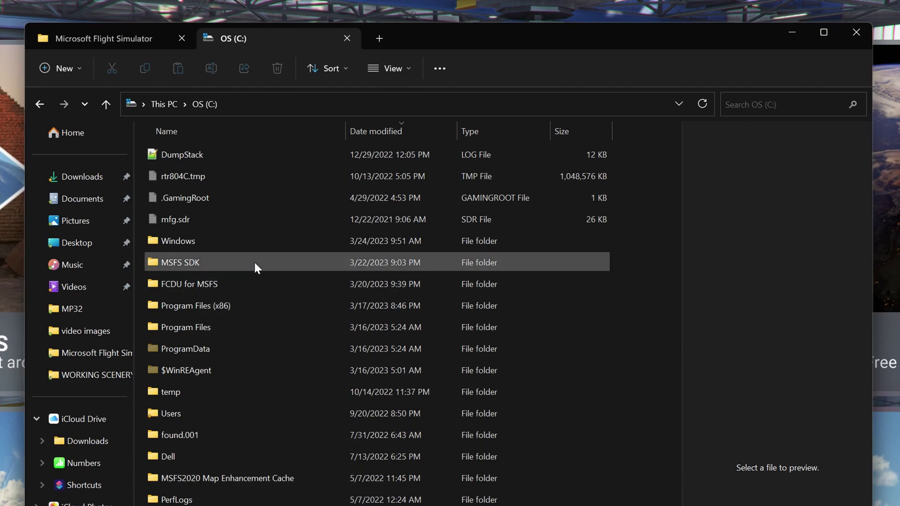
pyautogui.moveTo(255, 261)
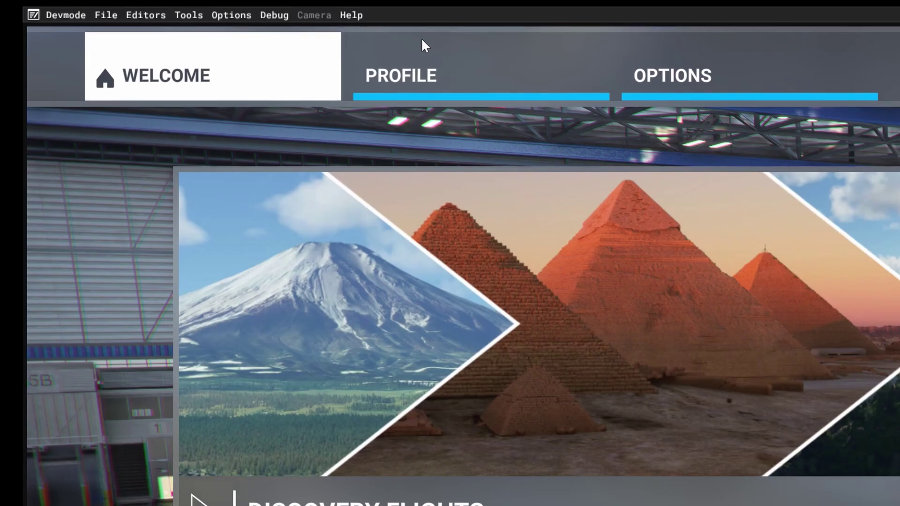
# Download the SDK Samples installer from the simulator's developer help resources.
pyautogui.click(356, 16)
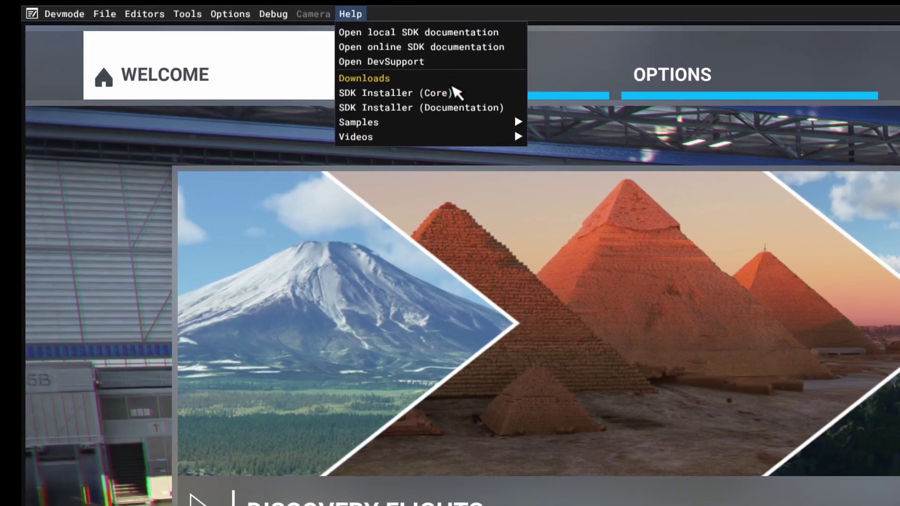
pyautogui.moveTo(418, 127)
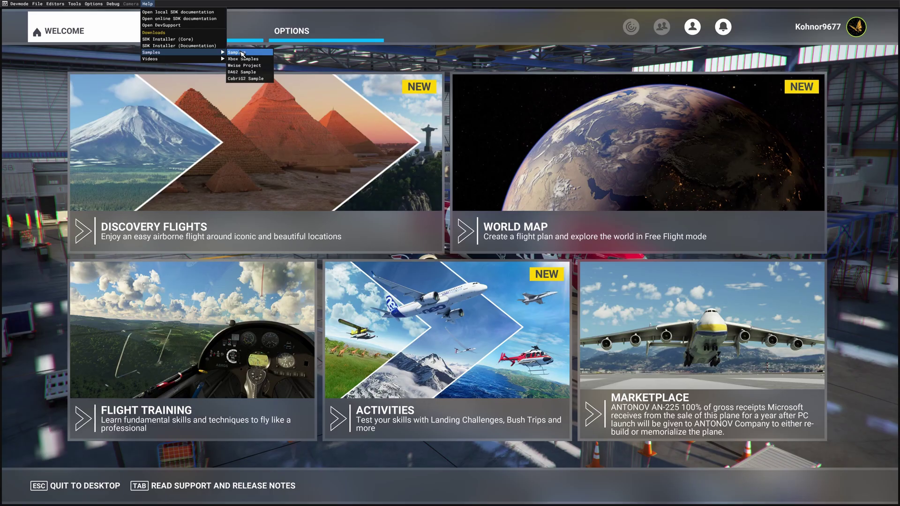
pyautogui.click(241, 53)
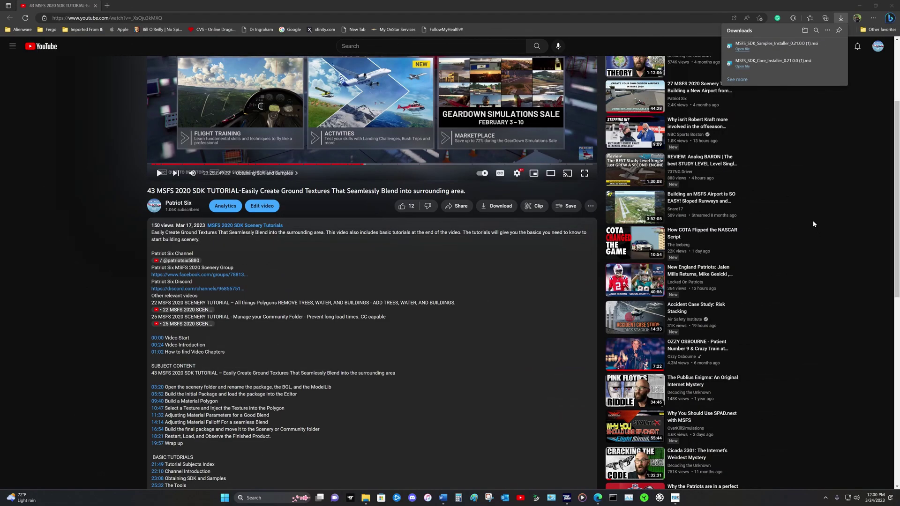
# Launch the downloaded SDK Samples installer, and refresh the SDK updates list in the simulator's Developer Mode.
pyautogui.click(745, 51)
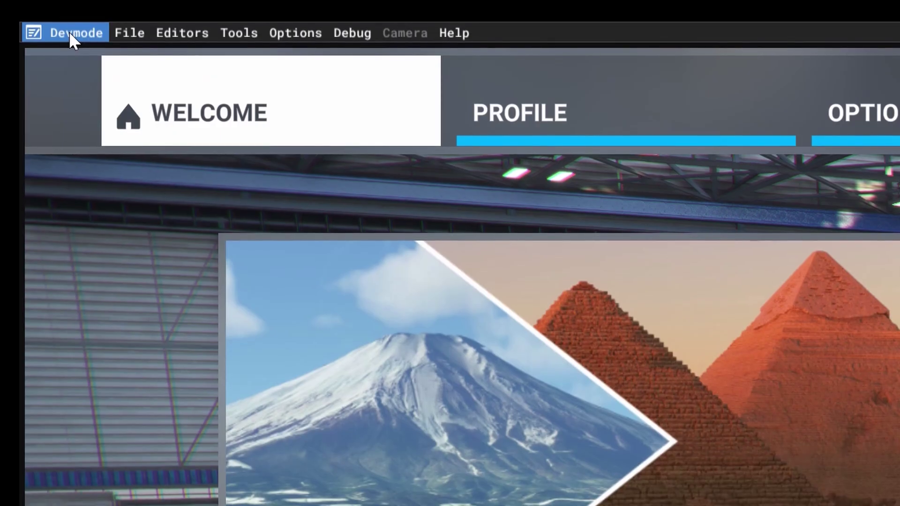
pyautogui.click(18, 5)
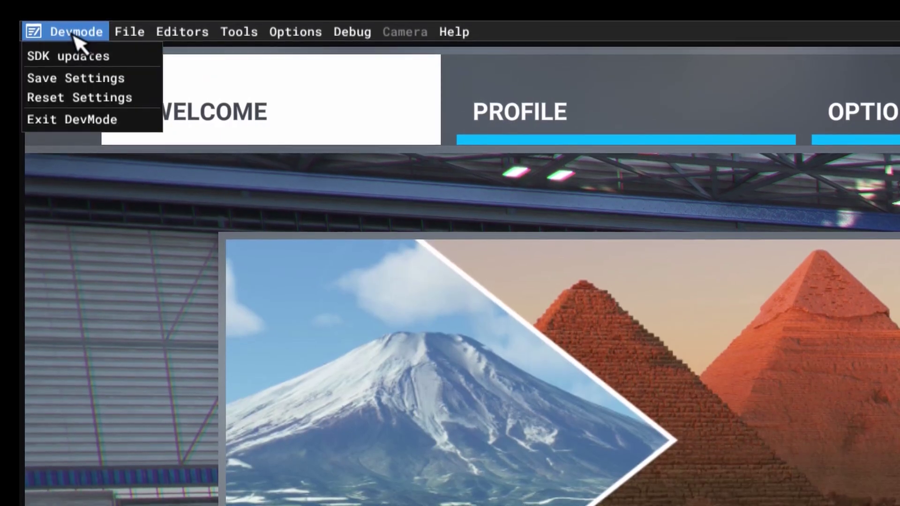
pyautogui.click(120, 57)
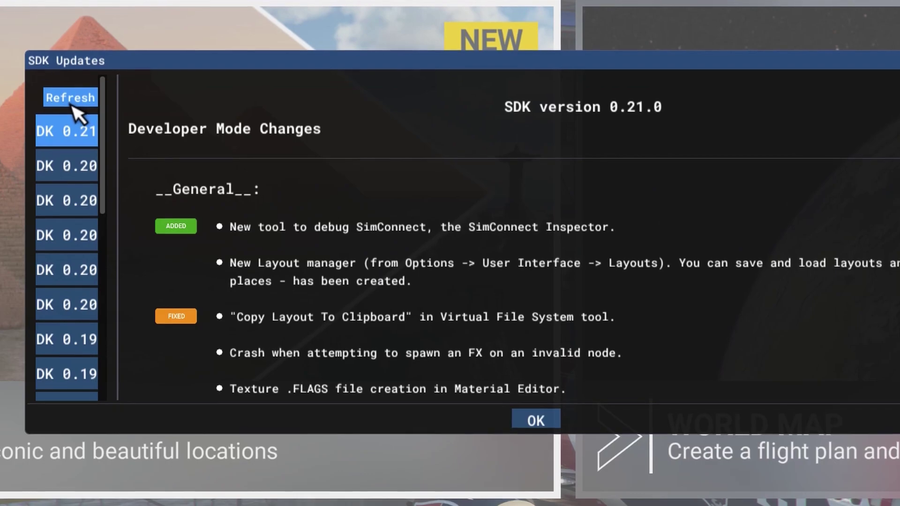
pyautogui.click(72, 99)
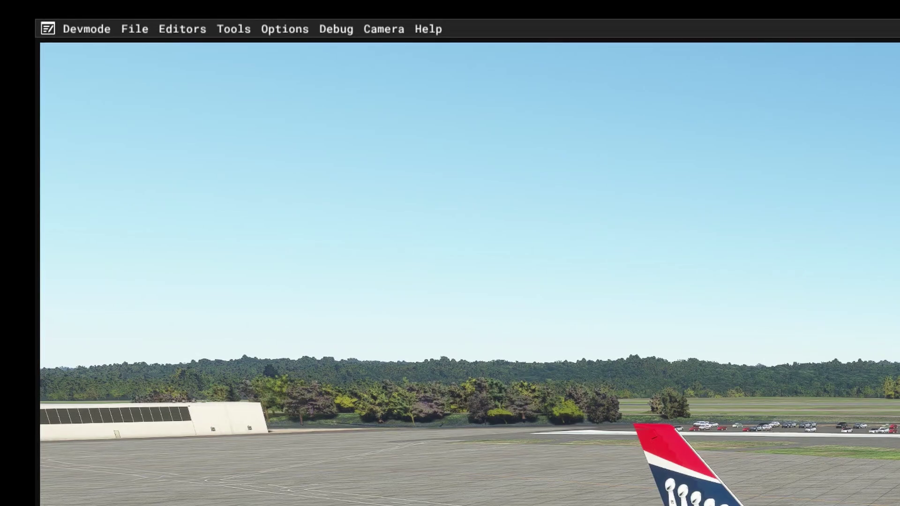
# Open the Project Editor in the simulator's Developer Mode.
pyautogui.click(233, 31)
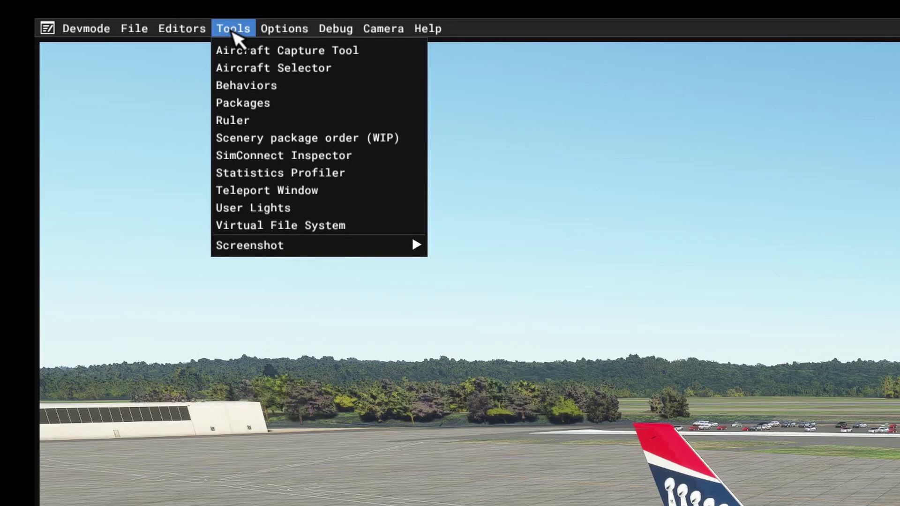
pyautogui.click(635, 295)
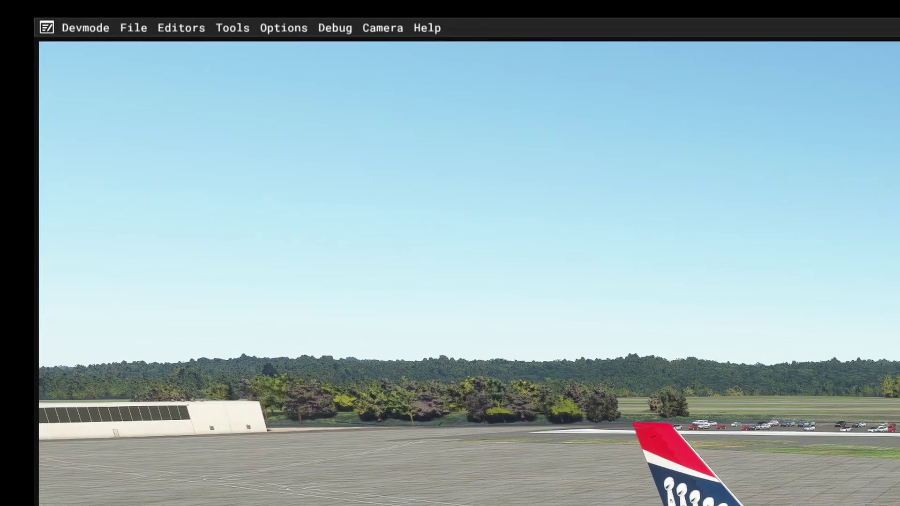
pyautogui.click(180, 29)
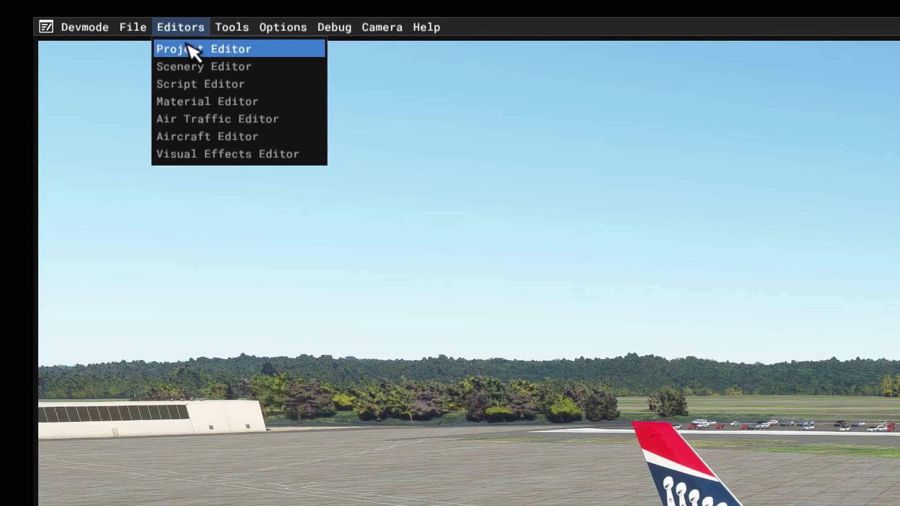
pyautogui.click(190, 49)
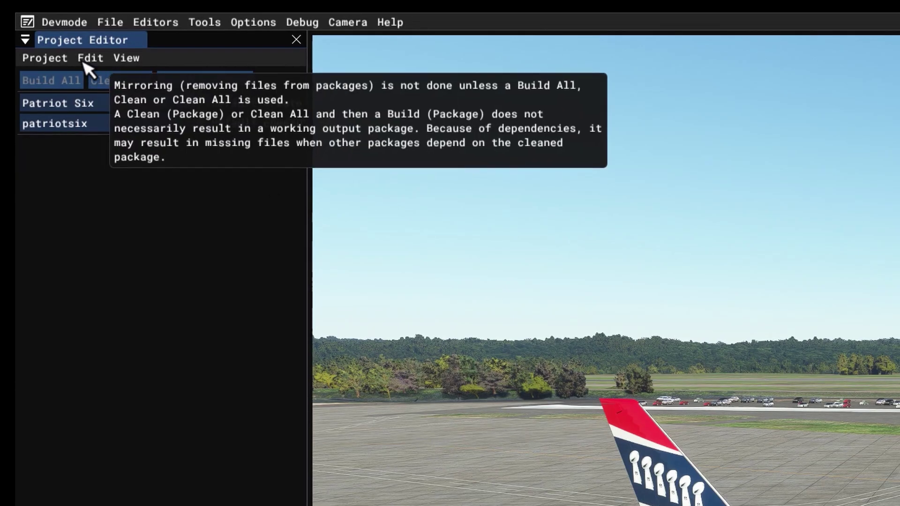
# Undock the Project Editor window and resize it wider and much shorter over the scene.
pyautogui.click(63, 49)
pyautogui.moveTo(62, 49); pyautogui.dragTo(297, 140)
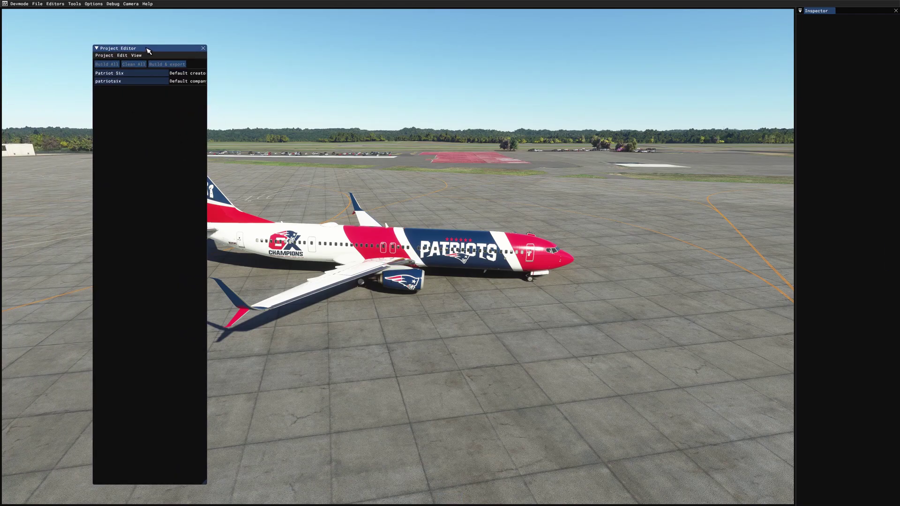
pyautogui.moveTo(119, 50); pyautogui.dragTo(550, 53)
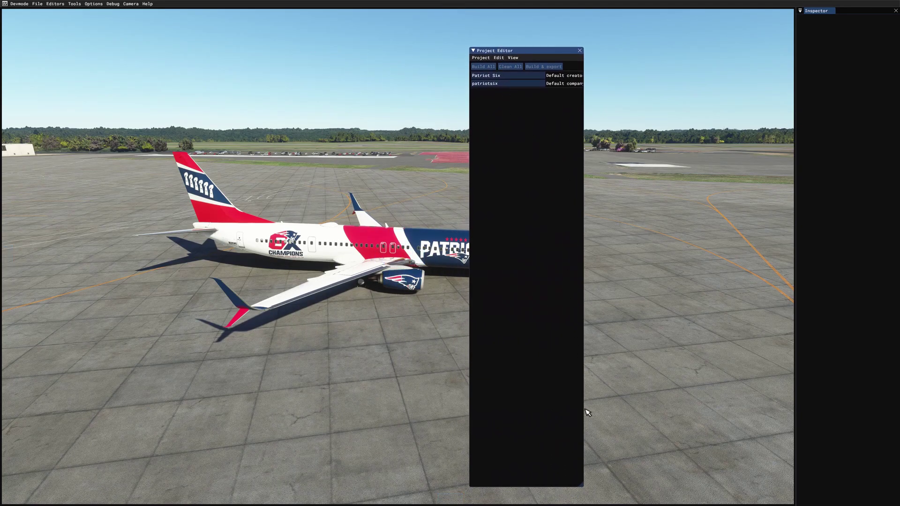
pyautogui.moveTo(583, 412); pyautogui.dragTo(622, 405)
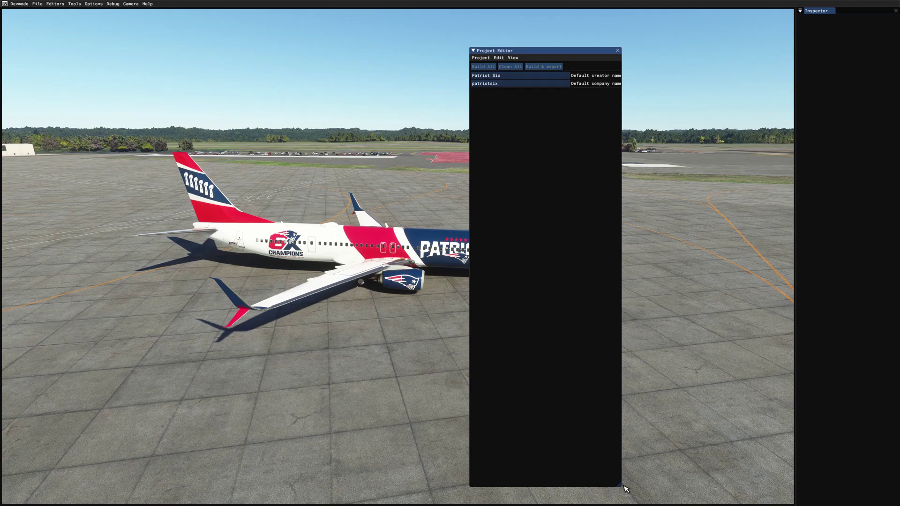
pyautogui.moveTo(618, 484); pyautogui.dragTo(680, 221)
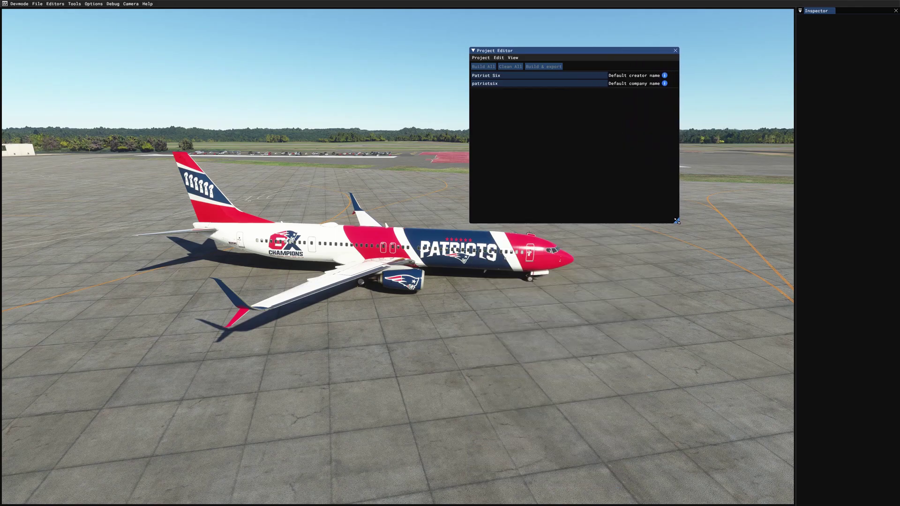
pyautogui.moveTo(611, 53); pyautogui.dragTo(586, 97)
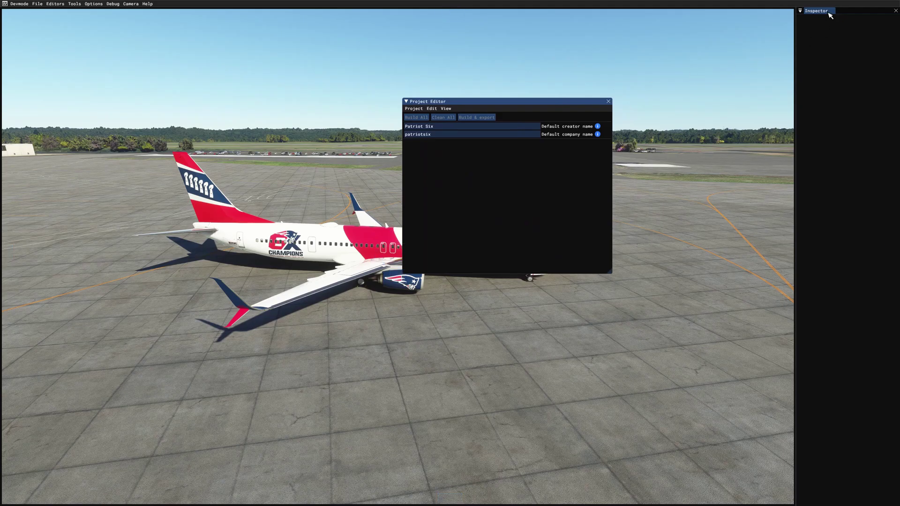
# Undock the Inspector window from the side of the scene and shrink its height.
pyautogui.click(828, 14)
pyautogui.moveTo(818, 229); pyautogui.dragTo(783, 253)
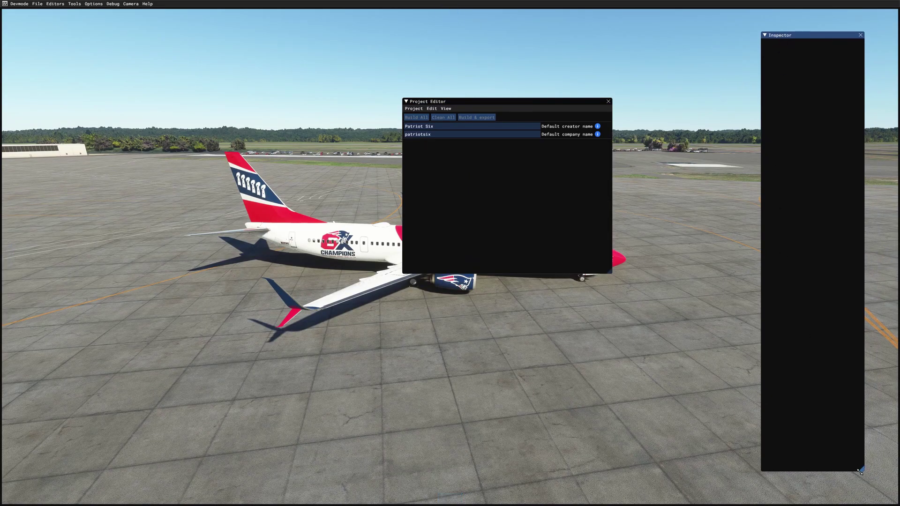
pyautogui.moveTo(863, 470); pyautogui.dragTo(877, 211)
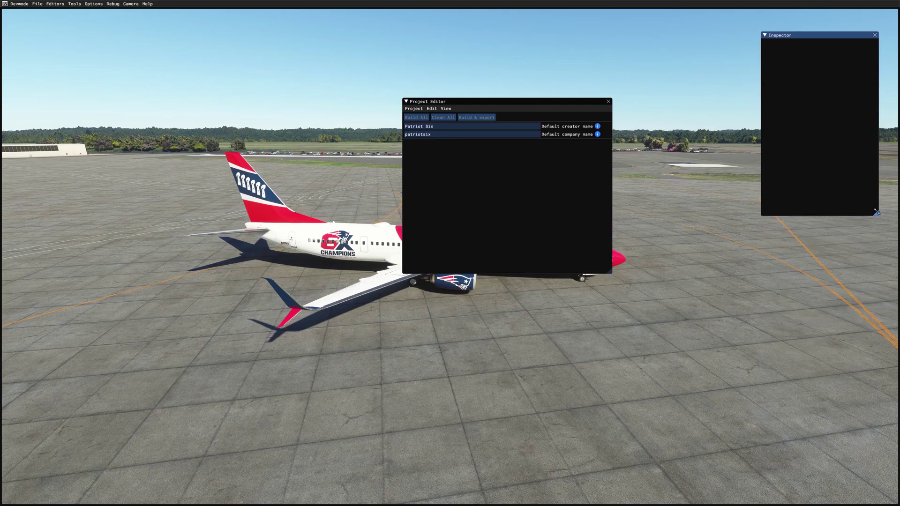
# Arrange the Project Editor below the Inspector, clear of the aircraft, and narrow the Project Editor window.
pyautogui.moveTo(498, 106); pyautogui.dragTo(776, 306)
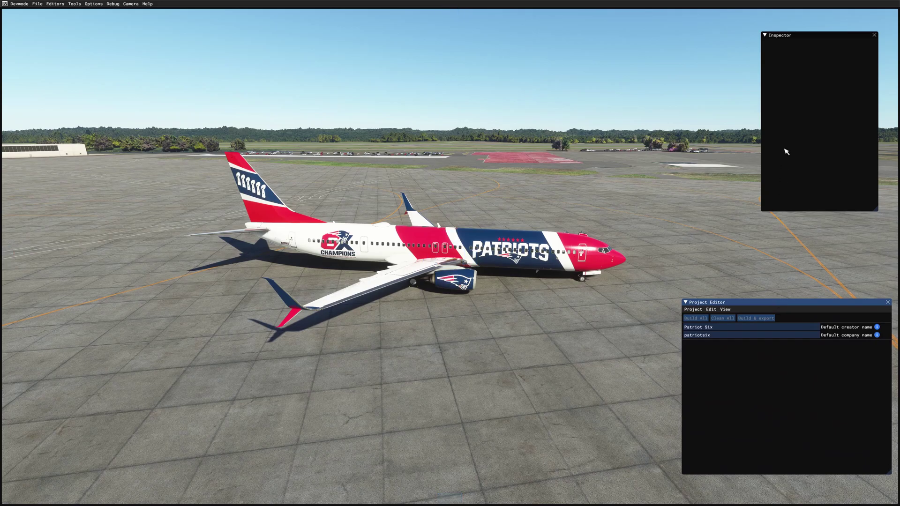
pyautogui.moveTo(829, 35); pyautogui.dragTo(838, 31)
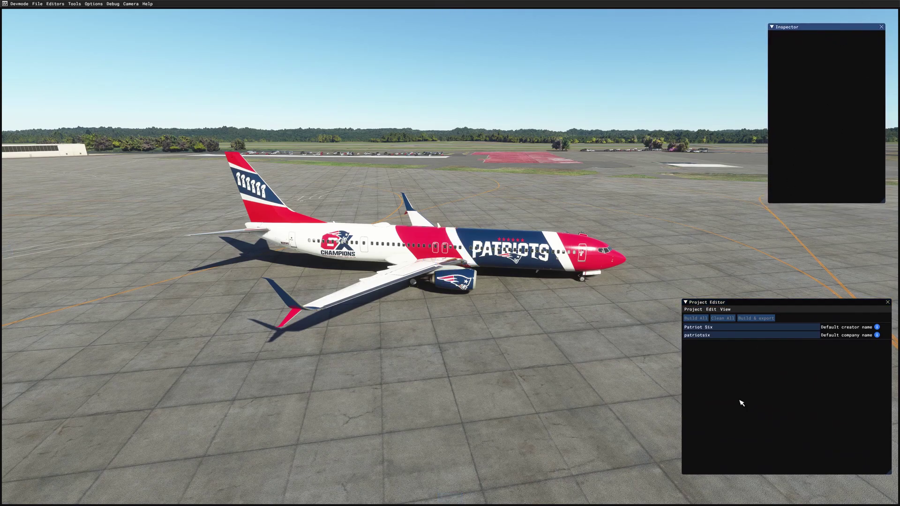
pyautogui.moveTo(682, 380); pyautogui.dragTo(725, 380)
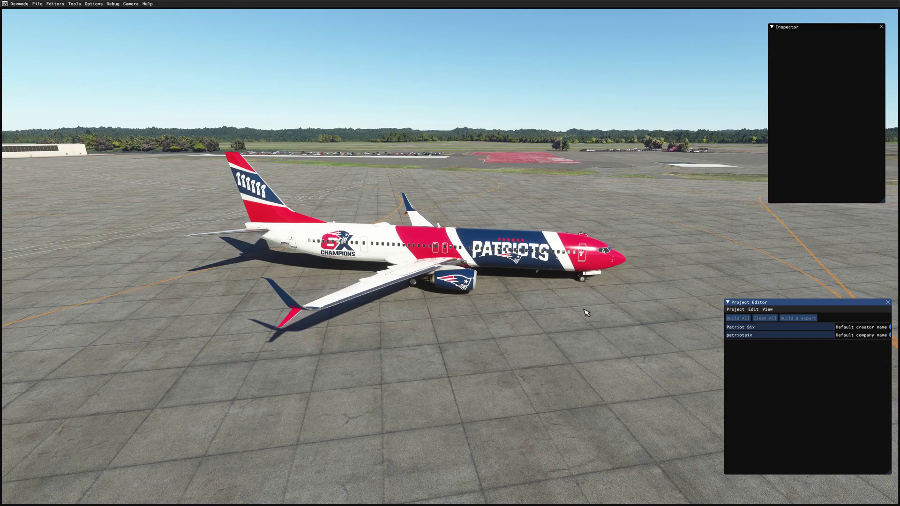
pyautogui.moveTo(825, 28); pyautogui.dragTo(816, 30)
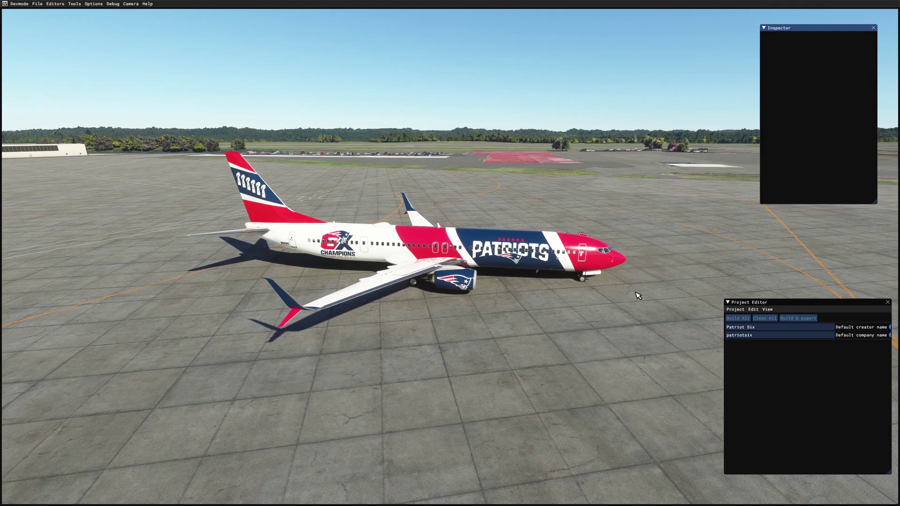
# Hide the Inspector window through the Project Editor's view options and show it again.
pyautogui.click(768, 309)
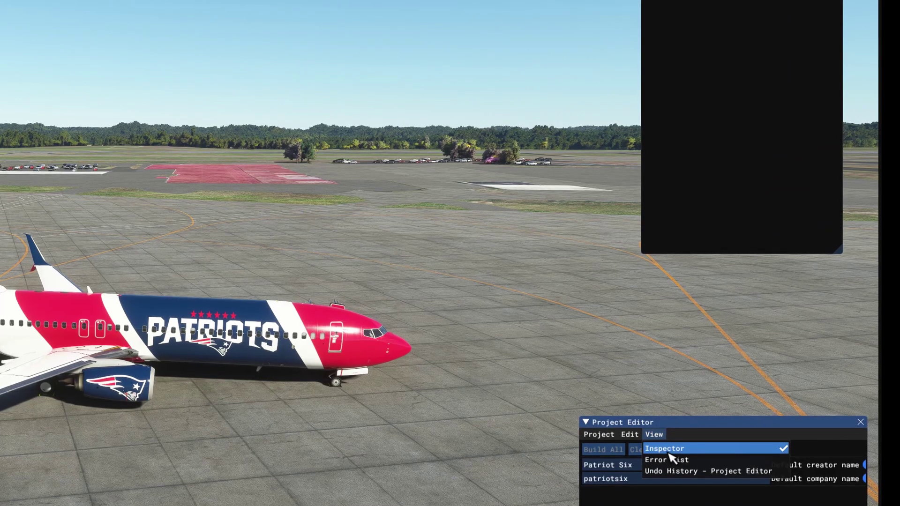
pyautogui.click(773, 318)
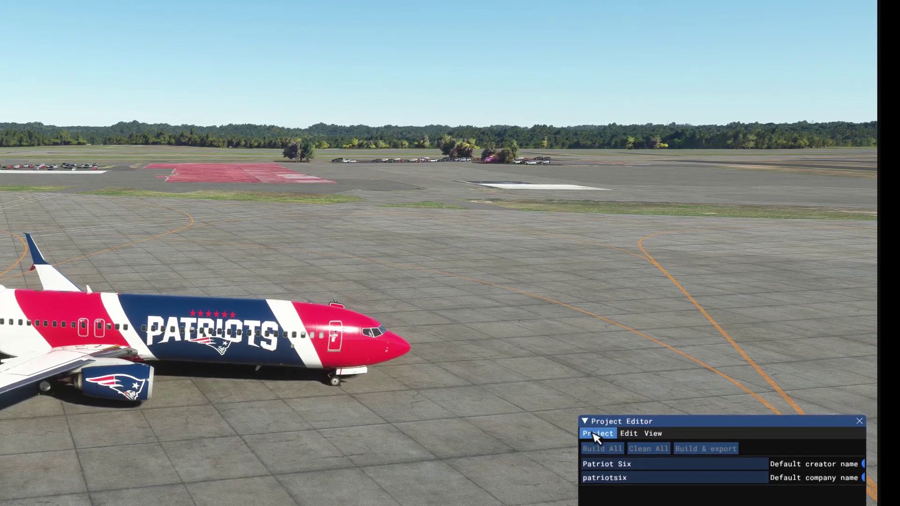
pyautogui.click(653, 434)
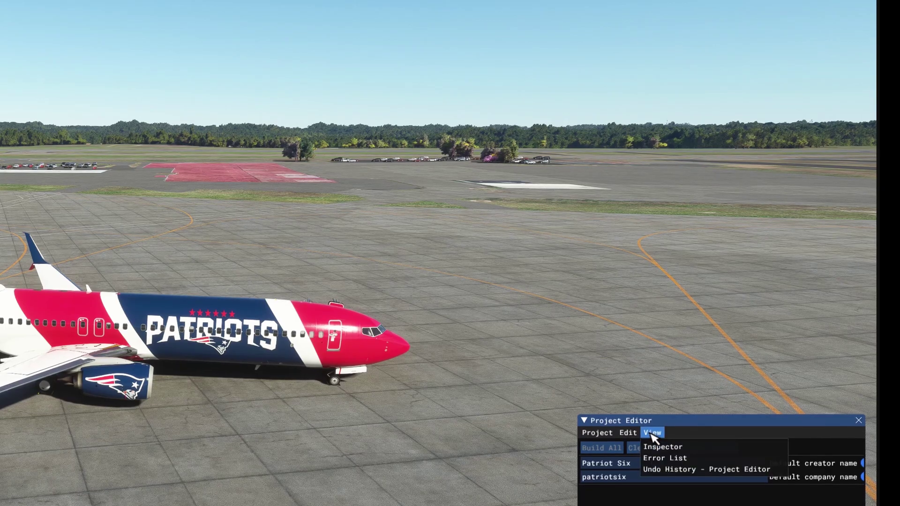
pyautogui.click(664, 445)
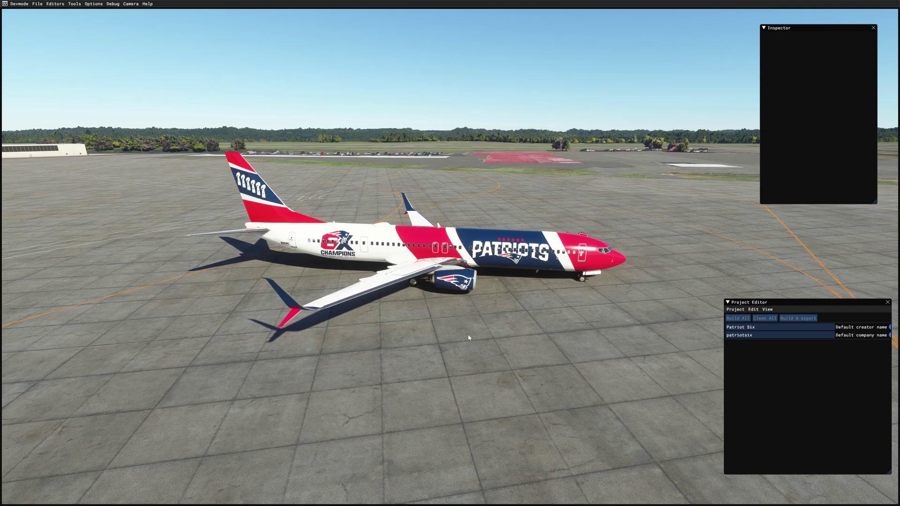
# Switch to File Explorer and examine the Completed Packages folder and the X Saved Scenery Objects folder in WORKING SCENERY FOLDER.
pyautogui.hotkey('alt', 'Tab')
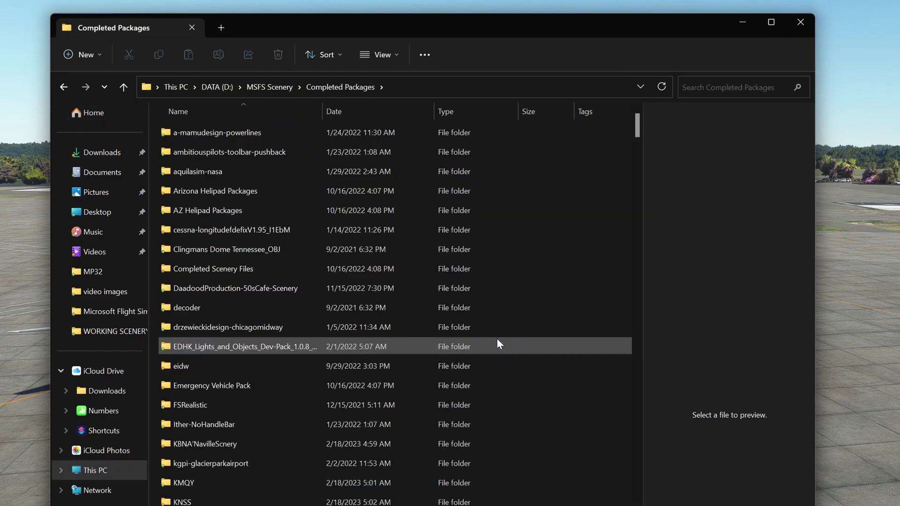
pyautogui.scroll(-1, 511, 383)
pyautogui.scroll(-6, 511, 384)
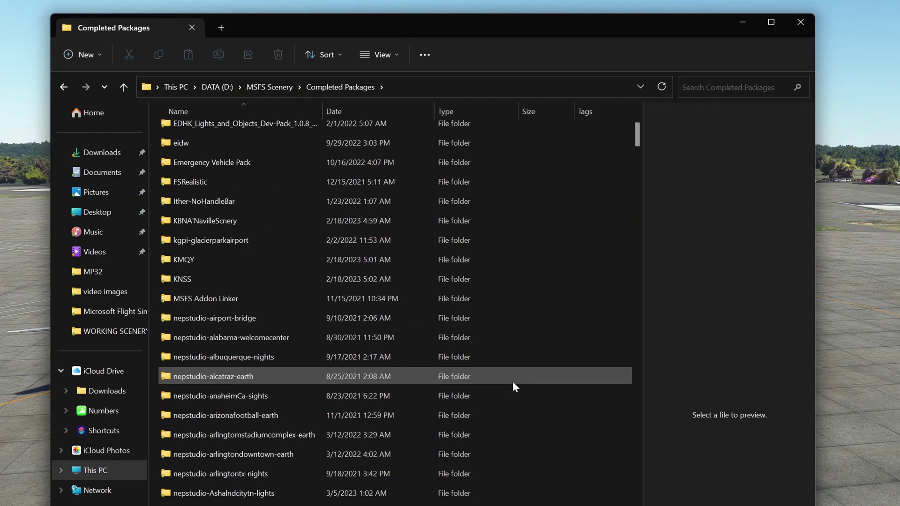
pyautogui.scroll(-3, 517, 380)
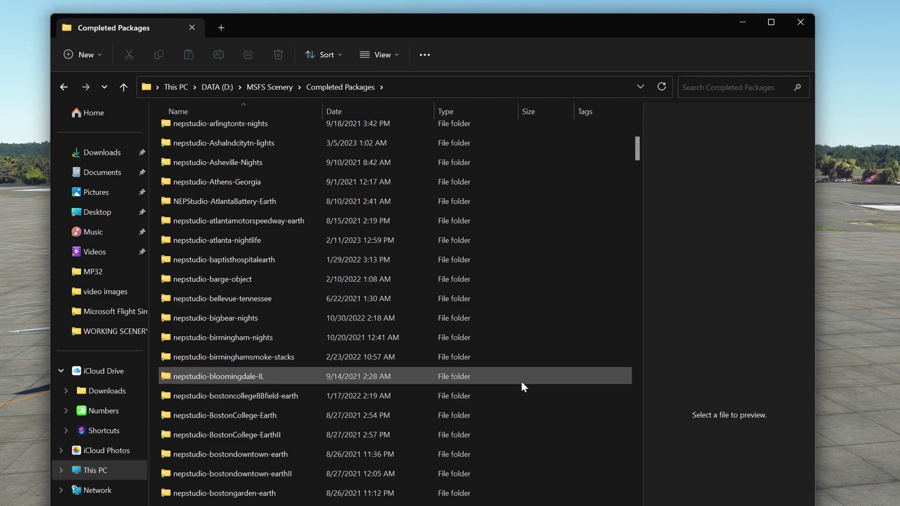
pyautogui.scroll(-2, 522, 381)
pyautogui.scroll(4, 529, 385)
pyautogui.scroll(8, 541, 389)
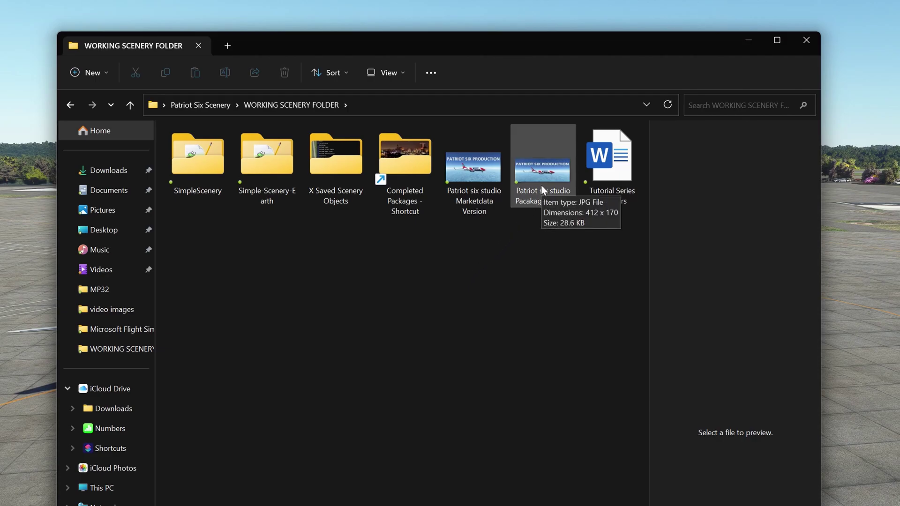
pyautogui.click(336, 157)
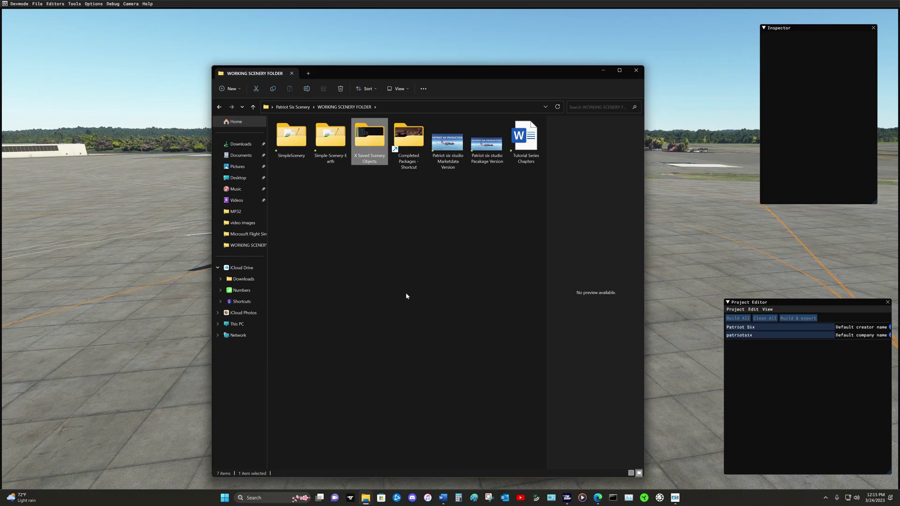
# Switch back to the simulator and activate the free-moving Developer Mode camera.
pyautogui.hotkey('alt', 'Tab')
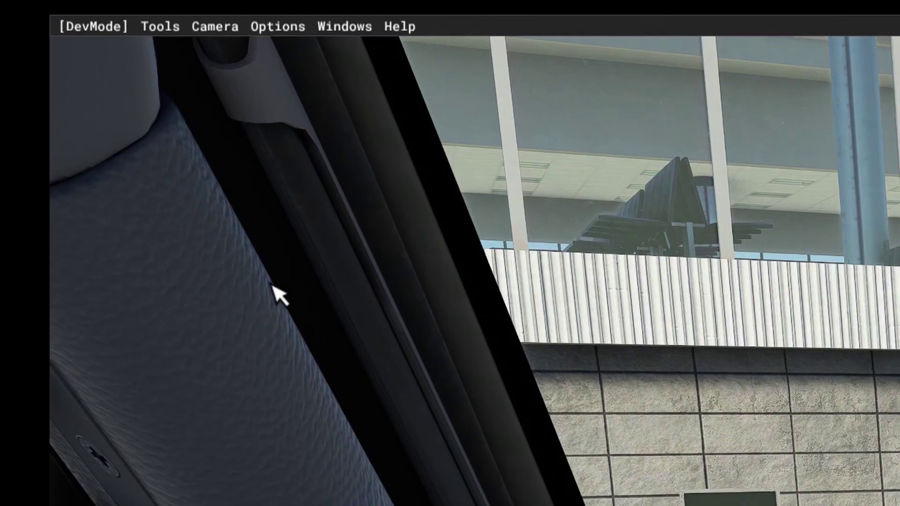
pyautogui.click(209, 26)
pyautogui.click(225, 55)
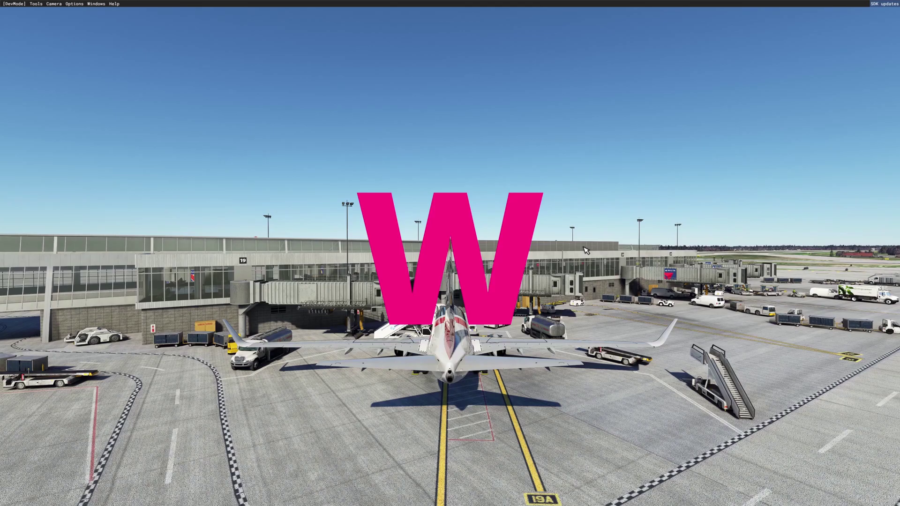
# Move the camera forward, backward, left, right and upward around the aircraft parked at gate 19.
pyautogui.press('w')
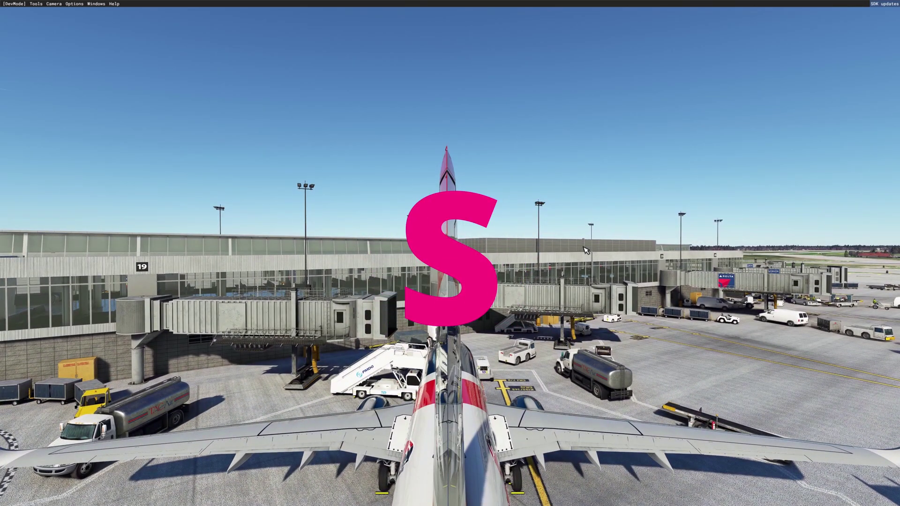
pyautogui.press('s')
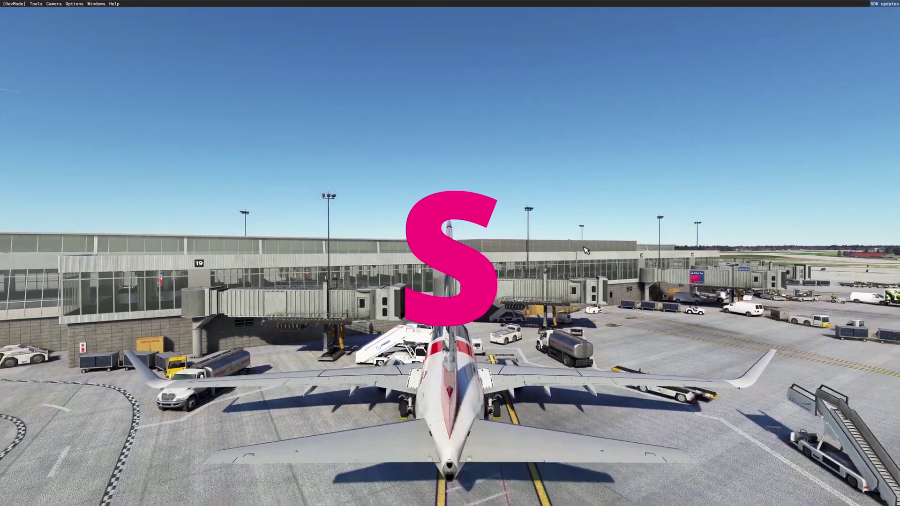
pyautogui.press('a')
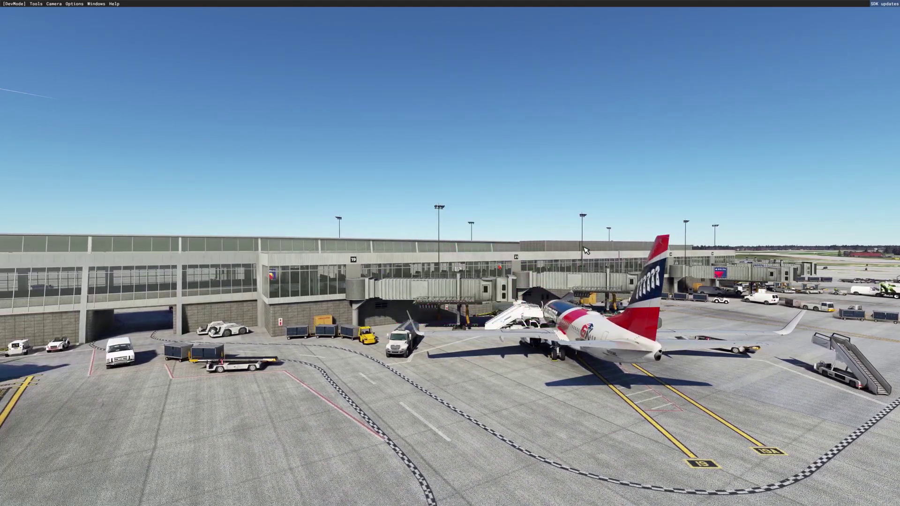
pyautogui.press('d')
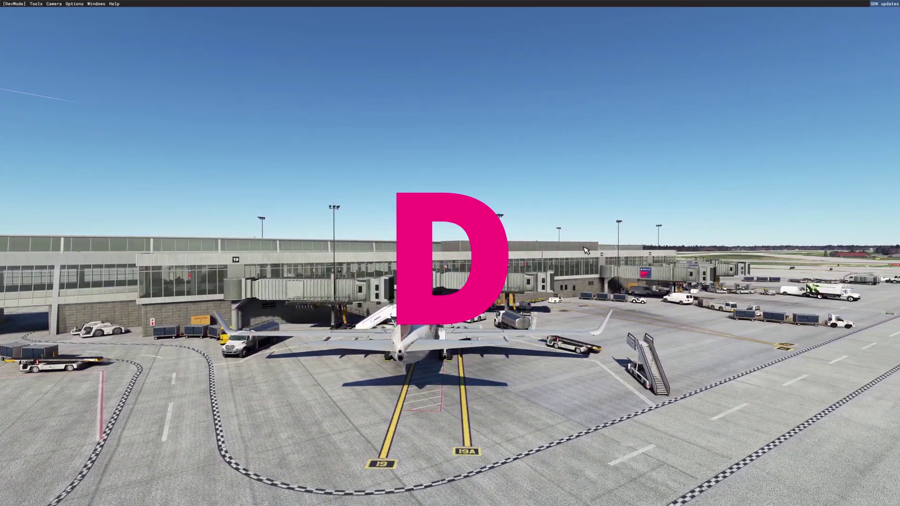
pyautogui.press('r')
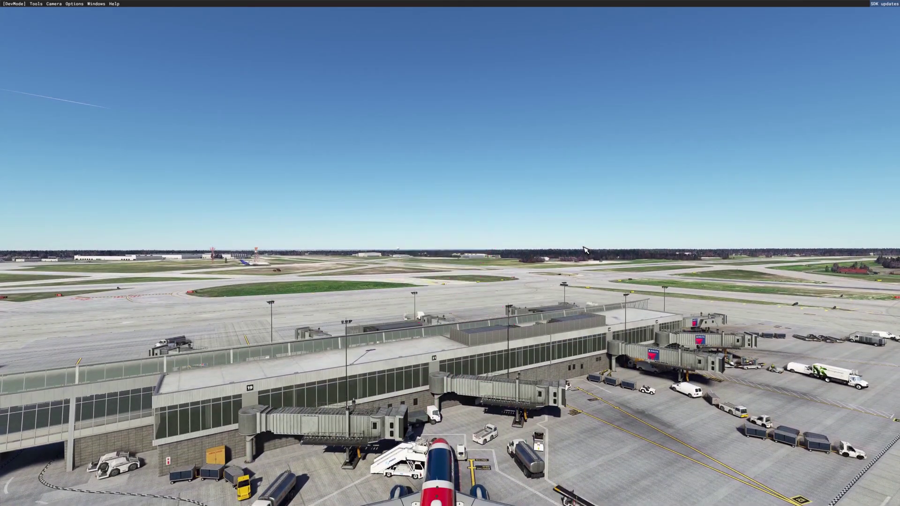
# Lower the Developer Mode camera, turn it left, right, up and down, and roll it to both sides behind the aircraft.
pyautogui.press('f')
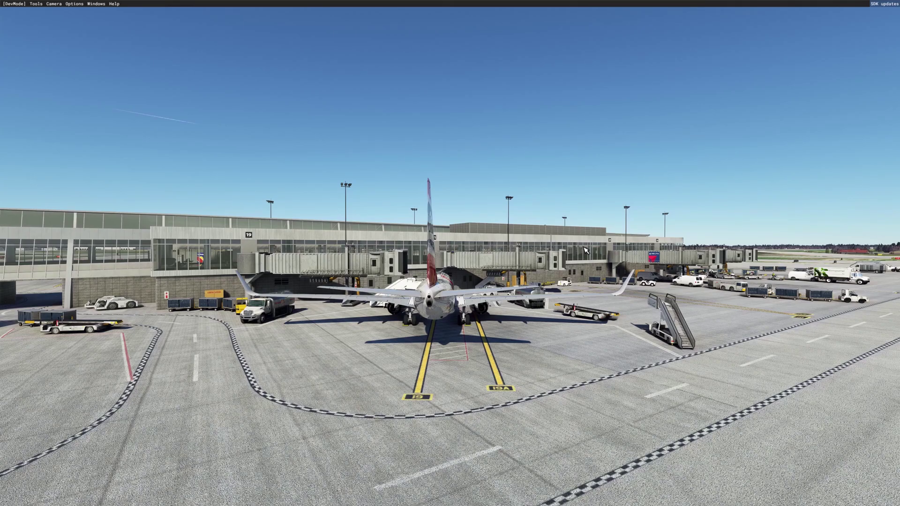
pyautogui.press('4')
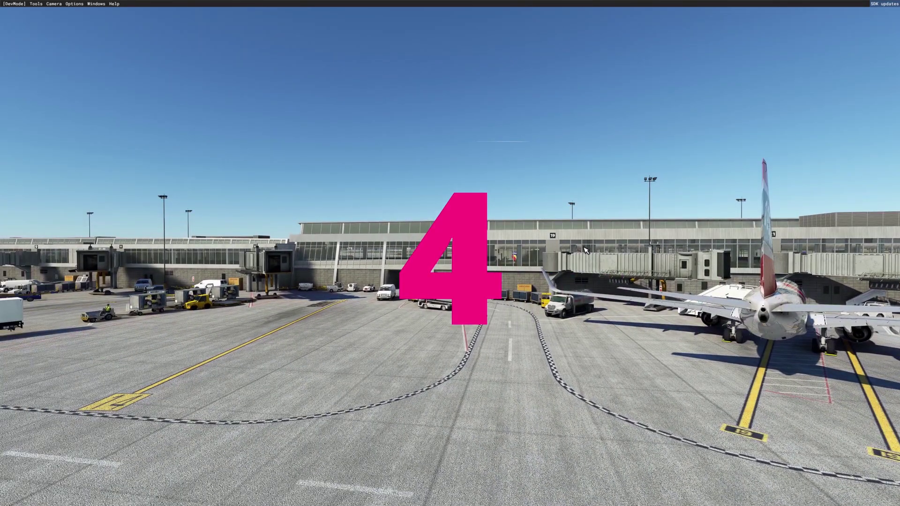
pyautogui.press('6')
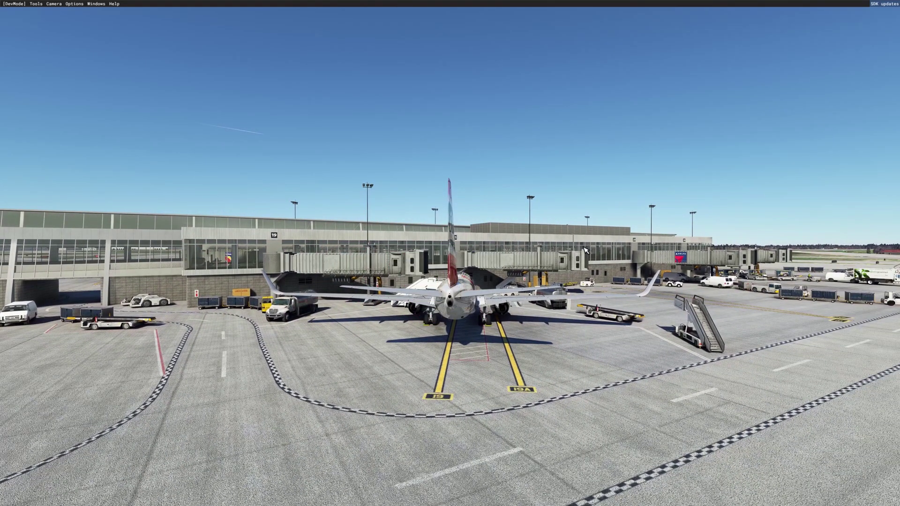
pyautogui.press('8')
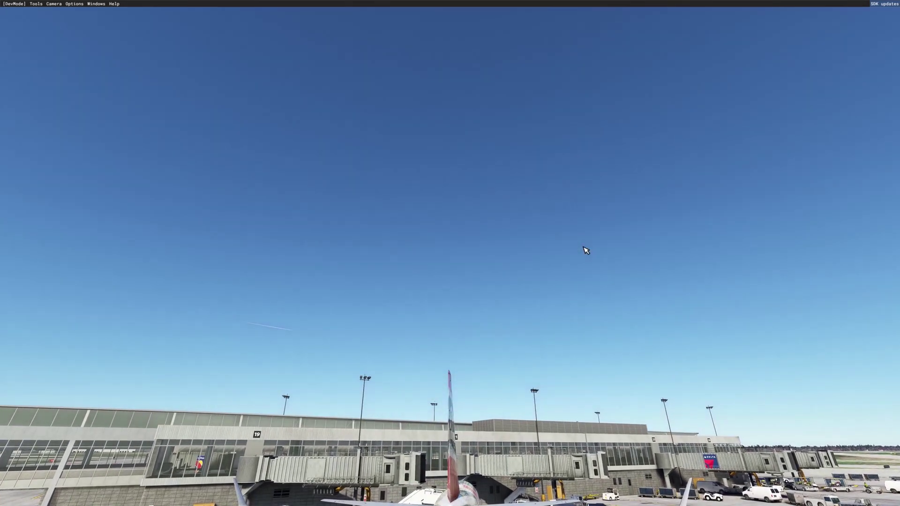
pyautogui.press('2')
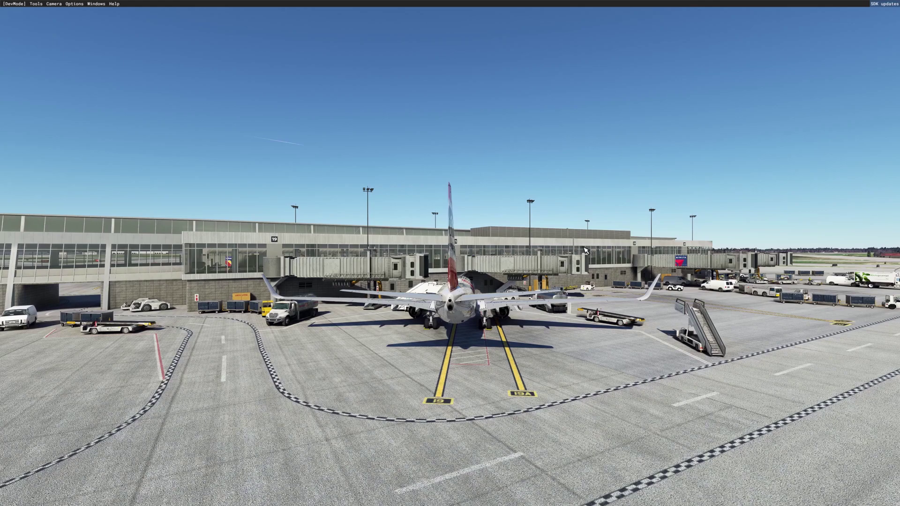
pyautogui.press('7')
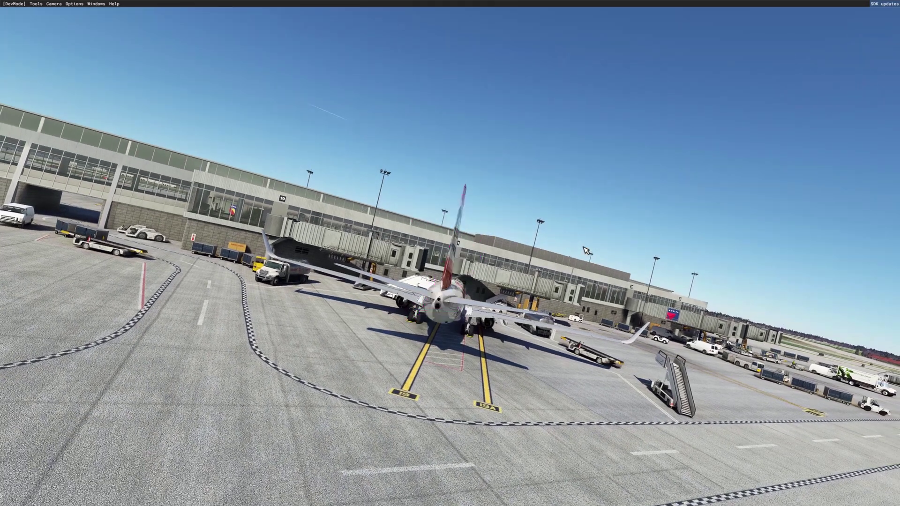
pyautogui.press('9')
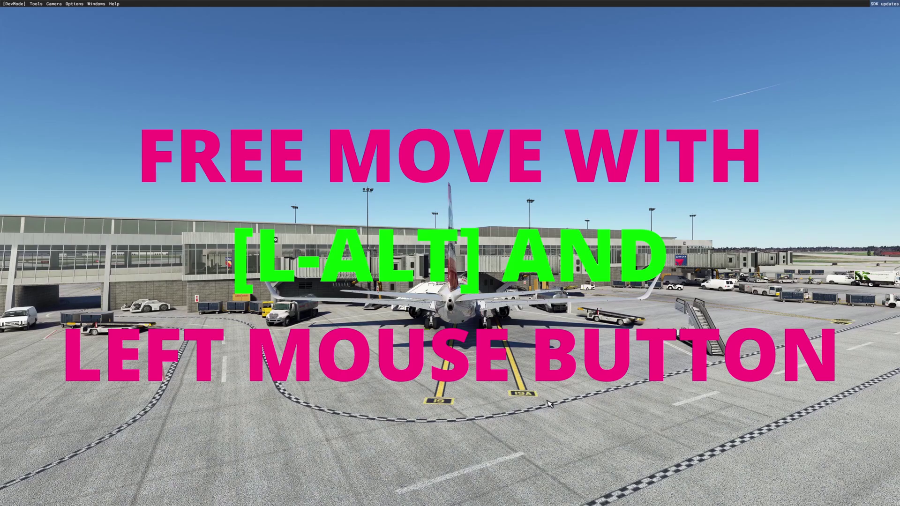
# Look around the parked aircraft with the camera's free mouse movement and reset the view orientation.
pyautogui.moveTo(550, 412)
pyautogui.keyDown('alt'); pyautogui.mouseDown()
pyautogui.moveTo(564, 421)
pyautogui.moveTo(540, 436)
pyautogui.moveTo(550, 419)
pyautogui.moveTo(550, 426)
pyautogui.mouseUp(); pyautogui.keyUp('alt')
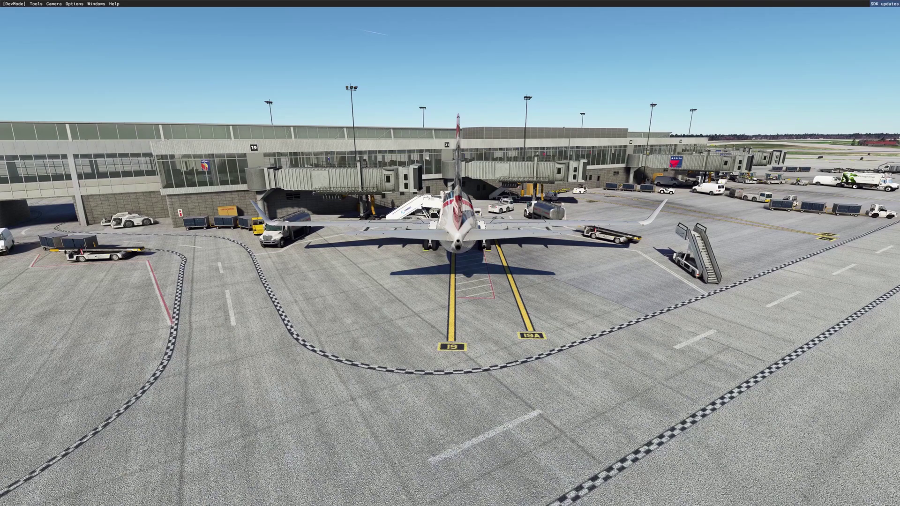
pyautogui.press('5')
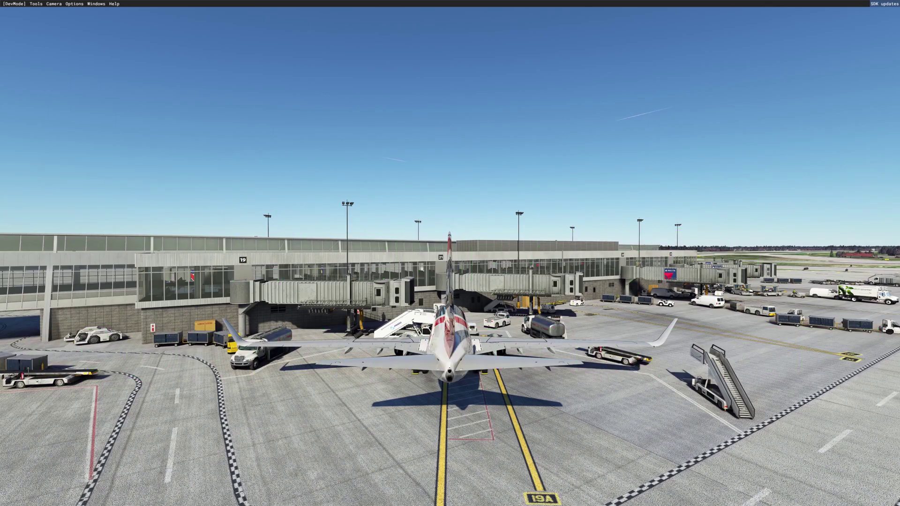
pyautogui.press('5')
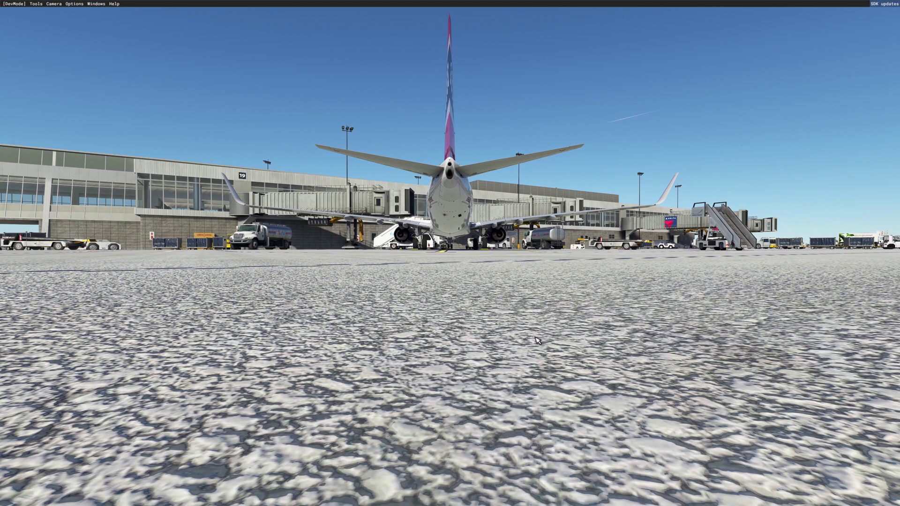
pyautogui.press('6')
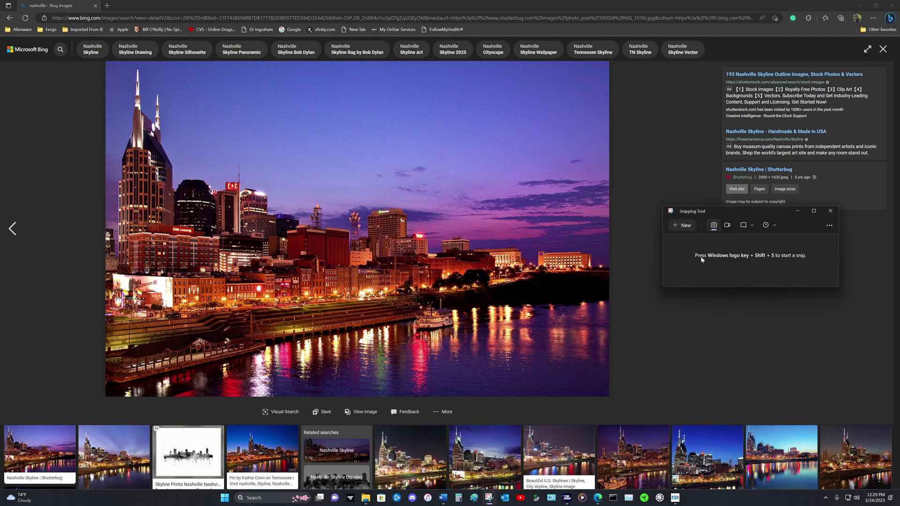
# Capture a wide rectangular snip of the Nashville skyline image in the browser, from the sky down to the riverbank.
pyautogui.click(677, 226)
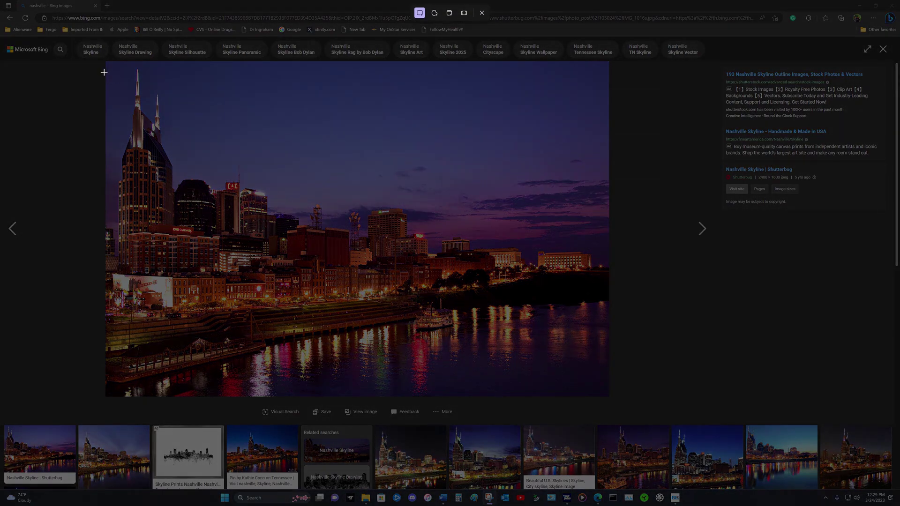
pyautogui.moveTo(107, 66); pyautogui.dragTo(608, 318)
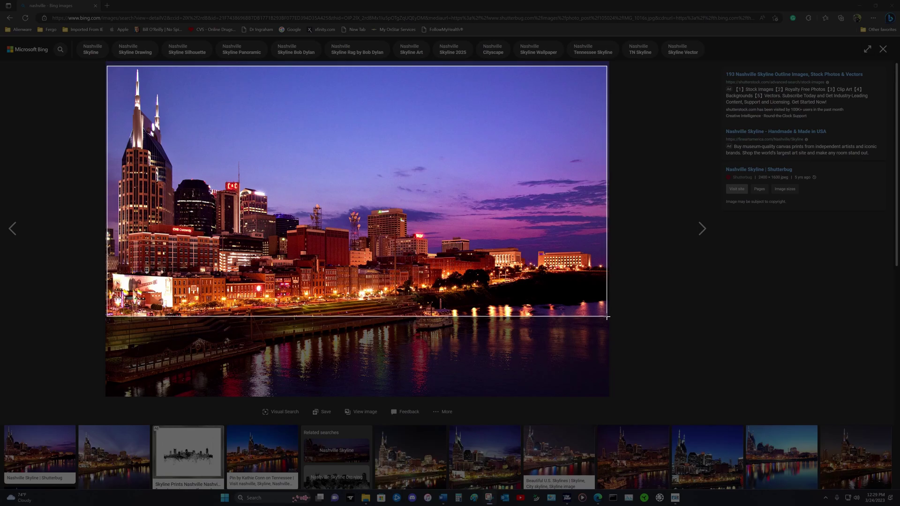
pyautogui.moveTo(608, 318); pyautogui.dragTo(611, 317)
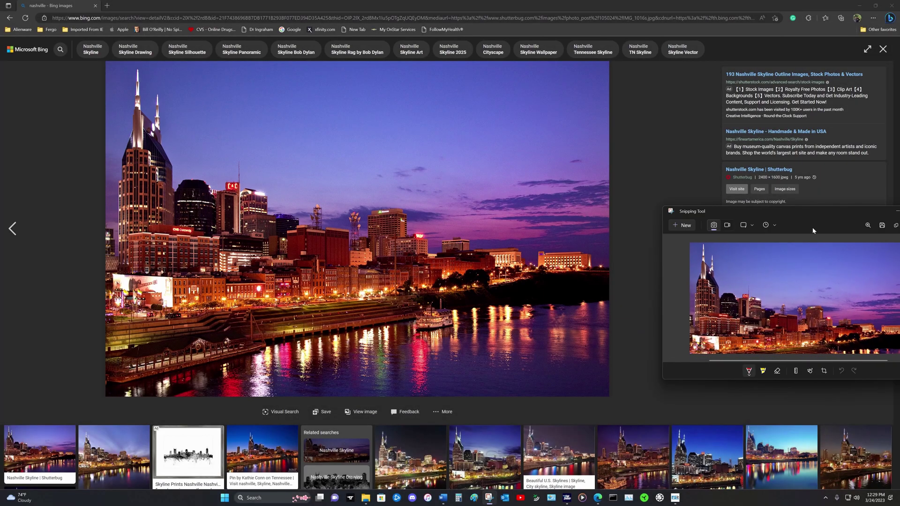
pyautogui.moveTo(806, 216); pyautogui.dragTo(557, 209)
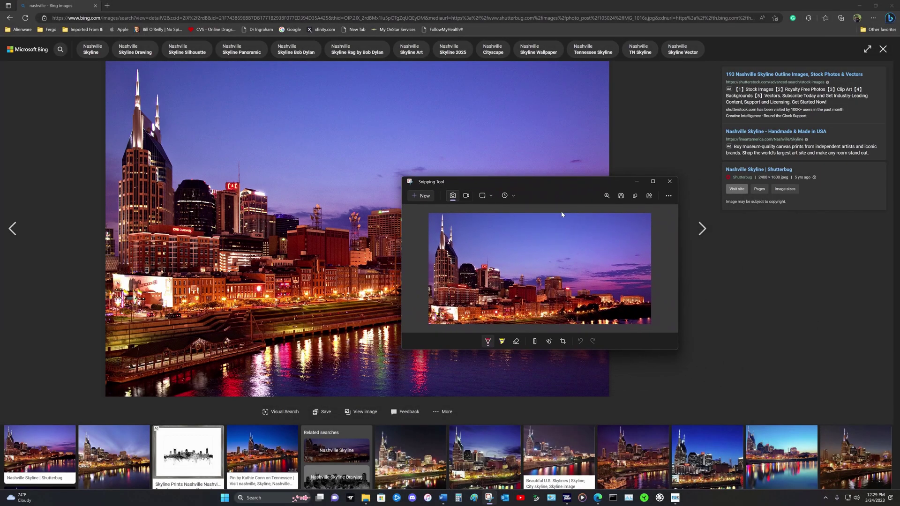
pyautogui.click(774, 294)
pyautogui.hotkey('ctrl', 's')
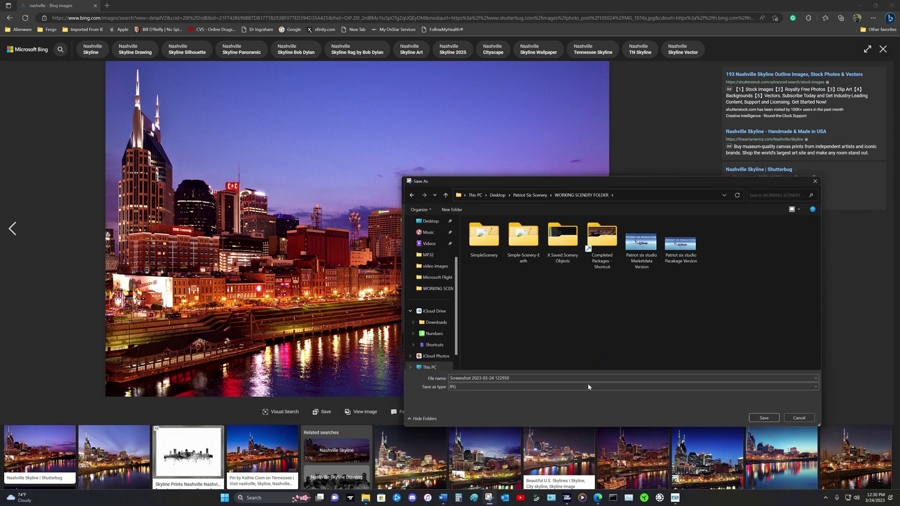
pyautogui.click(765, 419)
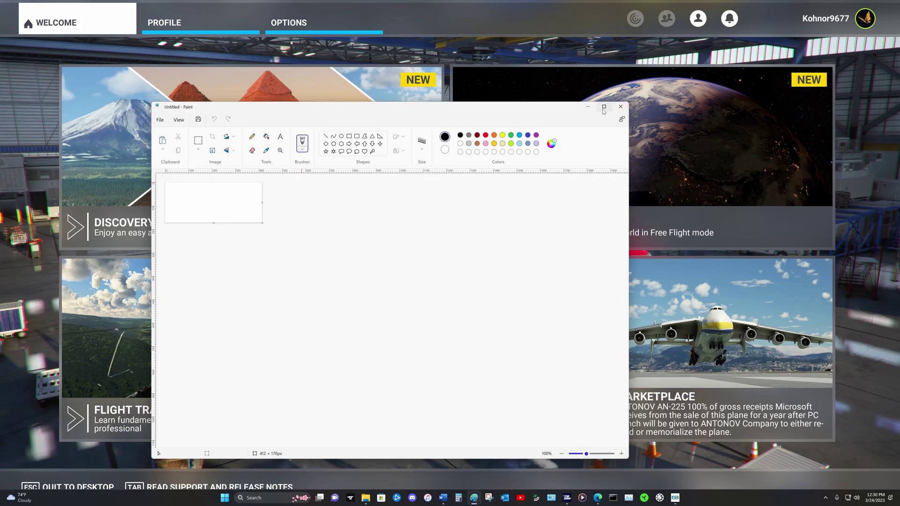
pyautogui.click(605, 111)
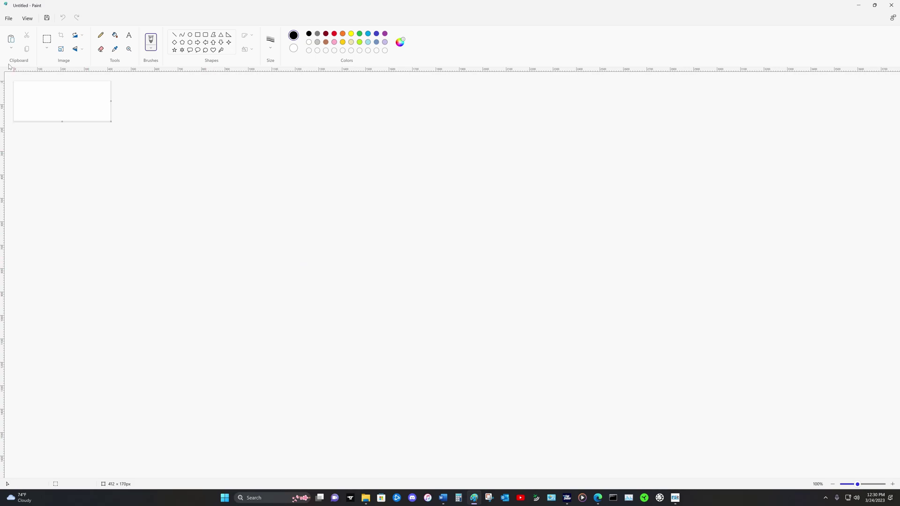
pyautogui.click(7, 20)
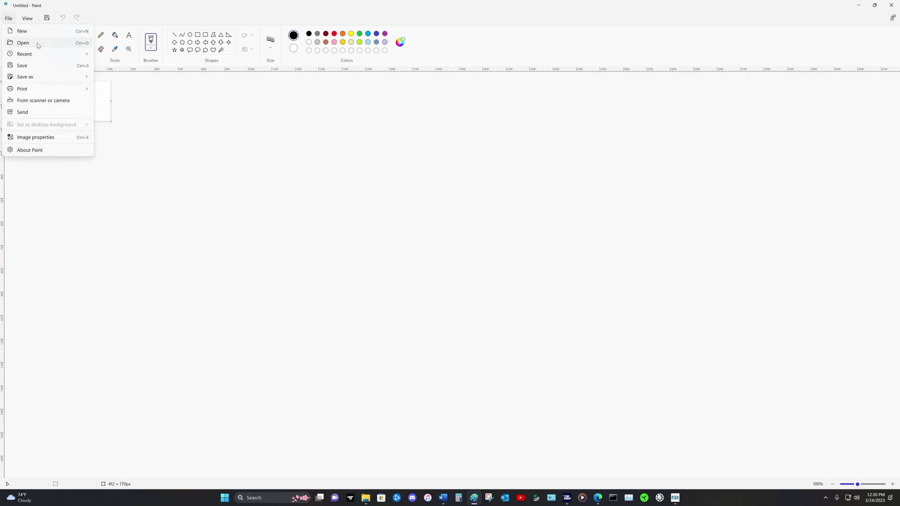
pyautogui.click(23, 43)
pyautogui.click(441, 269)
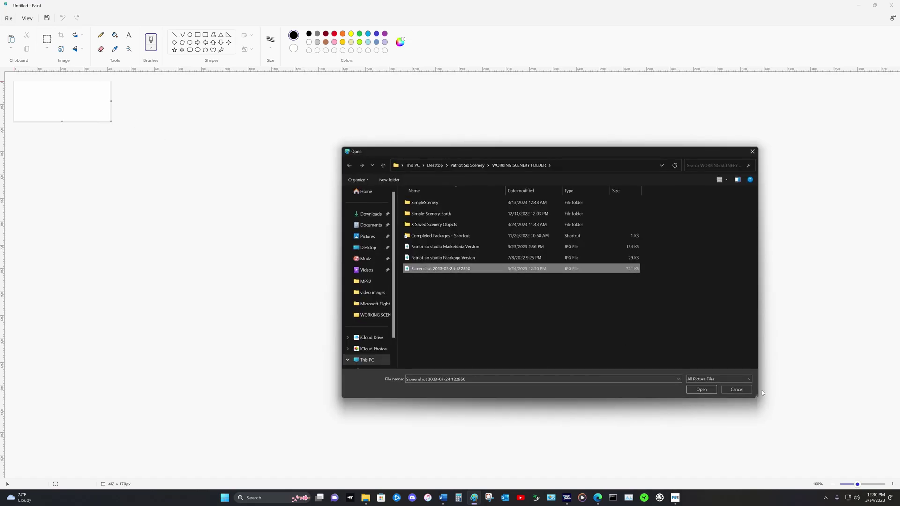
pyautogui.click(705, 391)
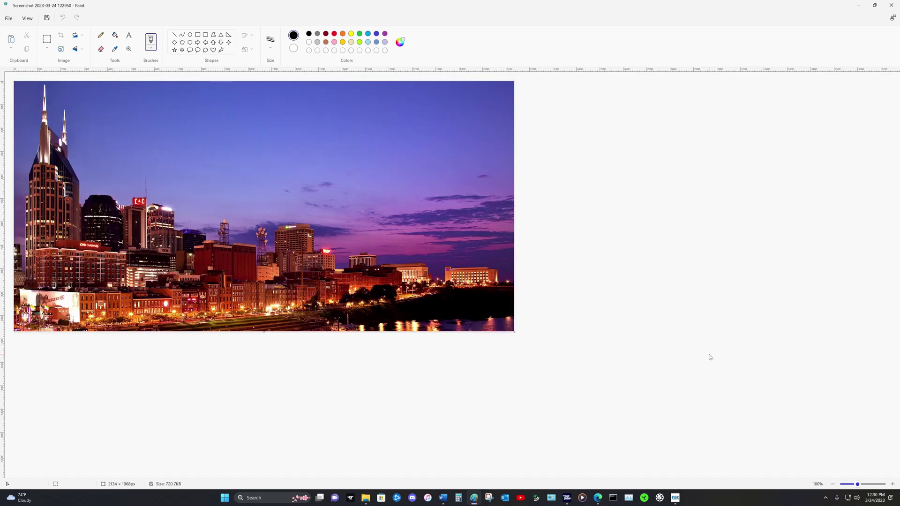
# Add the white, centered Arial Black 48 title "NASHVILLE TN LIGHTS" across the sky, with its text box spanning the image width.
pyautogui.click(130, 35)
pyautogui.click(185, 114)
pyautogui.click(309, 42)
pyautogui.moveTo(385, 105); pyautogui.dragTo(15, 139)
pyautogui.moveTo(386, 122); pyautogui.dragTo(513, 122)
pyautogui.write('NASHVILLE TN')
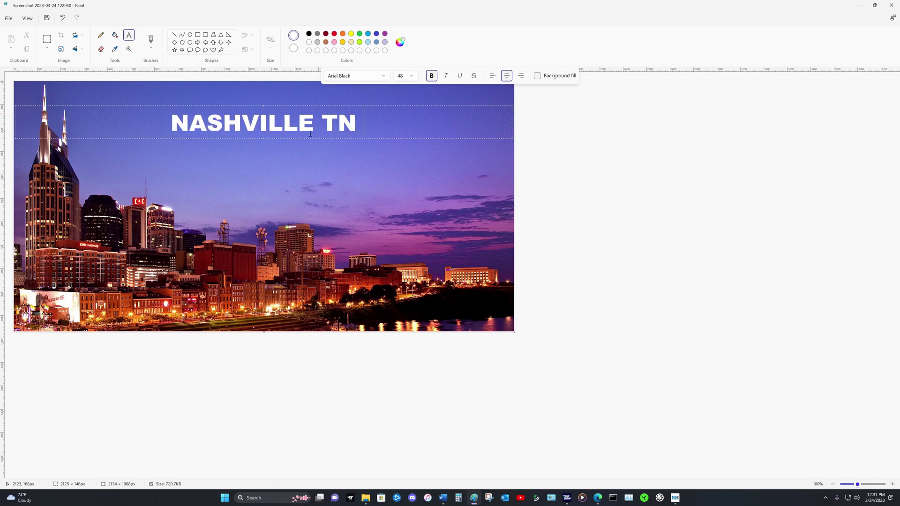
pyautogui.write(' LIGHTS')
# Add the white, centered text "PATRIOT SIX PRODUCTION" over the buildings in the lower part of the image.
pyautogui.click(465, 274)
pyautogui.moveTo(464, 274); pyautogui.dragTo(513, 274)
pyautogui.write('PATRIOT SIX PRODUCTION')
pyautogui.click(341, 366)
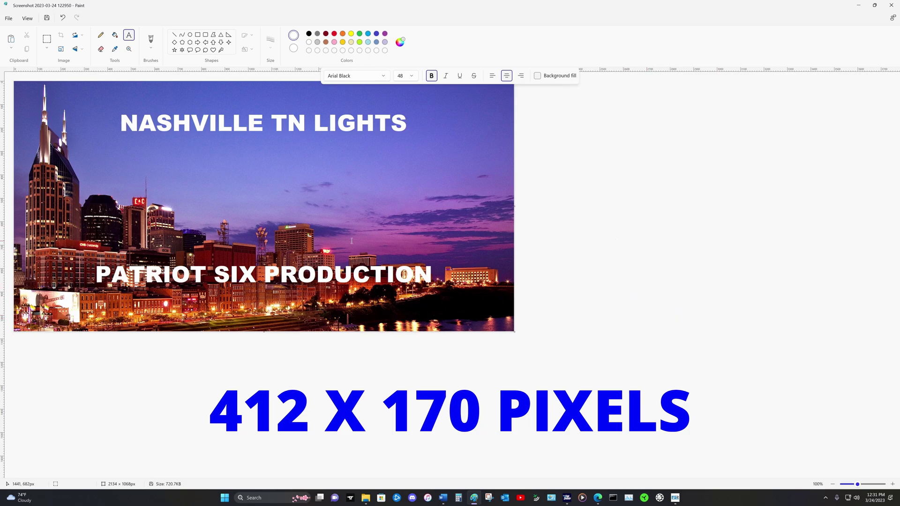
# Resize the image to 412 × 170 pixels without keeping the aspect ratio.
pyautogui.click(60, 50)
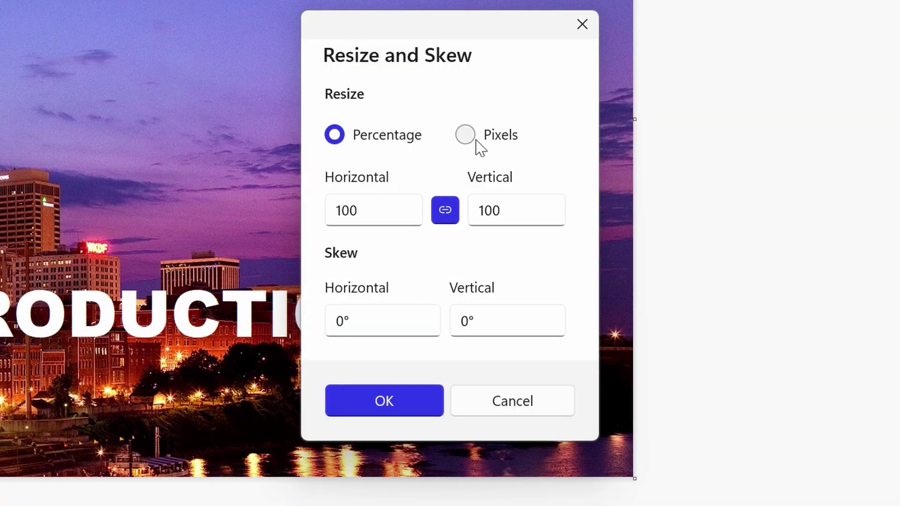
pyautogui.click(471, 135)
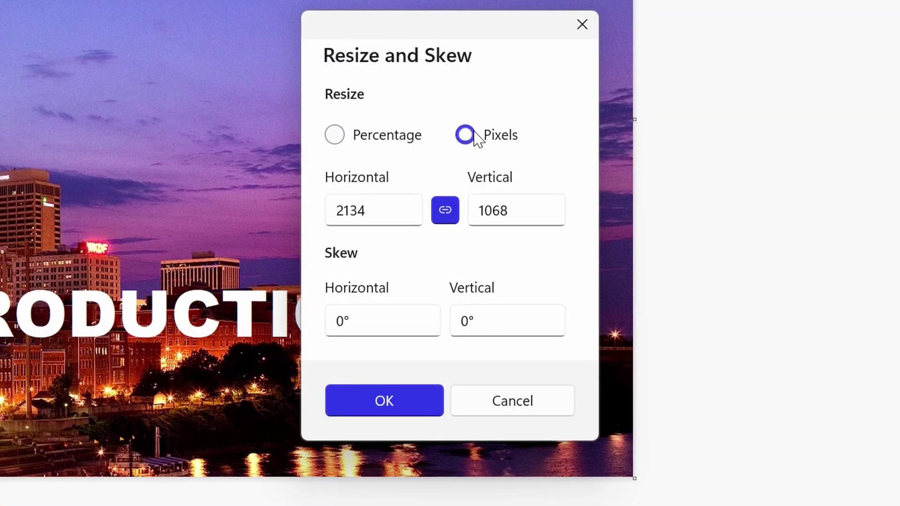
pyautogui.click(447, 209)
pyautogui.click(376, 209)
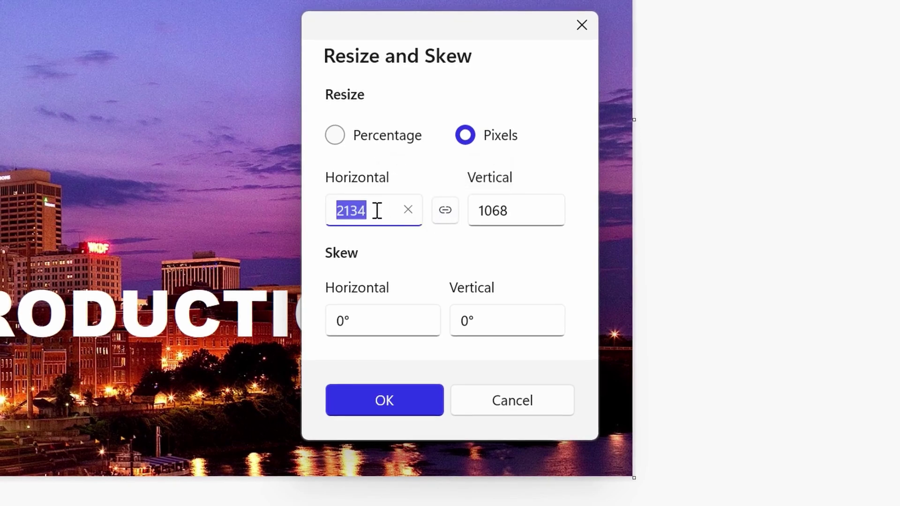
pyautogui.write('412')
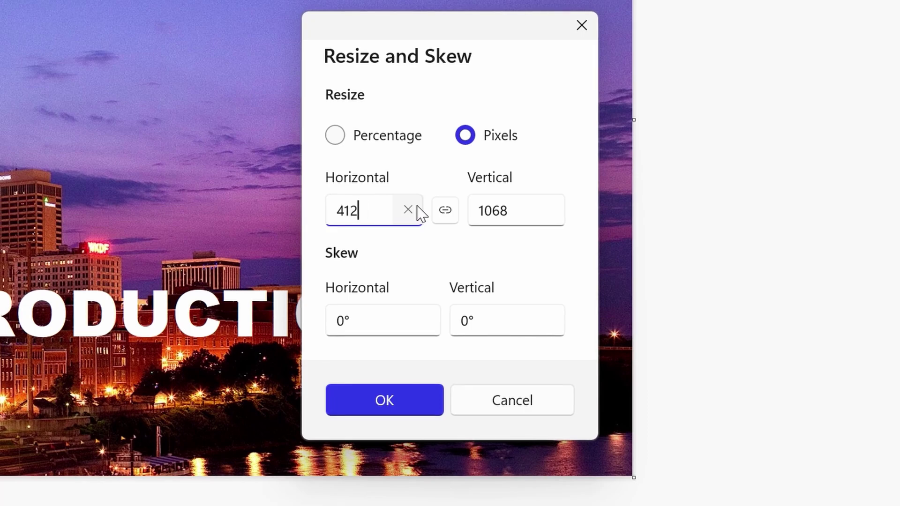
pyautogui.click(557, 217)
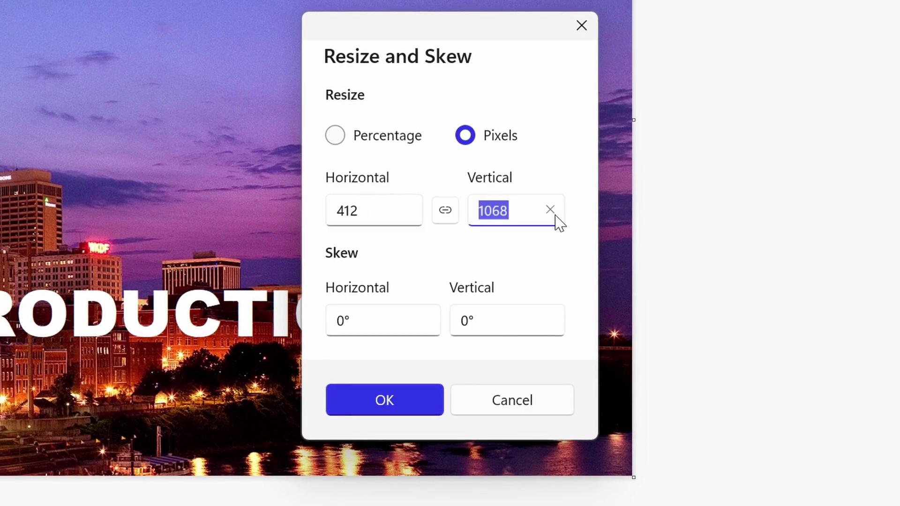
pyautogui.write('170')
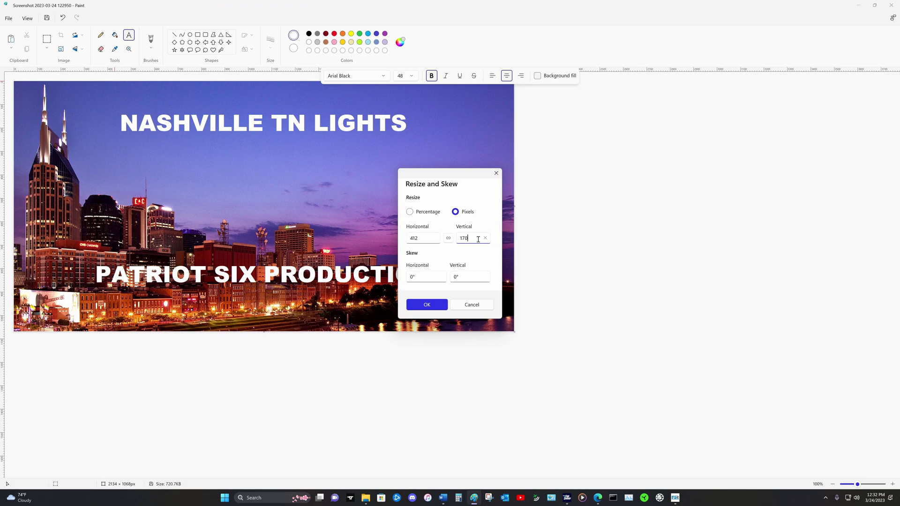
pyautogui.click(431, 307)
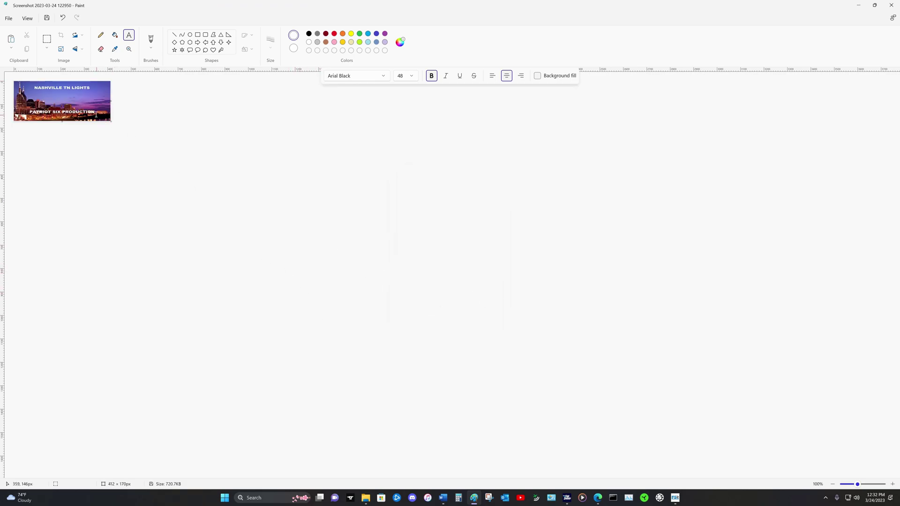
# Save the resized picture as a new file named NASHVILLE and close Paint.
pyautogui.click(8, 18)
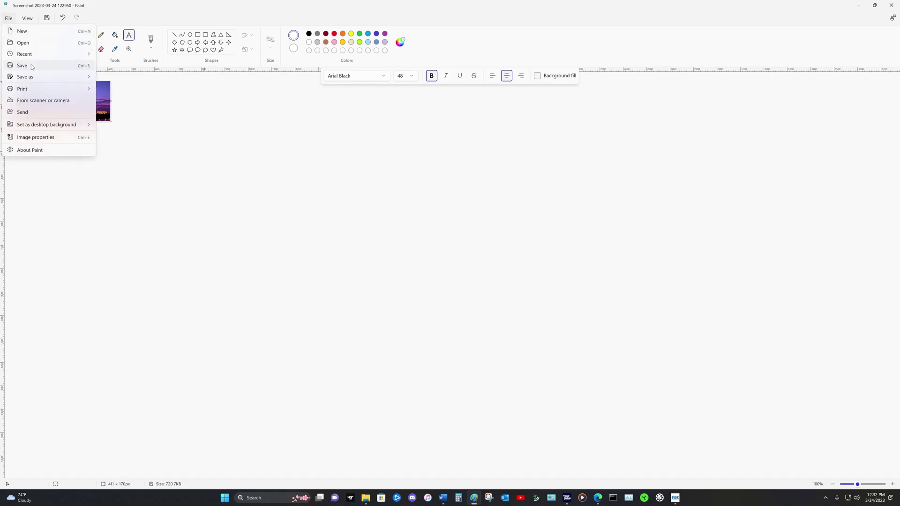
pyautogui.moveTo(28, 77)
pyautogui.click(115, 89)
pyautogui.write('NASHVILLE')
pyautogui.click(701, 389)
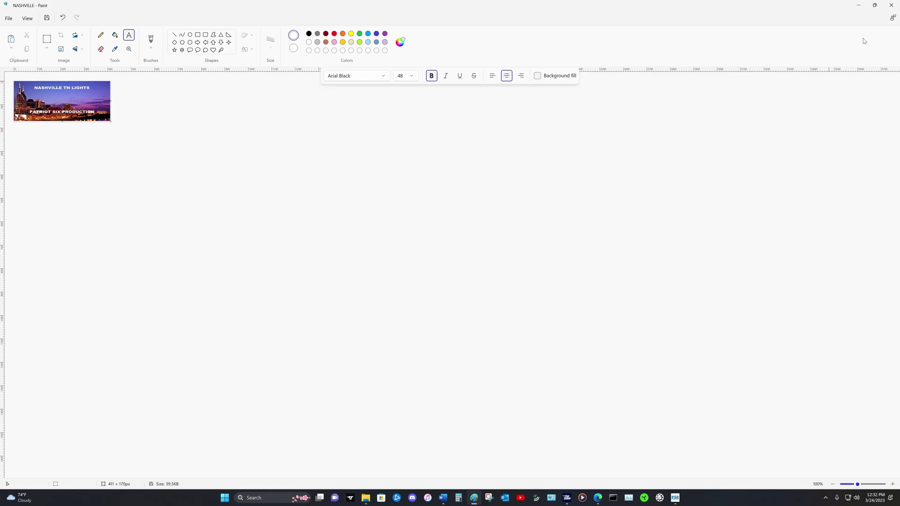
pyautogui.click(893, 6)
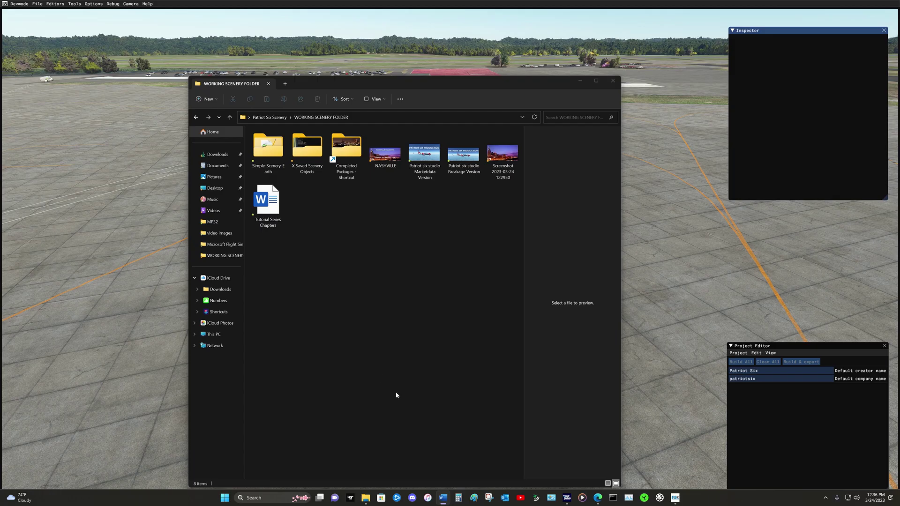
# Open the Sceneries sample folder at C:\MSFS SDK\Samples\DevmodeProjects.
pyautogui.moveTo(421, 83); pyautogui.dragTo(426, 71)
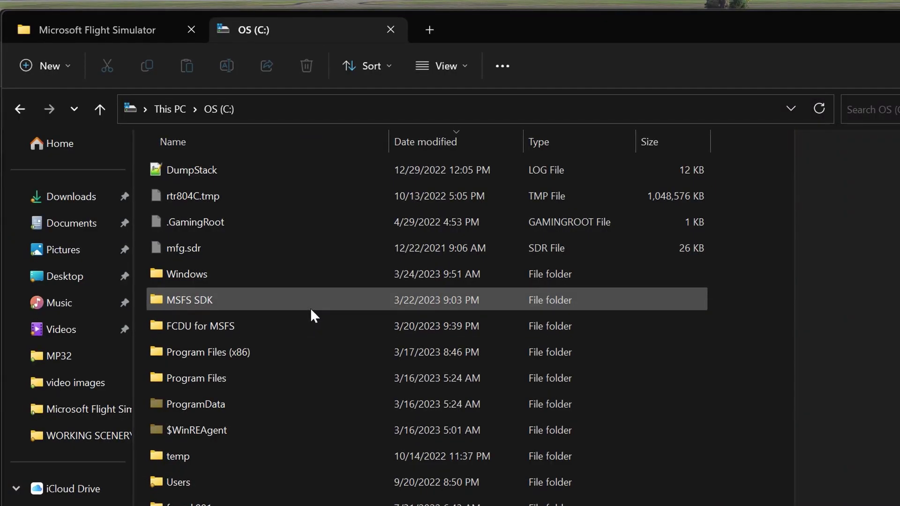
pyautogui.moveTo(311, 309)
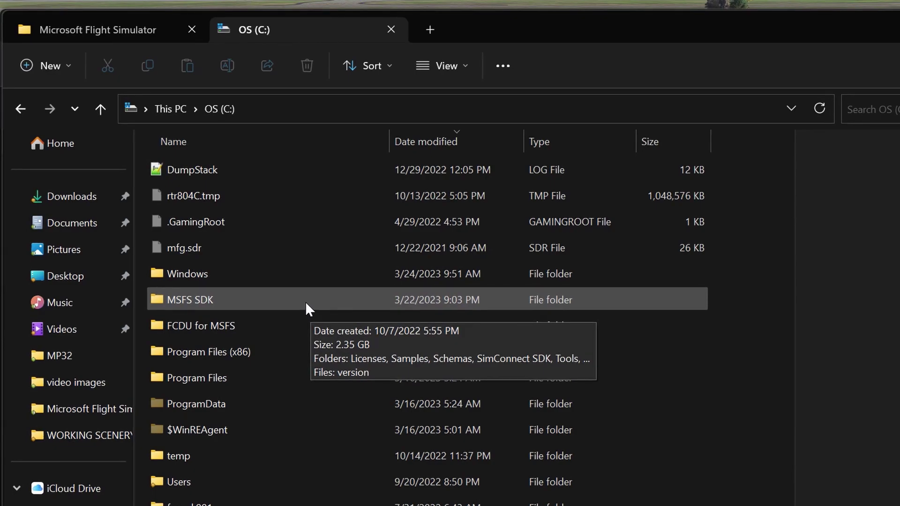
pyautogui.doubleClick(279, 300)
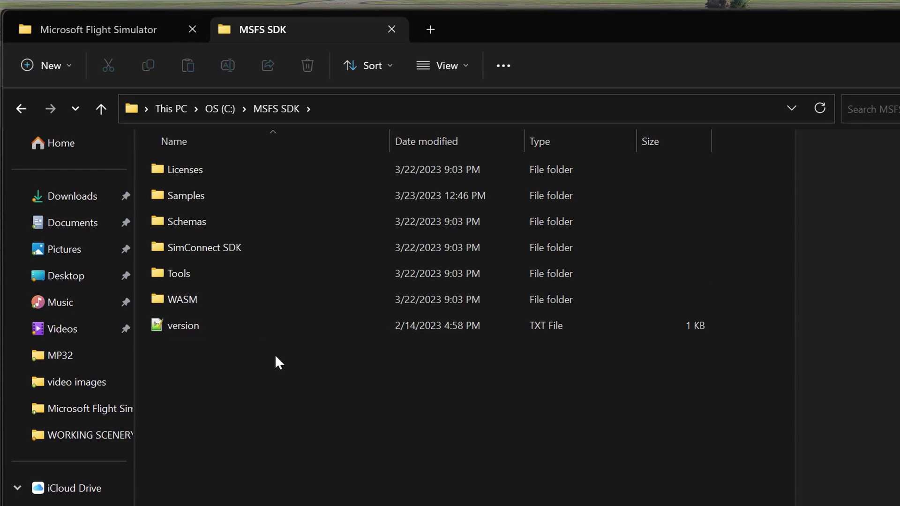
pyautogui.doubleClick(283, 201)
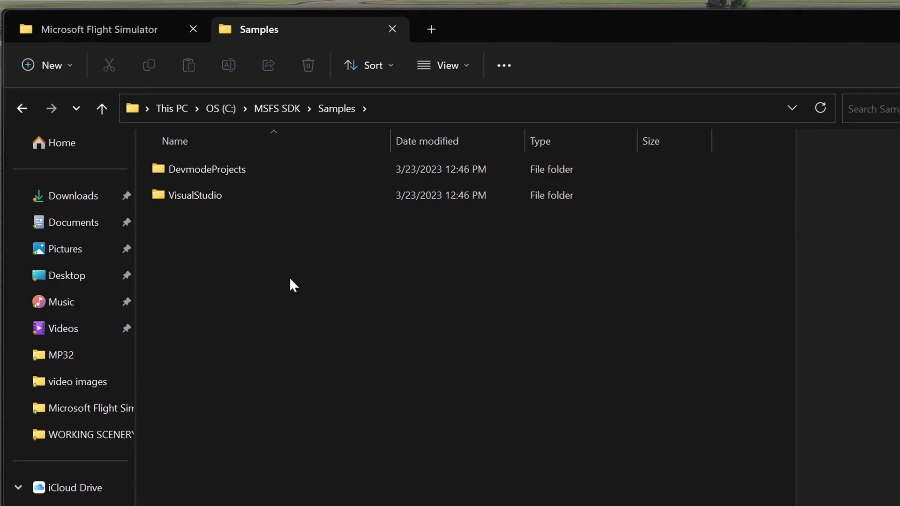
pyautogui.doubleClick(299, 171)
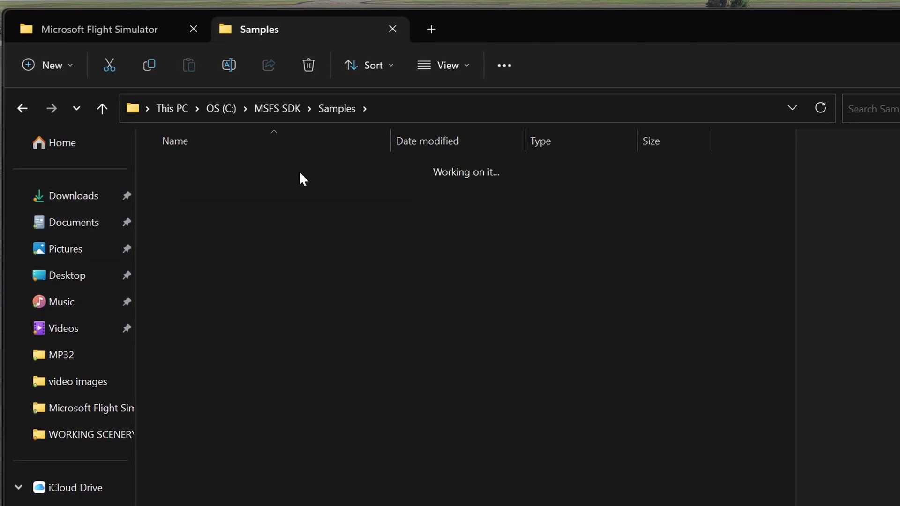
pyautogui.moveTo(255, 193)
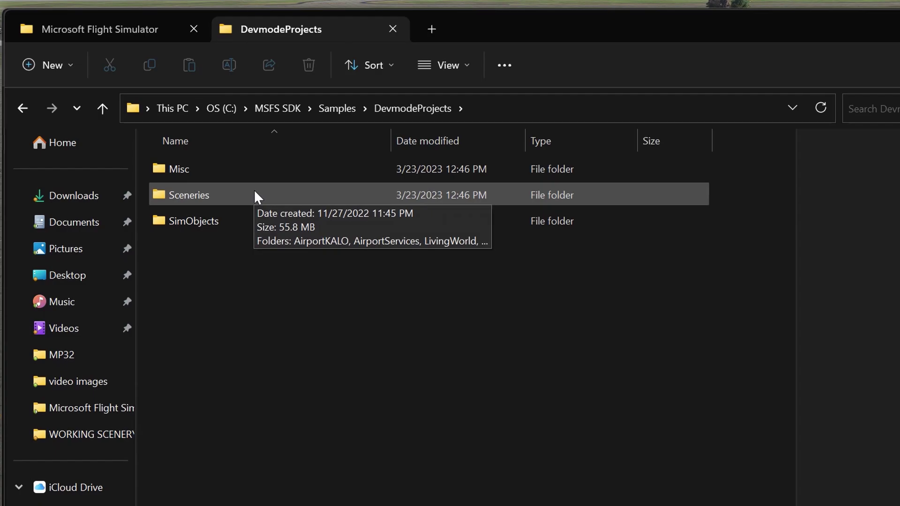
pyautogui.doubleClick(254, 195)
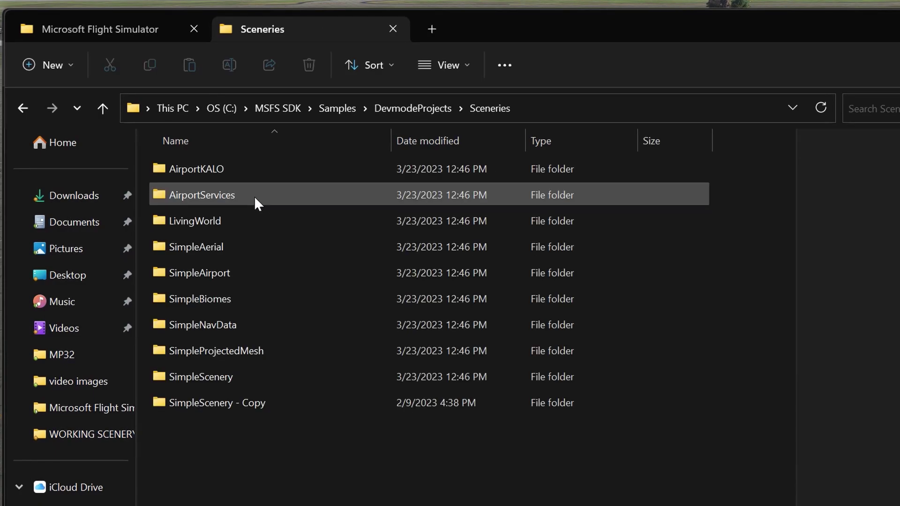
# Copy the SimpleScenery sample folder into WORKING SCENERY FOLDER.
pyautogui.click(288, 379)
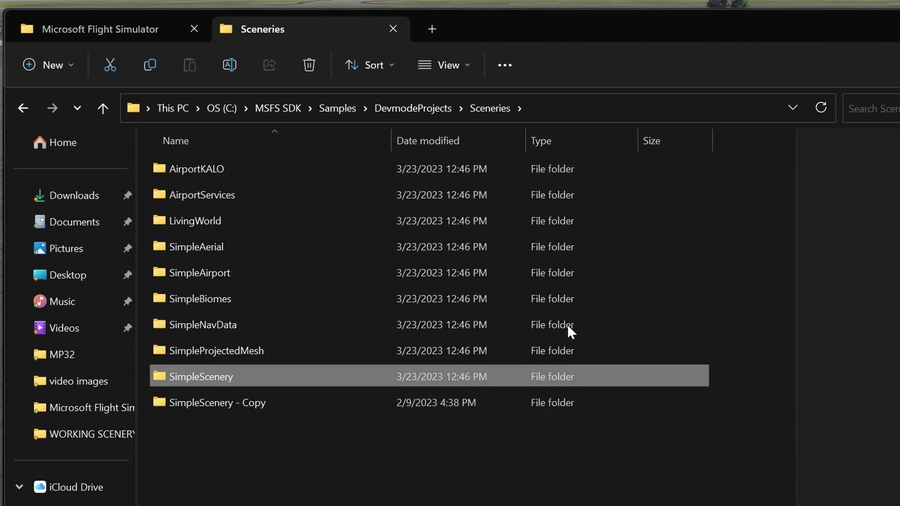
pyautogui.click(150, 66)
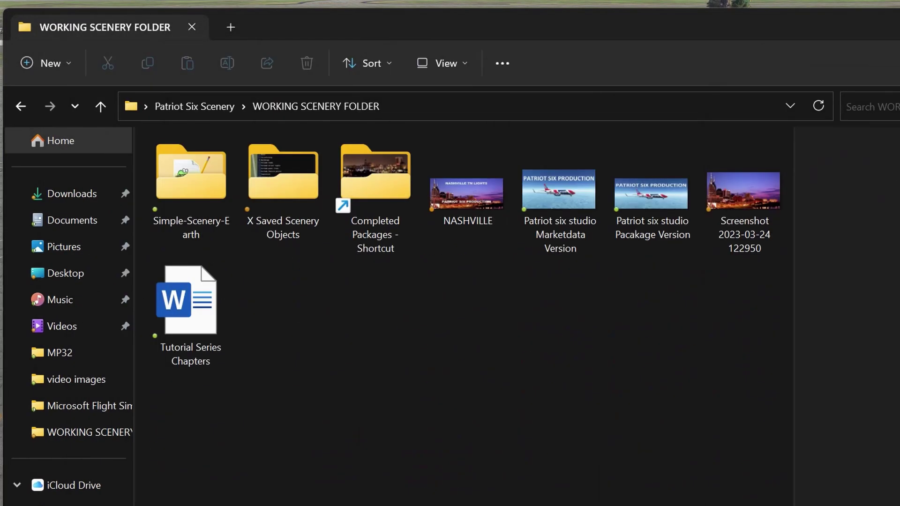
pyautogui.rightClick(362, 431)
pyautogui.click(376, 447)
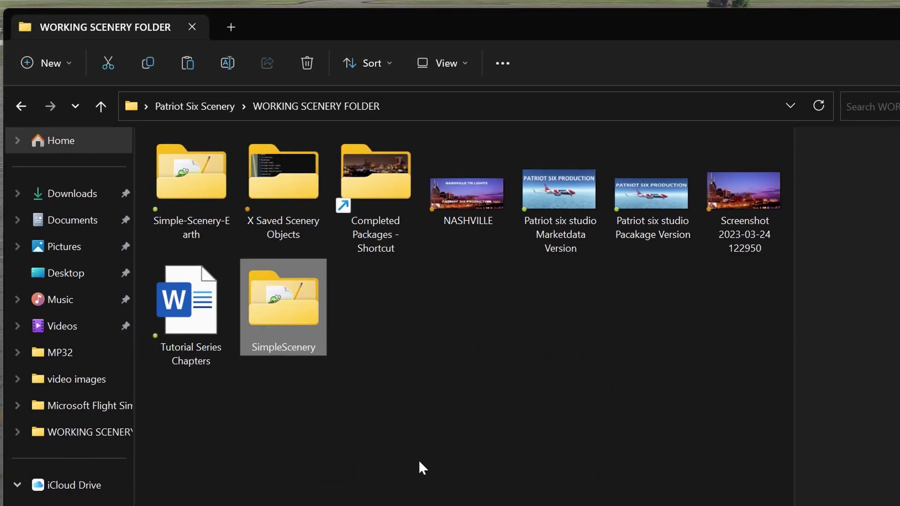
pyautogui.click(417, 453)
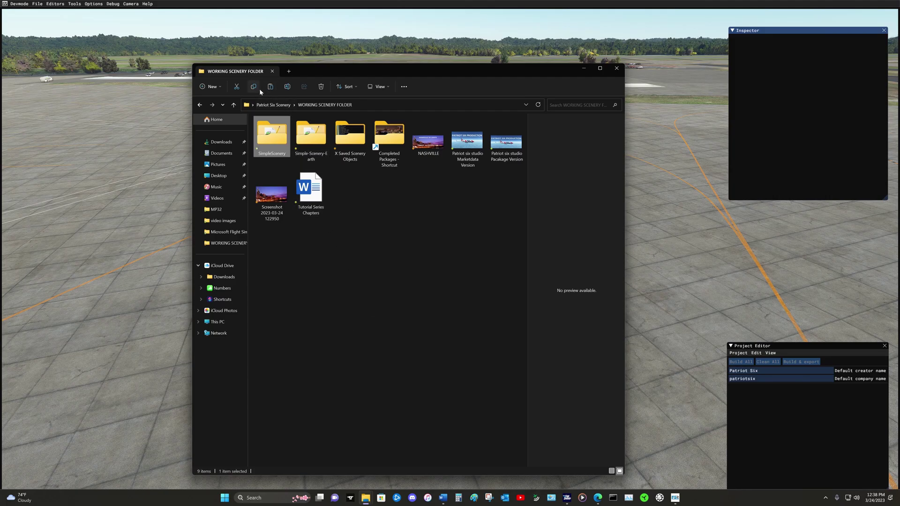
# Duplicate the SimpleScenery folder within the working folder and rename the copy patriotsix-nashvillelights-scenery.
pyautogui.click(391, 231)
pyautogui.click(274, 89)
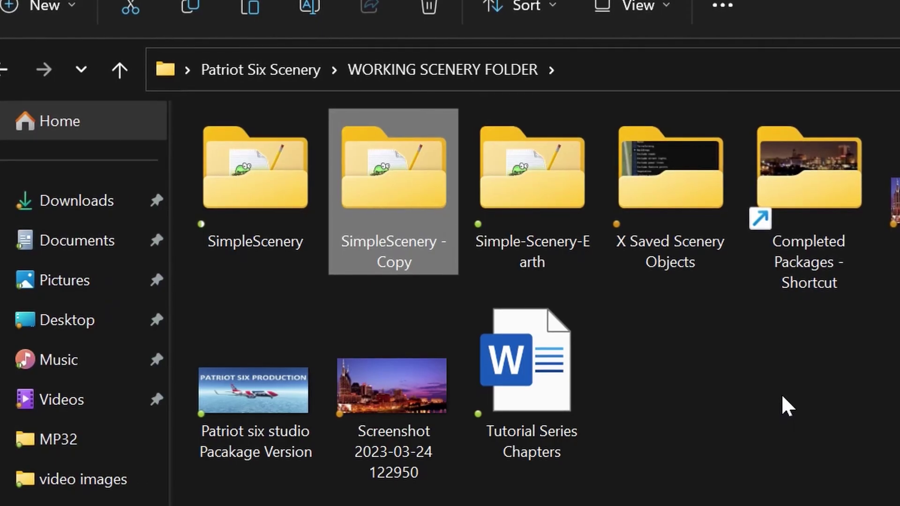
pyautogui.click(310, 6)
pyautogui.write('patriots')
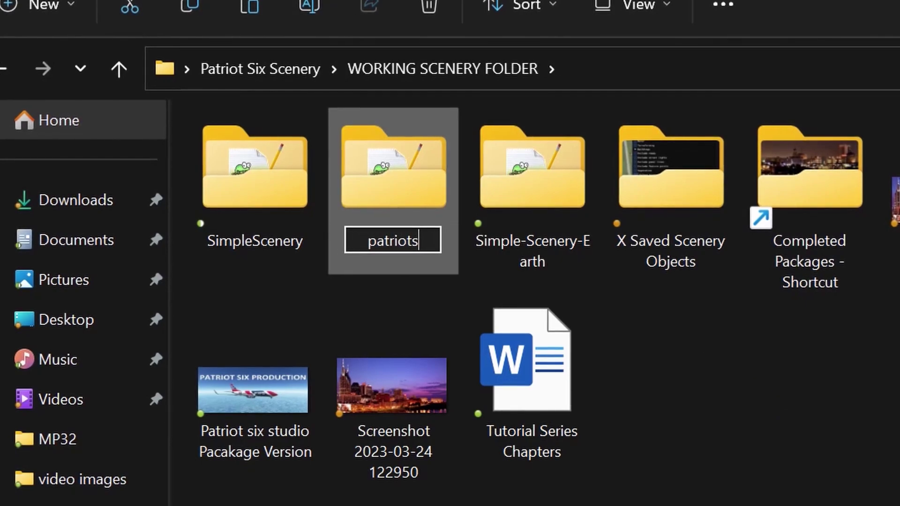
pyautogui.write('ix-nashvillelights-s')
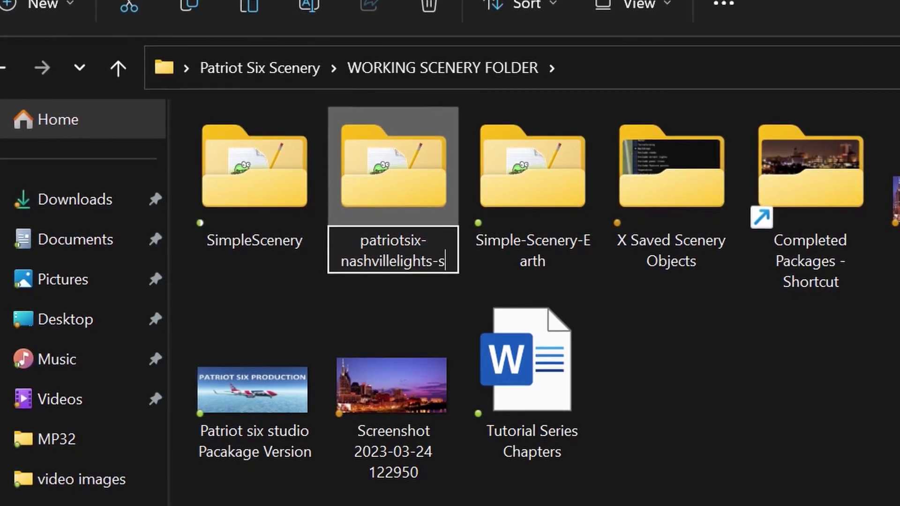
pyautogui.write('cenery')
pyautogui.press('Return')
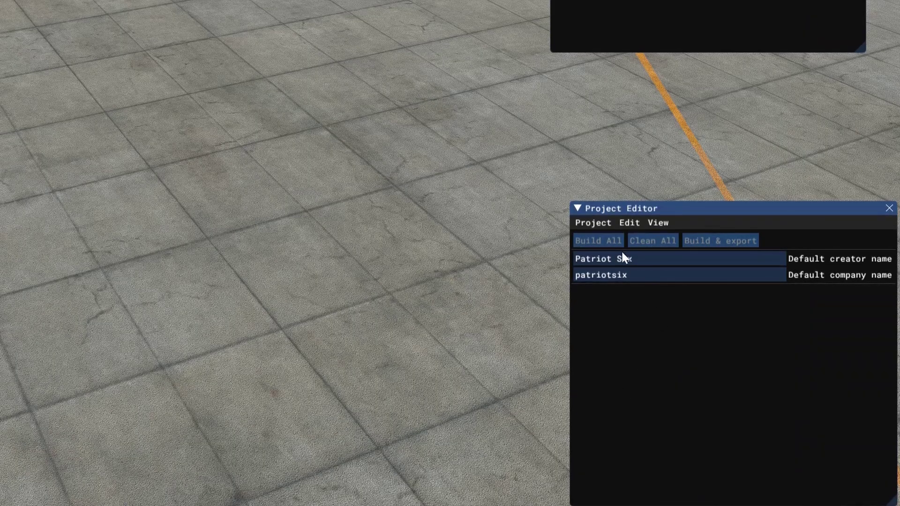
# Open the SceneryProject XML file from the patriotsix-nashvillelights-scenery folder in the simulator's Project Editor.
pyautogui.click(601, 224)
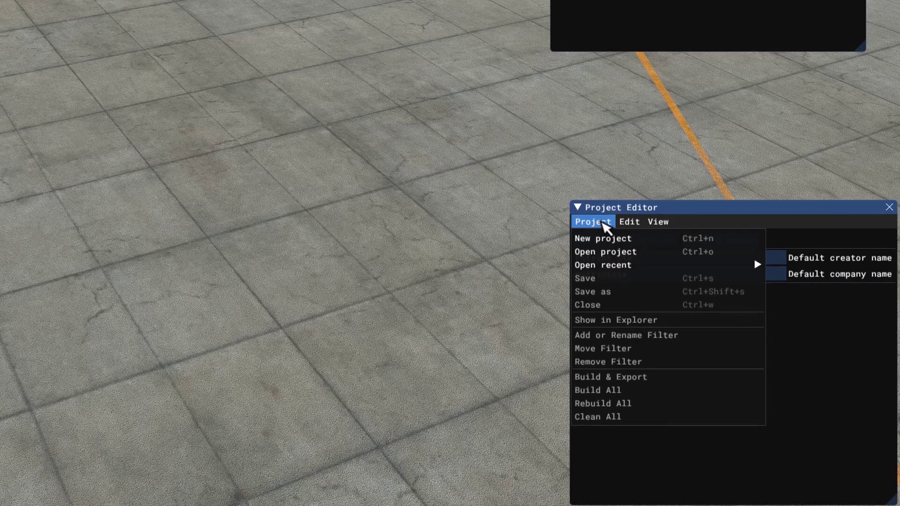
pyautogui.click(622, 253)
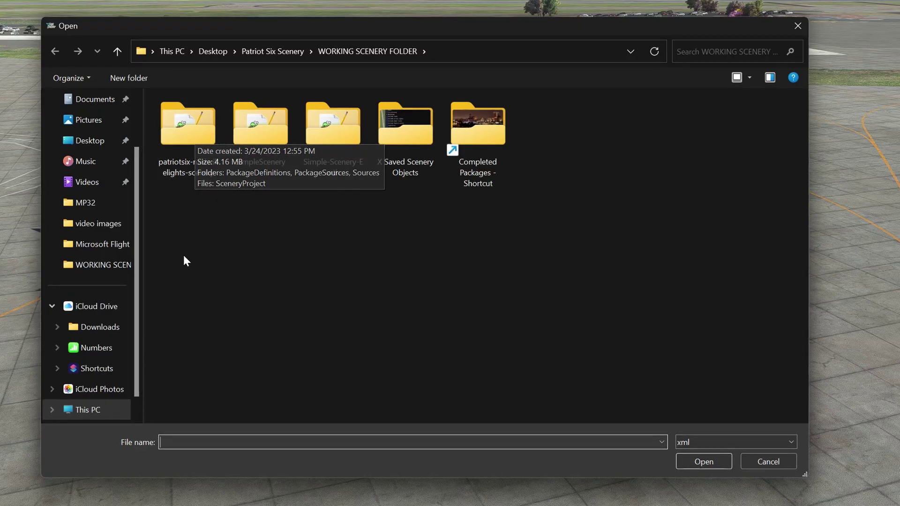
pyautogui.click(187, 141)
pyautogui.doubleClick(187, 141)
pyautogui.click(188, 183)
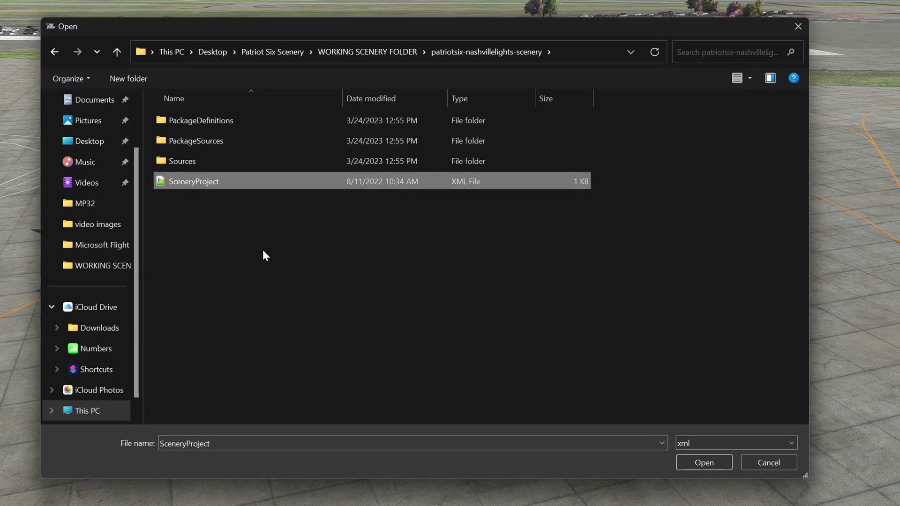
pyautogui.click(693, 463)
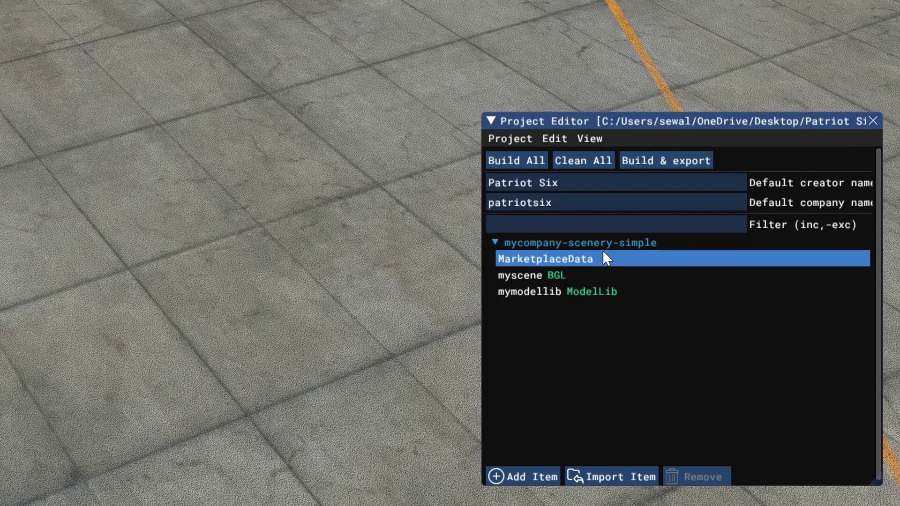
# Select the mycompany-scenery-simple package and set its company name to patrioitsix.
pyautogui.click(581, 245)
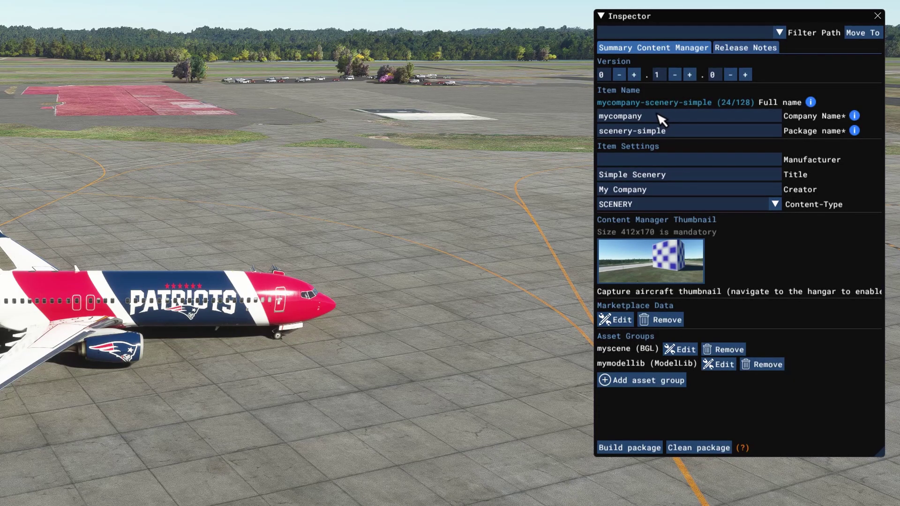
pyautogui.press('BackSpace')
pyautogui.press('BackSpace')
pyautogui.press('BackSpace')
pyautogui.press('BackSpace')
pyautogui.press('BackSpace')
pyautogui.press('BackSpace')
pyautogui.press('BackSpace')
pyautogui.press('BackSpace')
pyautogui.press('BackSpace')
pyautogui.write('pat')
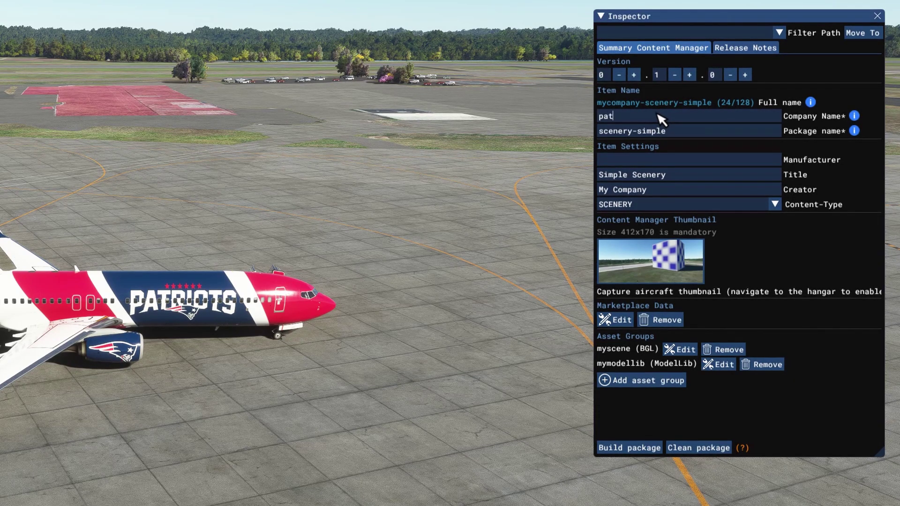
pyautogui.write('rioitsix')
# Set the package name to nashvillelights-scenery.
pyautogui.click(711, 133)
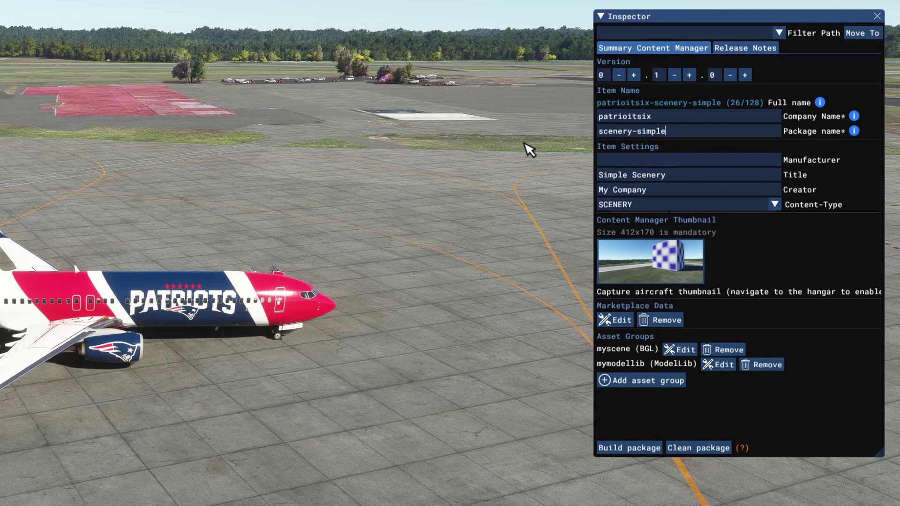
pyautogui.hotkey('ctrl', 'a')
pyautogui.press('BackSpace')
pyautogui.write('patrioitsix-nashvillelights-scenery')
pyautogui.press('Home')
pyautogui.press('Delete')
pyautogui.press('Delete')
pyautogui.press('Delete')
pyautogui.press('Delete')
pyautogui.press('Delete')
pyautogui.press('Delete')
pyautogui.press('Delete')
pyautogui.press('Delete')
pyautogui.press('Delete')
pyautogui.press('Delete')
pyautogui.press('Delete')
pyautogui.press('Delete')
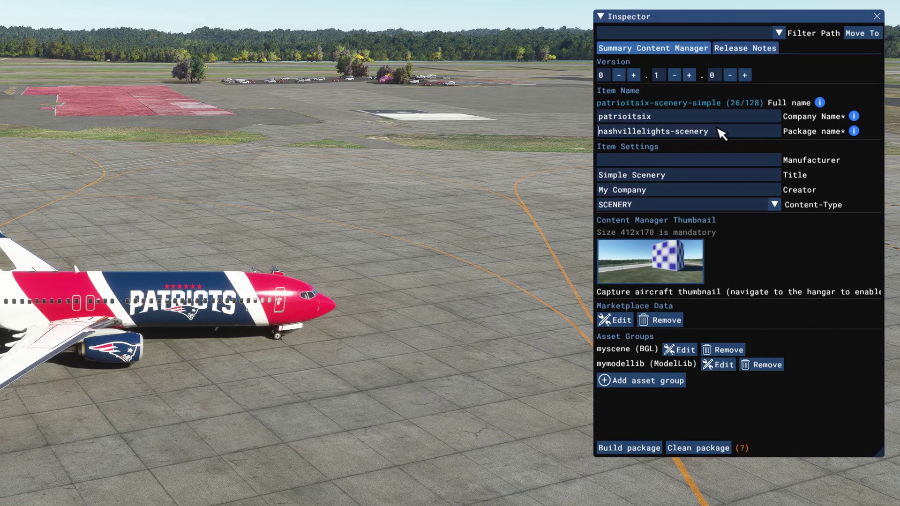
# Replace the package's title with "Nashville Lights".
pyautogui.click(733, 175)
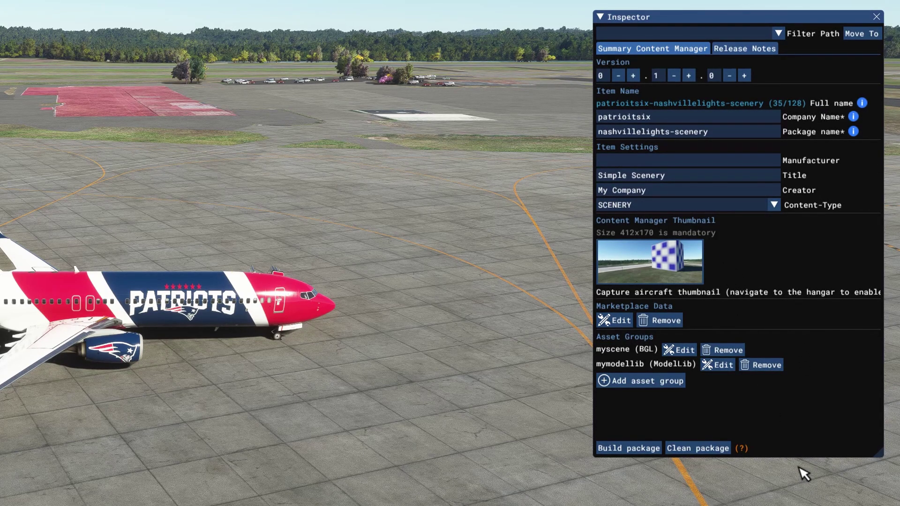
pyautogui.press('BackSpace')
pyautogui.press('BackSpace')
pyautogui.press('BackSpace')
pyautogui.press('BackSpace')
pyautogui.press('BackSpace')
pyautogui.press('BackSpace')
pyautogui.press('BackSpace')
pyautogui.press('BackSpace')
pyautogui.press('BackSpace')
pyautogui.press('BackSpace')
pyautogui.press('BackSpace')
pyautogui.press('BackSpace')
pyautogui.press('BackSpace')
pyautogui.press('BackSpace')
pyautogui.write('Nashville Lights')
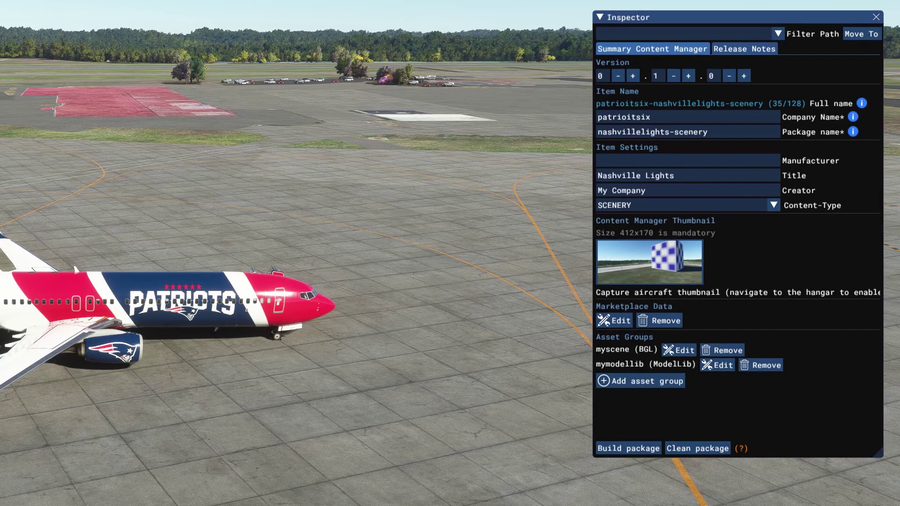
# Replace the package's creator with "Patriot Six".
pyautogui.press('BackSpace')
pyautogui.press('BackSpace')
pyautogui.press('BackSpace')
pyautogui.press('BackSpace')
pyautogui.press('BackSpace')
pyautogui.press('BackSpace')
pyautogui.press('BackSpace')
pyautogui.press('BackSpace')
pyautogui.press('BackSpace')
pyautogui.press('BackSpace')
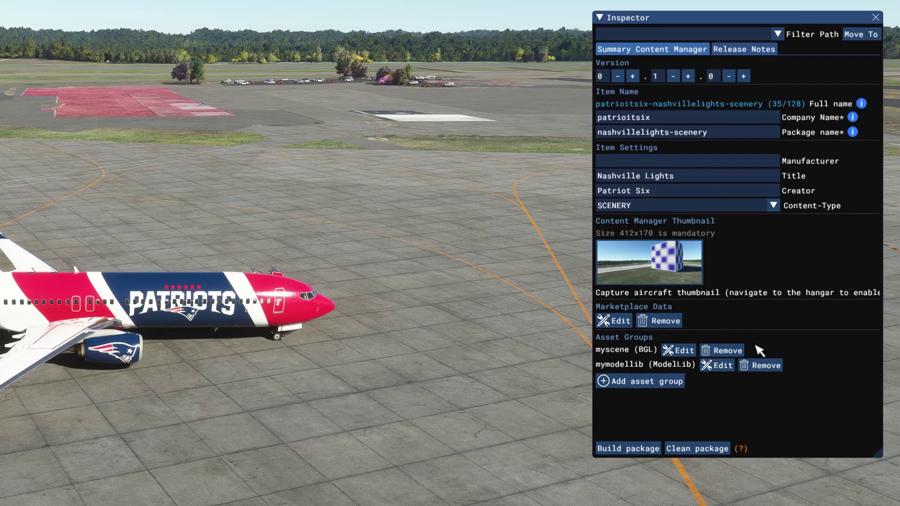
# Use the NASHVILLE image from WORKING SCENERY FOLDER as the package's Content Manager thumbnail.
pyautogui.click(656, 267)
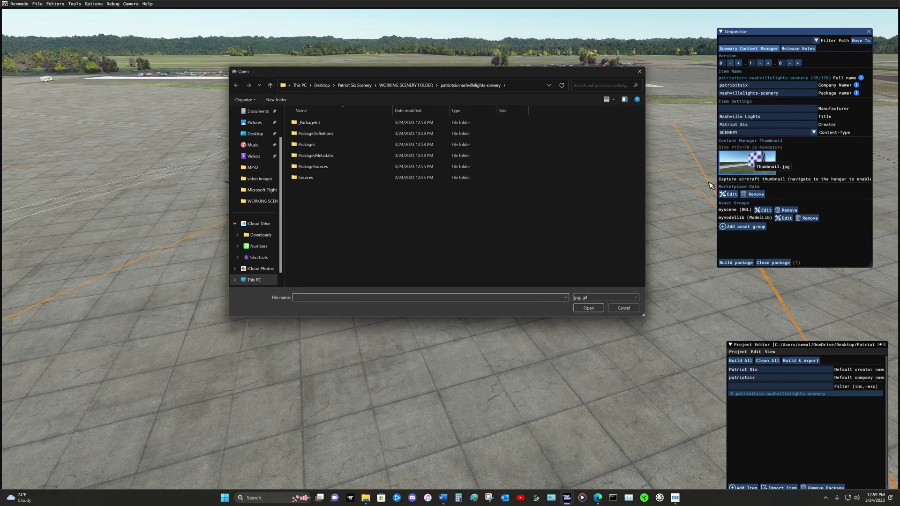
pyautogui.click(270, 86)
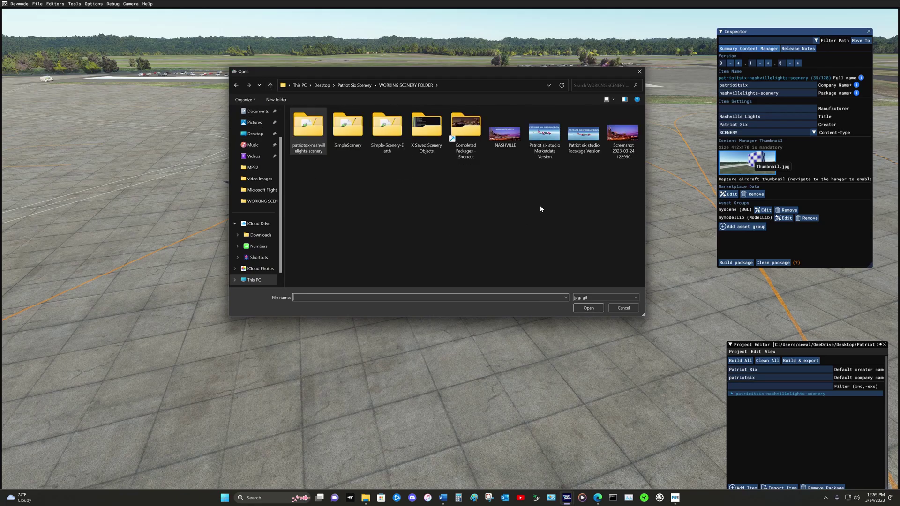
pyautogui.click(505, 133)
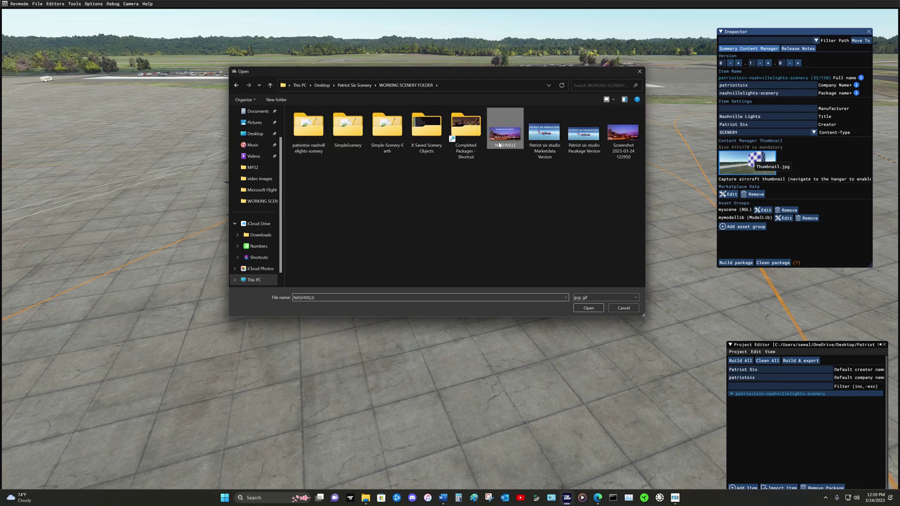
pyautogui.click(593, 308)
# Remove MarketplaceData from the nashvillelights-scenery package, only from the current project.
pyautogui.click(733, 394)
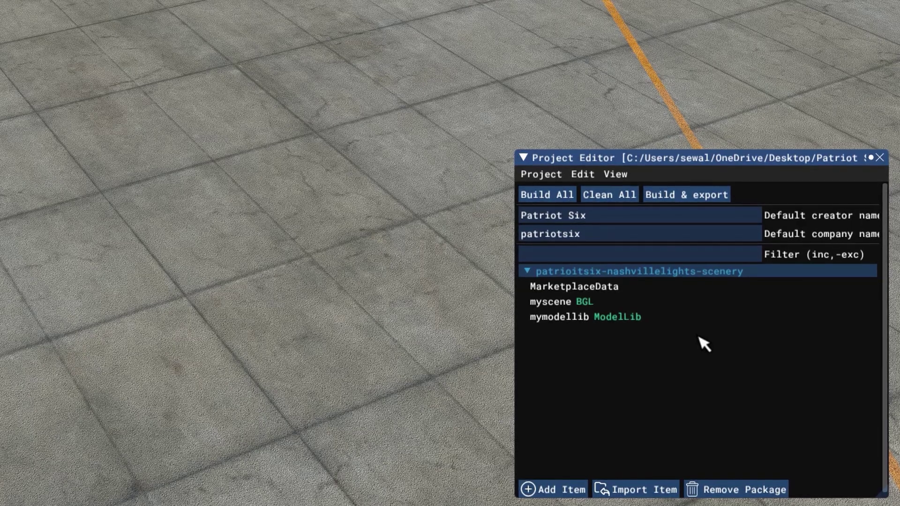
pyautogui.click(649, 293)
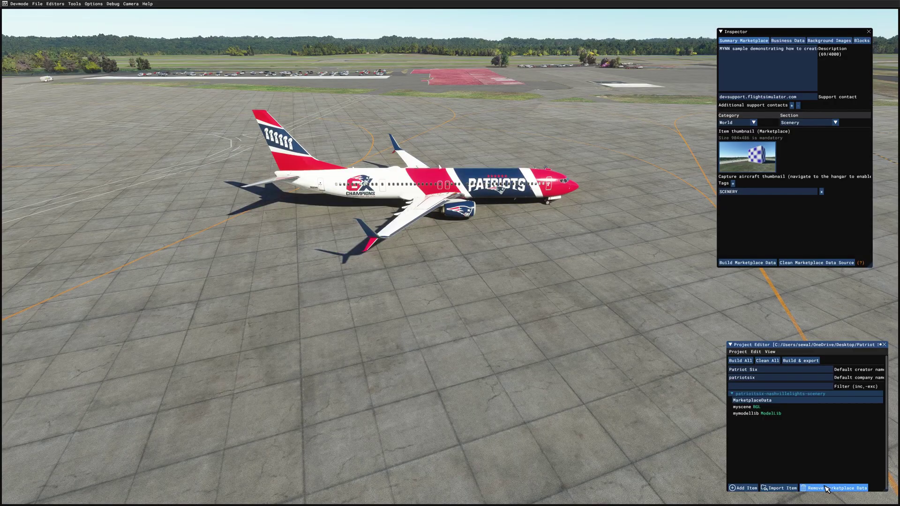
pyautogui.click(827, 489)
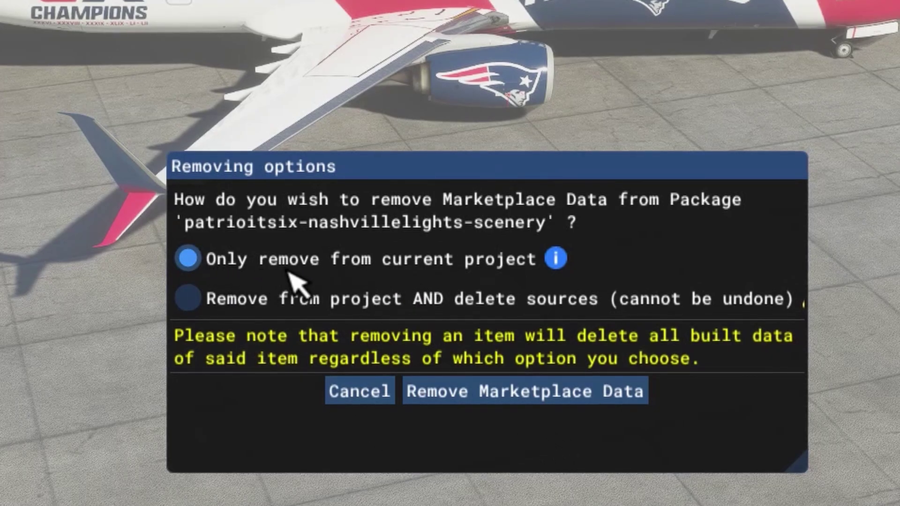
pyautogui.click(537, 398)
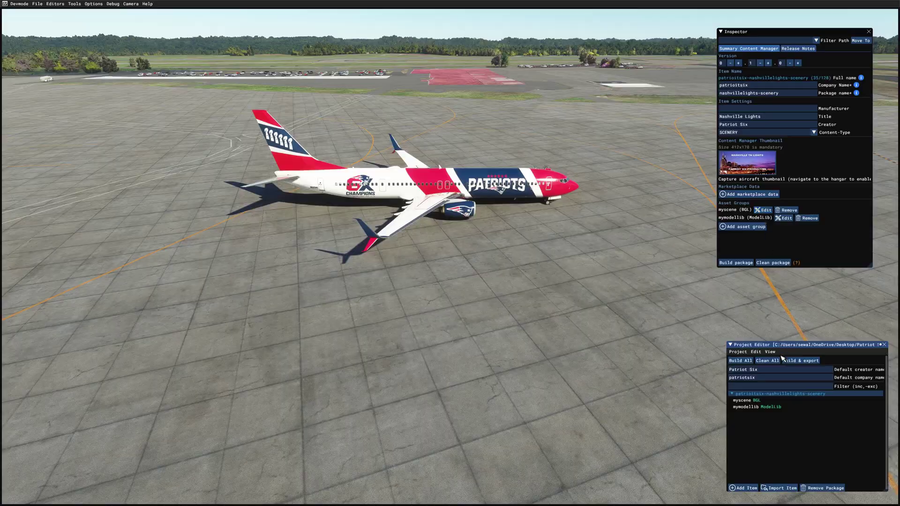
# Rename the package's myscene BGL asset group as nashvillelightsscene.
pyautogui.click(765, 400)
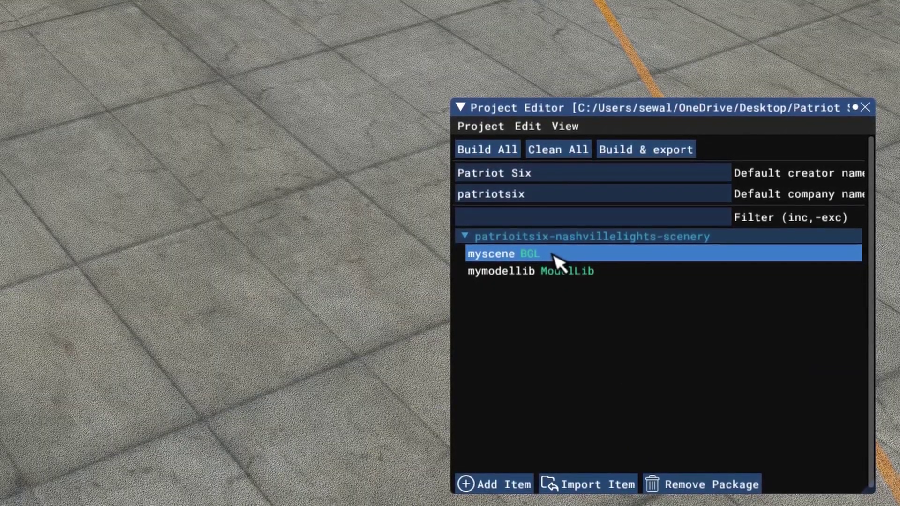
pyautogui.click(563, 237)
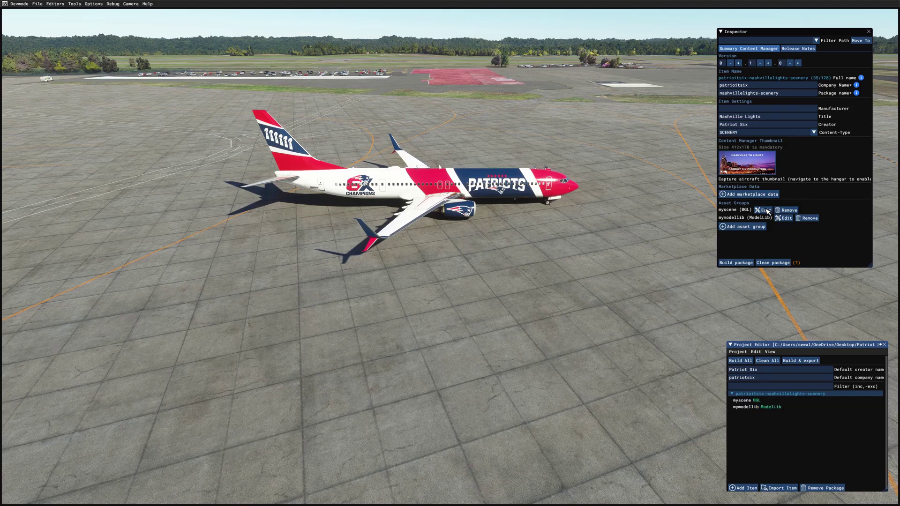
pyautogui.click(755, 401)
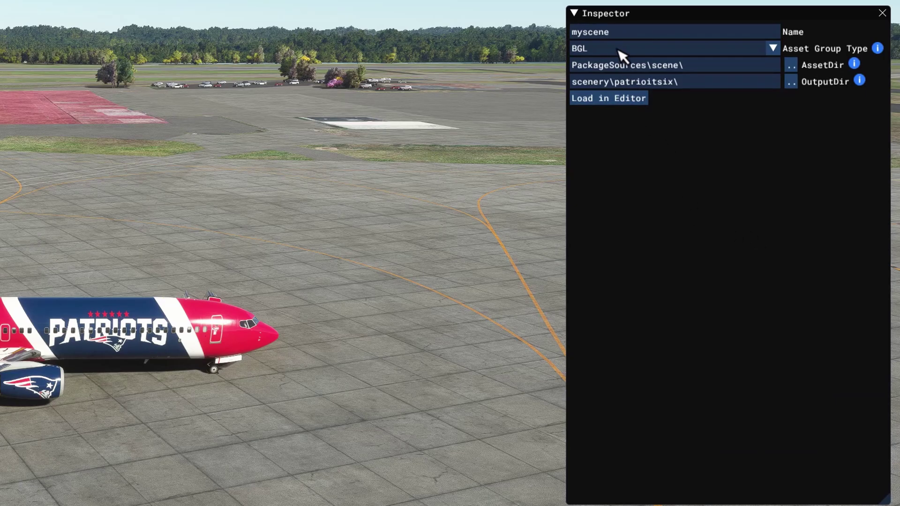
pyautogui.click(577, 33)
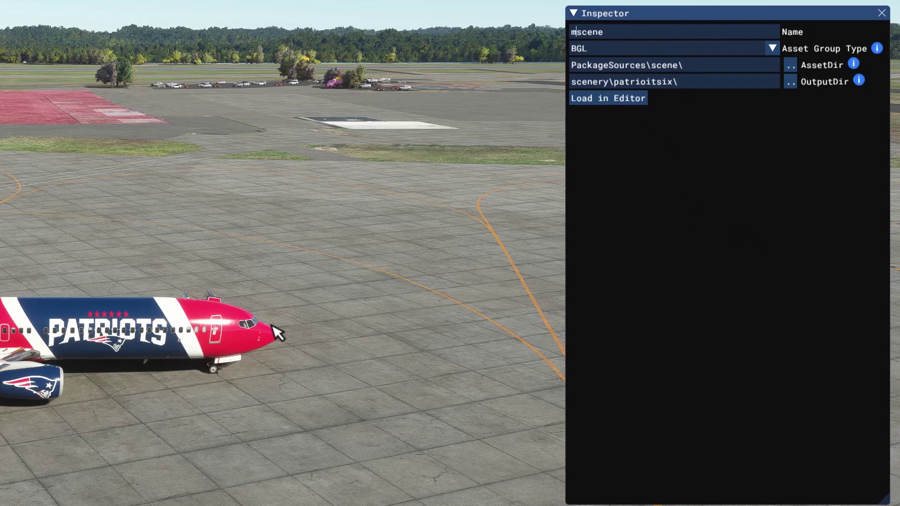
pyautogui.write('nashvillelights')
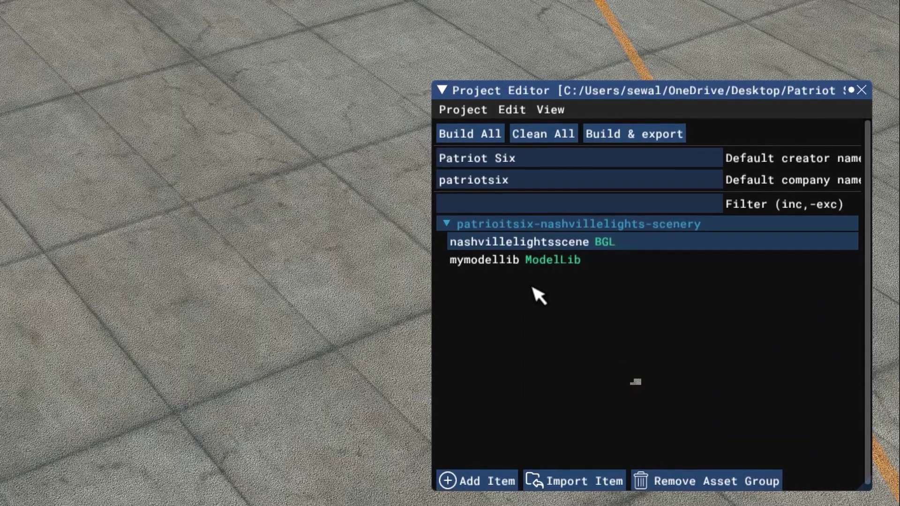
# Rename the mymodellib ModelLib asset group as nashvillelightsmodellib.
pyautogui.click(575, 263)
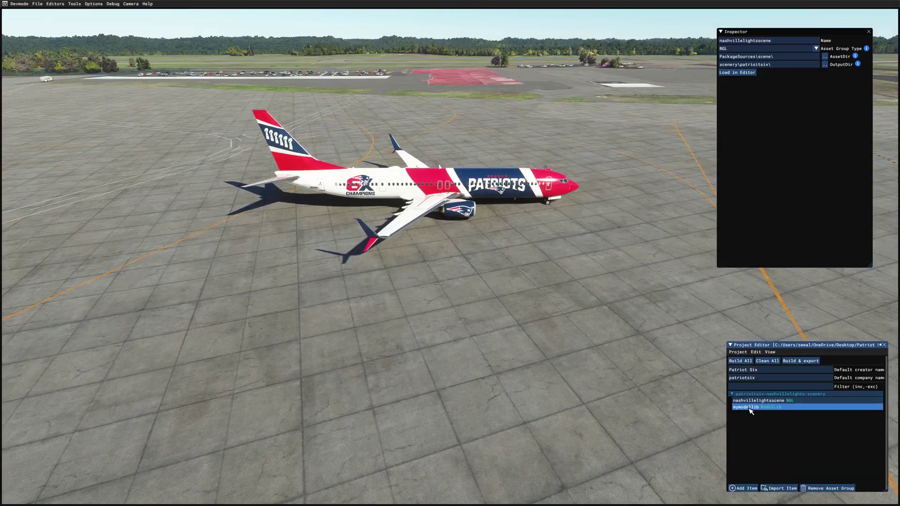
pyautogui.click(724, 43)
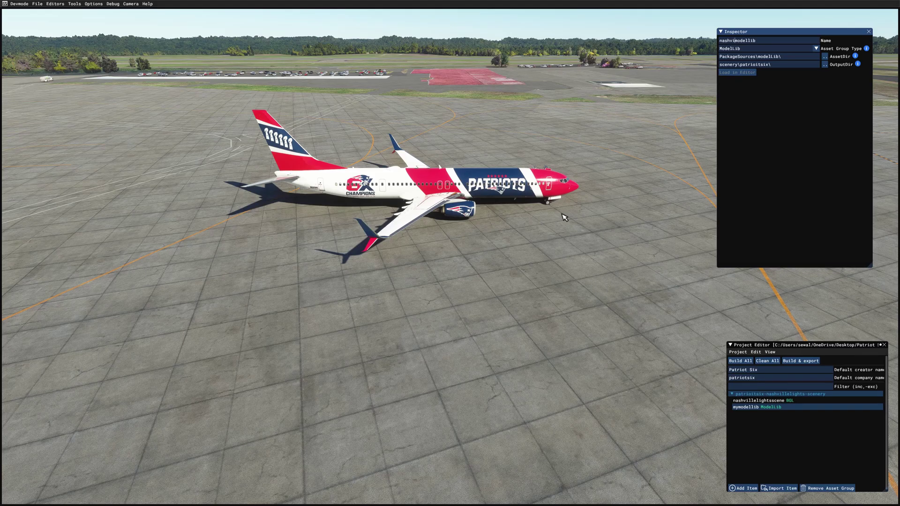
pyautogui.write('s')
pyautogui.click(788, 458)
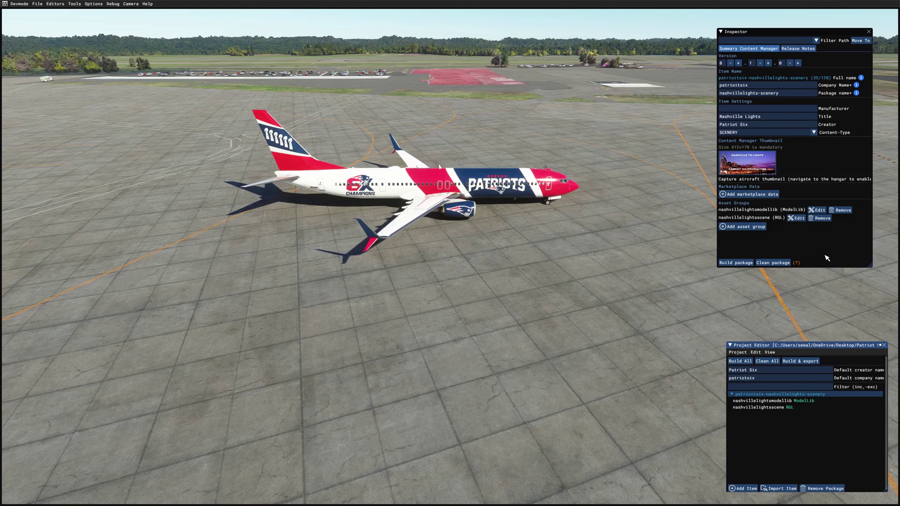
# Build the Nashville Lights package, saving the project first, and close the build console.
pyautogui.click(738, 263)
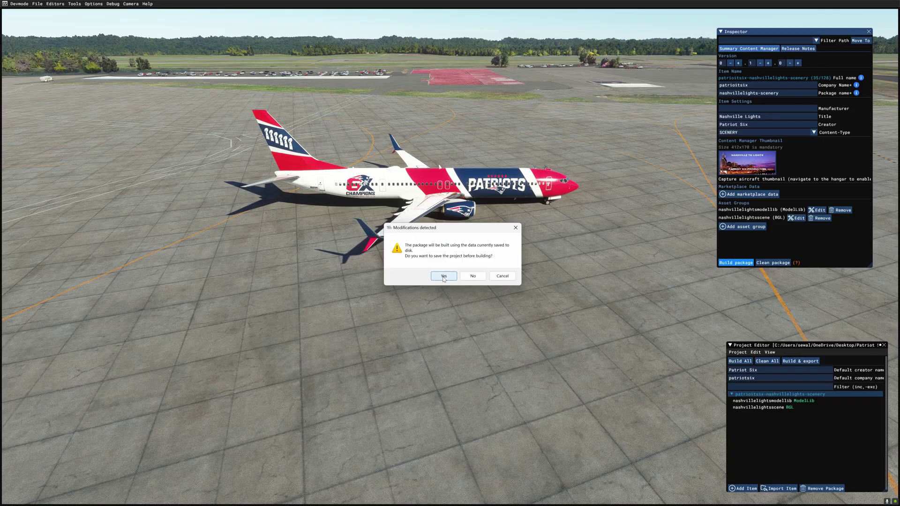
pyautogui.click(418, 374)
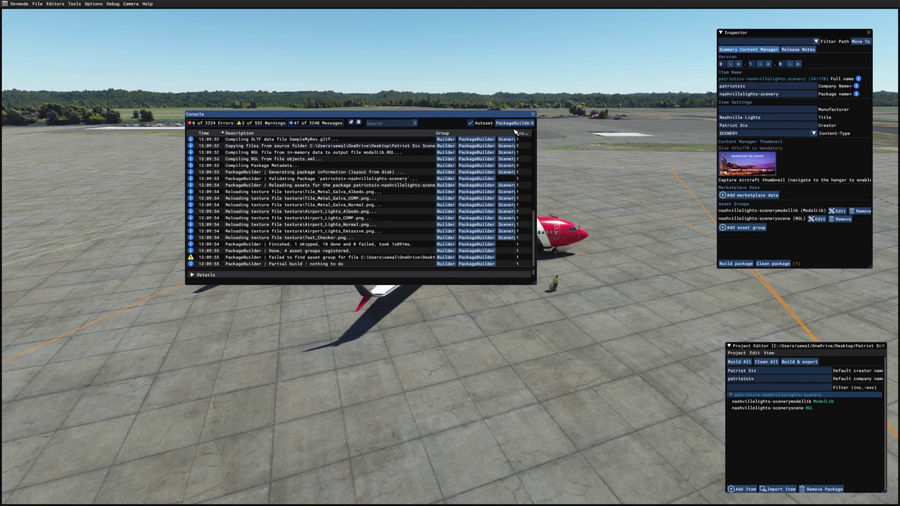
pyautogui.click(533, 114)
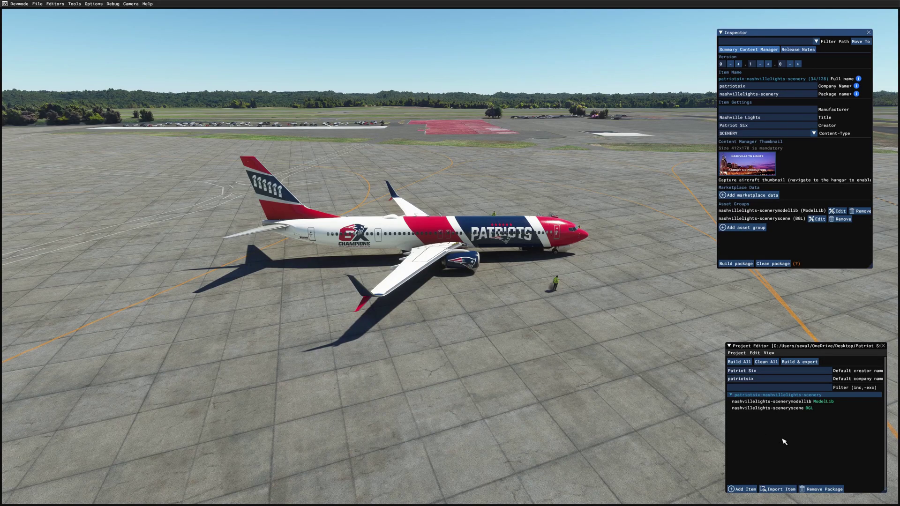
# Load the nashvillelights-sceneryscene BGL asset group into the Scenery Editor.
pyautogui.click(771, 409)
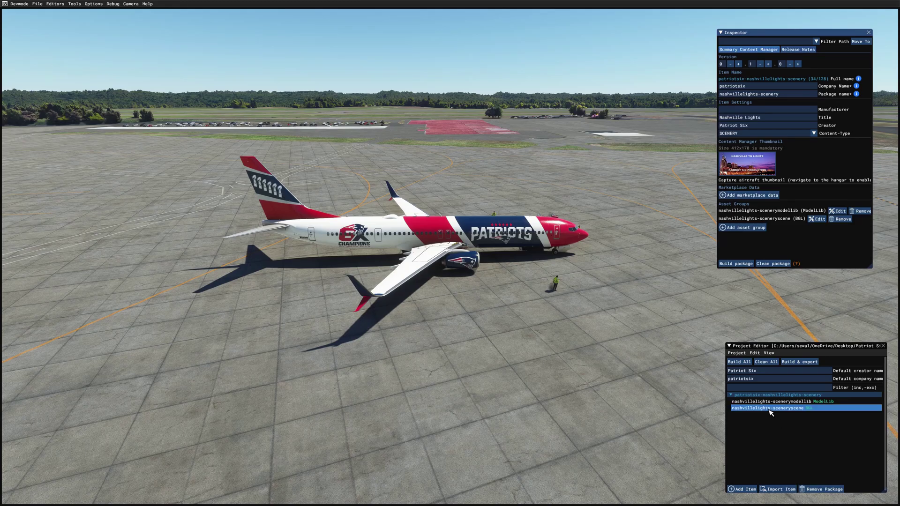
pyautogui.click(770, 409)
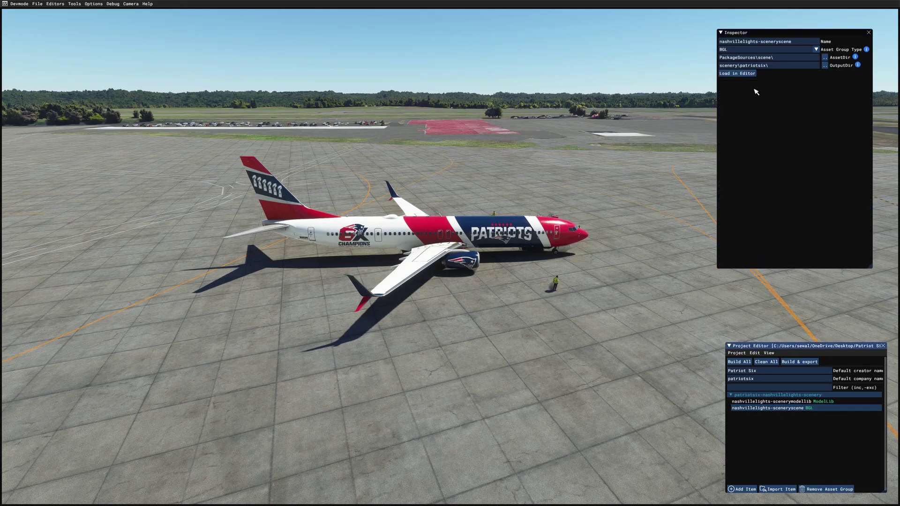
pyautogui.click(745, 74)
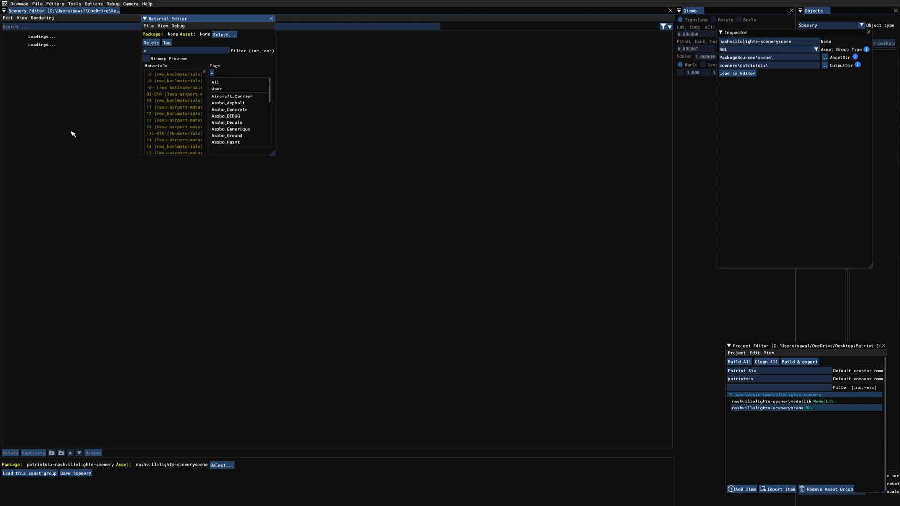
# Undock the Scenery Editor, shrink it to a small window and place it in a corner clear of the aircraft.
pyautogui.click(32, 13)
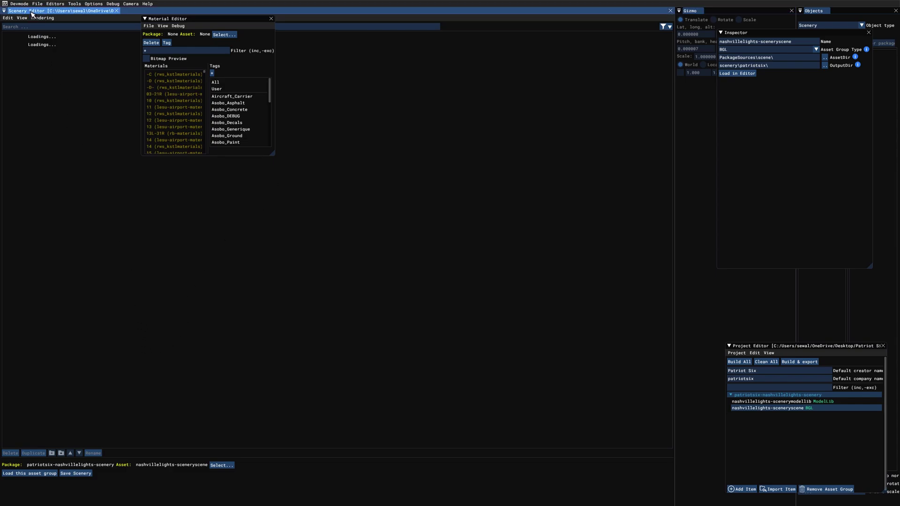
pyautogui.moveTo(34, 19); pyautogui.dragTo(28, 55)
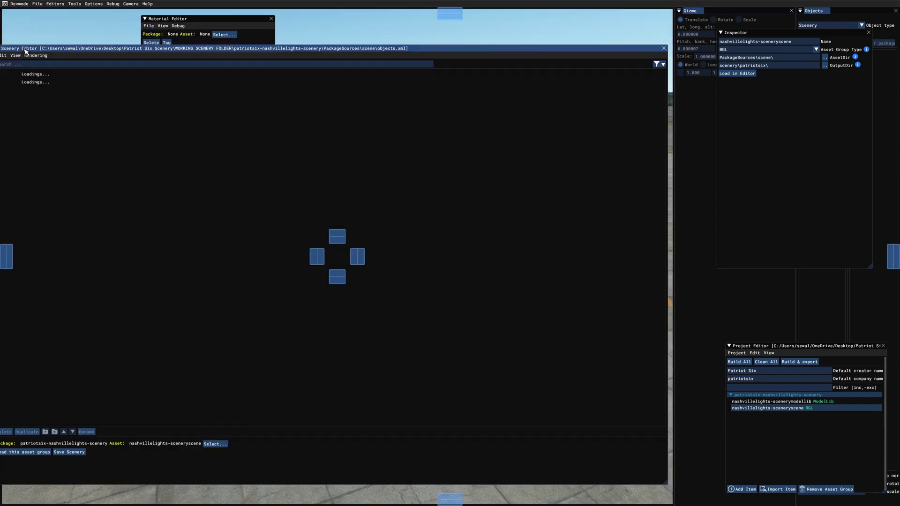
pyautogui.moveTo(665, 481); pyautogui.dragTo(178, 266)
pyautogui.moveTo(84, 54); pyautogui.dragTo(111, 299)
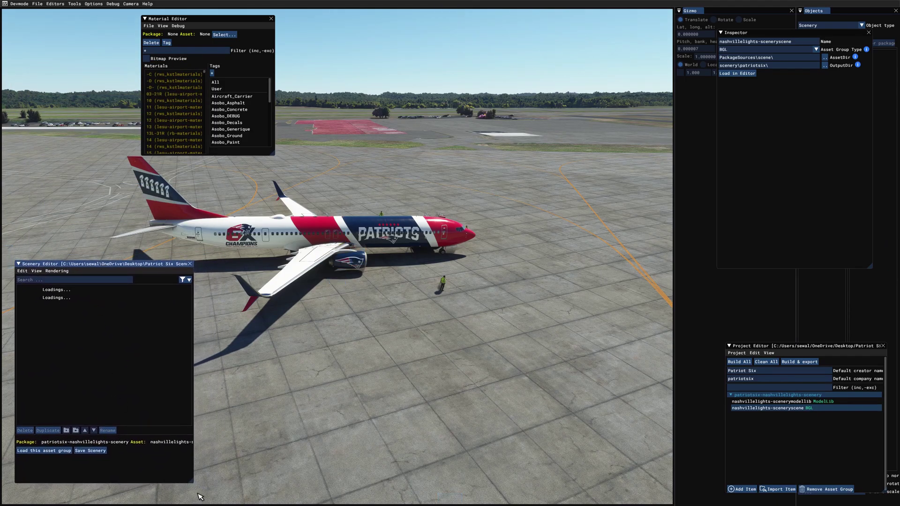
pyautogui.moveTo(193, 482); pyautogui.dragTo(178, 434)
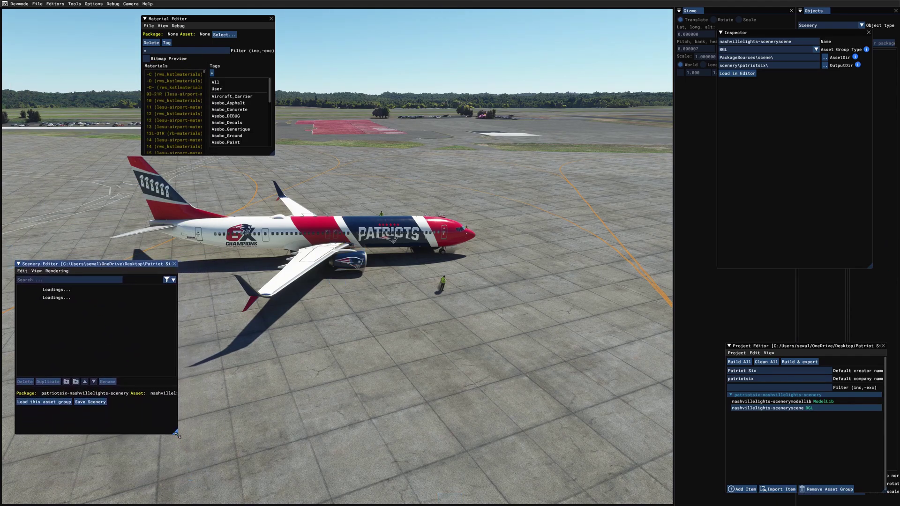
pyautogui.moveTo(117, 264); pyautogui.dragTo(107, 348)
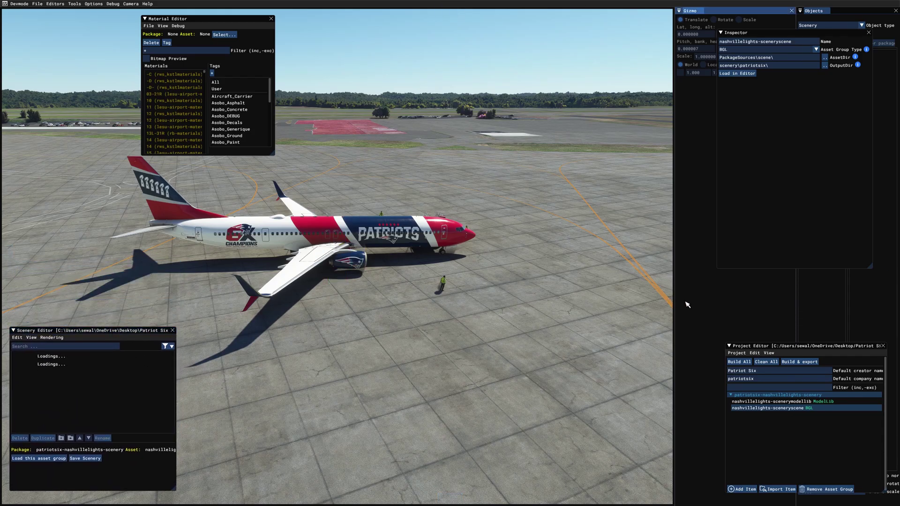
# Clear away the Gizmo and Material Editor windows, then undock and shrink the Objects window and place it above the Scenery Editor.
pyautogui.click(792, 10)
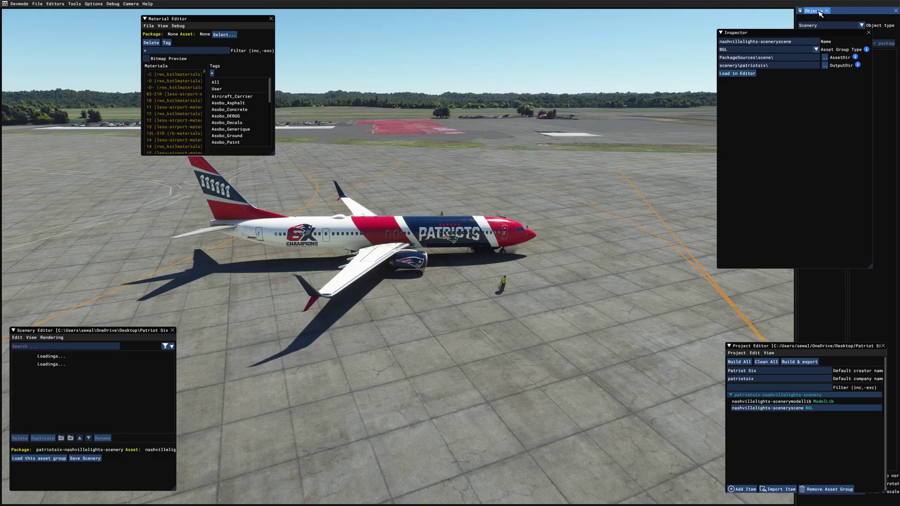
pyautogui.moveTo(805, 18); pyautogui.dragTo(373, 61)
pyautogui.moveTo(467, 491); pyautogui.dragTo(587, 224)
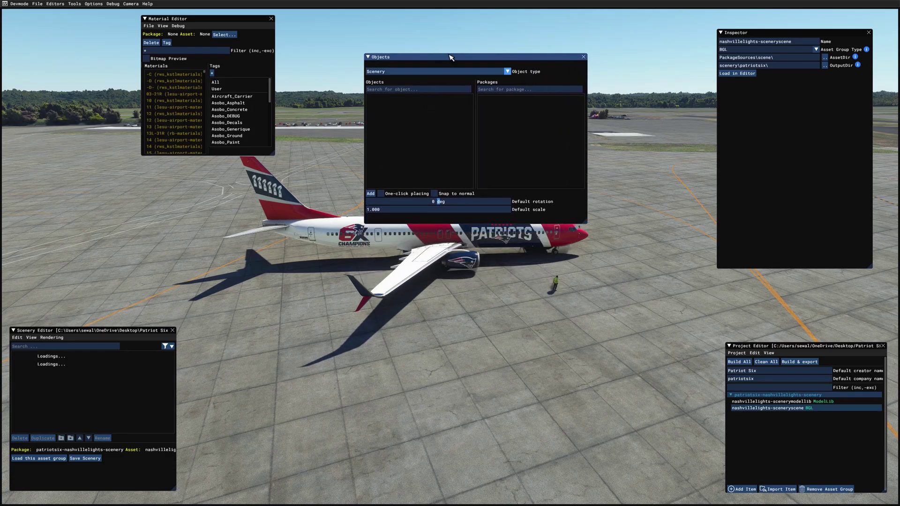
pyautogui.moveTo(446, 67); pyautogui.dragTo(79, 74)
pyautogui.moveTo(205, 22); pyautogui.dragTo(532, 99)
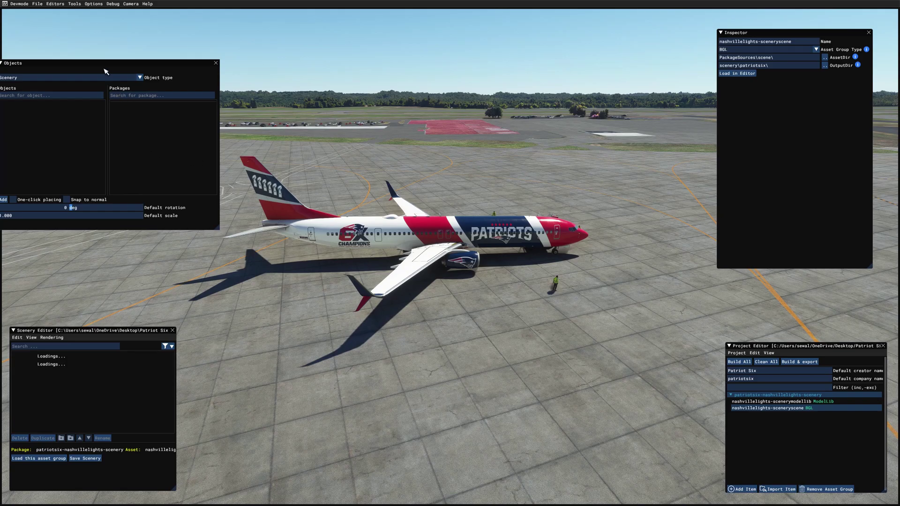
pyautogui.moveTo(105, 70); pyautogui.dragTo(115, 31)
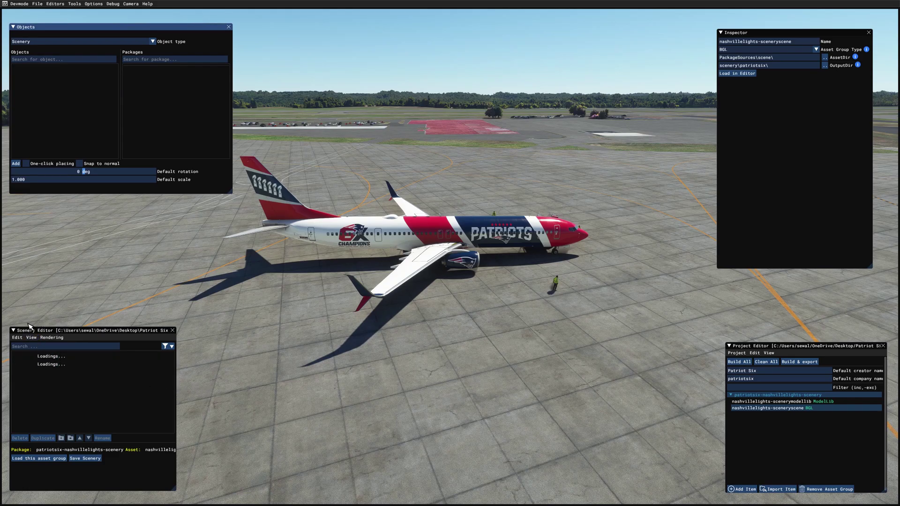
# Show the Gizmo window, shrink it and place it between the Objects and Scenery Editor windows, and shift the Inspector outwards.
pyautogui.click(37, 340)
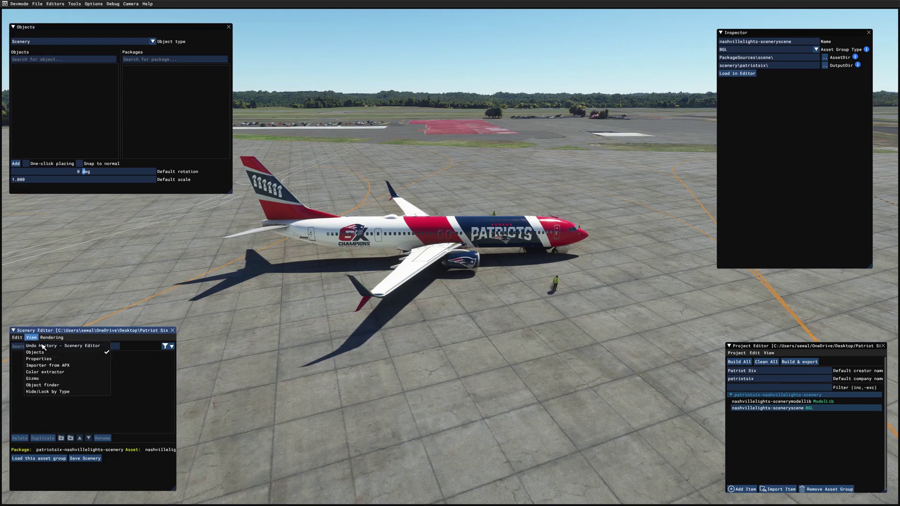
pyautogui.click(54, 379)
pyautogui.moveTo(795, 18); pyautogui.dragTo(460, 47)
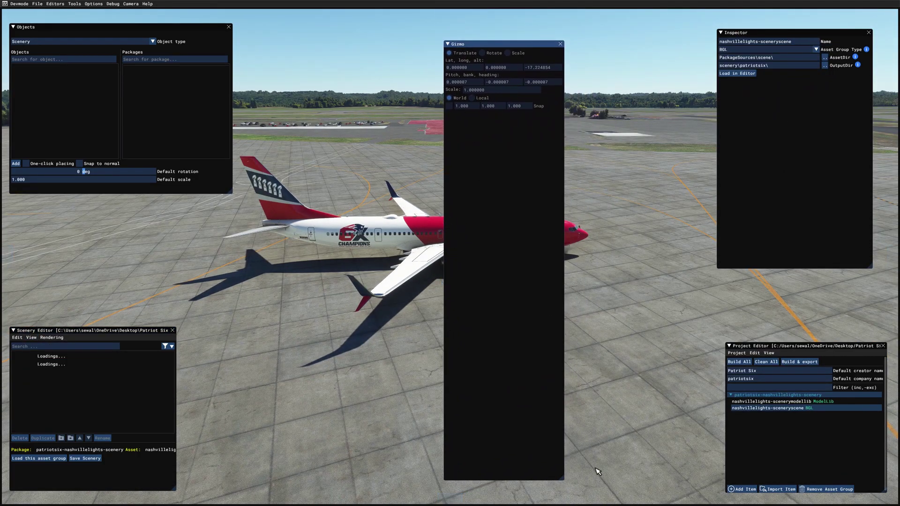
pyautogui.moveTo(562, 479); pyautogui.dragTo(633, 166)
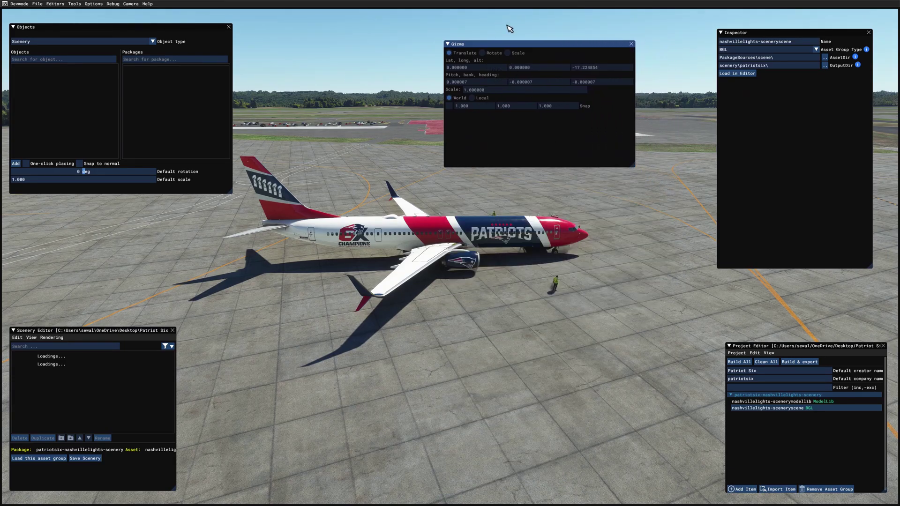
pyautogui.moveTo(527, 50)
pyautogui.moveTo(526, 51); pyautogui.dragTo(98, 203)
pyautogui.moveTo(766, 167); pyautogui.dragTo(780, 168)
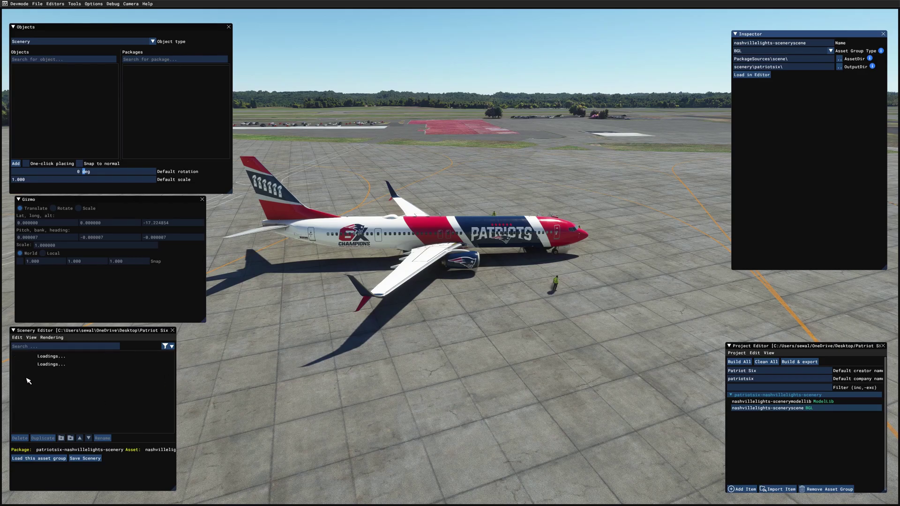
# Show the Scenery Editor's Properties window and place it over the empty lower area of the Inspector.
pyautogui.click(31, 337)
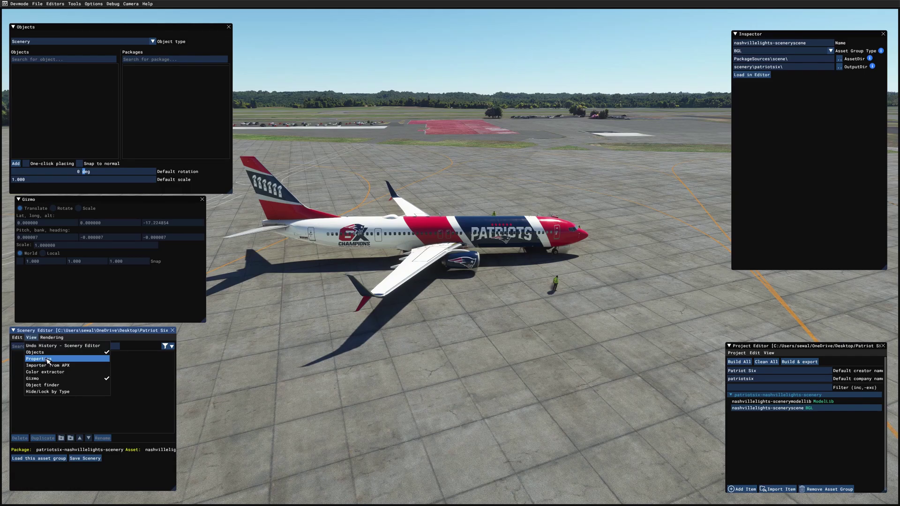
pyautogui.click(39, 359)
pyautogui.moveTo(403, 13); pyautogui.dragTo(792, 129)
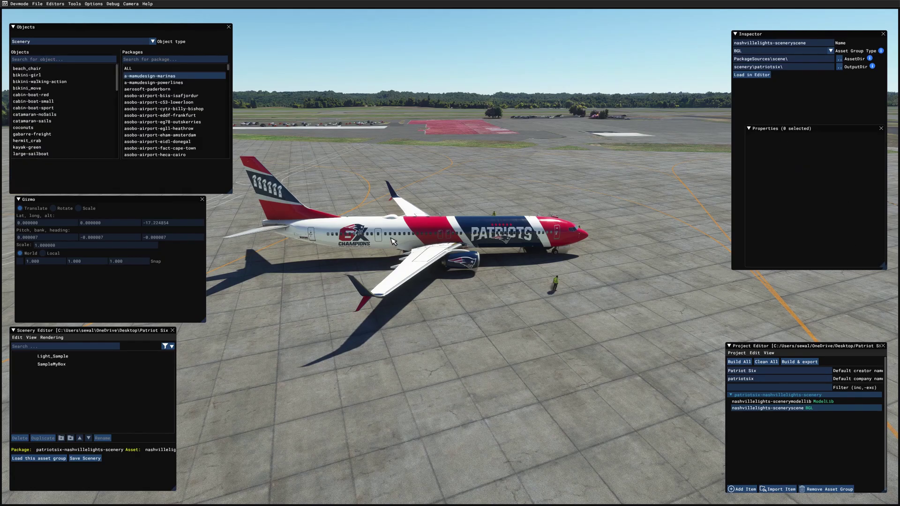
# Include all packages in the Objects window and set the object type to Polygon.
pyautogui.click(149, 70)
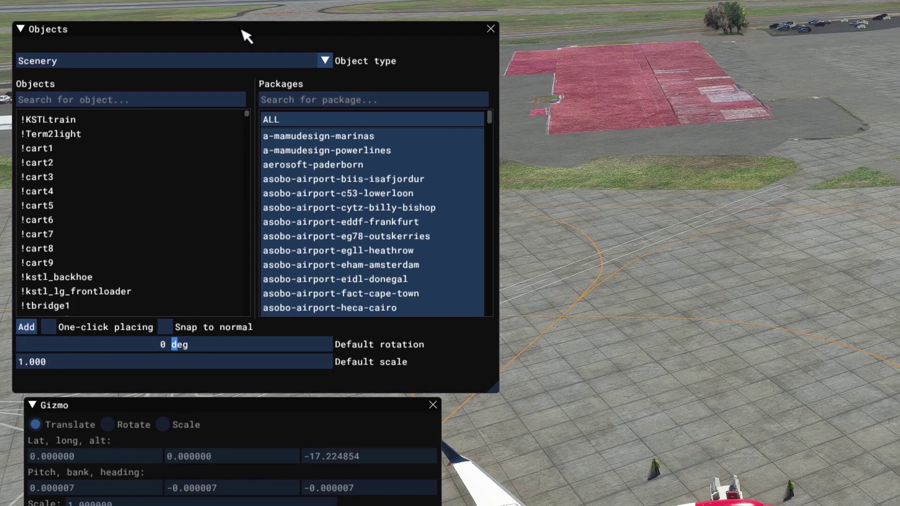
pyautogui.click(327, 62)
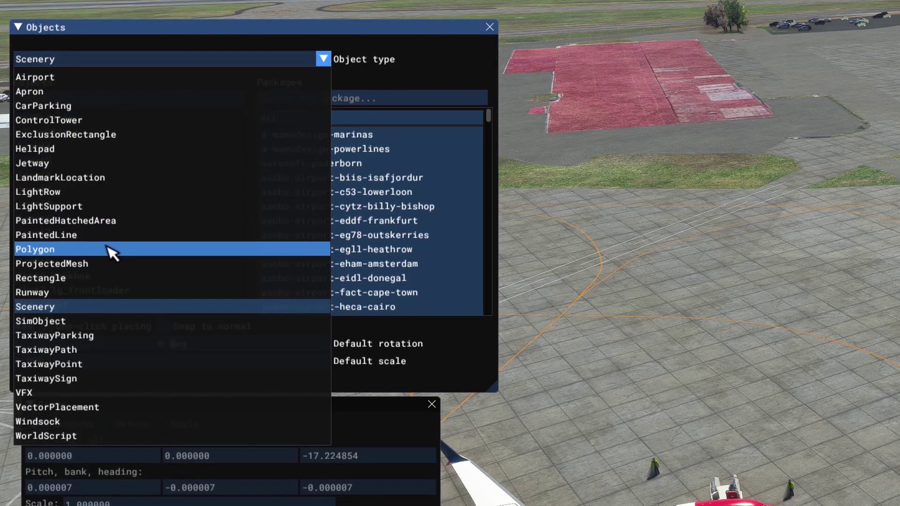
pyautogui.click(110, 251)
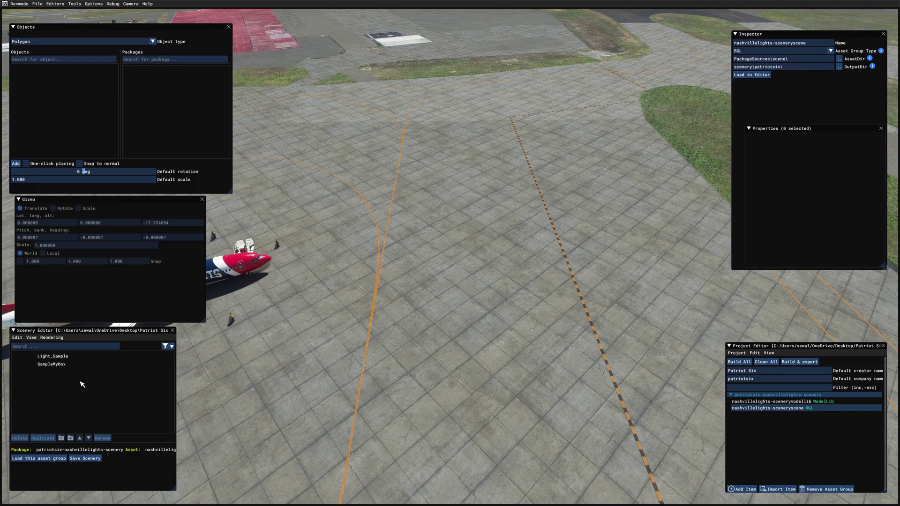
# Add a polygon object and outline it with six corner points on the paved apron beside the parked airliner.
pyautogui.click(16, 165)
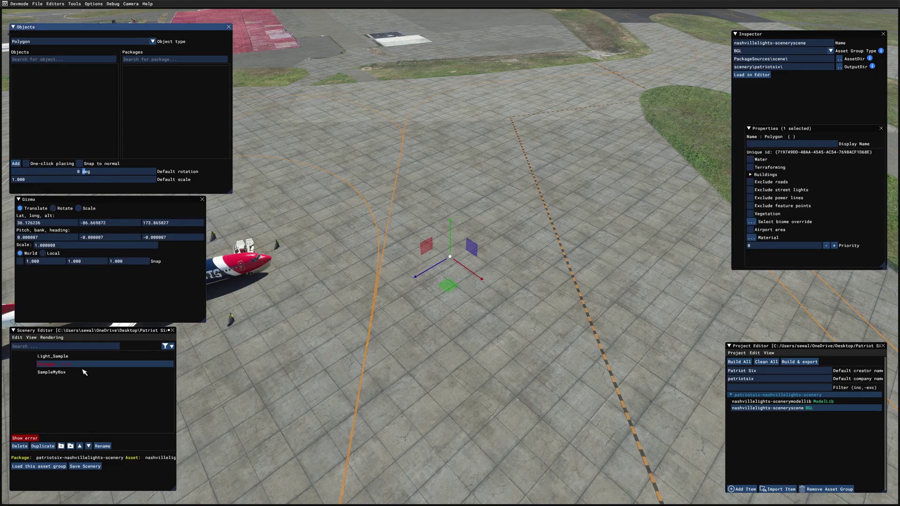
pyautogui.moveTo(105, 374)
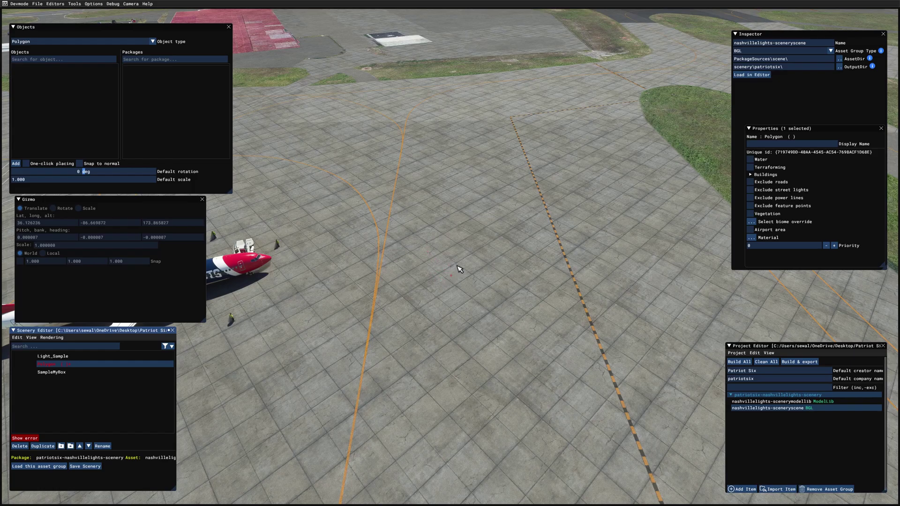
pyautogui.click(430, 242)
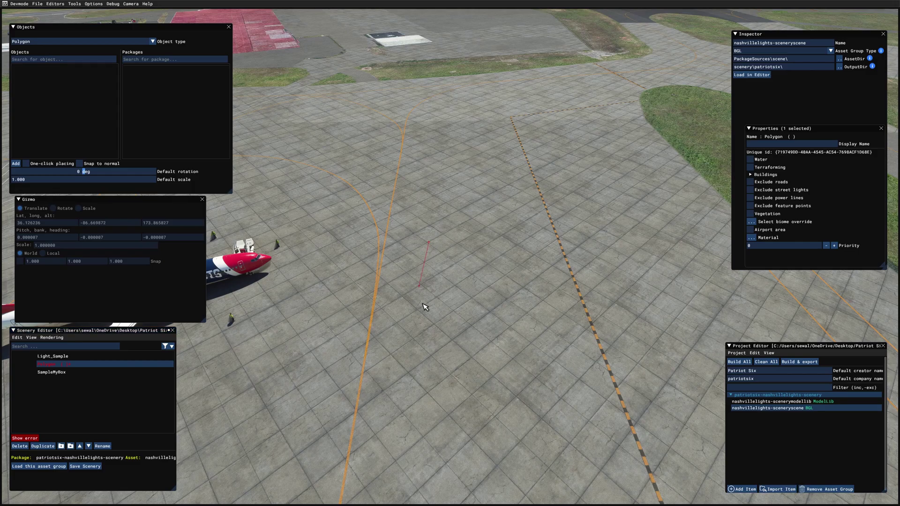
pyautogui.click(411, 434)
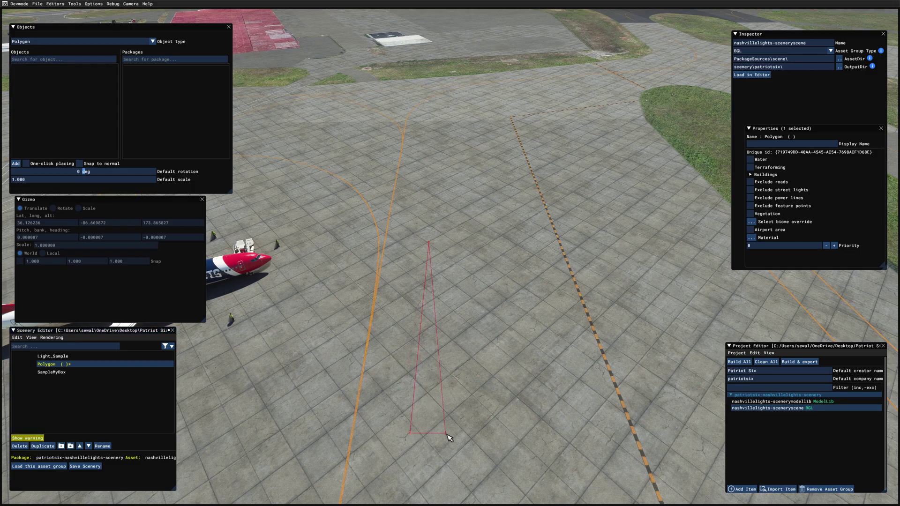
pyautogui.click(658, 447)
pyautogui.click(670, 284)
pyautogui.moveTo(655, 231); pyautogui.dragTo(539, 168)
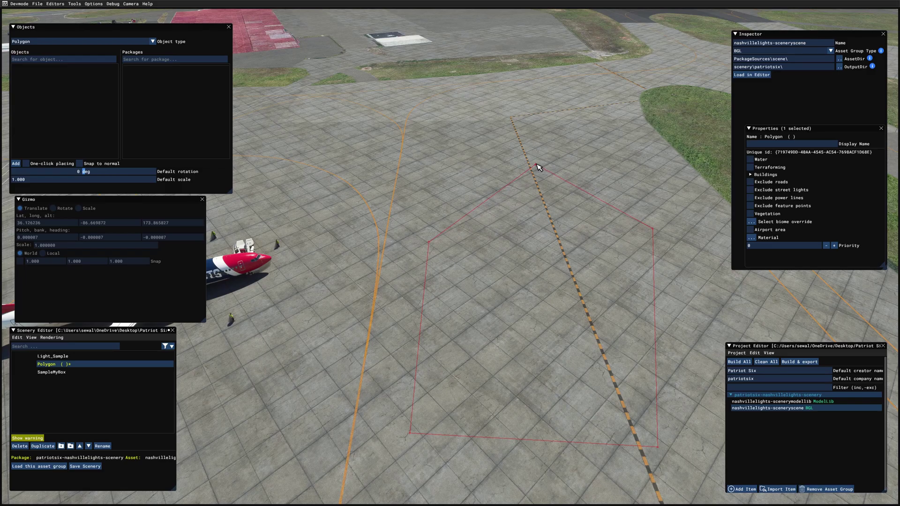
pyautogui.moveTo(521, 175); pyautogui.dragTo(504, 167)
pyautogui.click(503, 167)
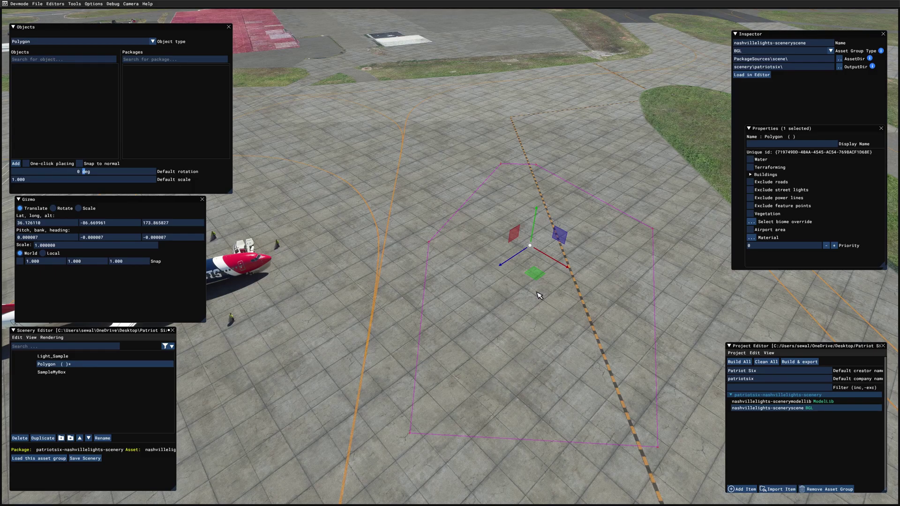
# Deselect the polygon, reselect it from the list of scene objects and focus the camera on it.
pyautogui.click(327, 369)
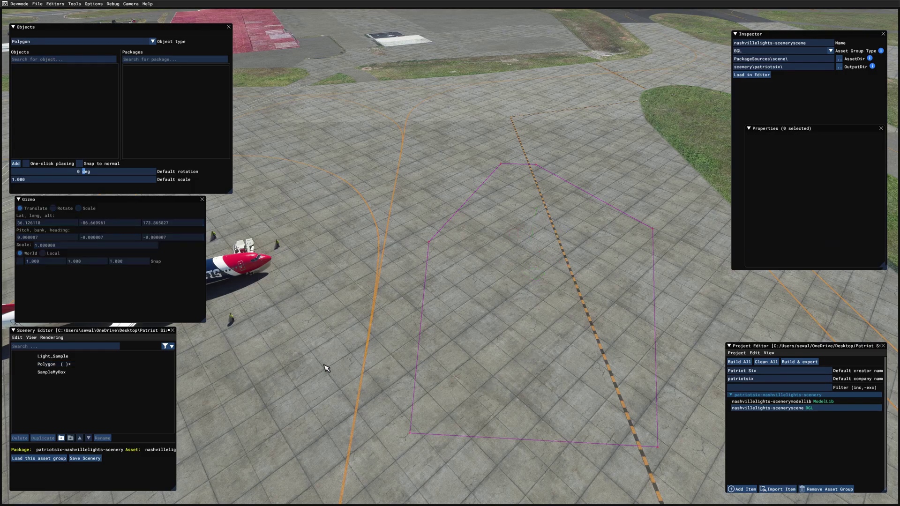
pyautogui.click(563, 314)
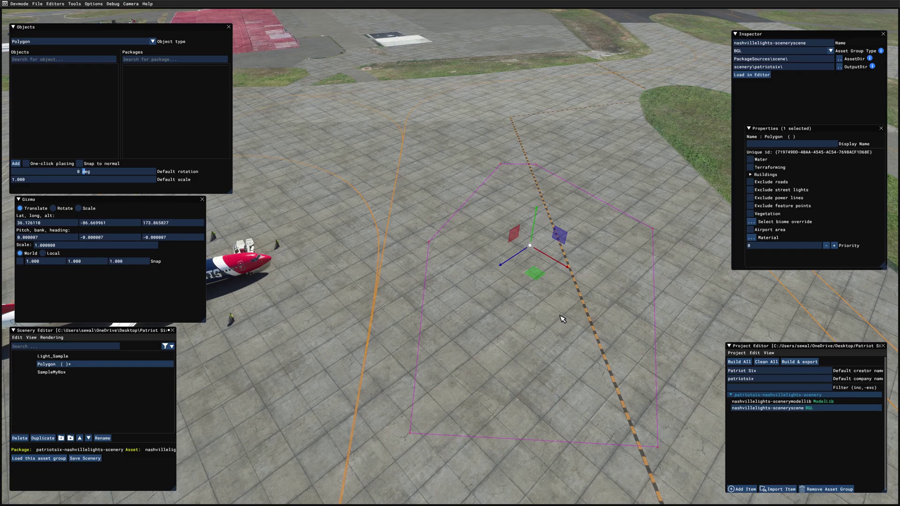
pyautogui.click(322, 376)
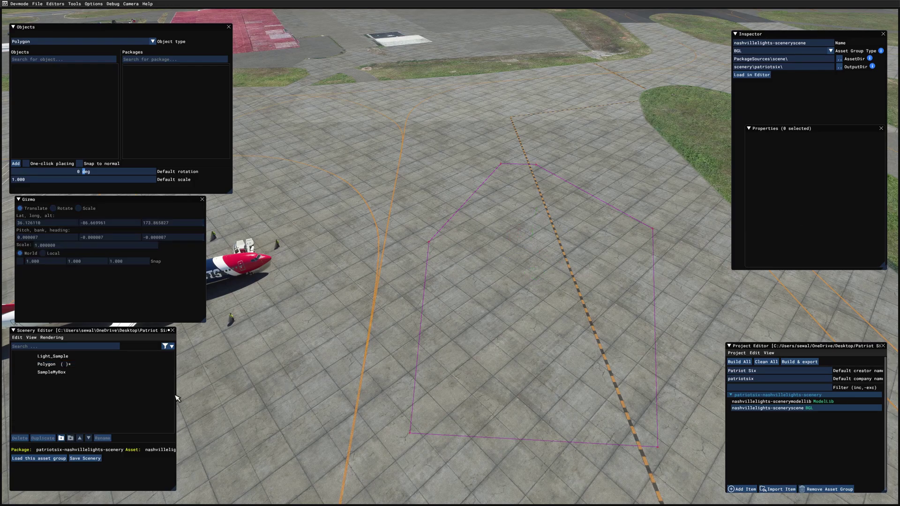
pyautogui.click(82, 366)
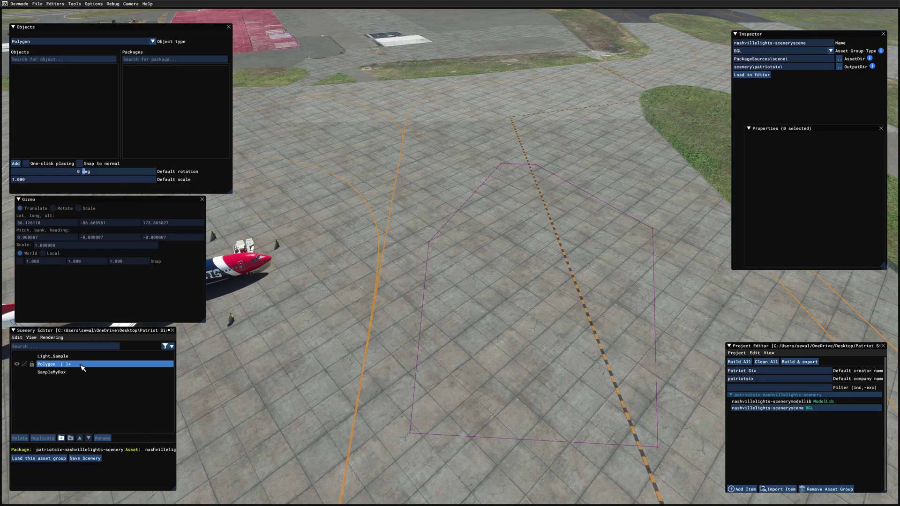
pyautogui.doubleClick(82, 366)
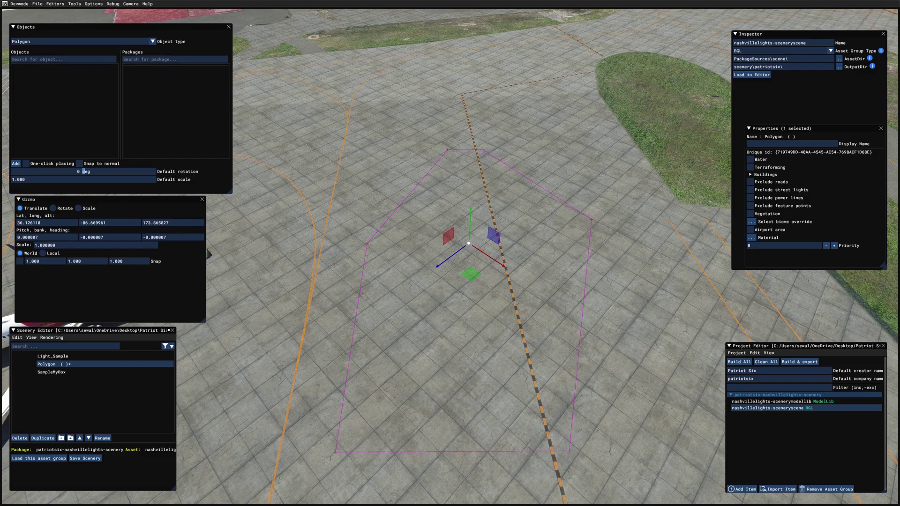
# Open the material library for the polygon and show only the materials tagged Asobo_Ground.
pyautogui.click(751, 238)
pyautogui.moveTo(859, 277); pyautogui.dragTo(671, 151)
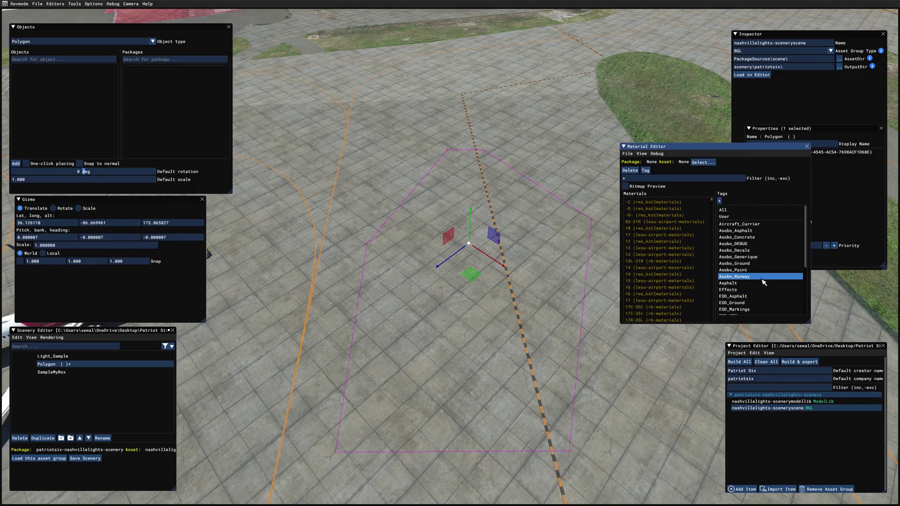
pyautogui.click(756, 266)
pyautogui.scroll(-5, 675, 263)
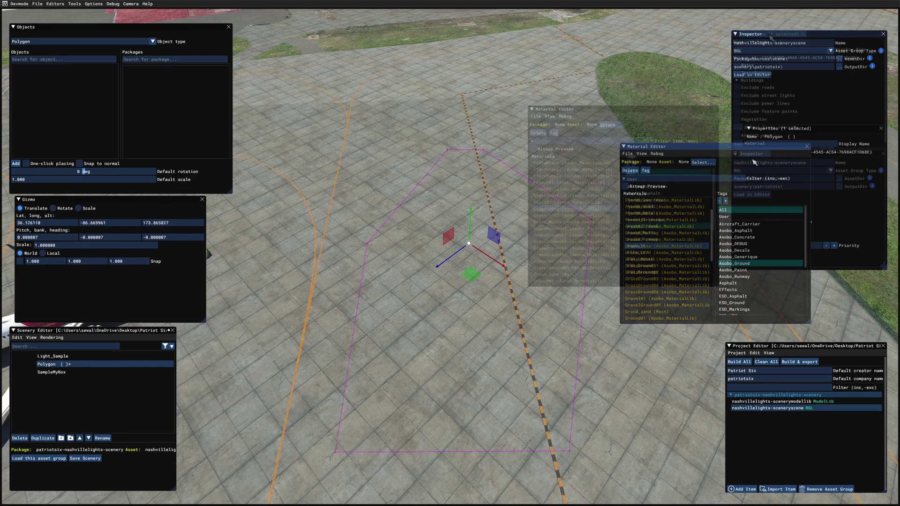
# Arrange the Properties and Material Editor windows side by side and assign the Grass_Jima material to the polygon.
pyautogui.moveTo(787, 128); pyautogui.dragTo(586, 338)
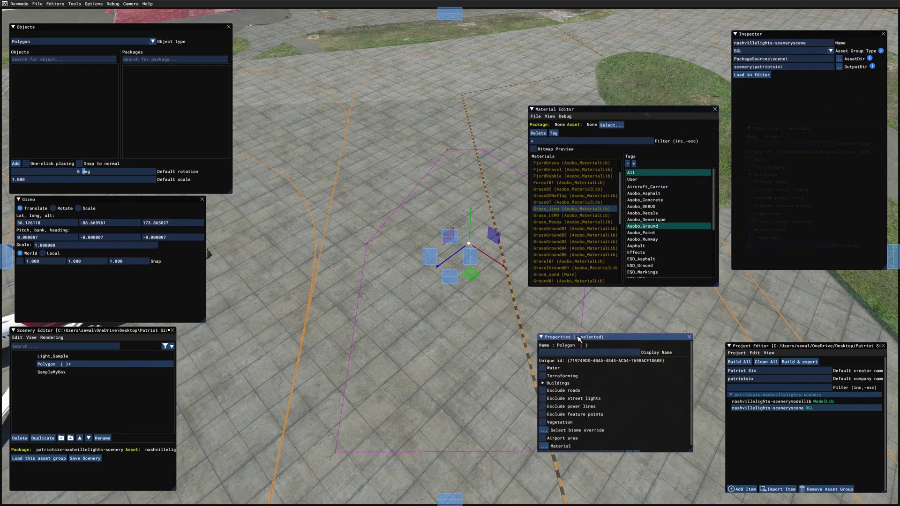
pyautogui.moveTo(648, 338); pyautogui.dragTo(667, 330)
pyautogui.moveTo(665, 111); pyautogui.dragTo(403, 56)
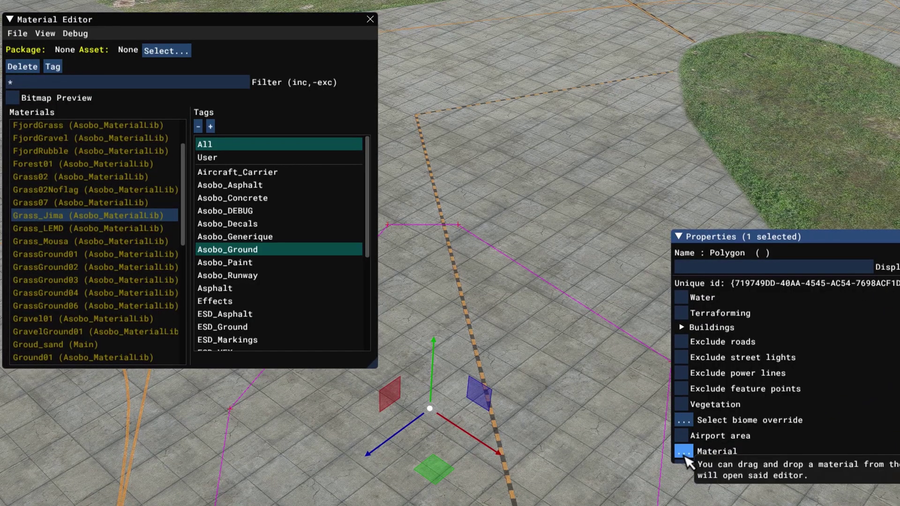
pyautogui.moveTo(899, 463); pyautogui.dragTo(899, 487)
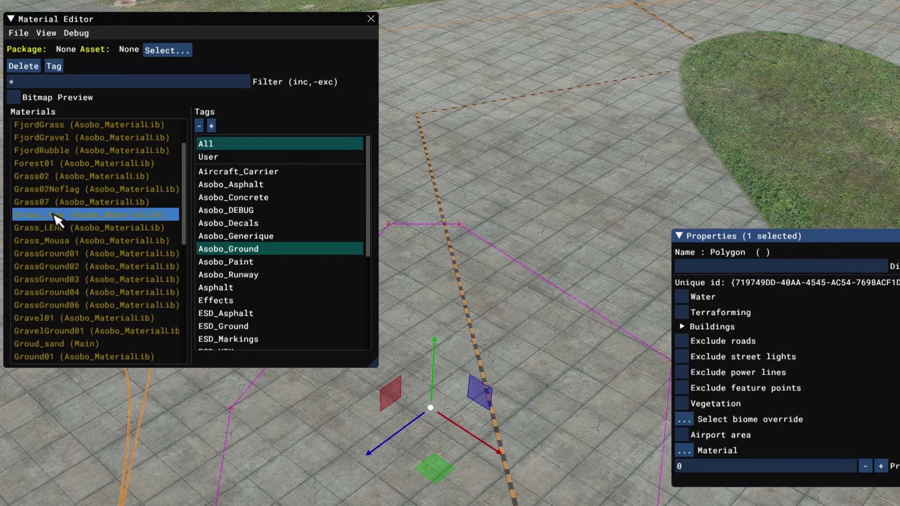
pyautogui.click(40, 241)
pyautogui.moveTo(41, 215); pyautogui.dragTo(690, 454)
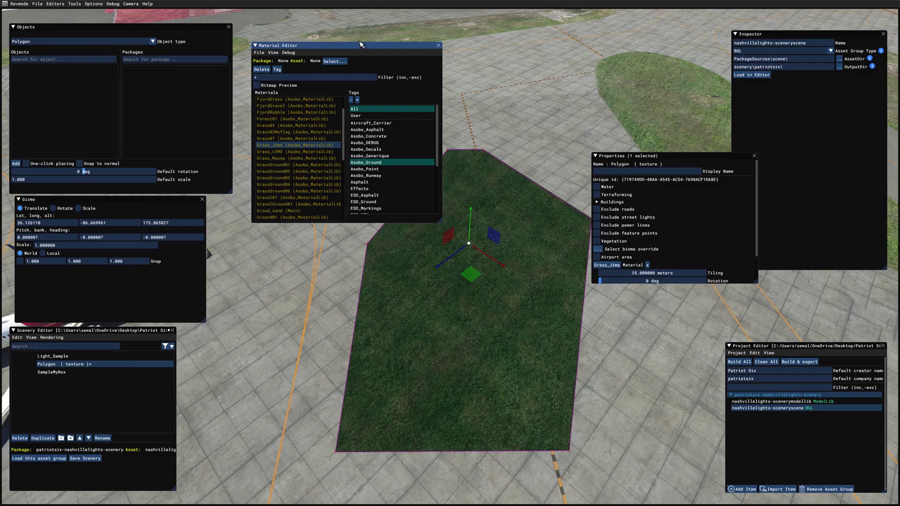
# Try the Square_01_White material from the Asobo_Concrete tag on the polygon, and reassign Grass_Jima.
pyautogui.moveTo(358, 49); pyautogui.dragTo(324, 35)
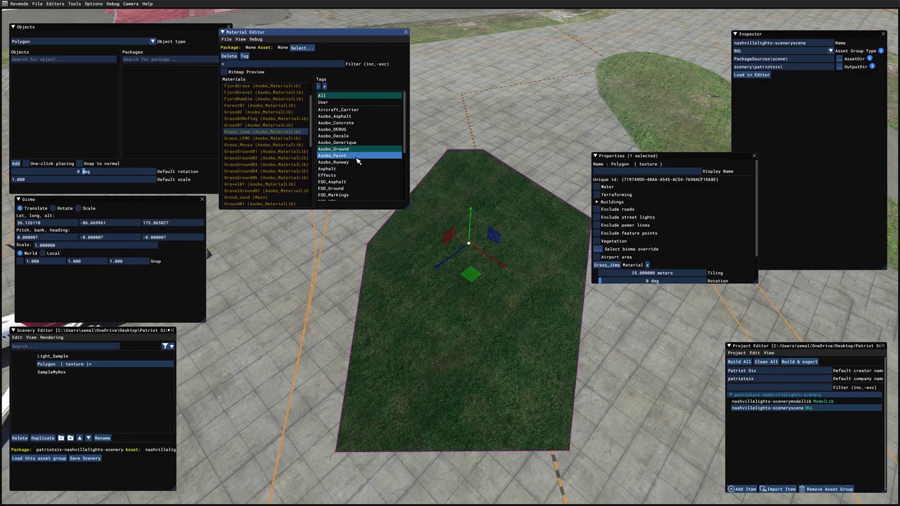
pyautogui.click(359, 123)
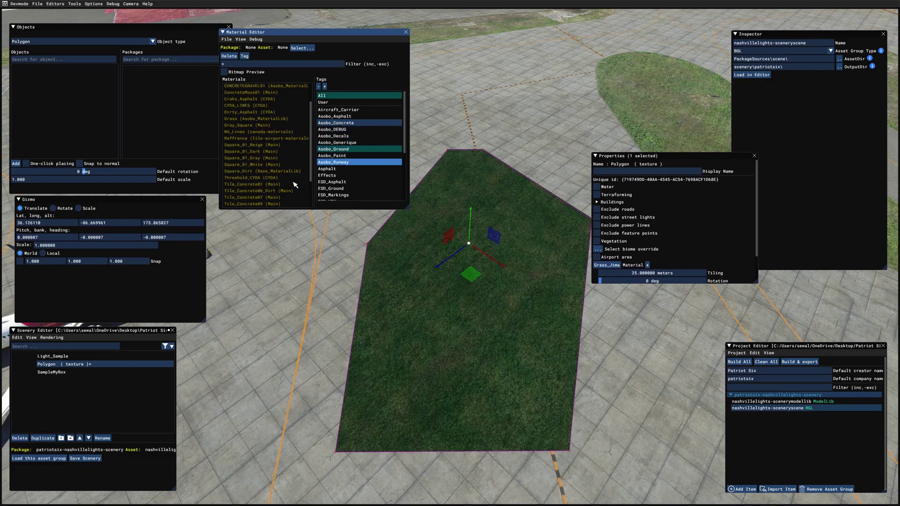
pyautogui.moveTo(262, 165); pyautogui.dragTo(608, 269)
pyautogui.press('s')
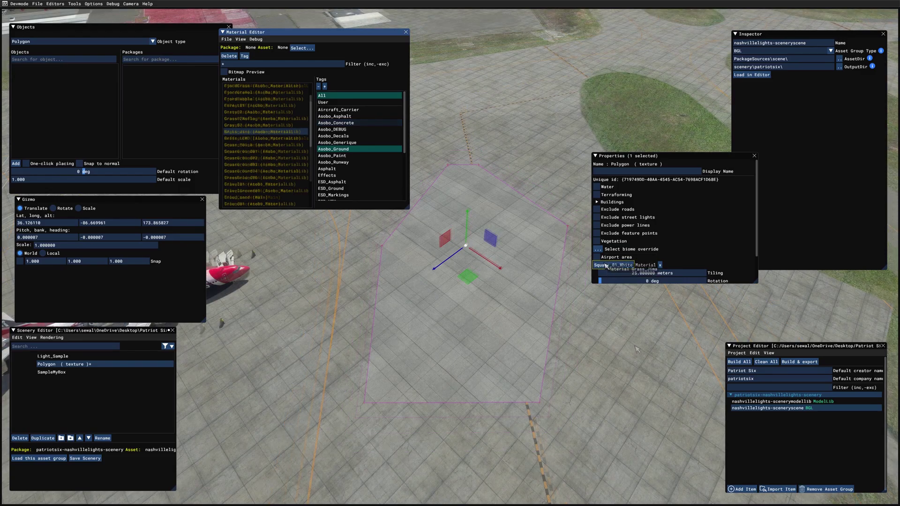
pyautogui.moveTo(607, 266); pyautogui.dragTo(607, 266)
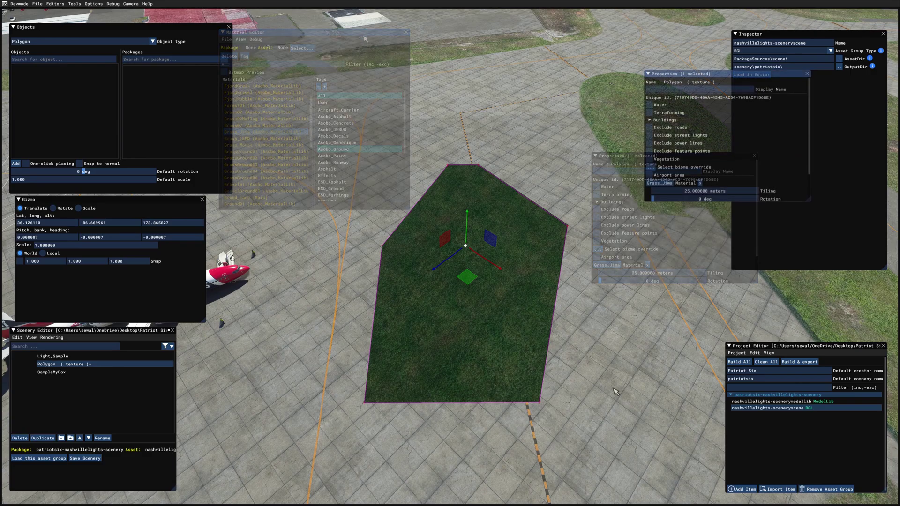
# Widen the grass polygon by moving its two right-hand and two left-hand corner points outwards.
pyautogui.click(616, 388)
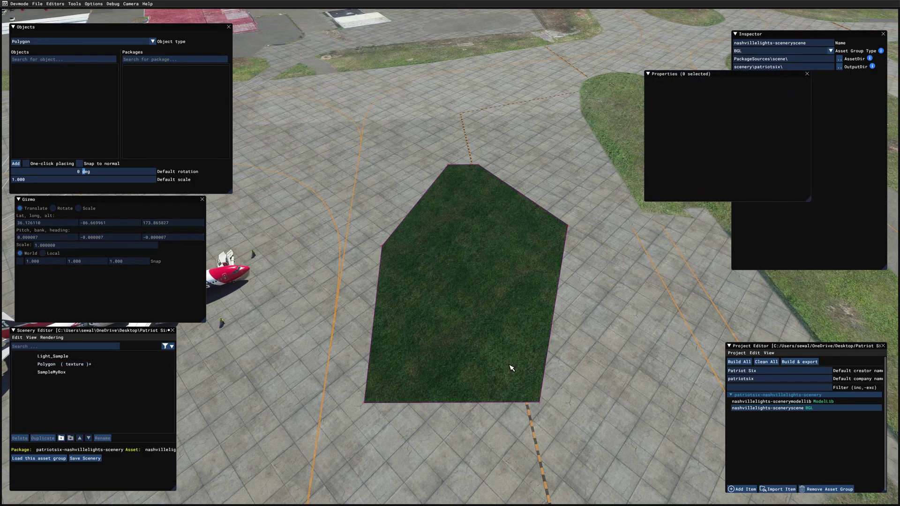
pyautogui.click(511, 369)
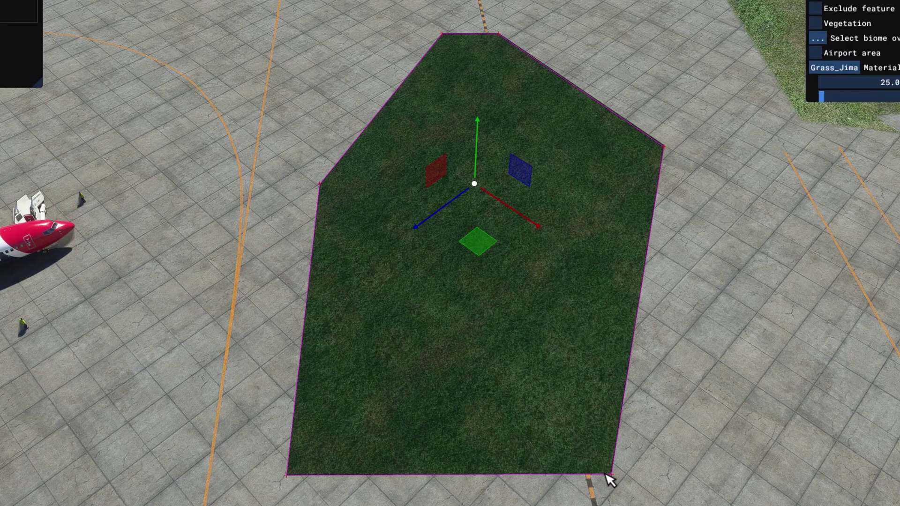
pyautogui.click(610, 474)
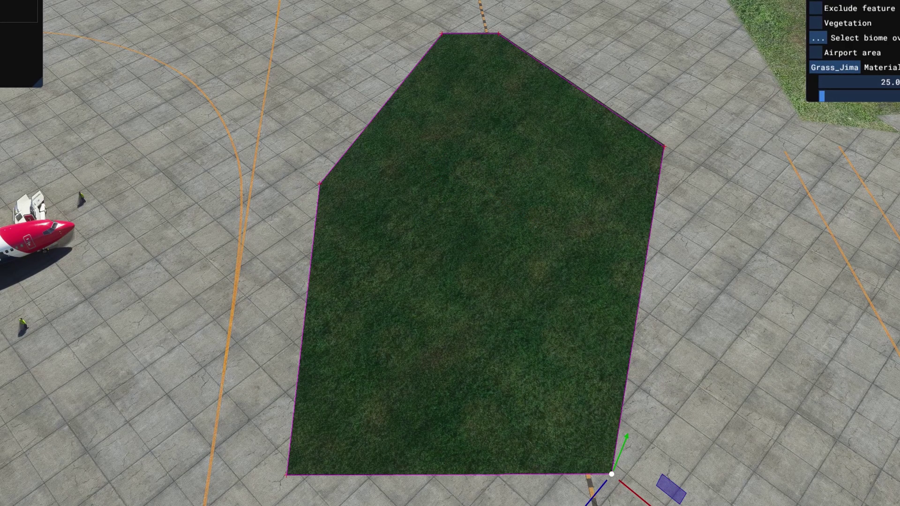
pyautogui.moveTo(610, 474); pyautogui.dragTo(751, 479)
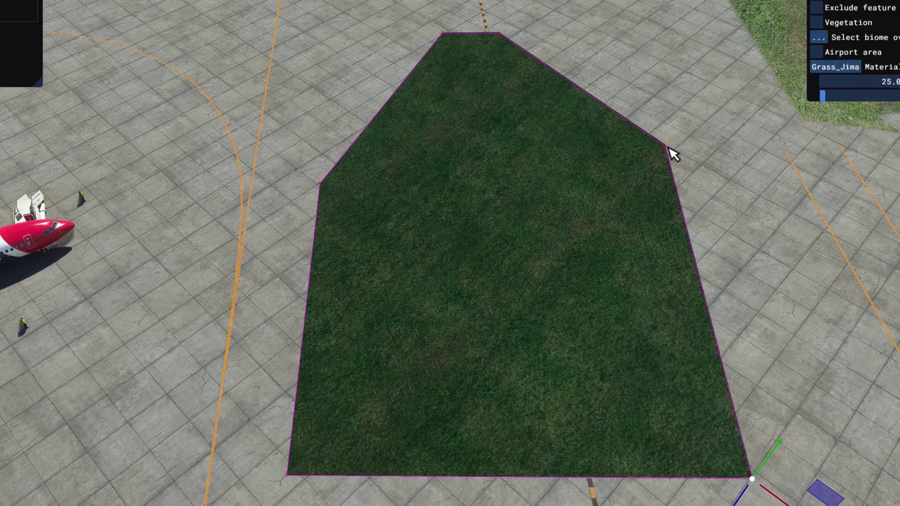
pyautogui.click(669, 150)
pyautogui.moveTo(683, 201); pyautogui.dragTo(719, 183)
pyautogui.click(324, 189)
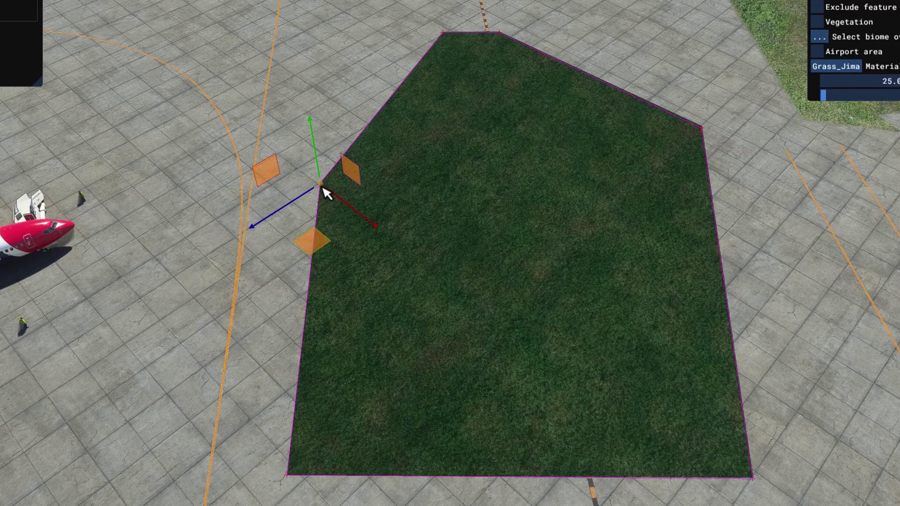
pyautogui.moveTo(317, 241); pyautogui.dragTo(266, 213)
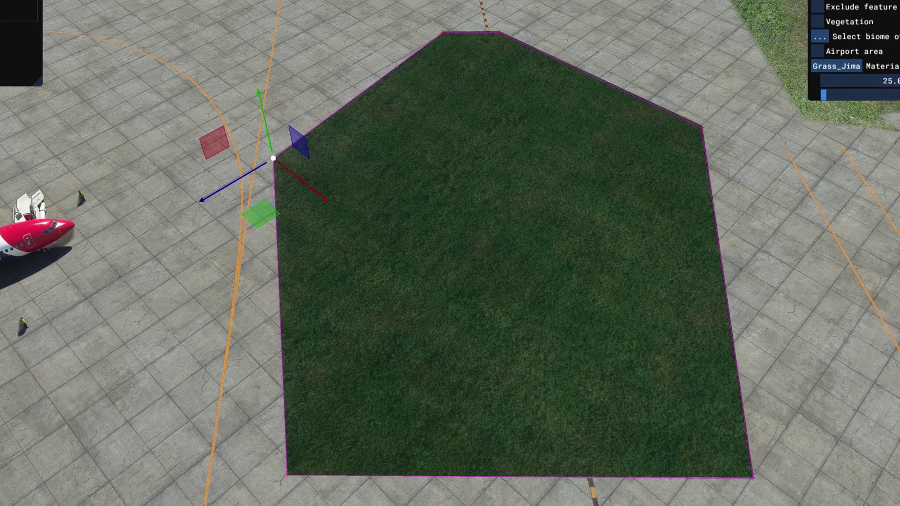
pyautogui.click(288, 477)
pyautogui.moveTo(283, 478); pyautogui.dragTo(251, 499)
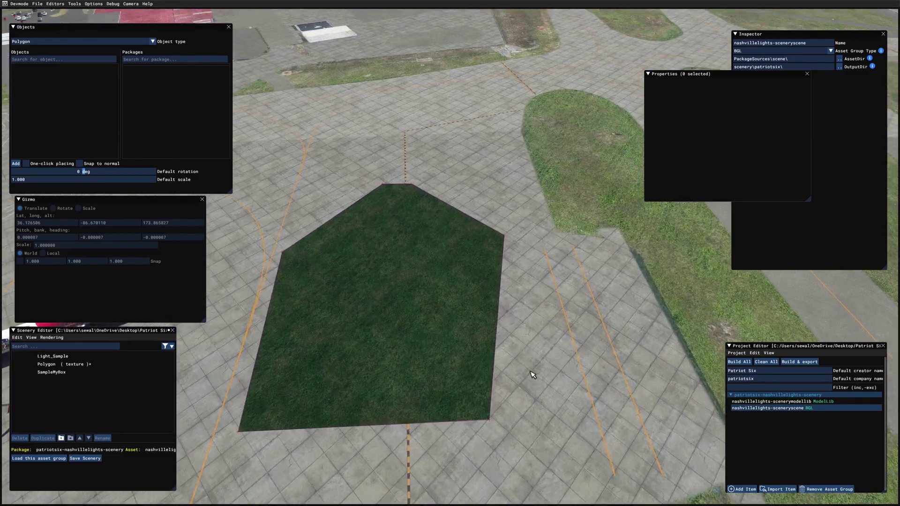
# Add a point on the grass polygon's right edge, pull it outwards to form a new corner, and deselect the polygon.
pyautogui.click(499, 319)
pyautogui.rightClick(498, 318)
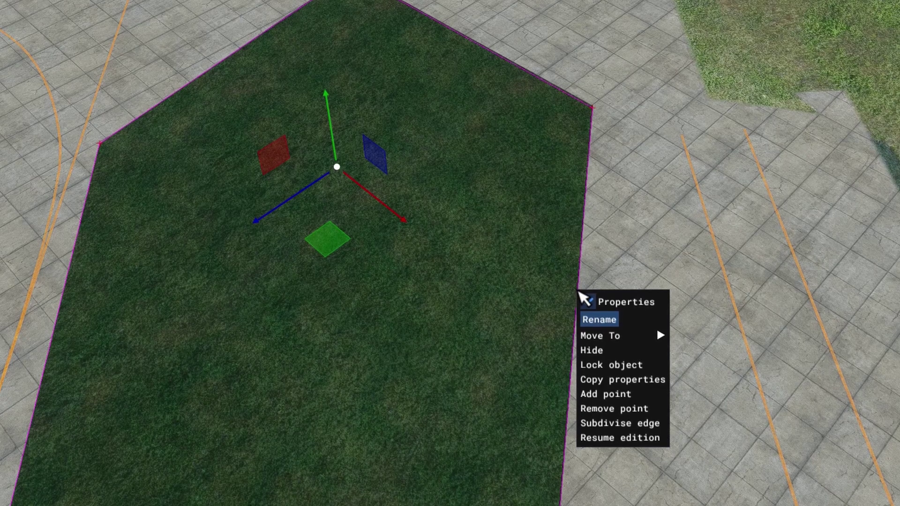
pyautogui.click(600, 395)
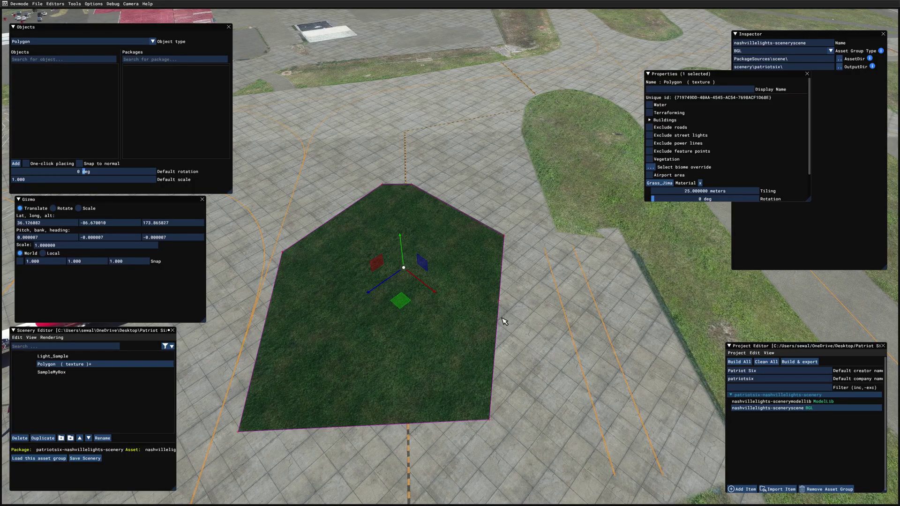
pyautogui.click(588, 263)
pyautogui.click(500, 301)
pyautogui.click(500, 302)
pyautogui.moveTo(509, 340); pyautogui.dragTo(544, 318)
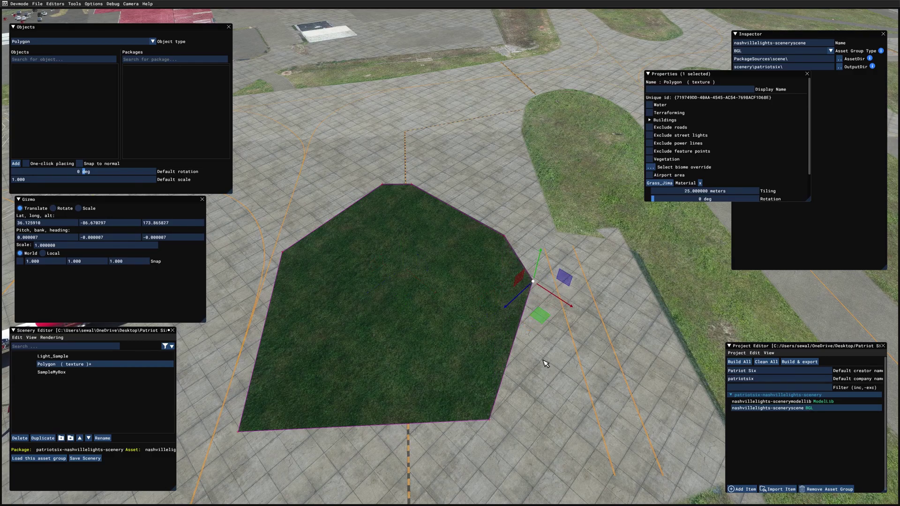
pyautogui.click(546, 366)
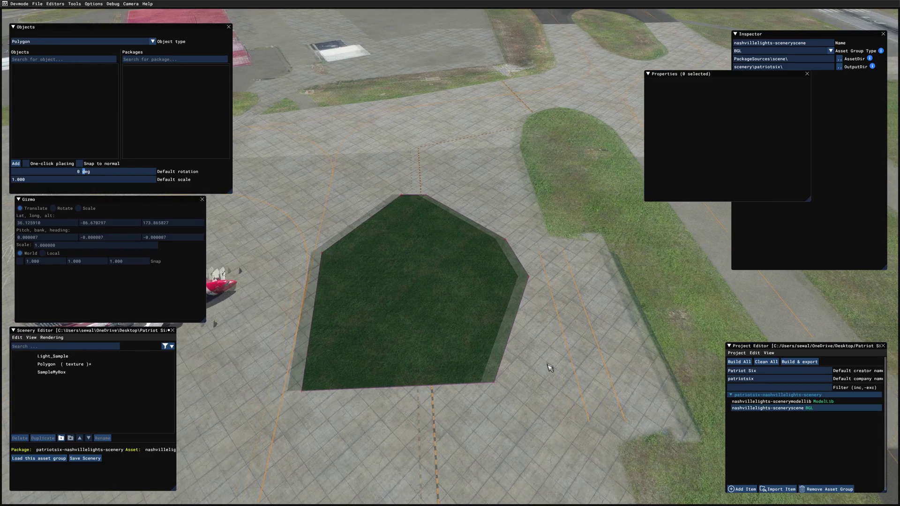
# Change the type of object to place from Polygon to Scenery.
pyautogui.press('s')
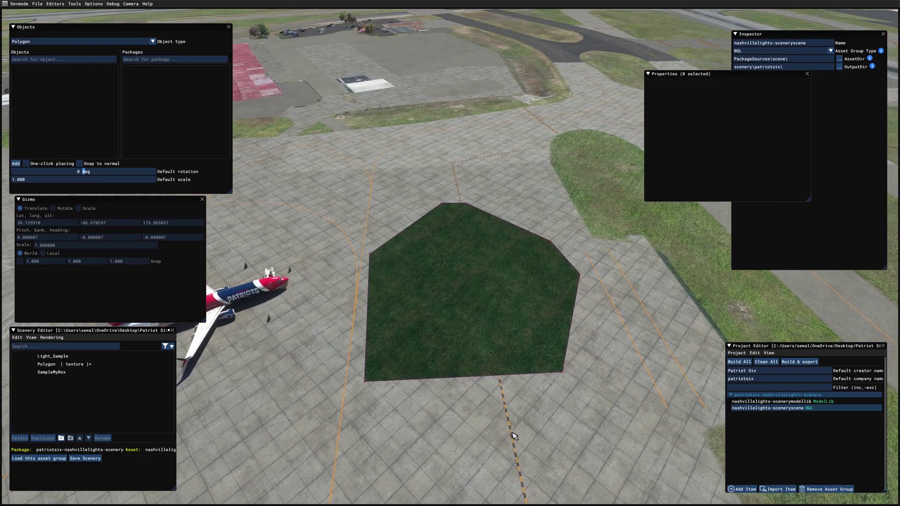
pyautogui.click(153, 43)
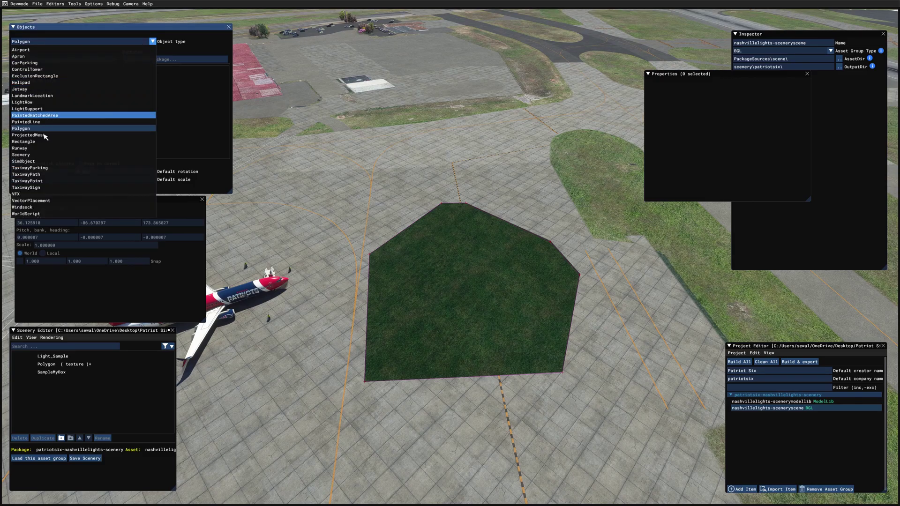
pyautogui.click(41, 155)
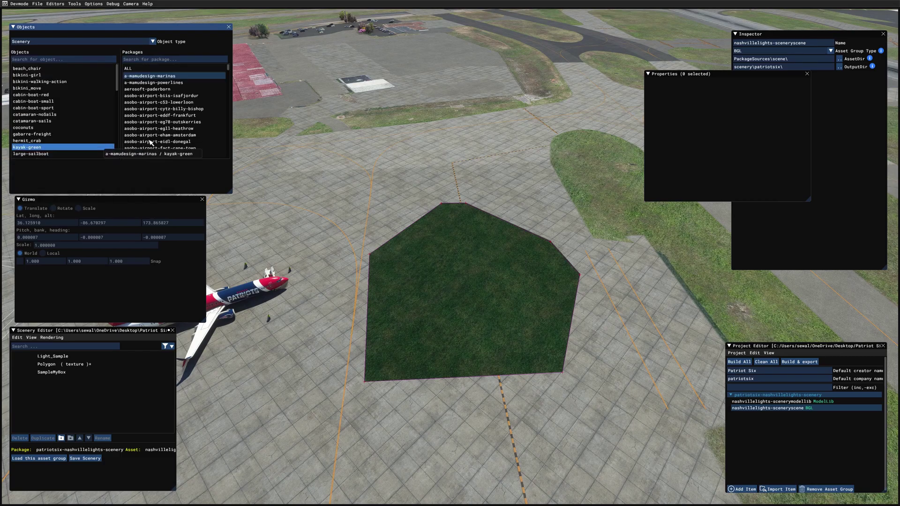
# Search all packages for "mast" and add an AirportLight_HighMast_Type7 object on the grass polygon.
pyautogui.click(150, 68)
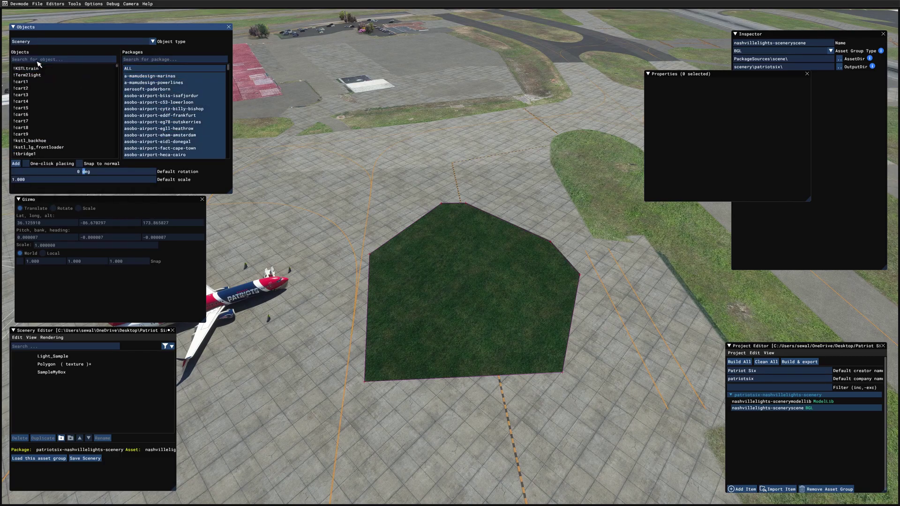
pyautogui.write('masty')
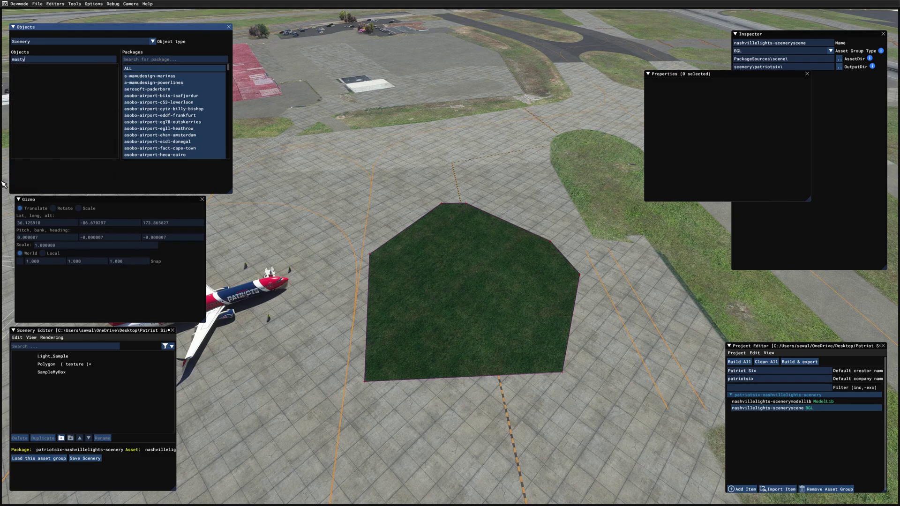
pyautogui.press('BackSpace')
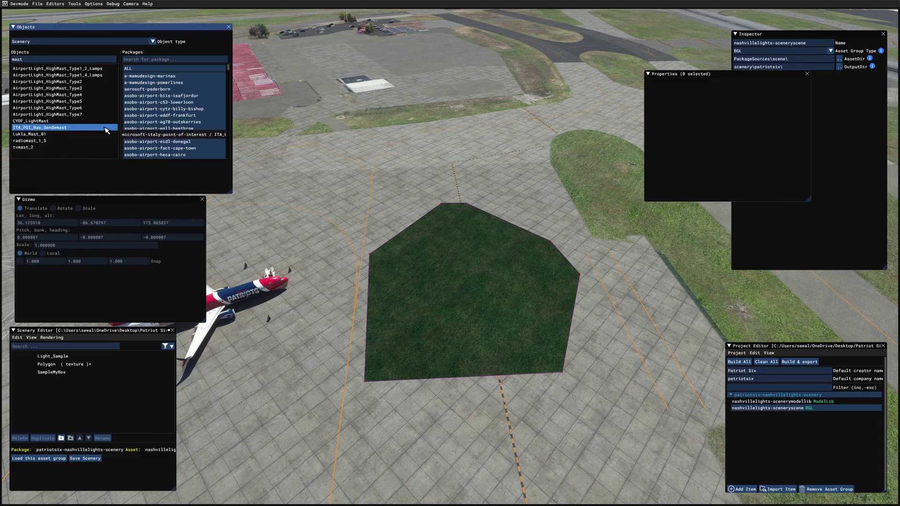
pyautogui.click(78, 115)
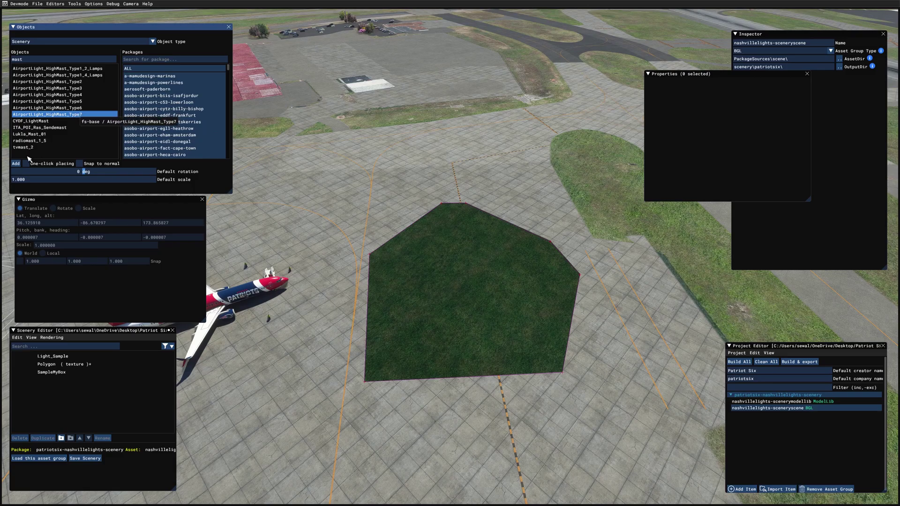
pyautogui.click(15, 163)
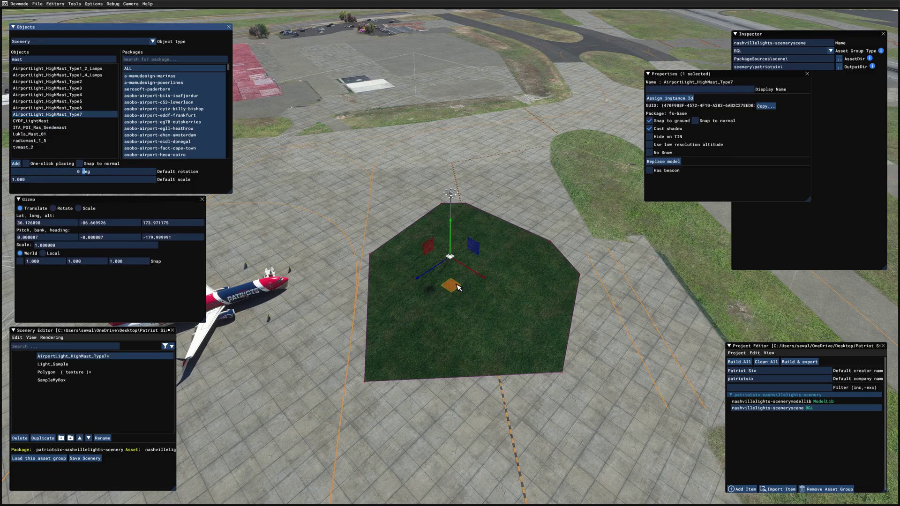
# Move the high-mast light closer to the centre of the grass polygon and deselect it.
pyautogui.moveTo(455, 288); pyautogui.dragTo(467, 318)
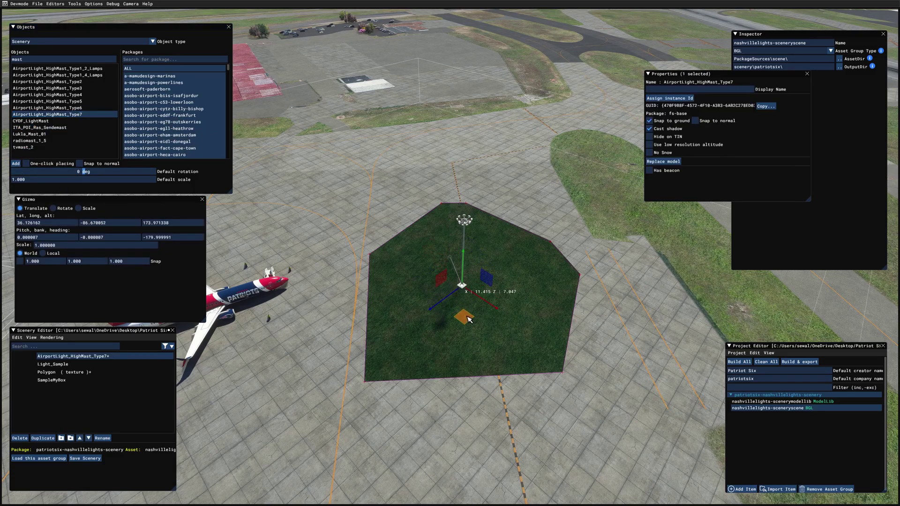
pyautogui.scroll(-3, 498, 434)
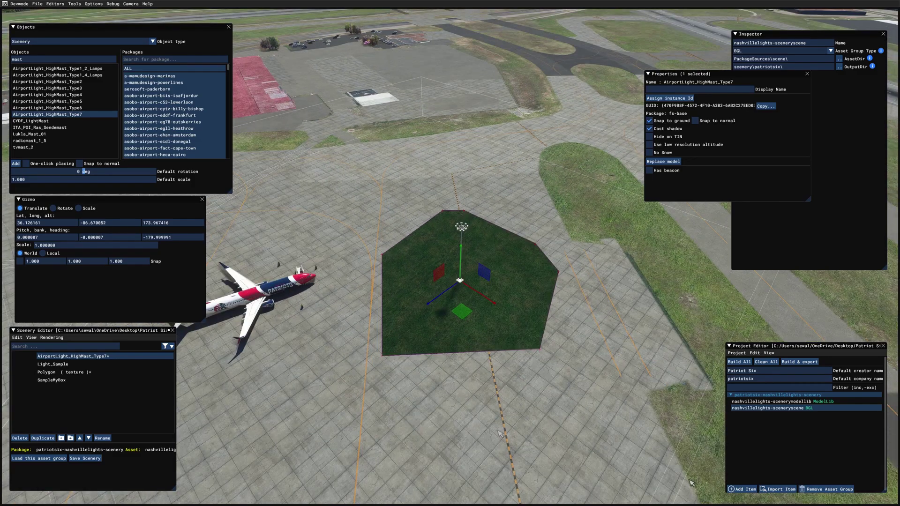
pyautogui.click(541, 88)
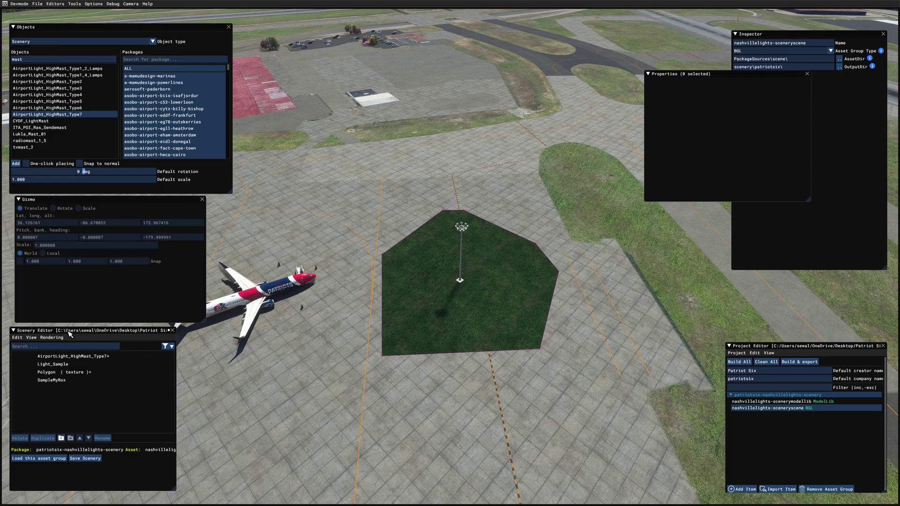
# Save the scenery and build the patriotsix-nashvillelights-scenery package, closing the properties and the build console.
pyautogui.click(96, 459)
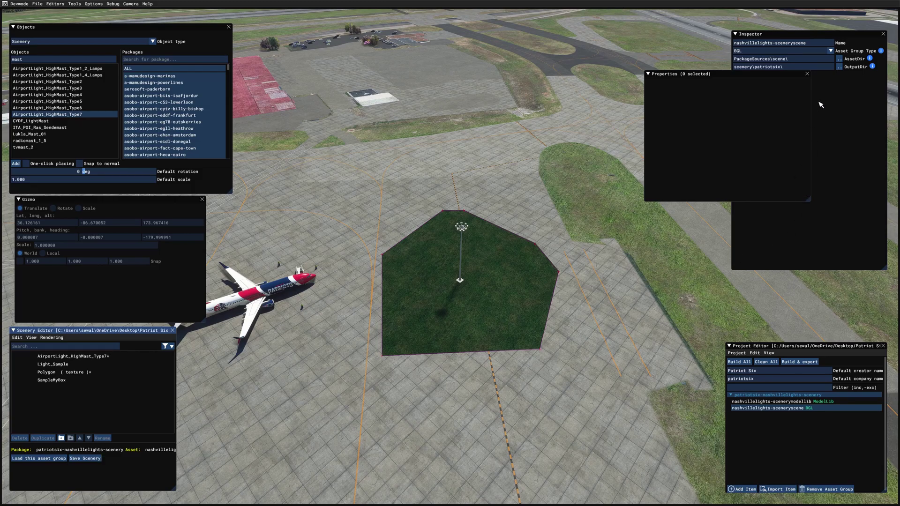
pyautogui.click(807, 74)
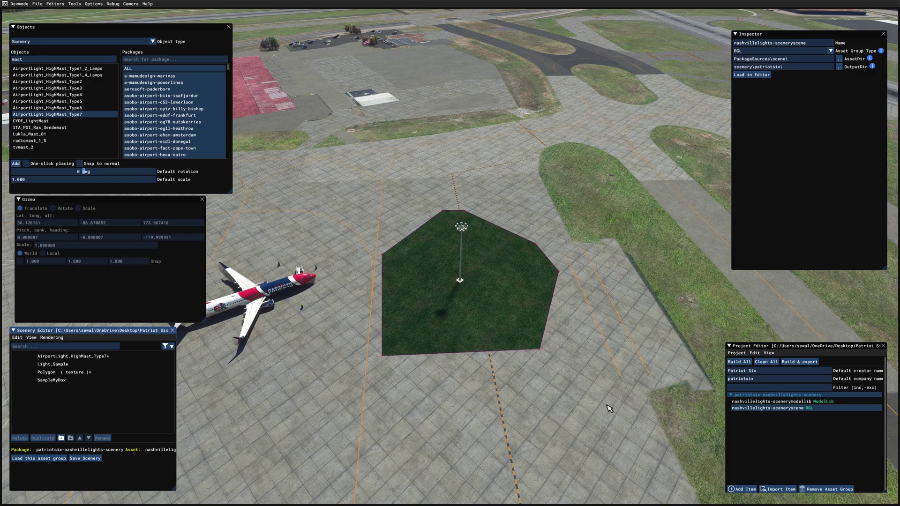
pyautogui.click(747, 396)
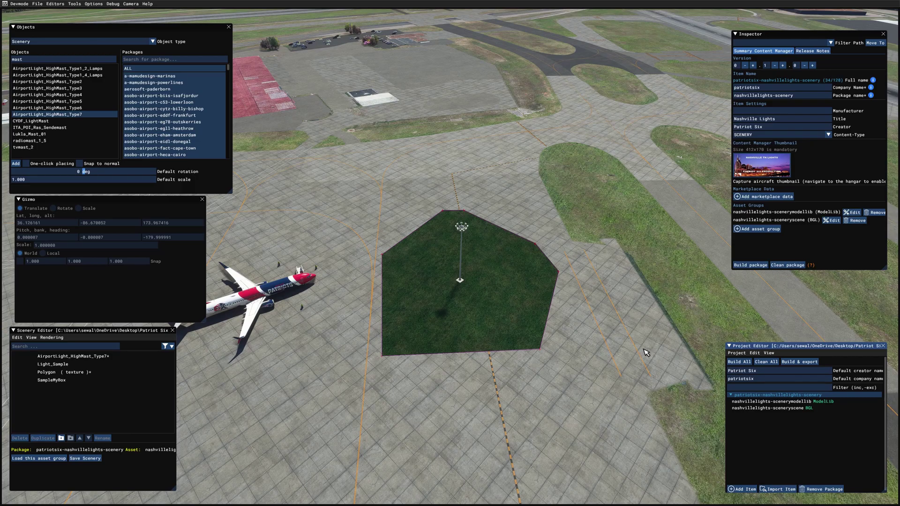
pyautogui.click(750, 265)
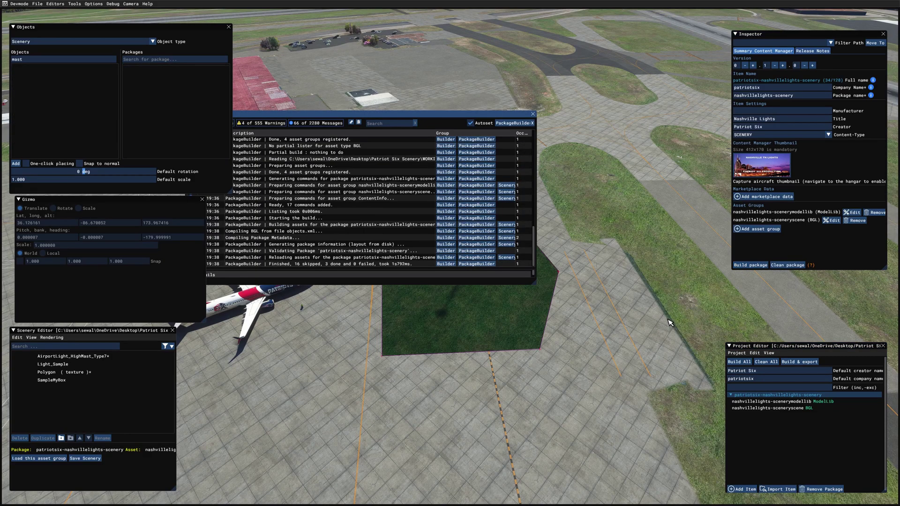
pyautogui.moveTo(385, 116); pyautogui.dragTo(516, 111)
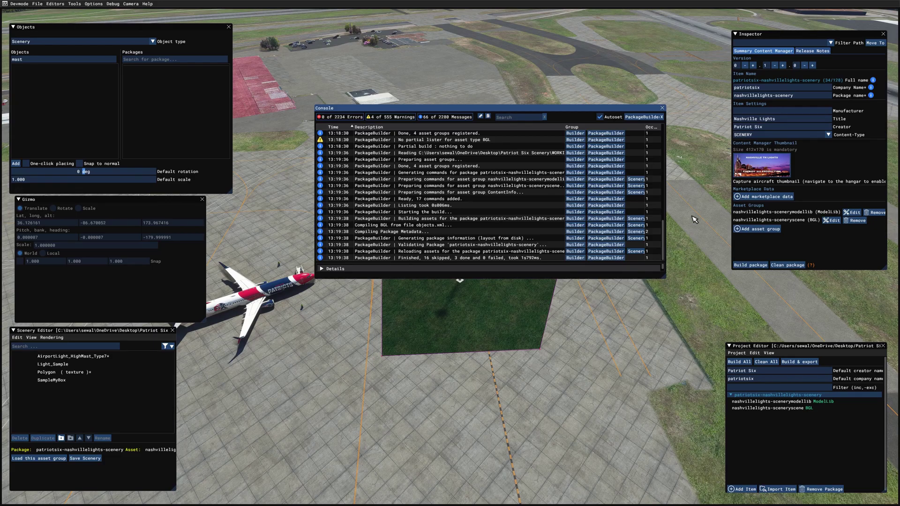
pyautogui.click(662, 108)
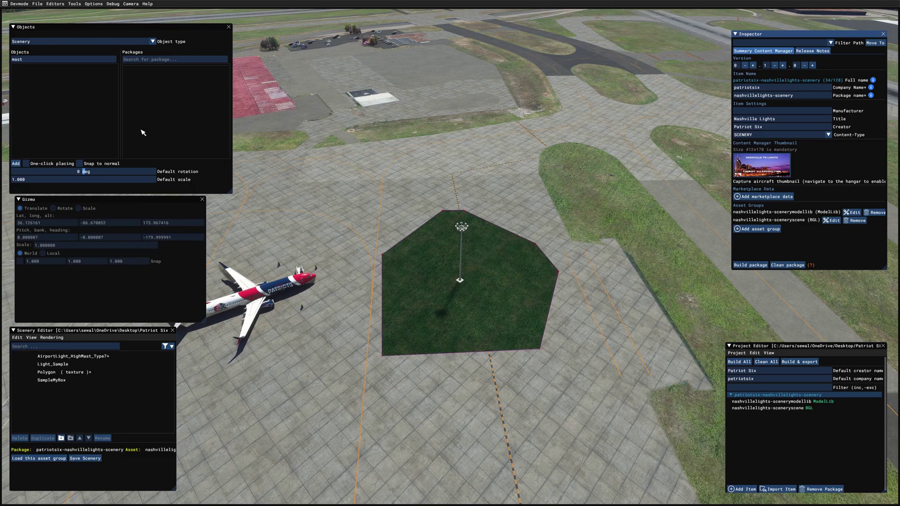
# Close the Project Editor, the Scenery Editor and the Material Editor.
pyautogui.click(55, 4)
pyautogui.click(59, 14)
pyautogui.click(55, 4)
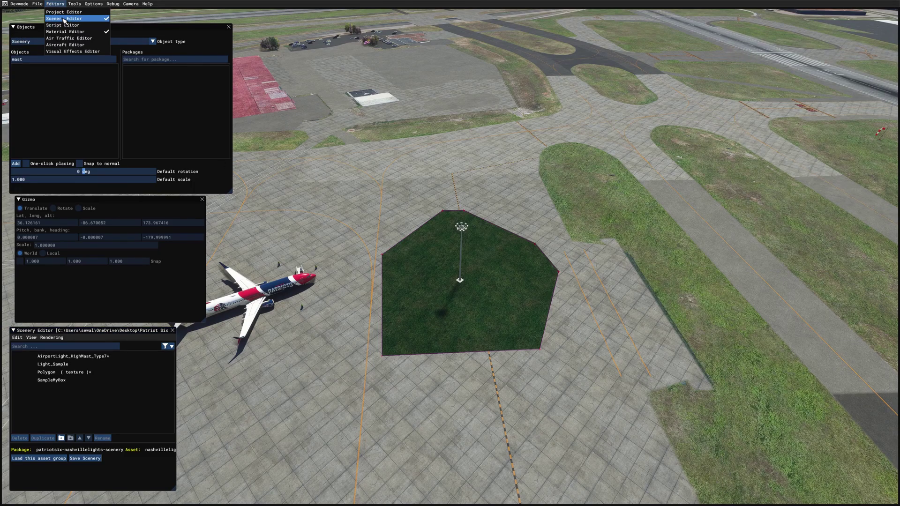
pyautogui.click(65, 18)
pyautogui.click(55, 4)
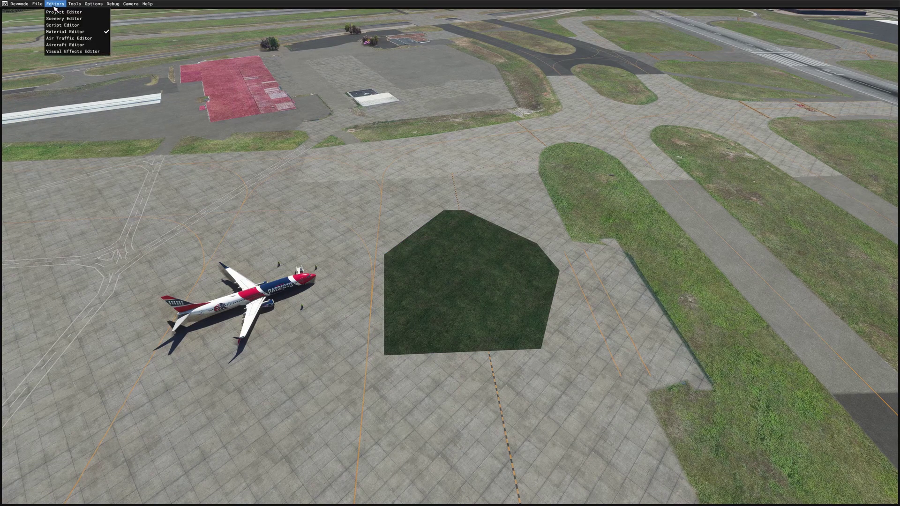
pyautogui.click(65, 32)
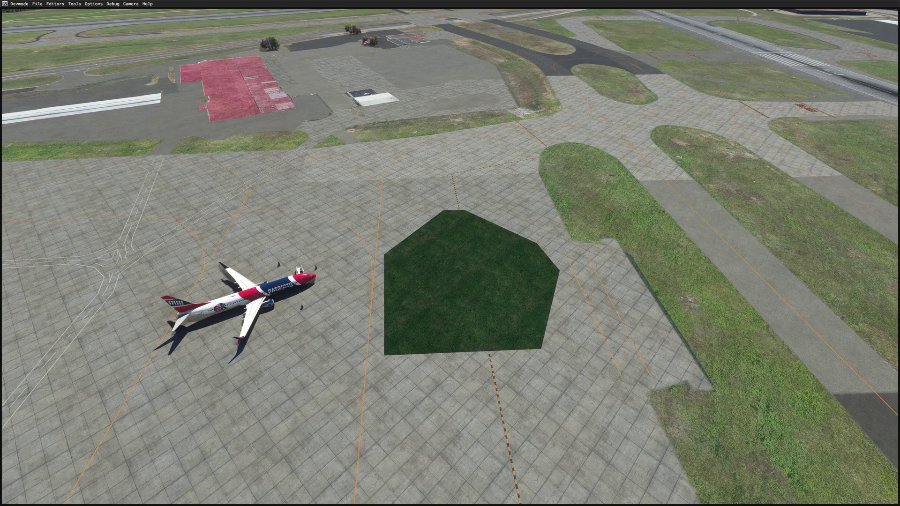
# Switch to File Explorer and copy the built patriotsix-nashvillelights-scenery folder from the project's Packages folder.
pyautogui.hotkey('alt', 'Tab')
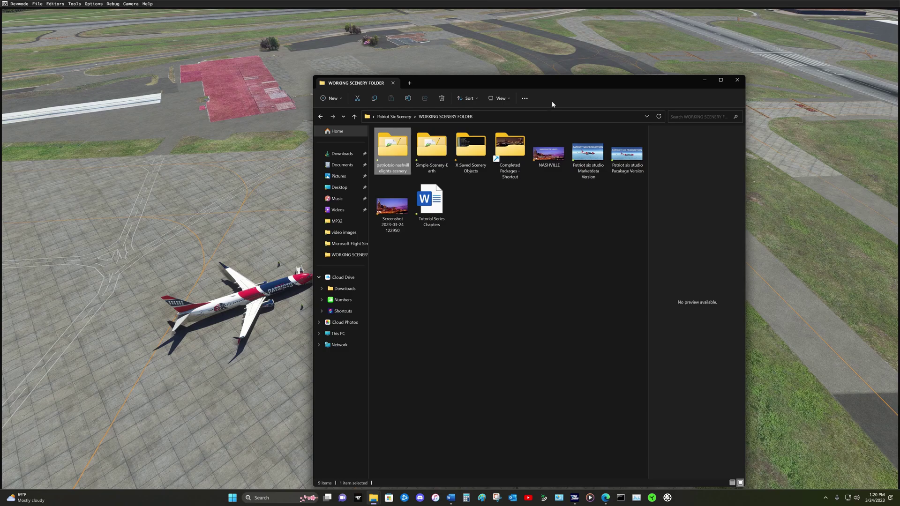
pyautogui.moveTo(556, 85); pyautogui.dragTo(521, 82)
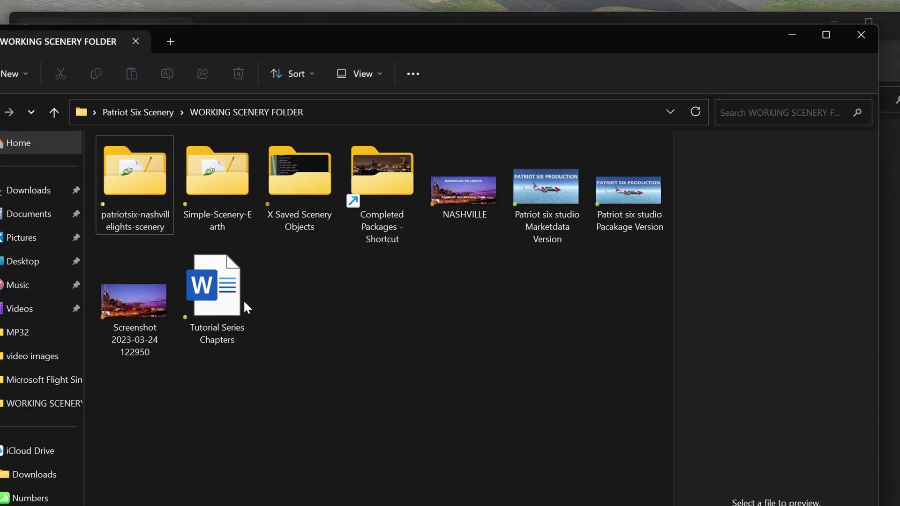
pyautogui.doubleClick(154, 195)
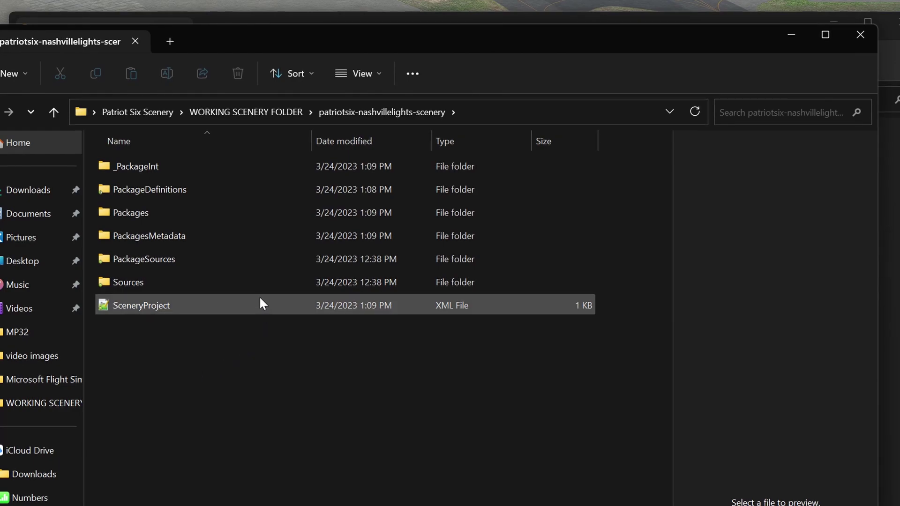
pyautogui.doubleClick(203, 216)
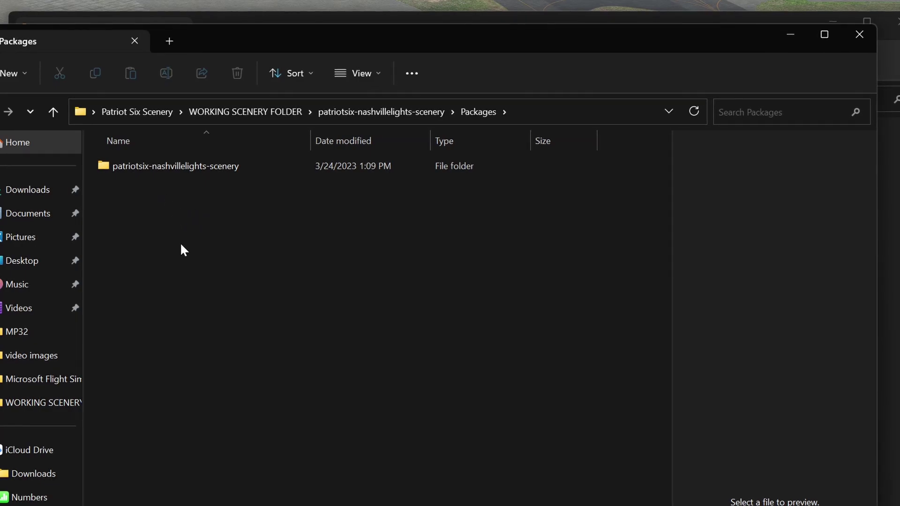
pyautogui.doubleClick(174, 167)
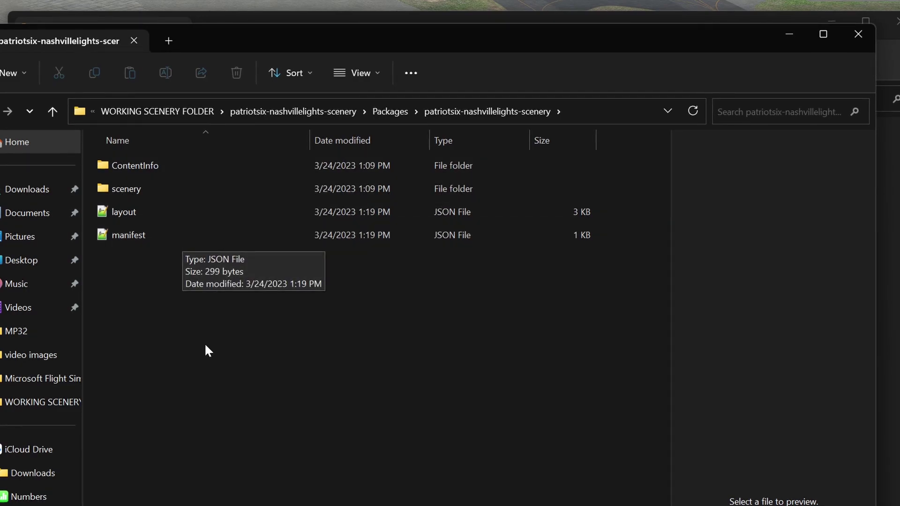
pyautogui.click(58, 112)
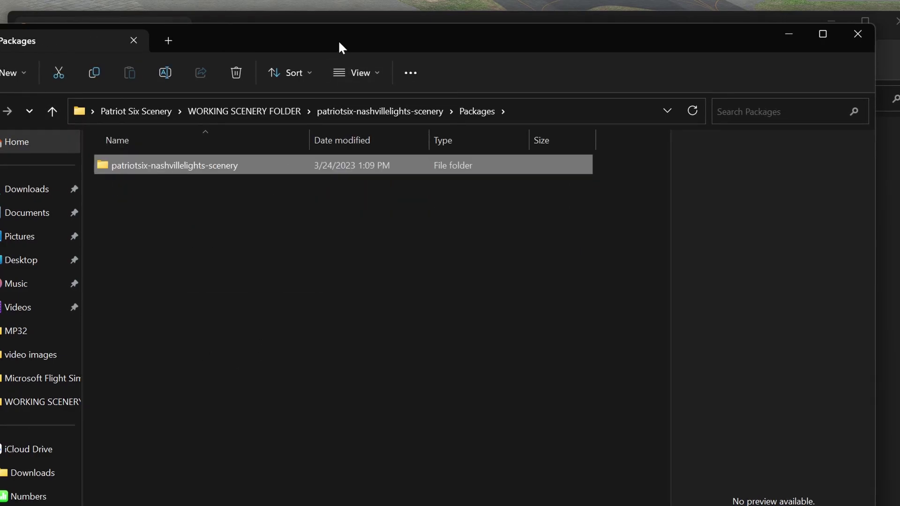
pyautogui.moveTo(339, 40); pyautogui.dragTo(418, 52)
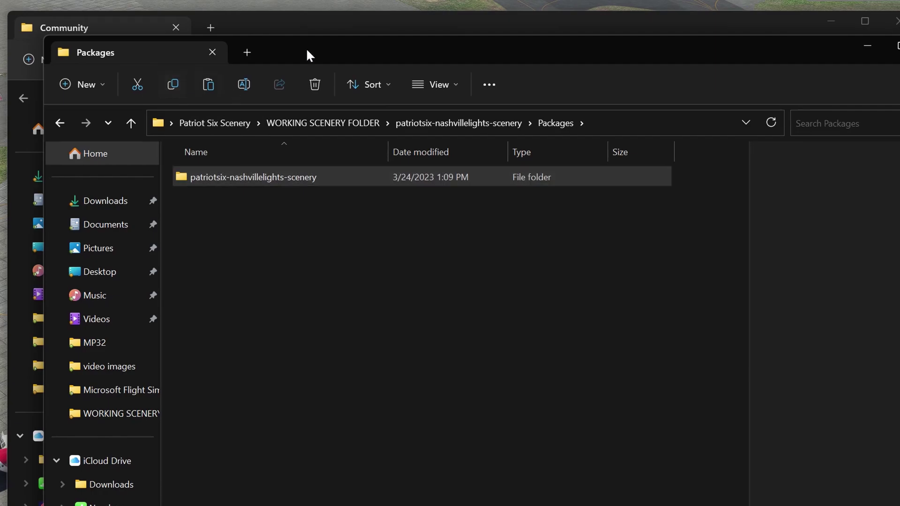
# Paste the copied package folder into the simulator's Community folder and close that folder window.
pyautogui.click(320, 21)
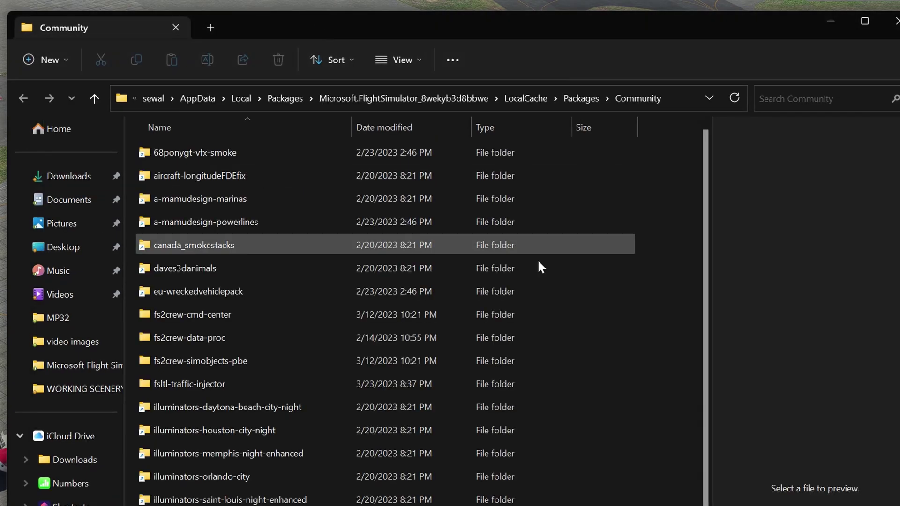
pyautogui.rightClick(688, 368)
pyautogui.press('Escape')
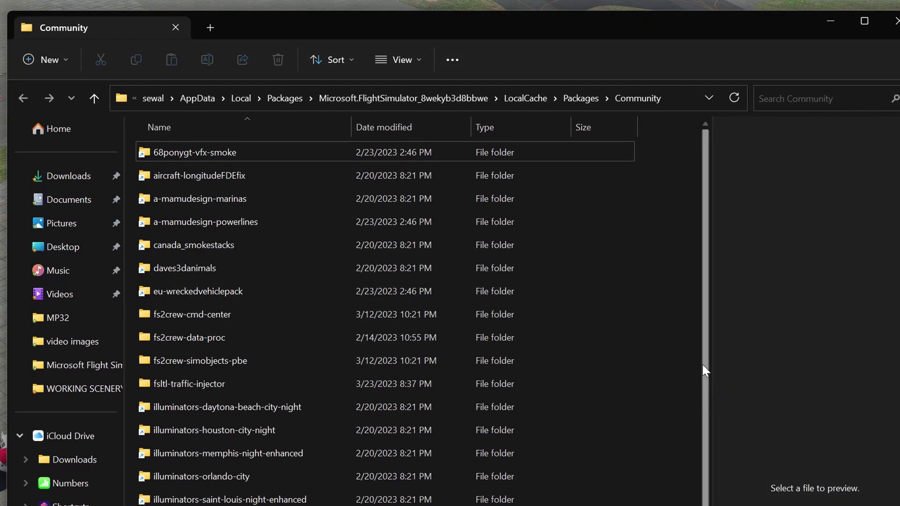
pyautogui.scroll(-7, 703, 359)
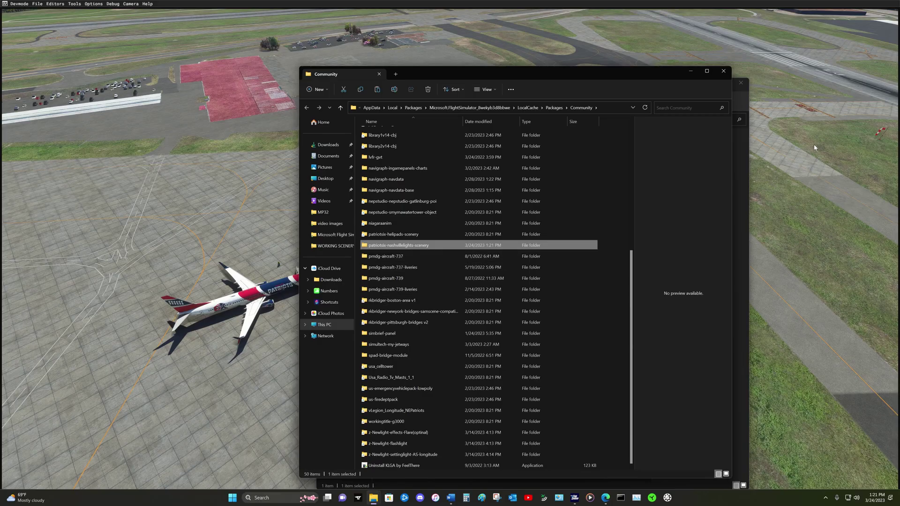
pyautogui.click(724, 70)
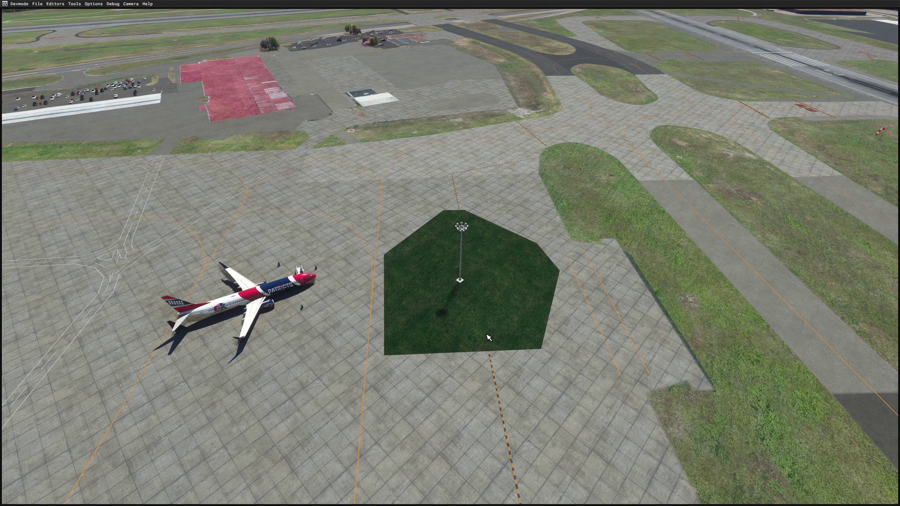
# Start the flight at Nashville Intl (KBNA) and move an outside camera to overlook the grass polygon and mast light.
pyautogui.press('Escape')
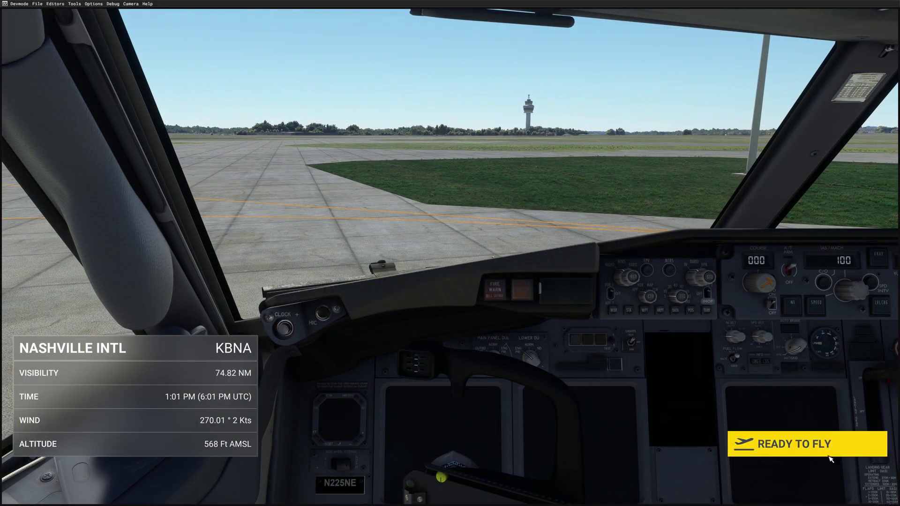
pyautogui.click(805, 449)
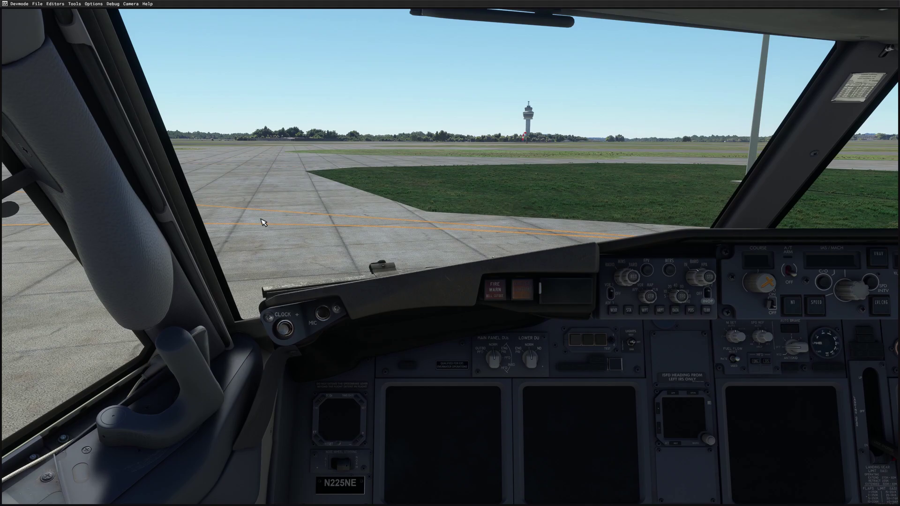
pyautogui.click(93, 3)
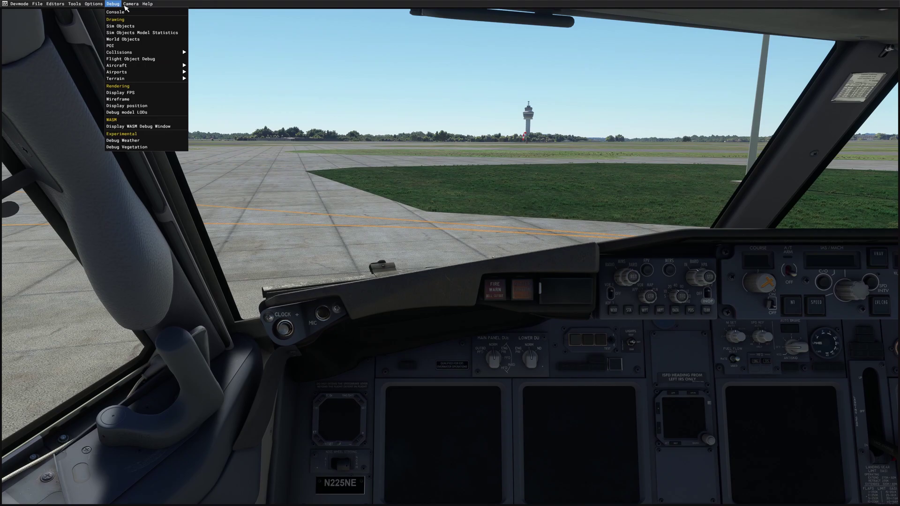
pyautogui.click(133, 12)
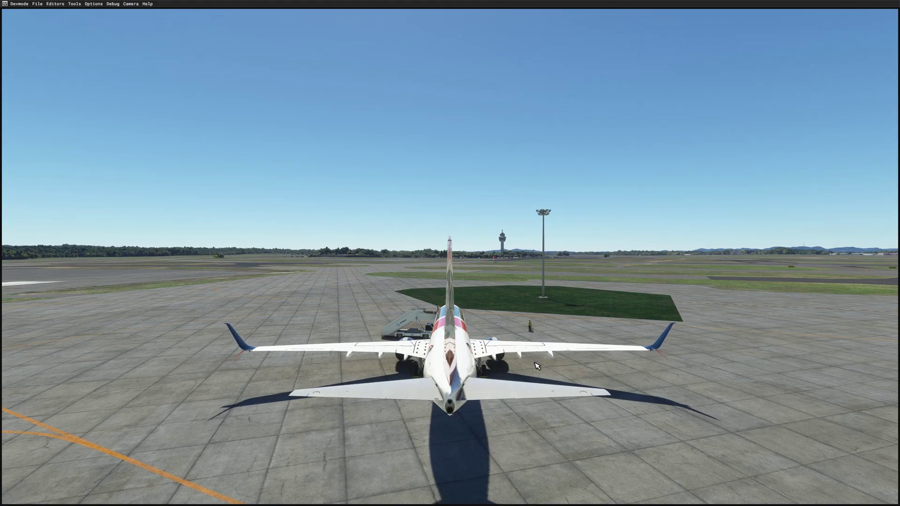
pyautogui.press('f')
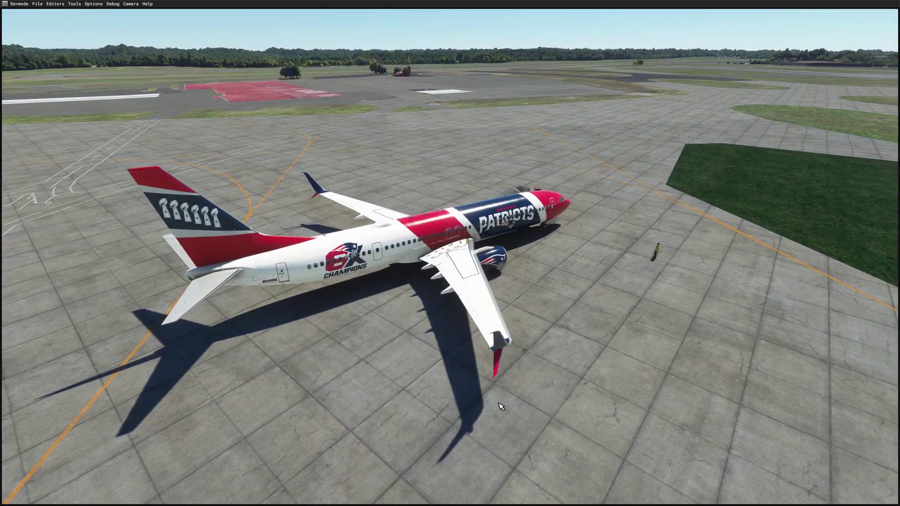
pyautogui.press('d')
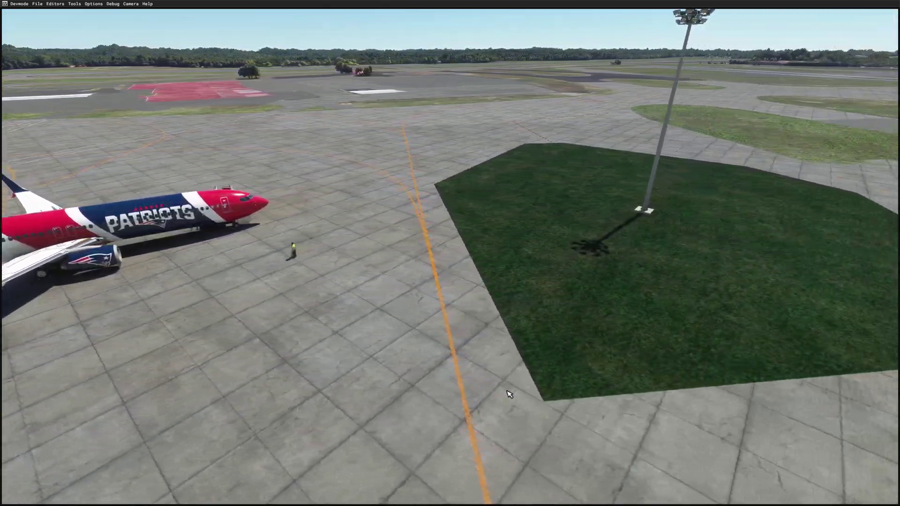
pyautogui.press('s')
pyautogui.press('s')
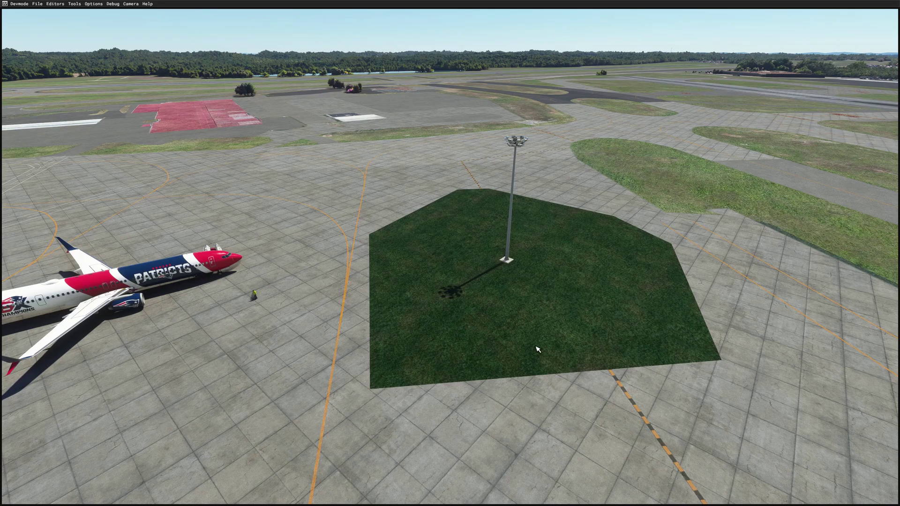
# Preview the scene at night with the time at 10:47 PM, set it to 12:11 PM and close the weather settings.
pyautogui.moveTo(505, 32)
pyautogui.click(687, 56)
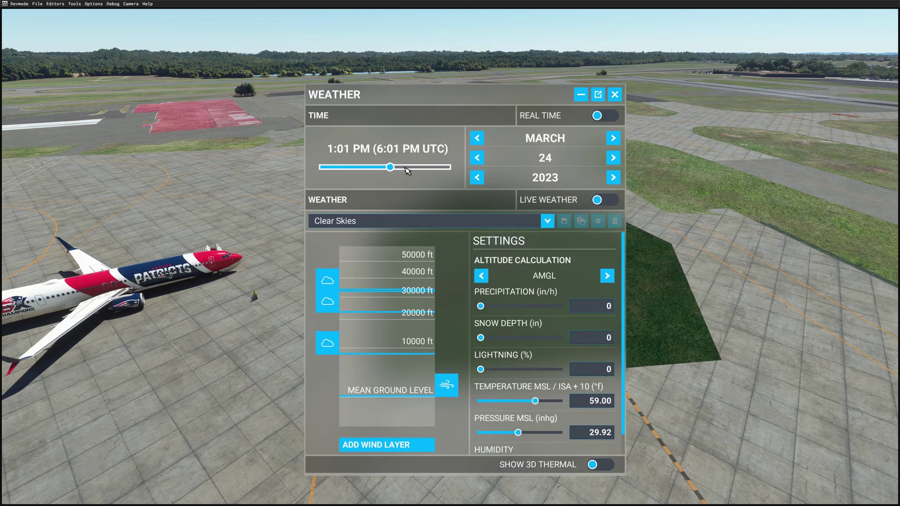
pyautogui.moveTo(427, 167); pyautogui.dragTo(449, 167)
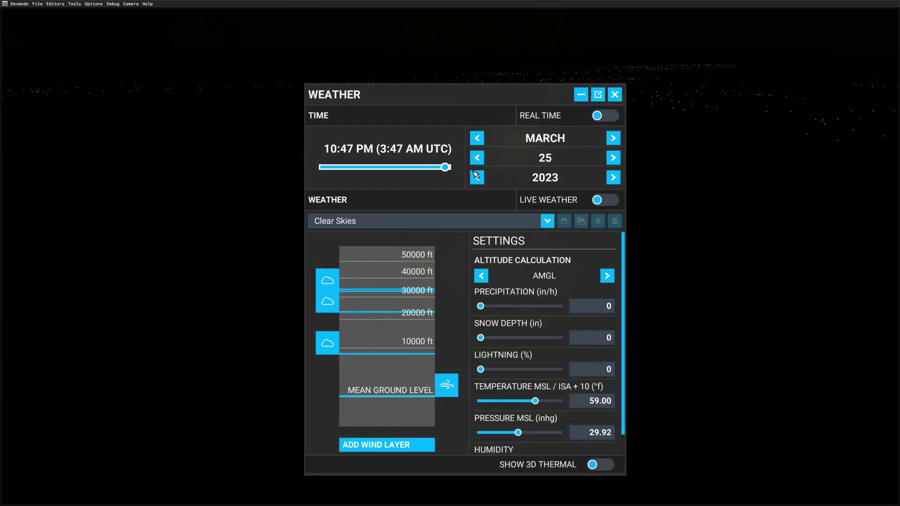
pyautogui.click(615, 94)
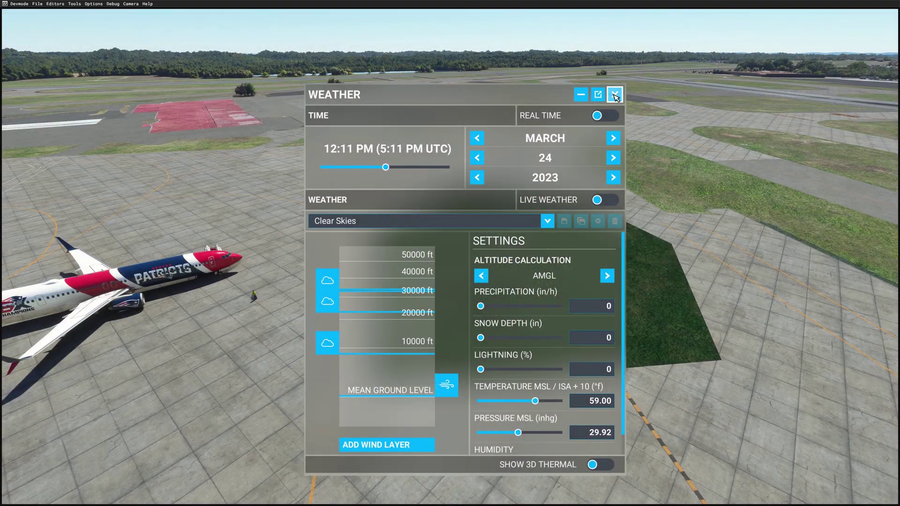
pyautogui.click(615, 95)
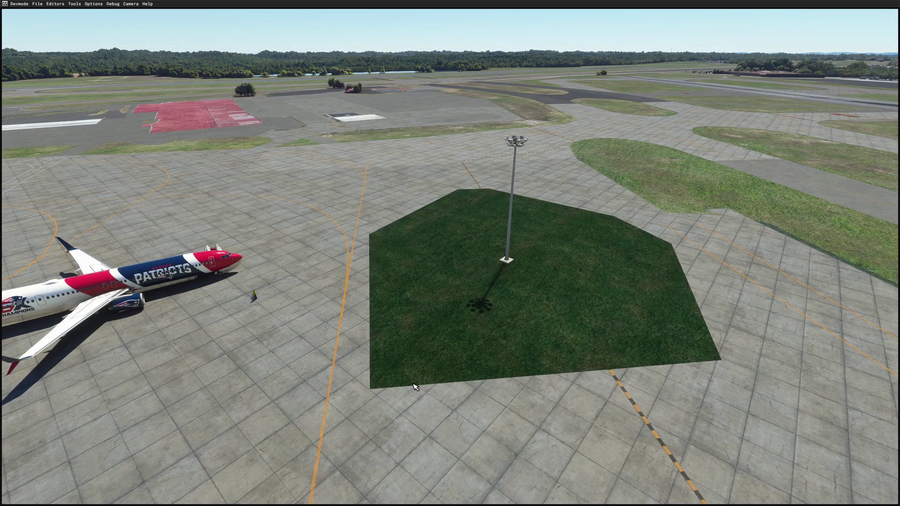